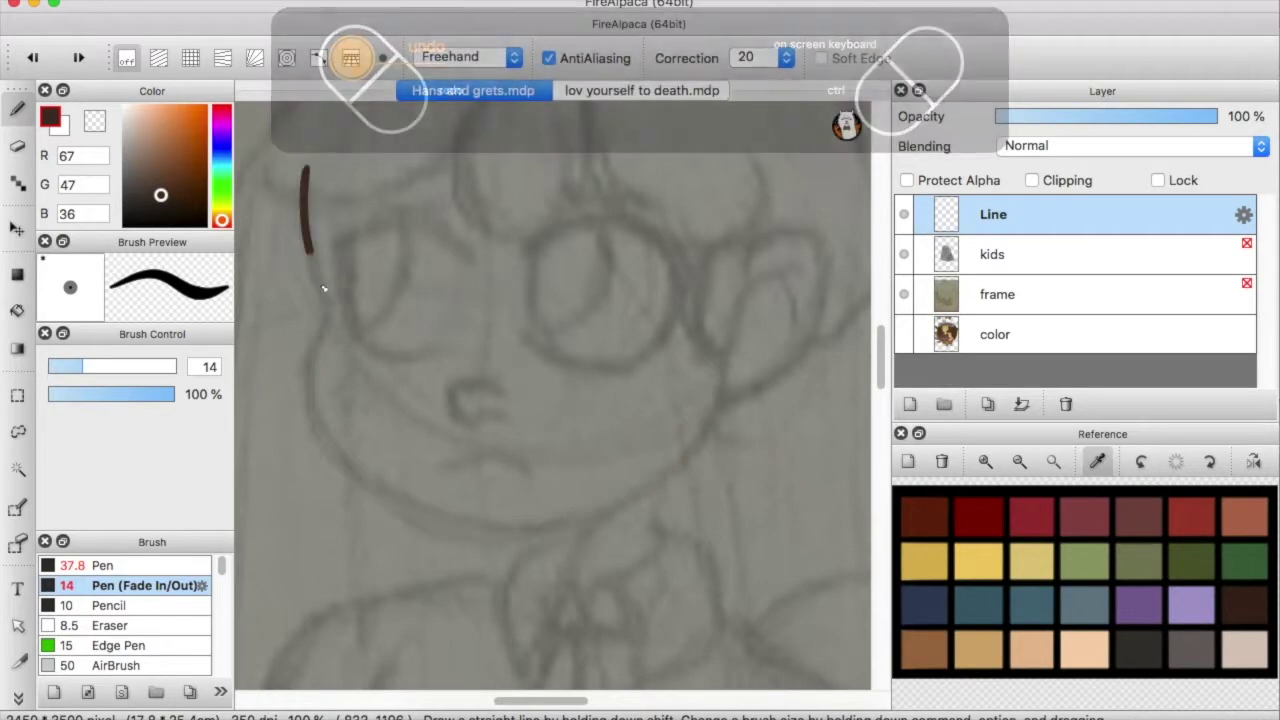
Ink the boy's face contour on the Line layer, from the forehead around the cheek and chin to the jaw
key("super+t")
left_click_drag(732, 504, 751, 491)
key("Return")
key("e")
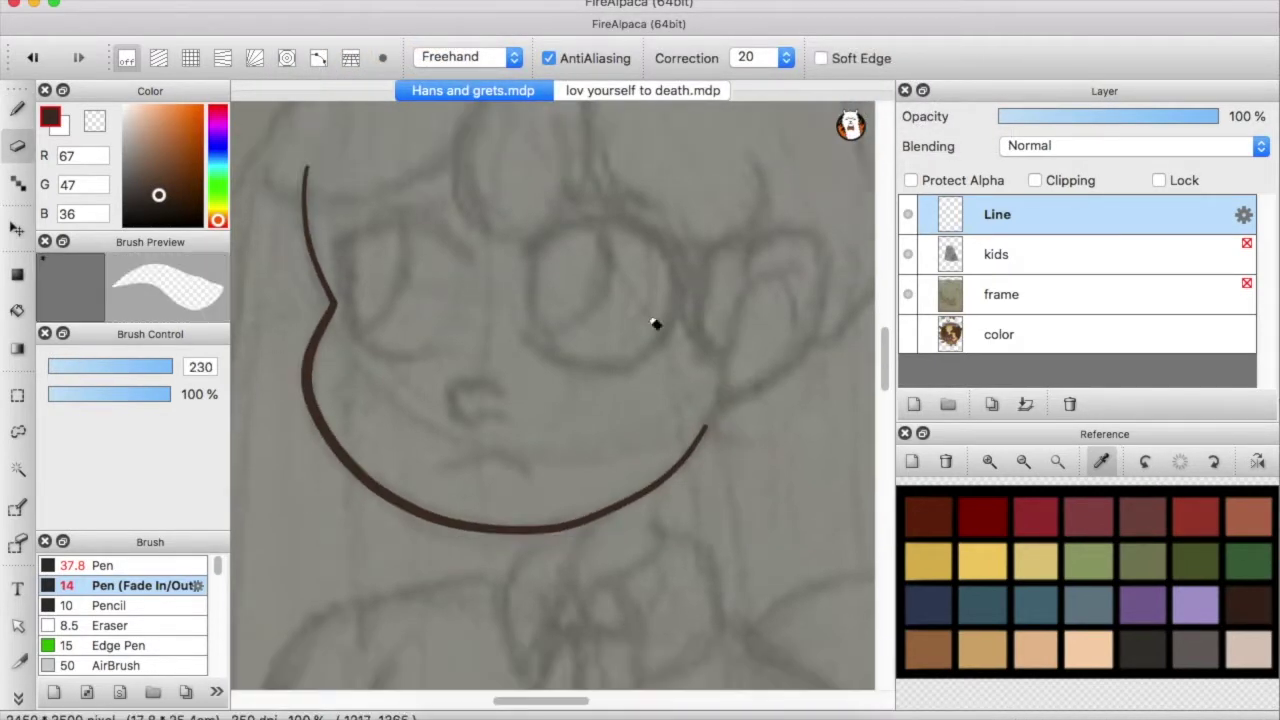
Ink the rounded hair lock in front of the ear and the curved fringe locks across the forehead
key("b")
left_click_drag(692, 258, 758, 228)
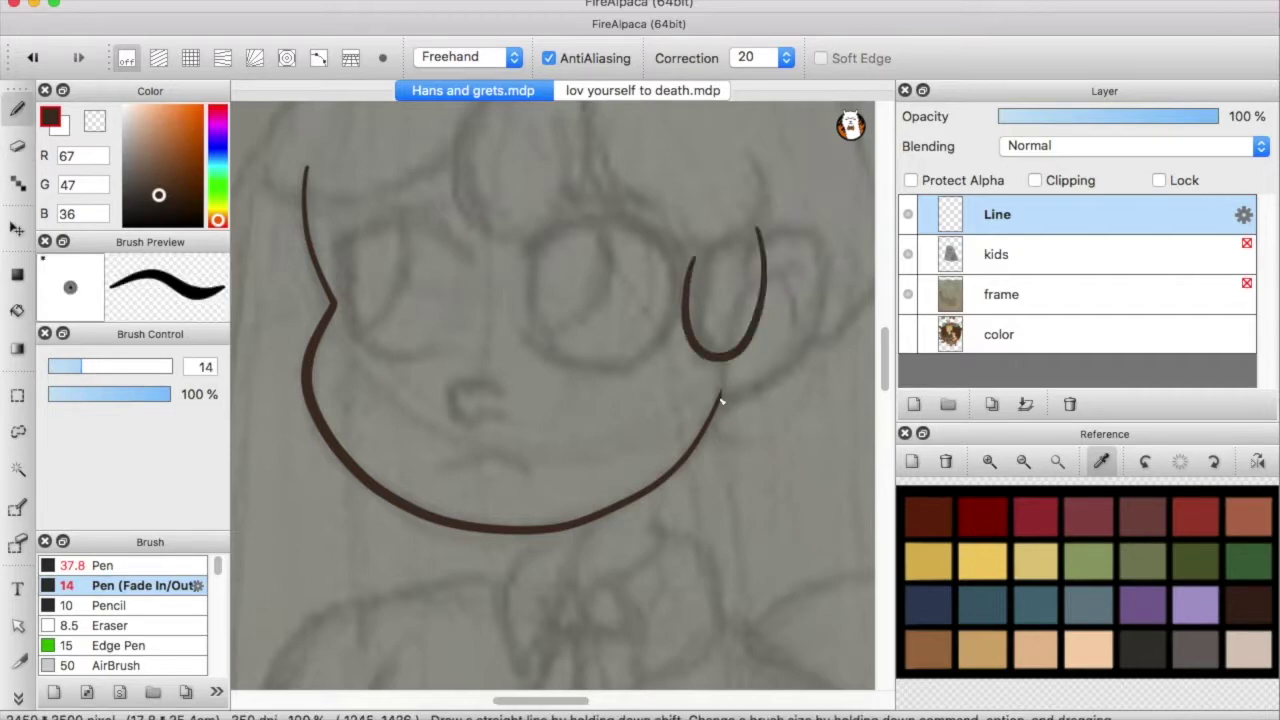
scroll(743, 371, "up", 3)
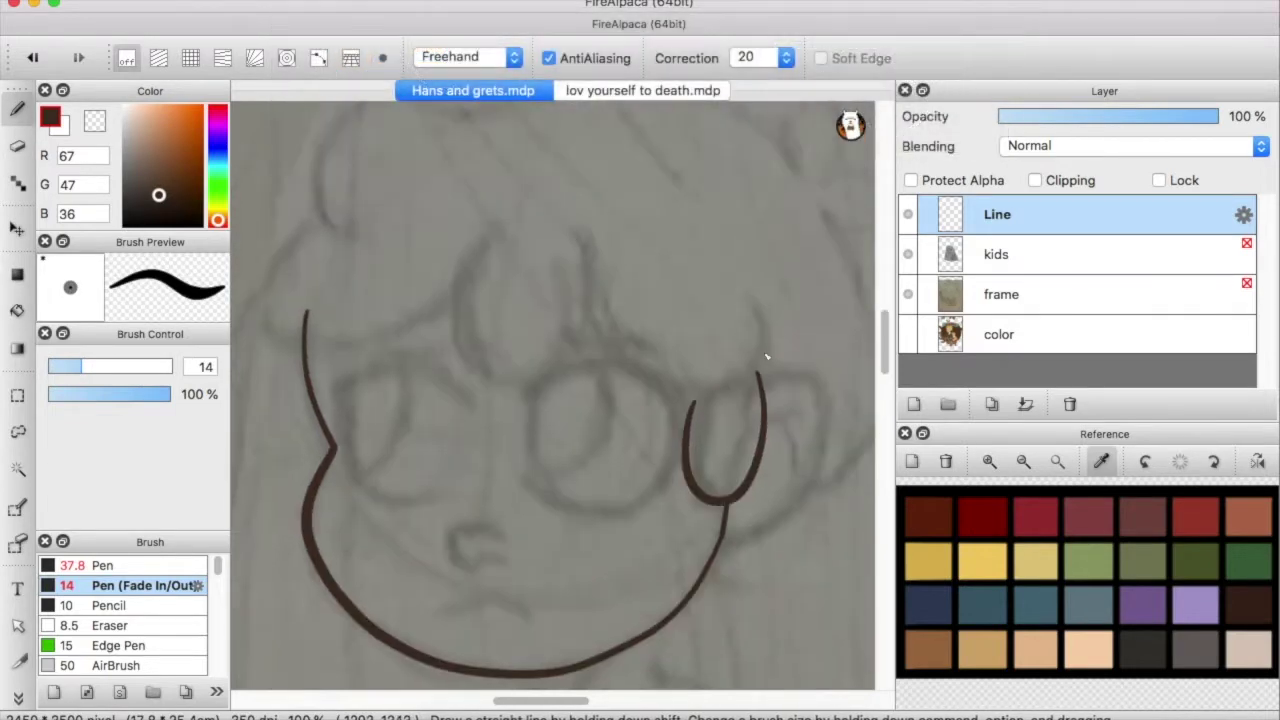
left_click_drag(479, 374, 680, 397)
Ink the fringe curl at the left side of the forehead and the larger hair curl above it
scroll(709, 478, "left", 5)
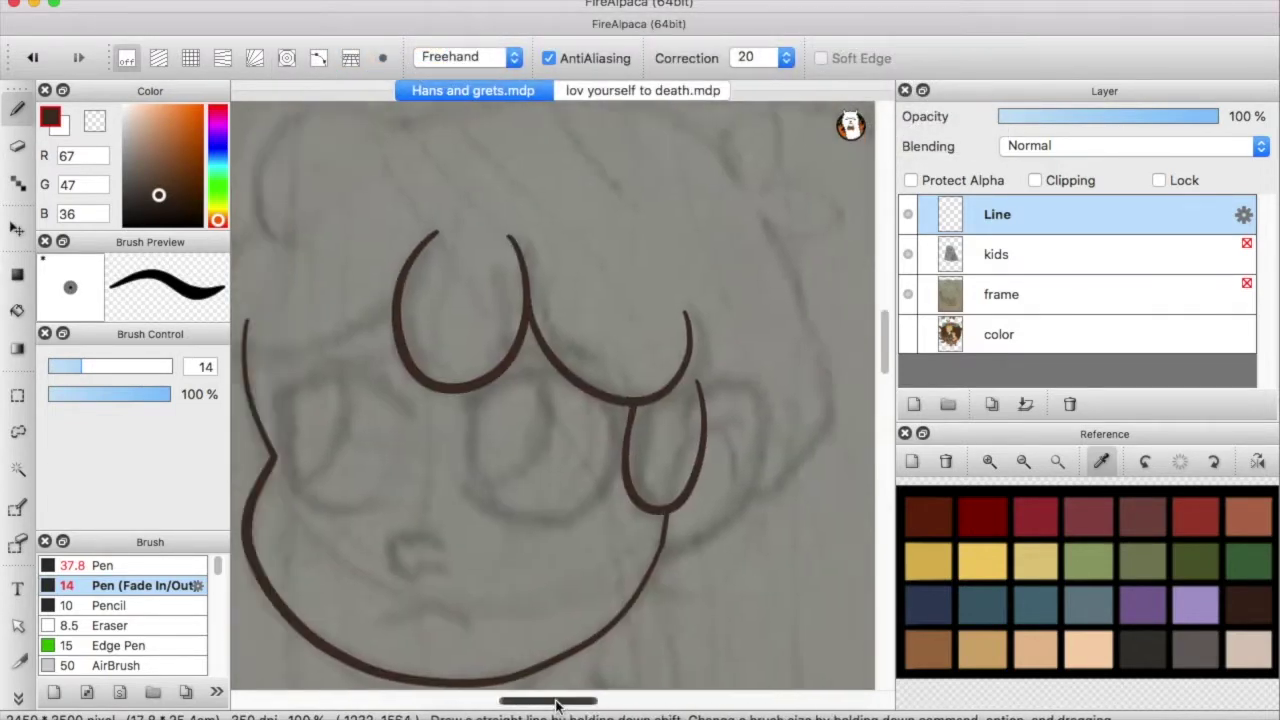
key("ctrl+y")
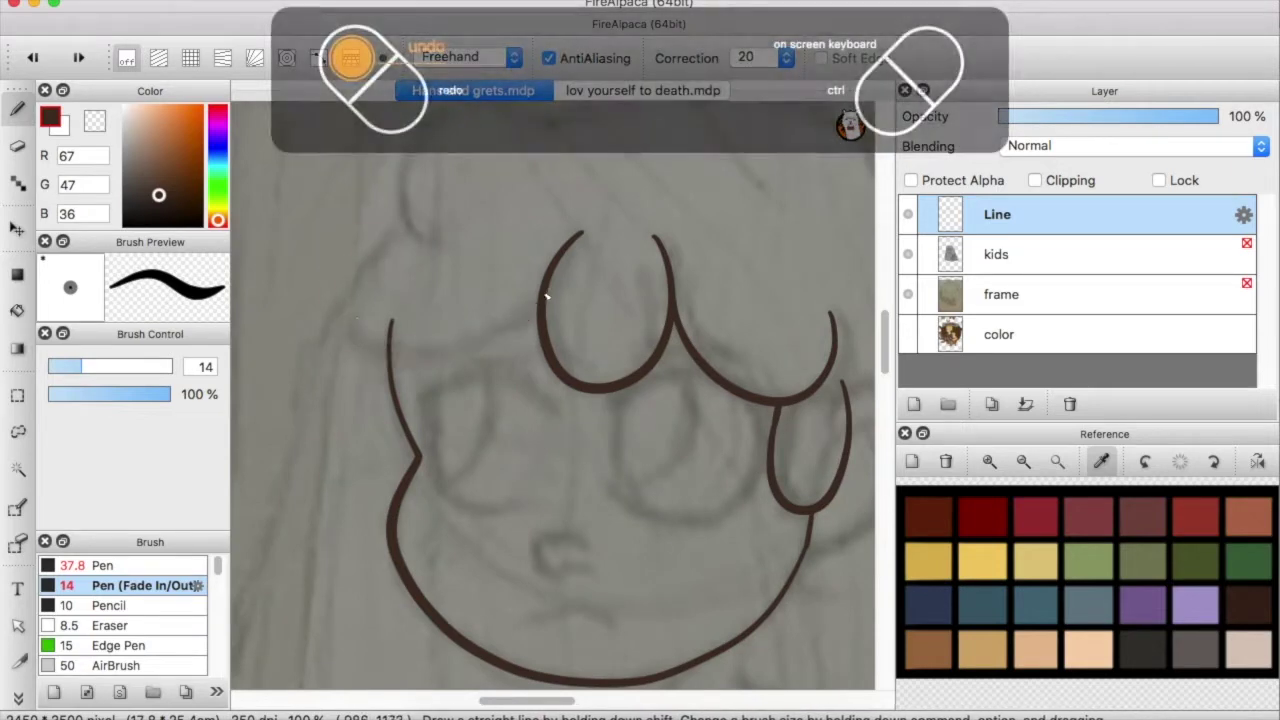
scroll(883, 333, "up", 3)
mouse_move(402, 385)
left_mouse_down()
mouse_move(508, 237)
mouse_move(576, 258)
mouse_move(460, 386)
left_mouse_up()
key("ctrl+z")
key("ctrl+z")
left_click_drag(566, 264, 452, 264)
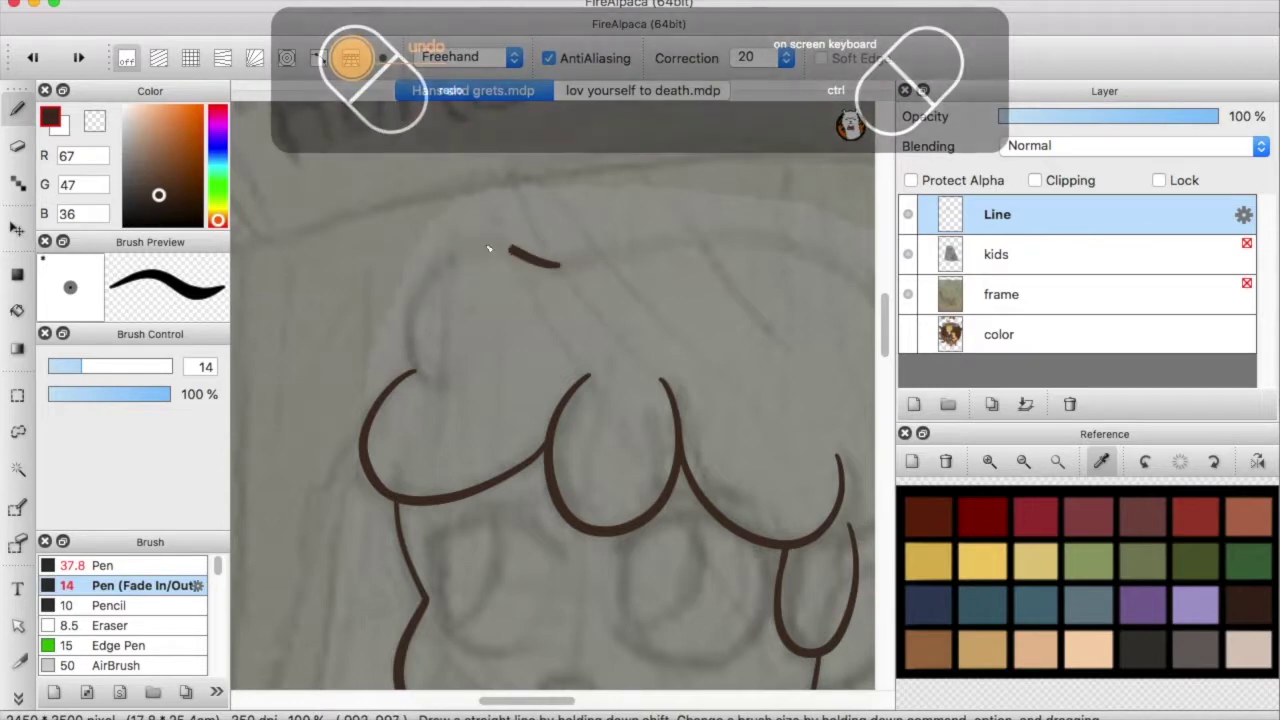
Ink the boy's ear beside the side hair lock, including its inner fold lines
scroll(670, 340, "down", 5)
scroll(670, 340, "right", 4)
left_click_drag(704, 422, 614, 466)
key("ctrl+z")
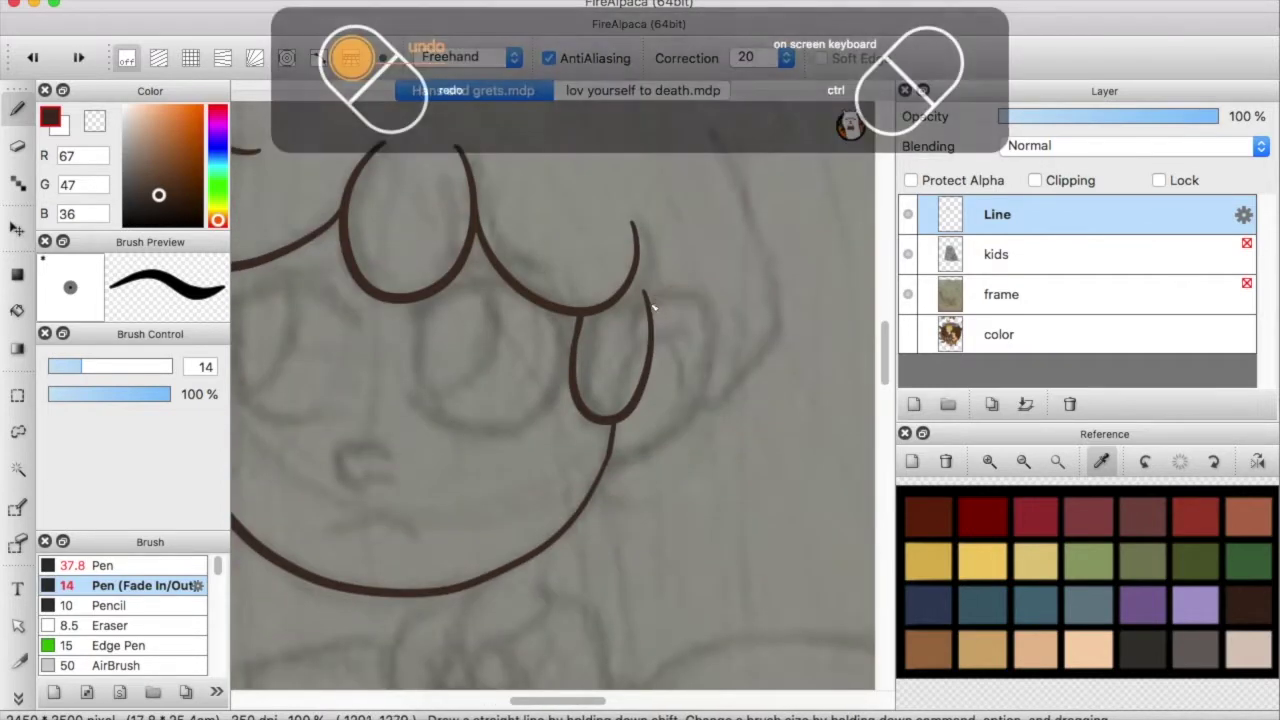
mouse_move(655, 300)
left_mouse_down()
mouse_move(721, 367)
mouse_move(622, 462)
left_mouse_up()
Ink the top hair outline with two small tufts, and continue it down the back of the head to the ear
scroll(674, 333, "up", 4)
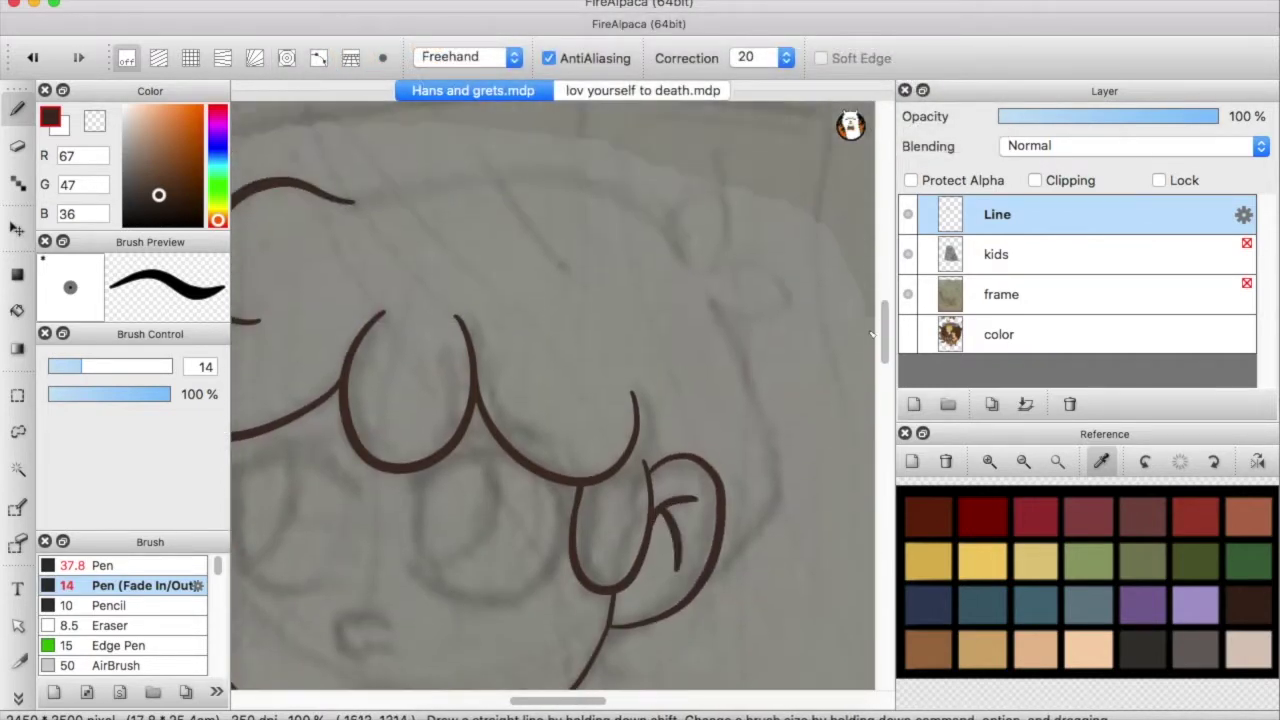
mouse_move(343, 196)
left_mouse_down()
mouse_move(509, 180)
mouse_move(703, 271)
left_mouse_up()
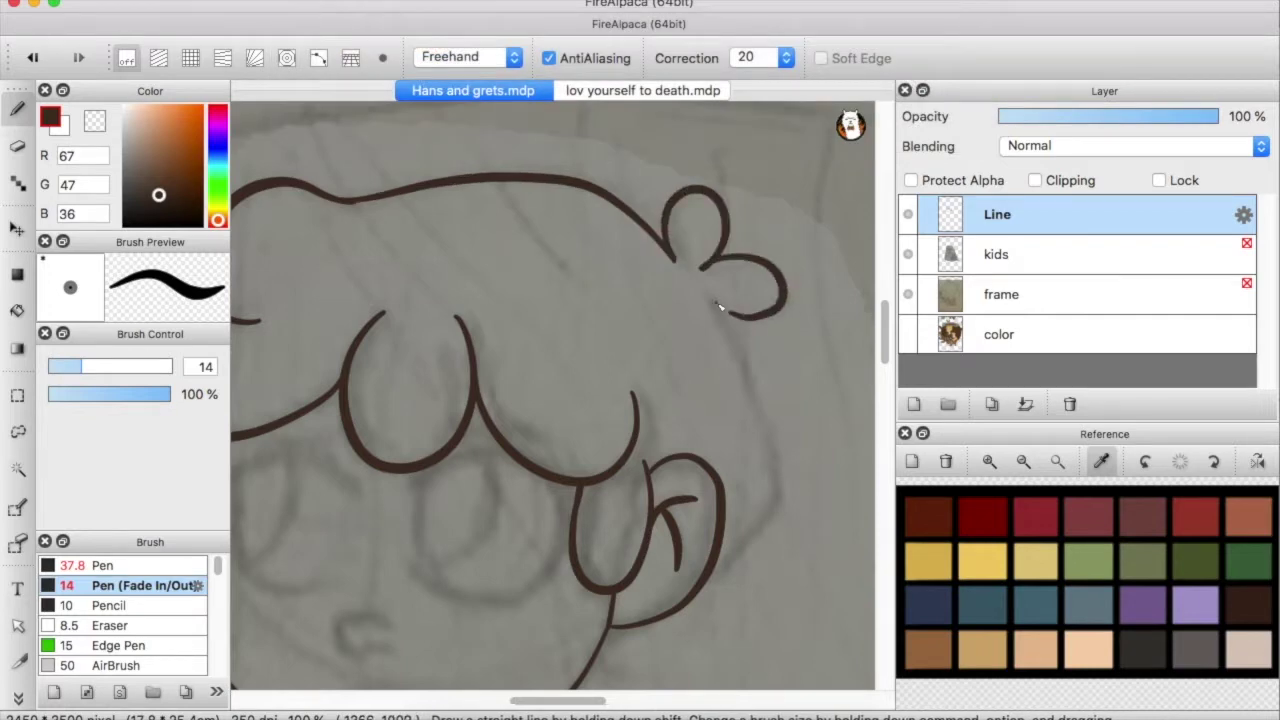
left_click_drag(688, 617, 628, 630)
scroll(650, 600, "down", 3)
scroll(660, 450, "up", 2)
key("ctrl+z")
scroll(712, 245, "up", 2)
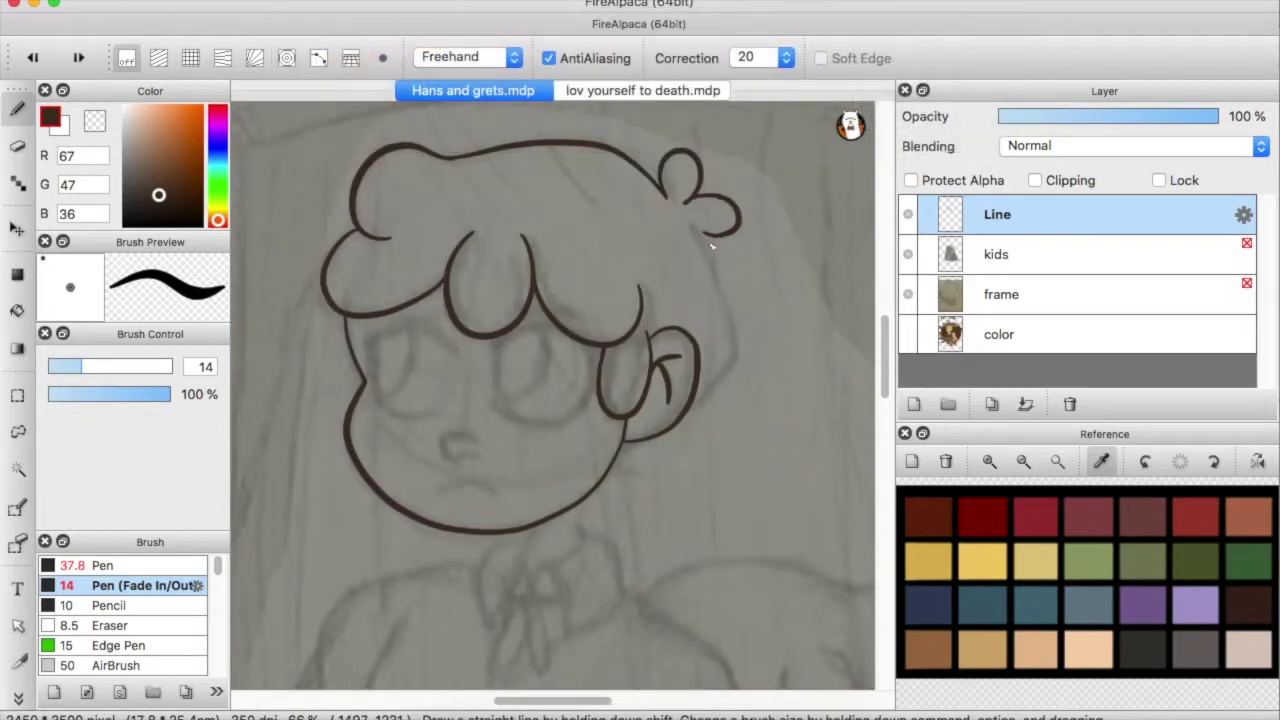
scroll(568, 600, "left", 3)
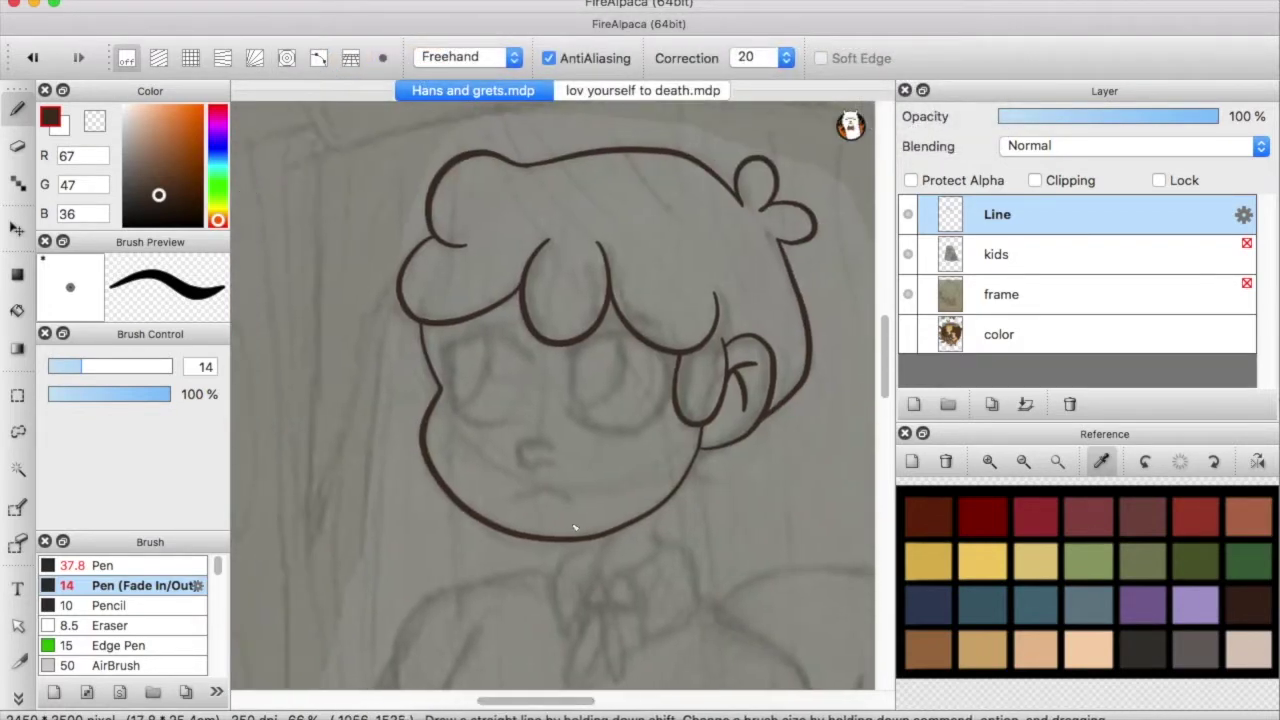
Ink the left eye with its upper lid, sides, lower lid and iris curve, and thicken the outer lash corner
scroll(575, 418, "up", 4)
left_click_drag(418, 352, 618, 350)
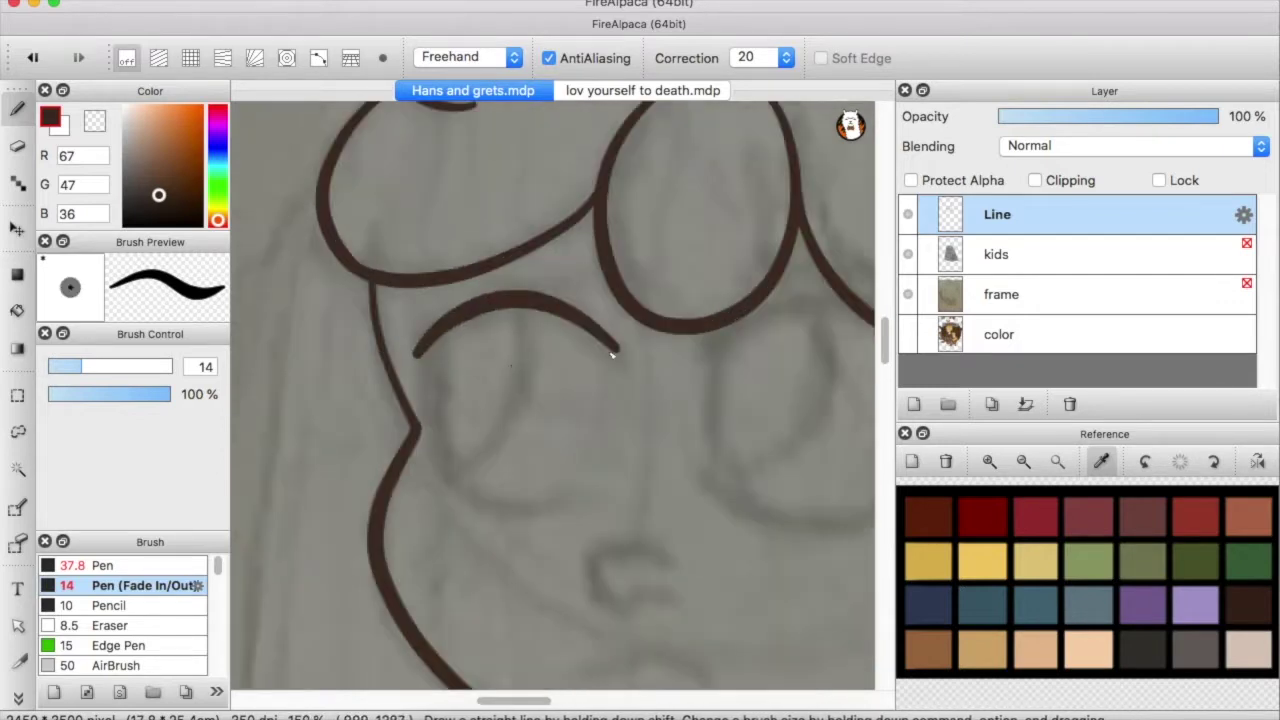
mouse_move(430, 362)
left_mouse_down()
mouse_move(606, 486)
mouse_move(612, 340)
left_mouse_up()
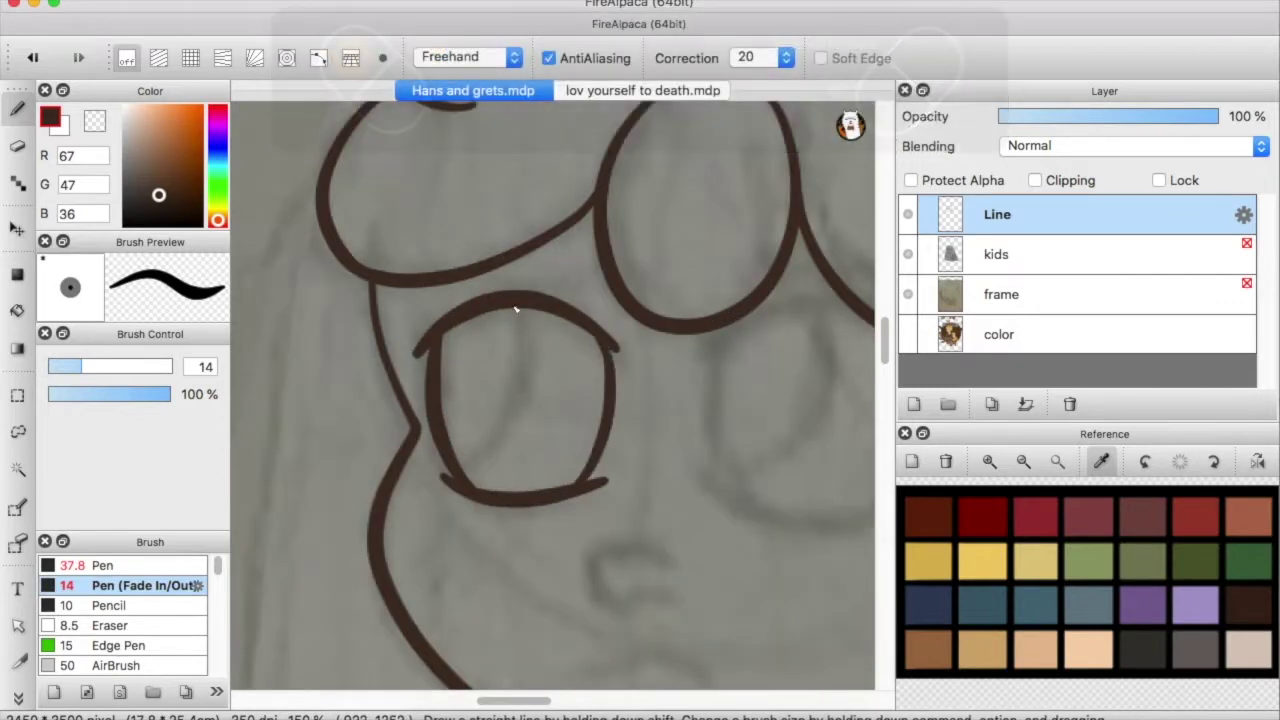
left_click_drag(518, 308, 455, 464)
left_click_drag(428, 390, 423, 349)
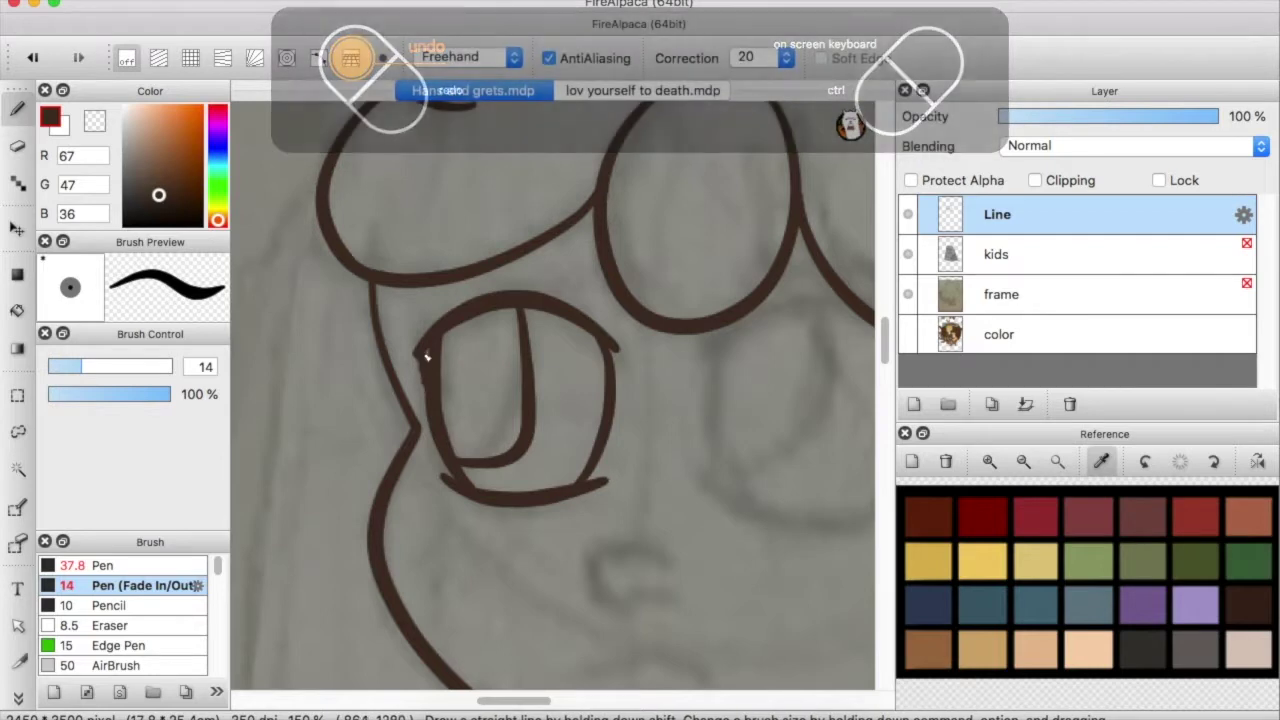
scroll(521, 577, "right", 2)
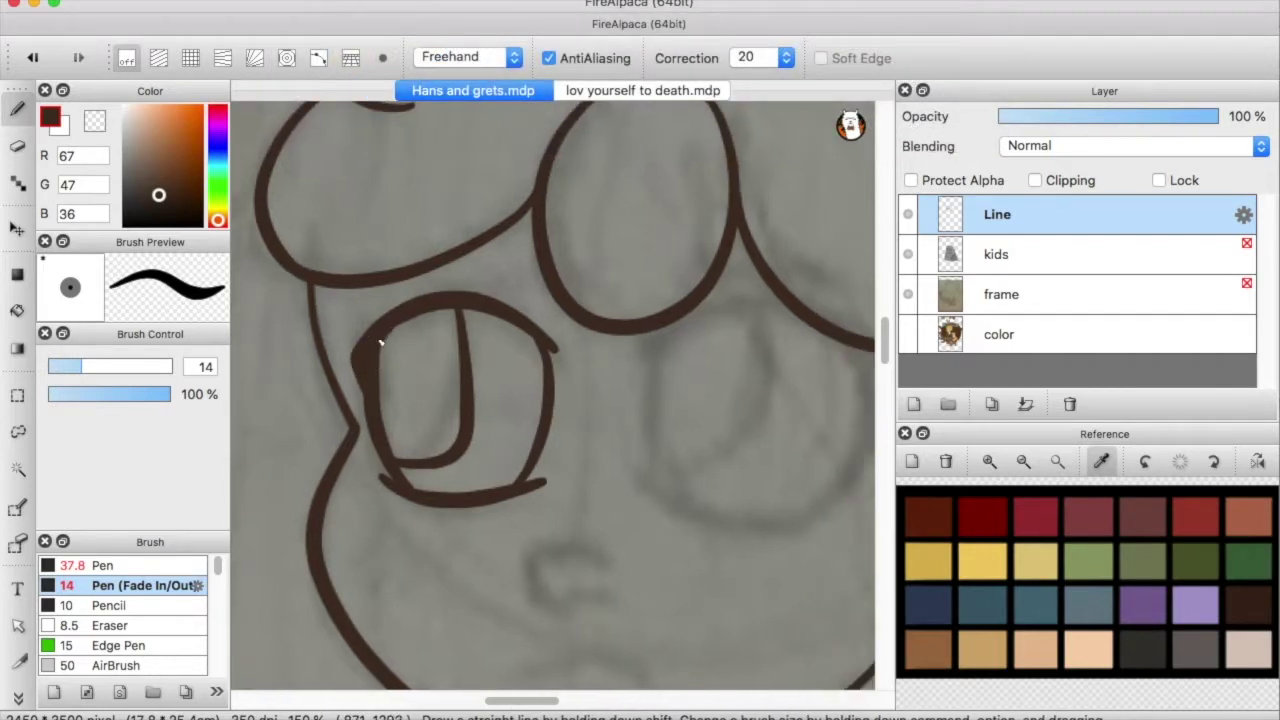
key("super+z")
scroll(471, 580, "up", 3)
scroll(471, 580, "right", 2)
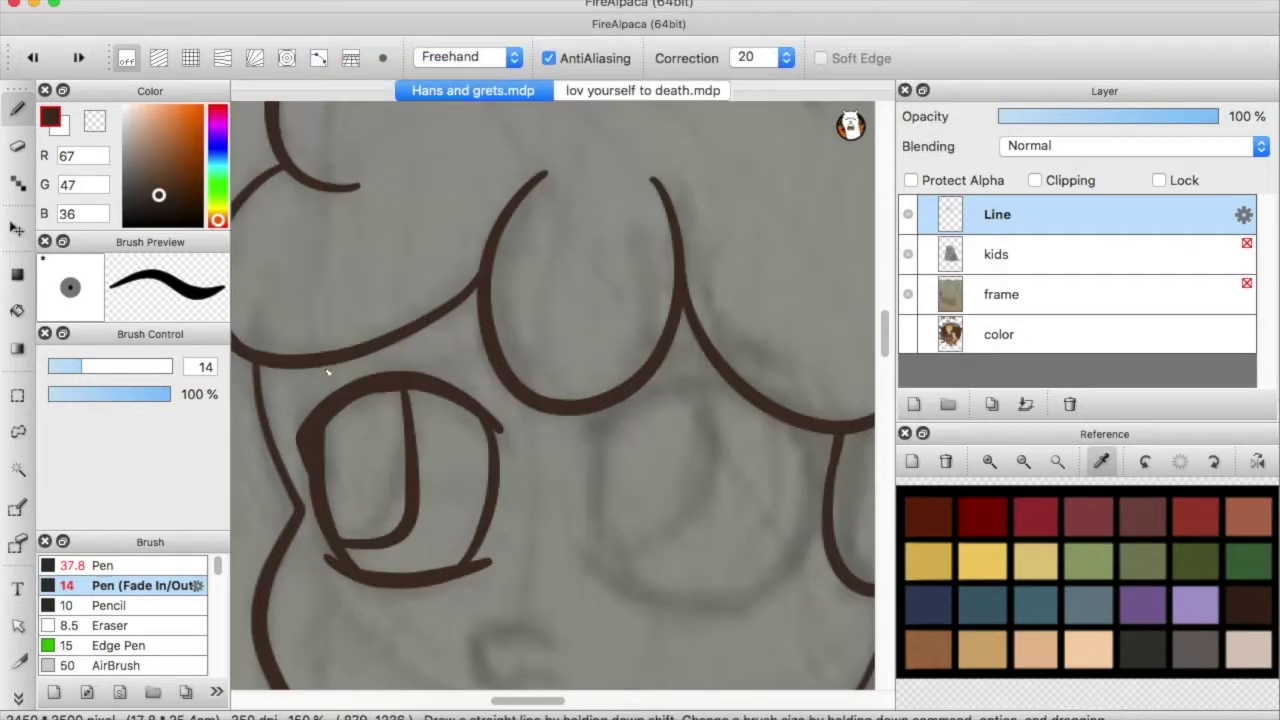
Ink the eyebrow above the left eye, and the nose and mouth following the sketch
mouse_move(298, 382)
left_mouse_down()
mouse_move(450, 363)
mouse_move(460, 320)
left_mouse_up()
scroll(507, 651, "down", 7)
scroll(507, 651, "right", 4)
mouse_move(430, 198)
left_mouse_down()
mouse_move(421, 410)
mouse_move(390, 425)
mouse_move(405, 481)
mouse_move(442, 467)
left_mouse_up()
key("super+z")
scroll(520, 703, "up", 2)
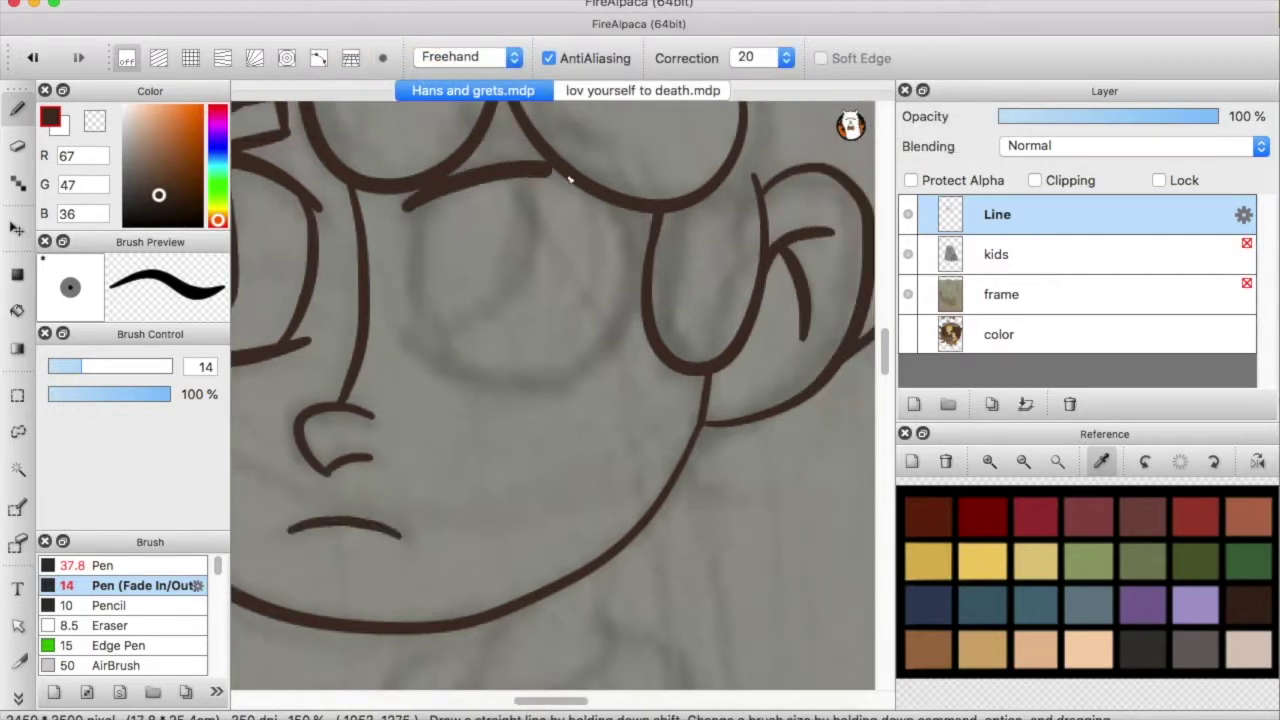
Ink the right eye with its lids and iris curve, and hatch the eyebrows showing between the fringe locks
scroll(543, 177, "down", 3)
scroll(543, 177, "up", 3)
mouse_move(544, 205)
left_mouse_down()
mouse_move(429, 275)
mouse_move(456, 410)
mouse_move(531, 432)
mouse_move(648, 266)
left_mouse_up()
left_click(17, 145)
key("b")
scroll(486, 354, "down", 3)
scroll(503, 278, "up", 2)
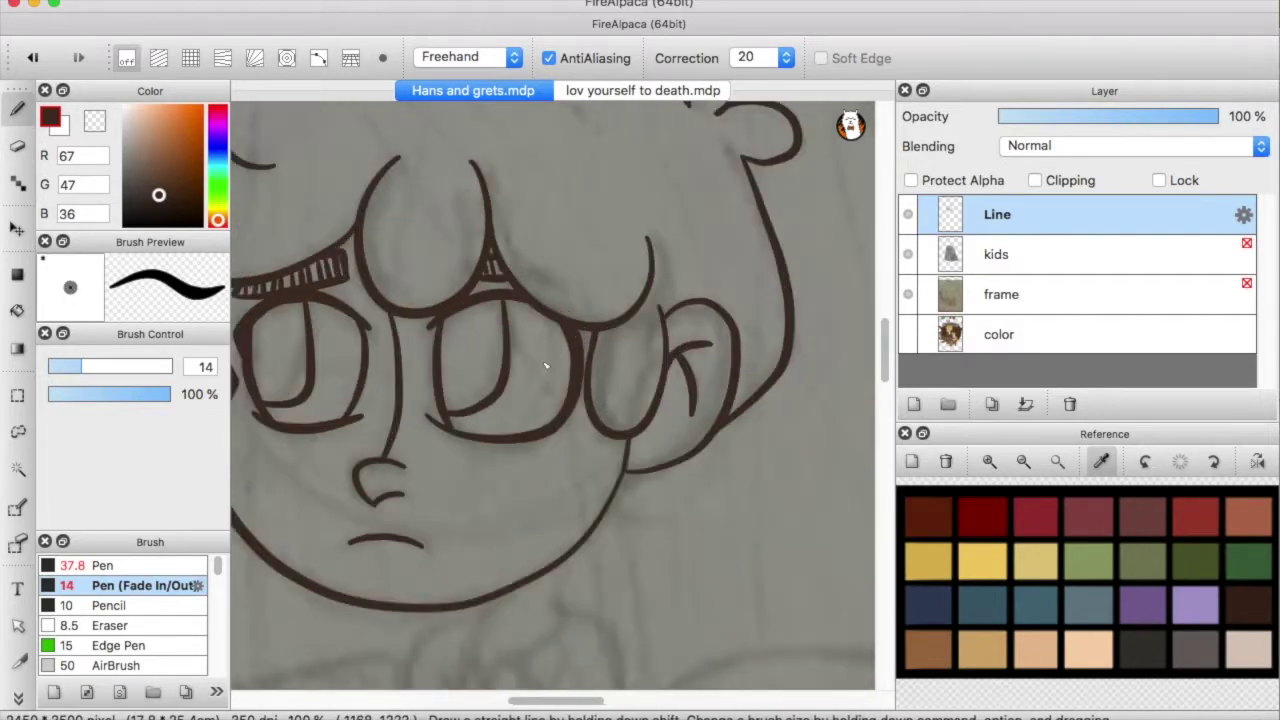
Ink the neck lines below the chin and the right flap of the shirt collar
scroll(514, 563, "down", 1)
scroll(514, 563, "up", 2)
left_click_drag(510, 330, 492, 408)
left_click_drag(528, 486, 608, 562)
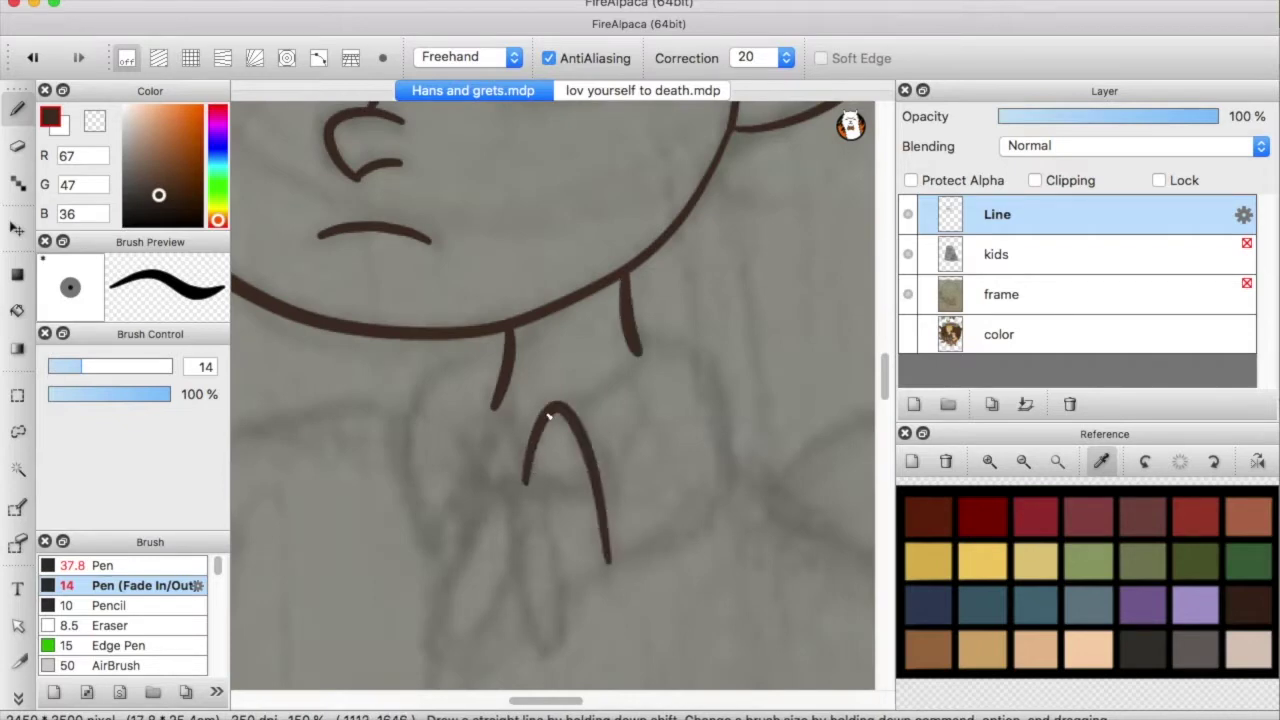
mouse_move(714, 374)
left_mouse_down()
mouse_move(740, 480)
mouse_move(610, 572)
left_mouse_up()
scroll(600, 500, "left", 3)
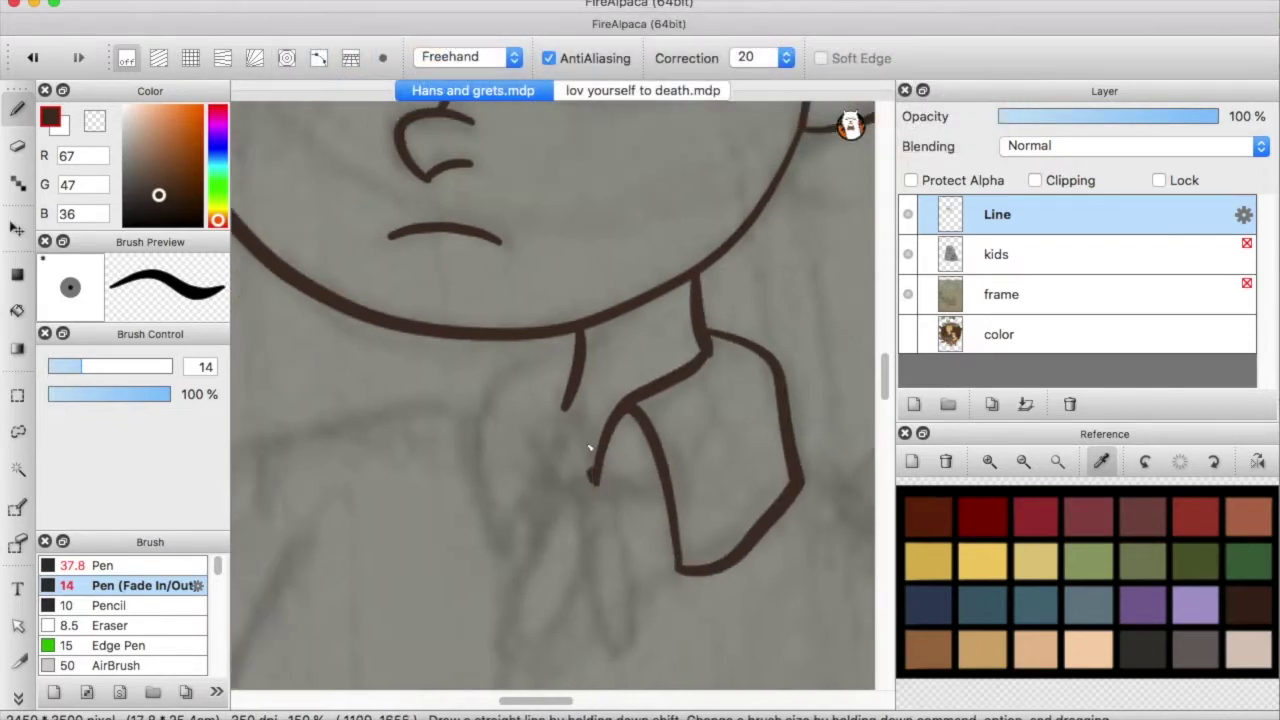
Ink the left flap of the shirt collar and clean up the lines where it meets the neck
left_click_drag(595, 483, 520, 553)
mouse_move(575, 336)
left_mouse_down()
mouse_move(462, 472)
mouse_move(478, 496)
left_mouse_up()
key("e")
key("b")
Ink both notched jacket lapels from the collar down to their meeting point at the forearm
scroll(884, 396, "down", 5)
scroll(731, 297, "up", 5)
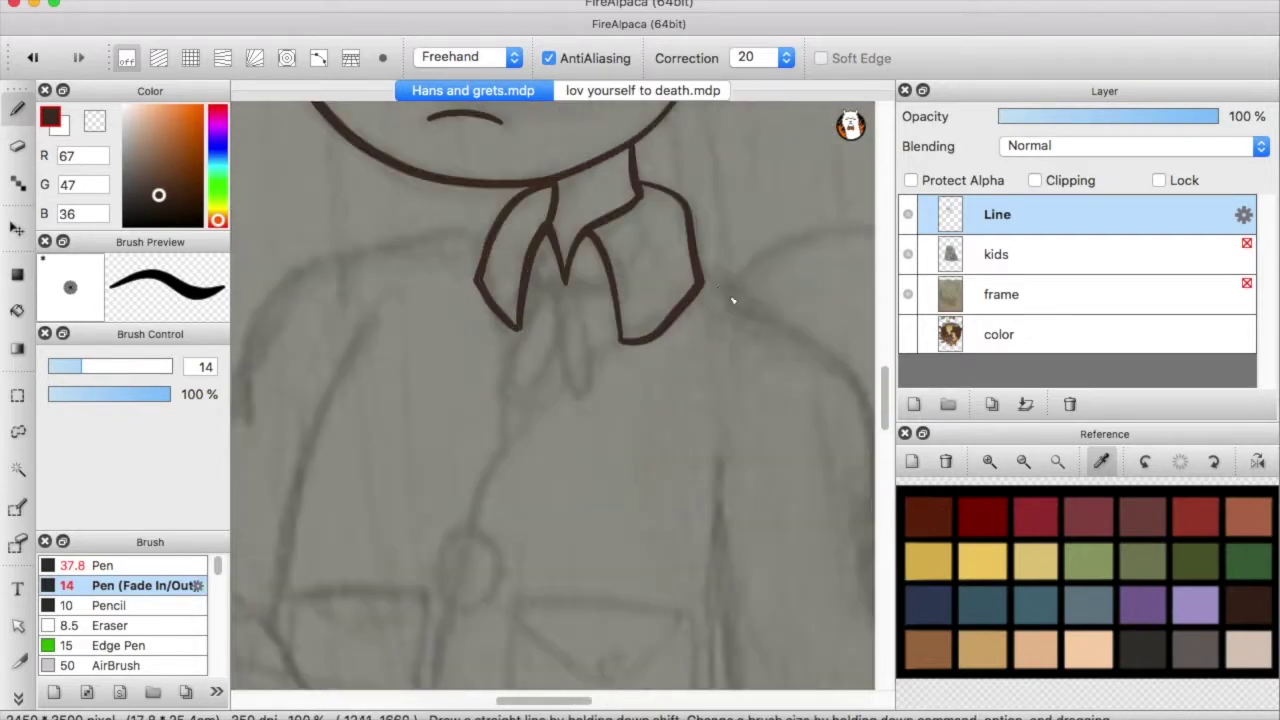
mouse_move(700, 262)
left_mouse_down()
mouse_move(605, 490)
mouse_move(478, 665)
left_mouse_up()
scroll(517, 423, "down", 5)
mouse_move(600, 115)
left_mouse_down()
mouse_move(528, 194)
mouse_move(412, 470)
mouse_move(578, 128)
left_mouse_up()
key("super+z")
key("super+z")
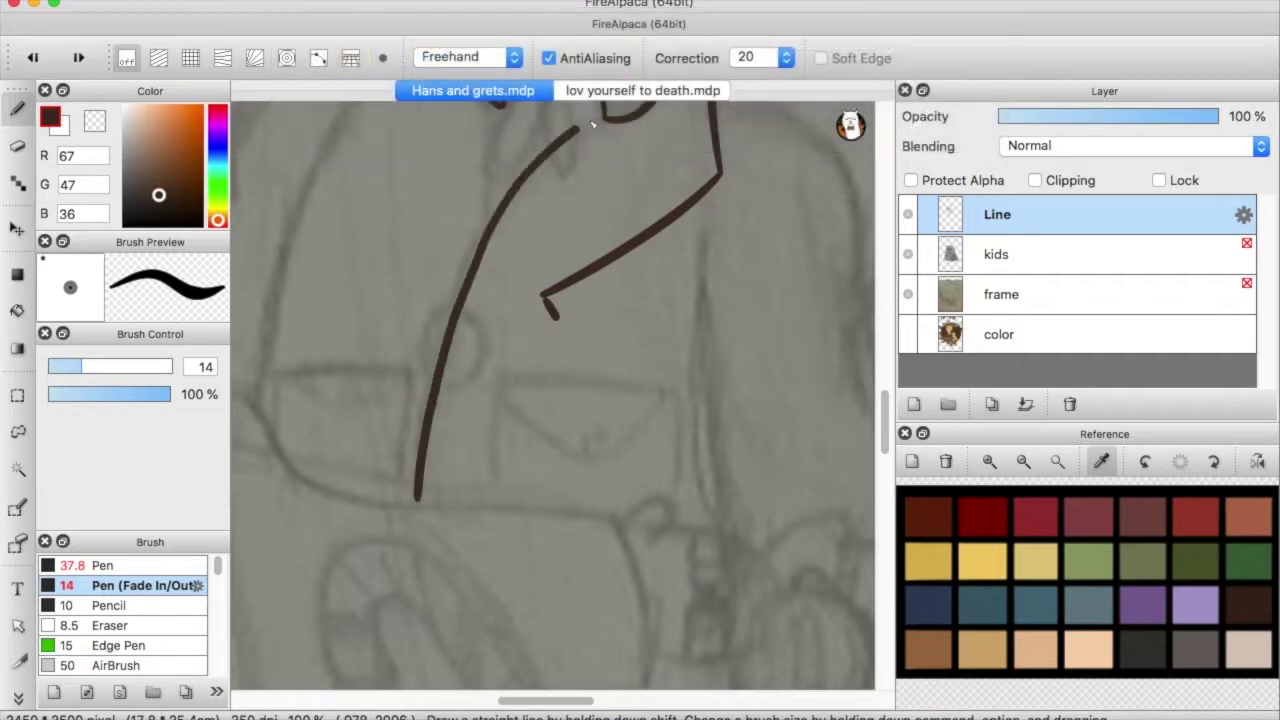
left_click_drag(558, 322, 417, 500)
scroll(455, 227, "down", 1)
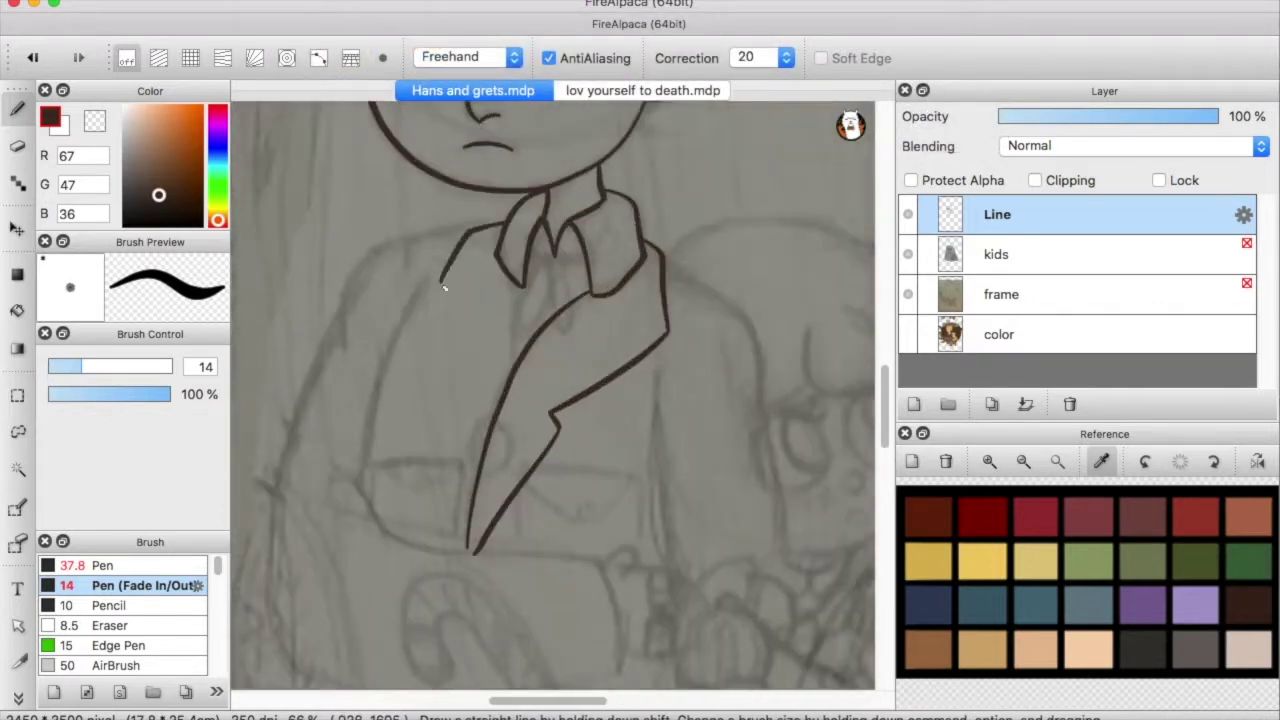
scroll(493, 318, "up", 3)
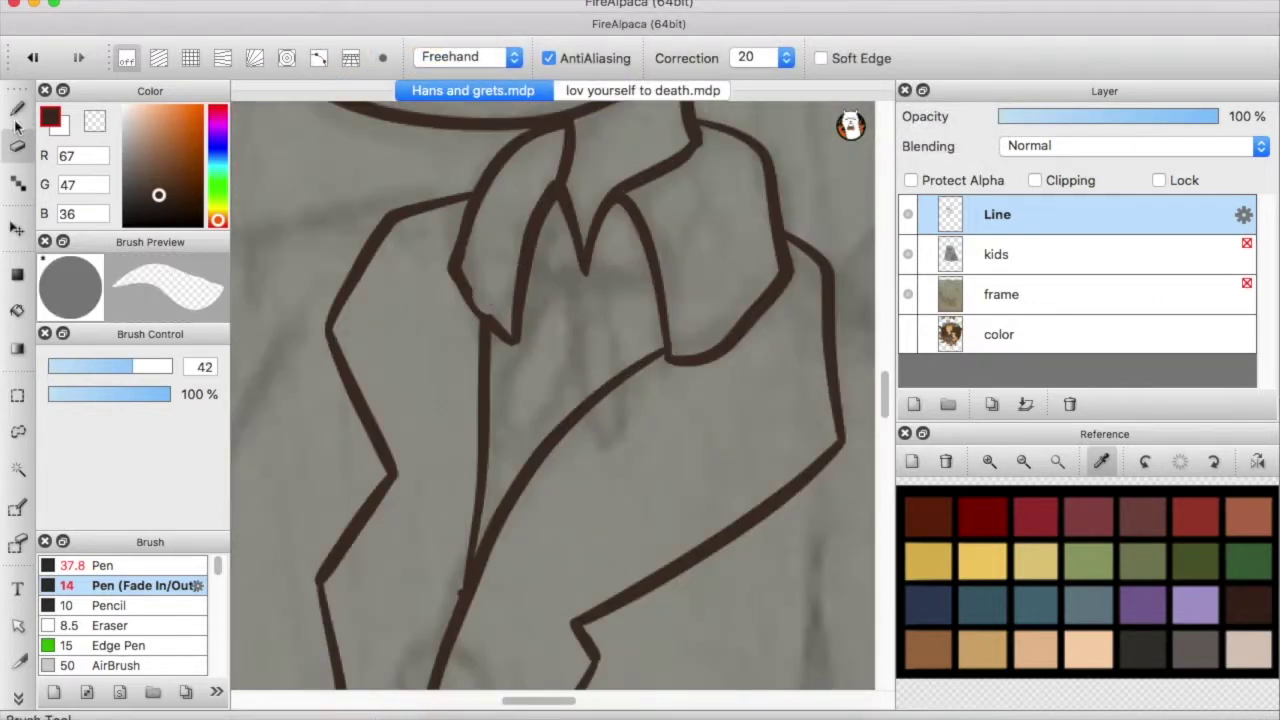
Ink the jacket's right chest pocket with a pointed flap and a small round button
scroll(777, 371, "down", 3)
scroll(586, 280, "up", 2)
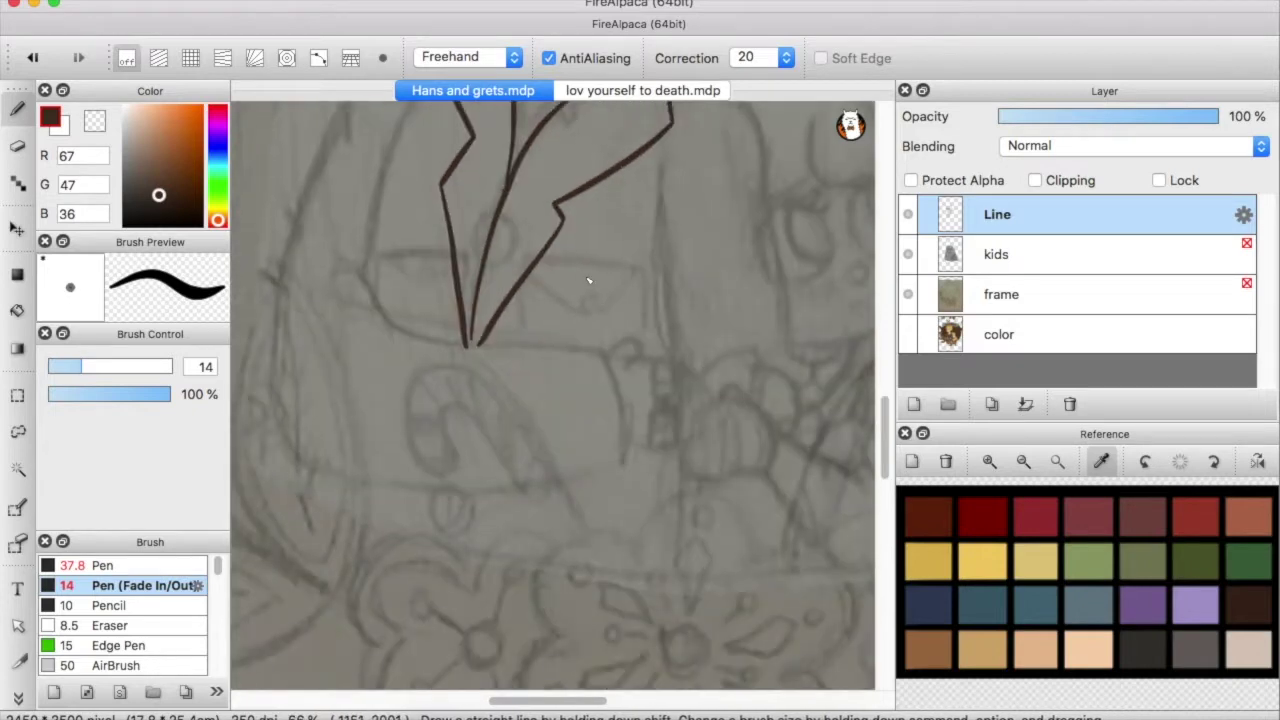
left_click_drag(516, 248, 662, 252)
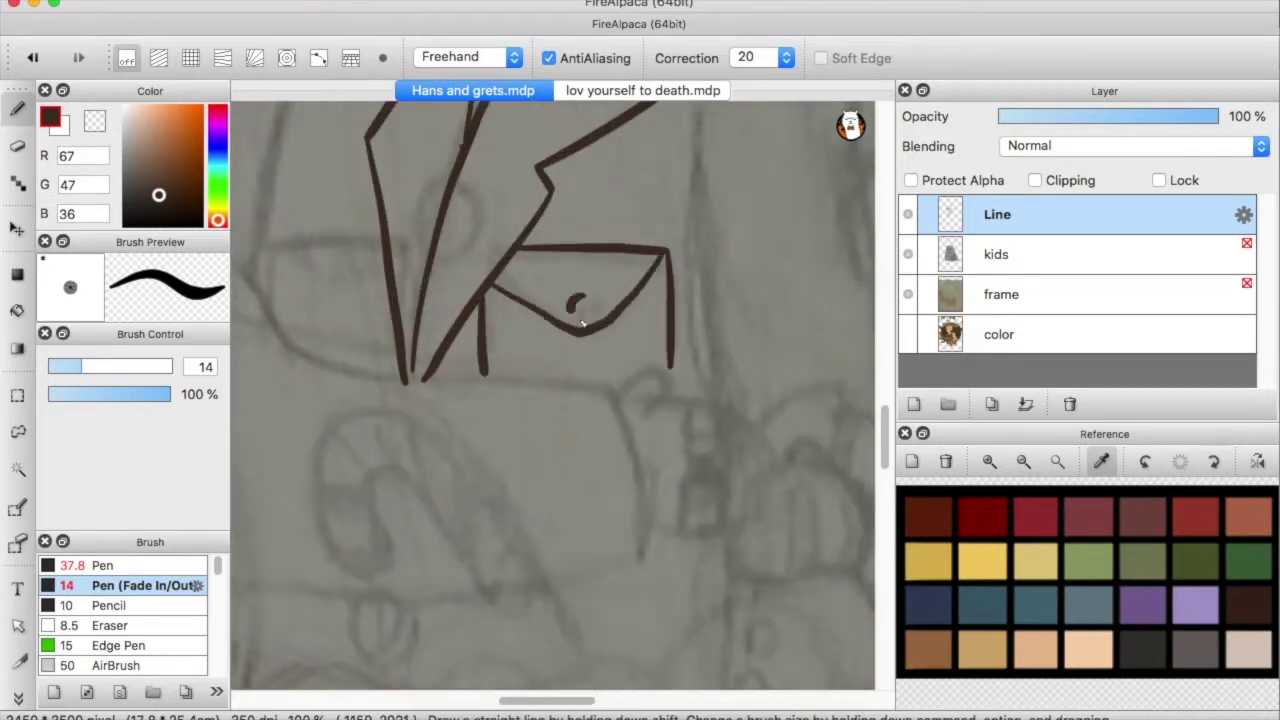
left_click_drag(574, 312, 576, 310)
scroll(576, 310, "up", 2)
scroll(556, 314, "down", 3)
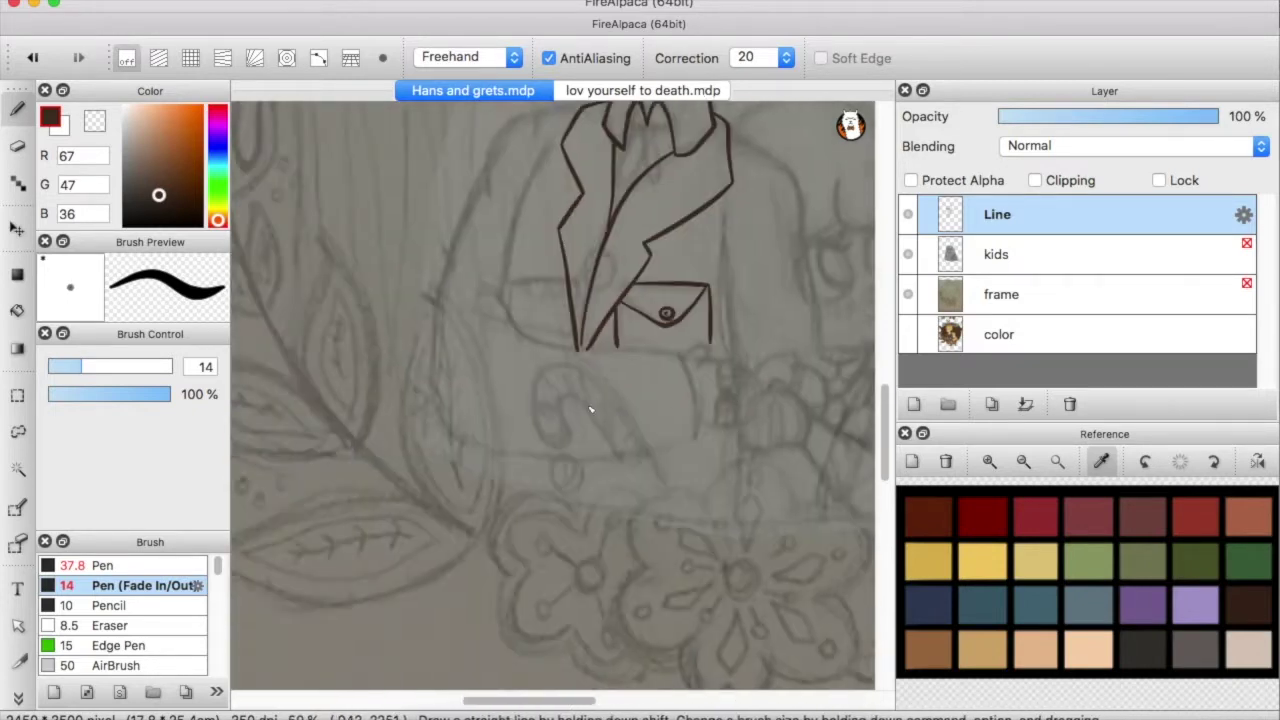
Ink the left sleeve's outer and inner lines and the outline of the forearm folded across the waist
mouse_move(465, 335)
left_mouse_down()
mouse_move(404, 635)
mouse_move(462, 665)
left_mouse_up()
scroll(537, 180, "down", 3)
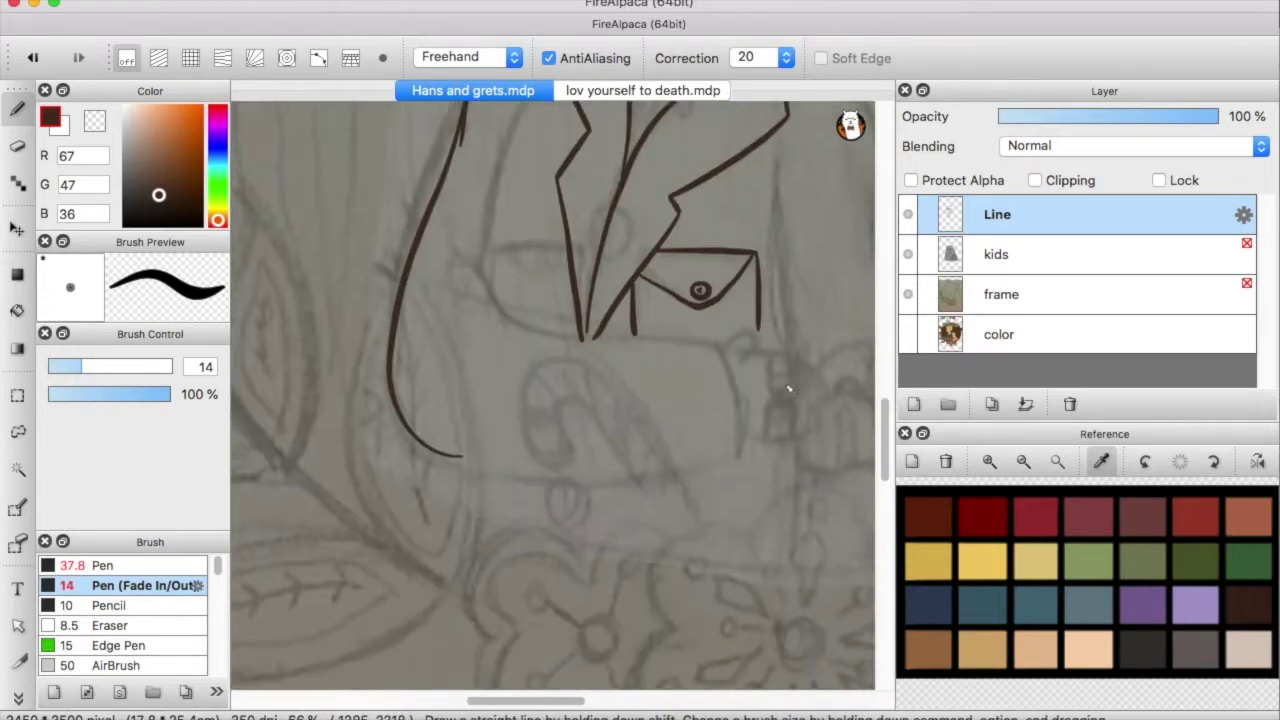
key("ctrl+z")
mouse_move(500, 406)
left_mouse_down()
mouse_move(590, 414)
mouse_move(742, 528)
left_mouse_up()
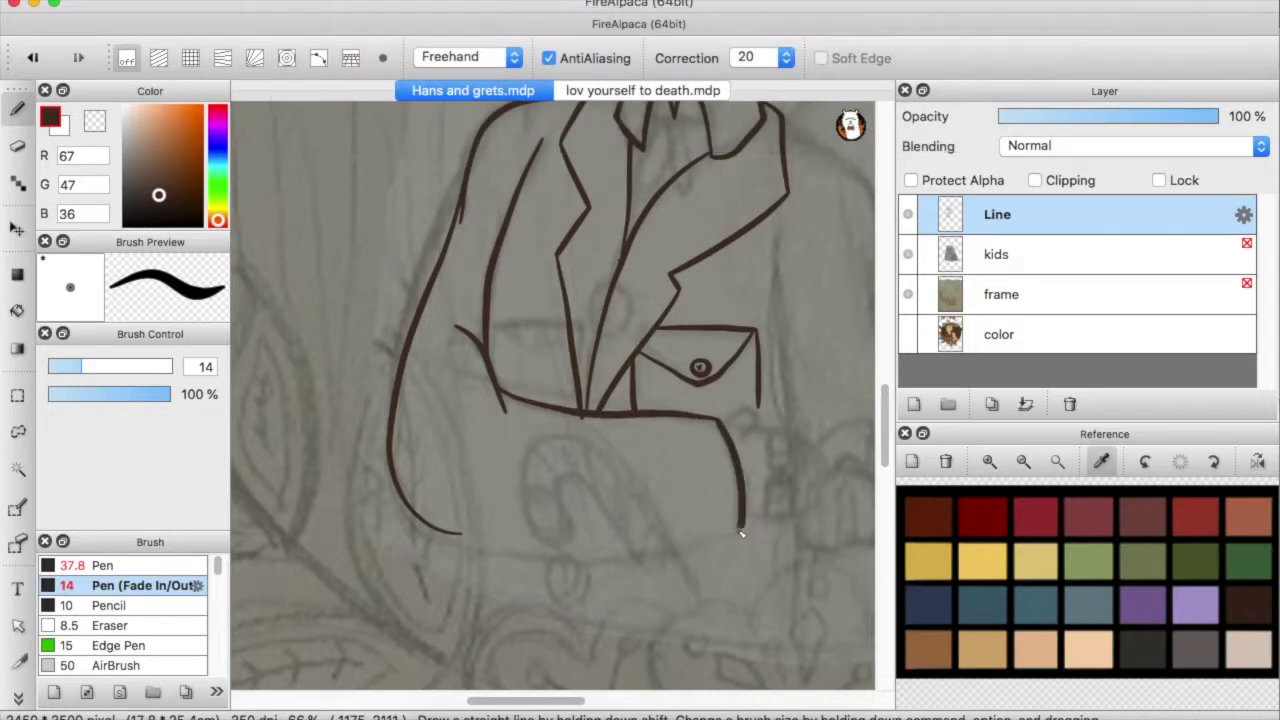
key("e")
left_click(18, 110)
left_click_drag(460, 535, 505, 551)
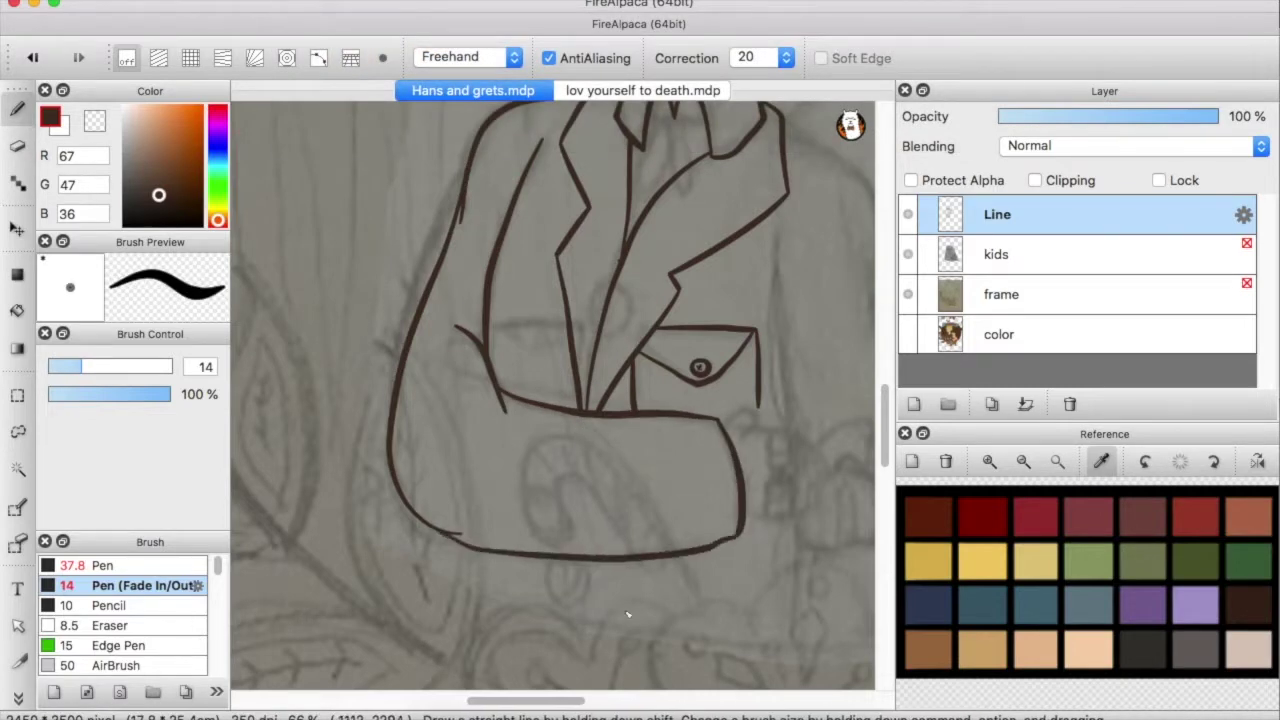
Ink the jacket's left chest pocket with its pointed flap and round button
scroll(719, 597, "up", 5)
scroll(650, 300, "down", 3)
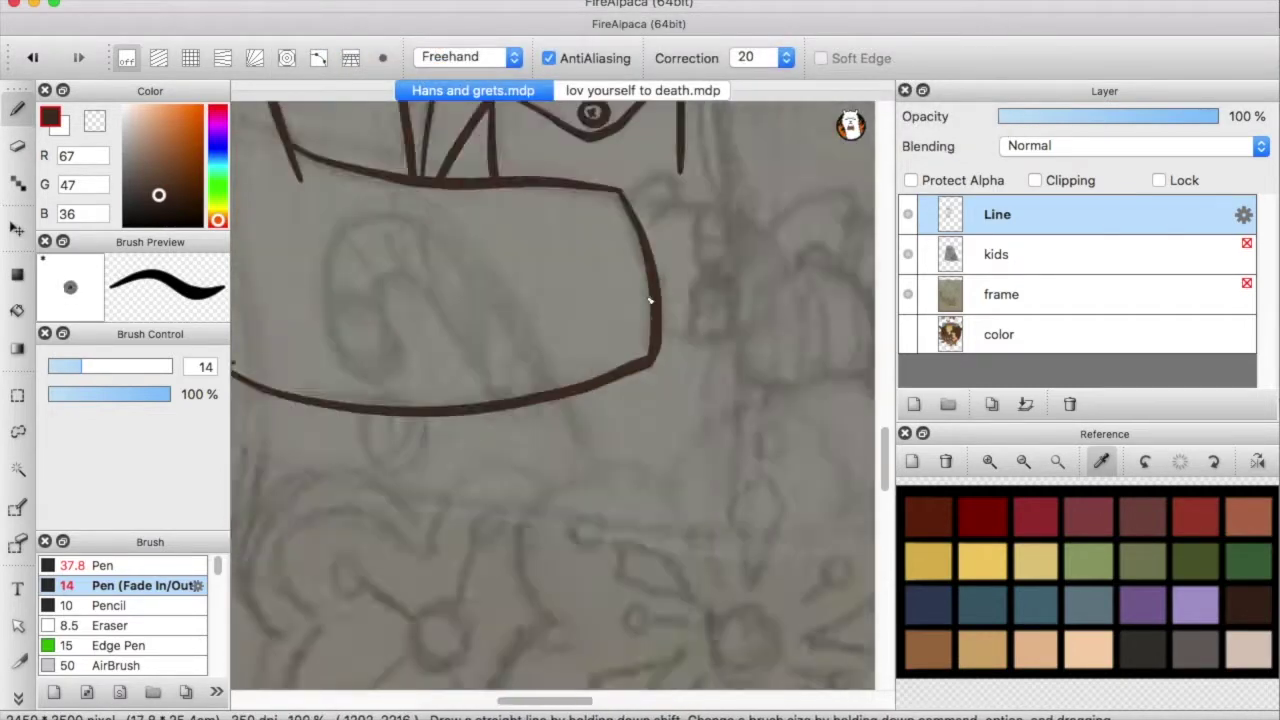
scroll(650, 300, "down", 2)
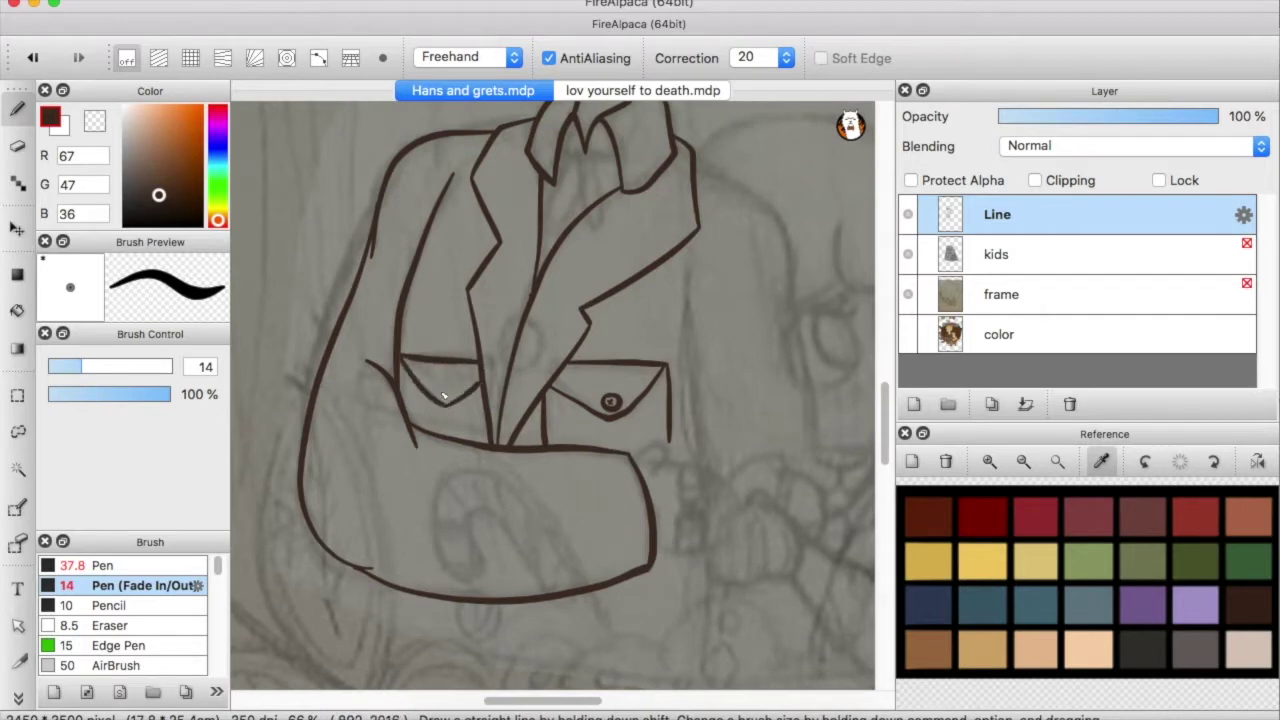
scroll(444, 397, "up", 3)
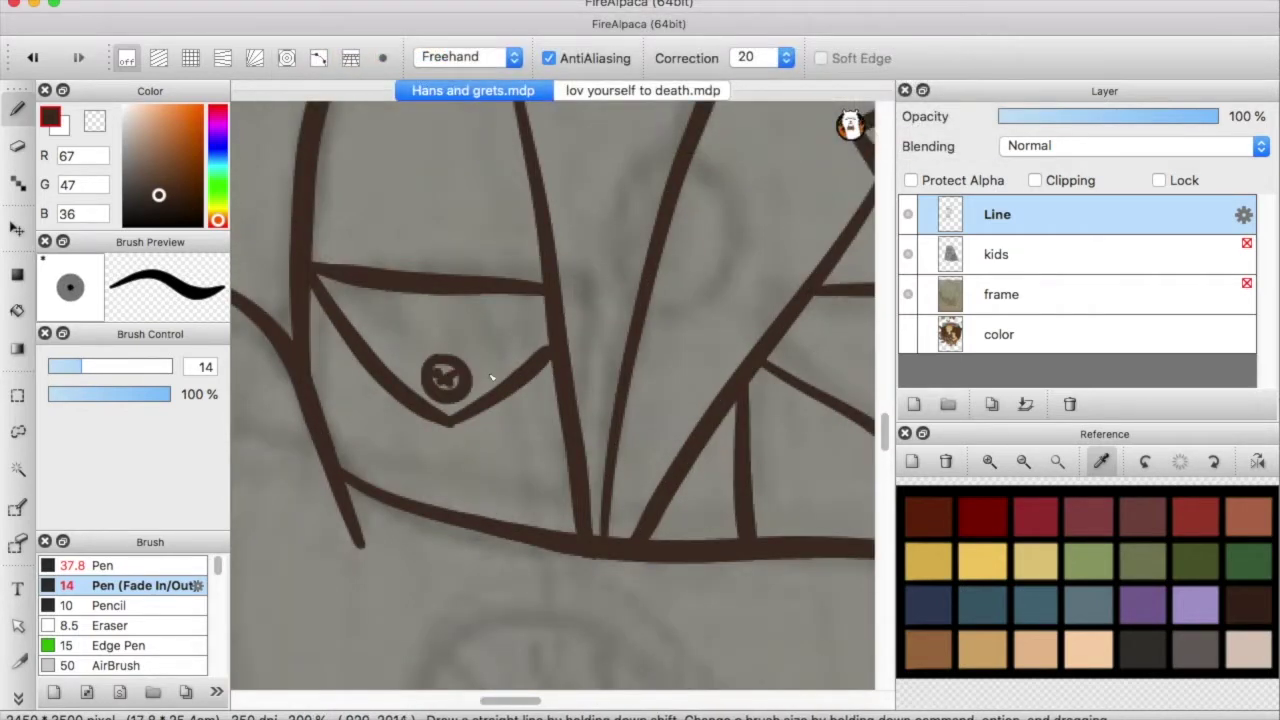
Ink the boy's hand and thumb at the end of the folded forearm, erasing the jacket lines that run through it
scroll(491, 377, "down", 3)
left_click_drag(535, 338, 542, 482)
scroll(483, 459, "up", 1)
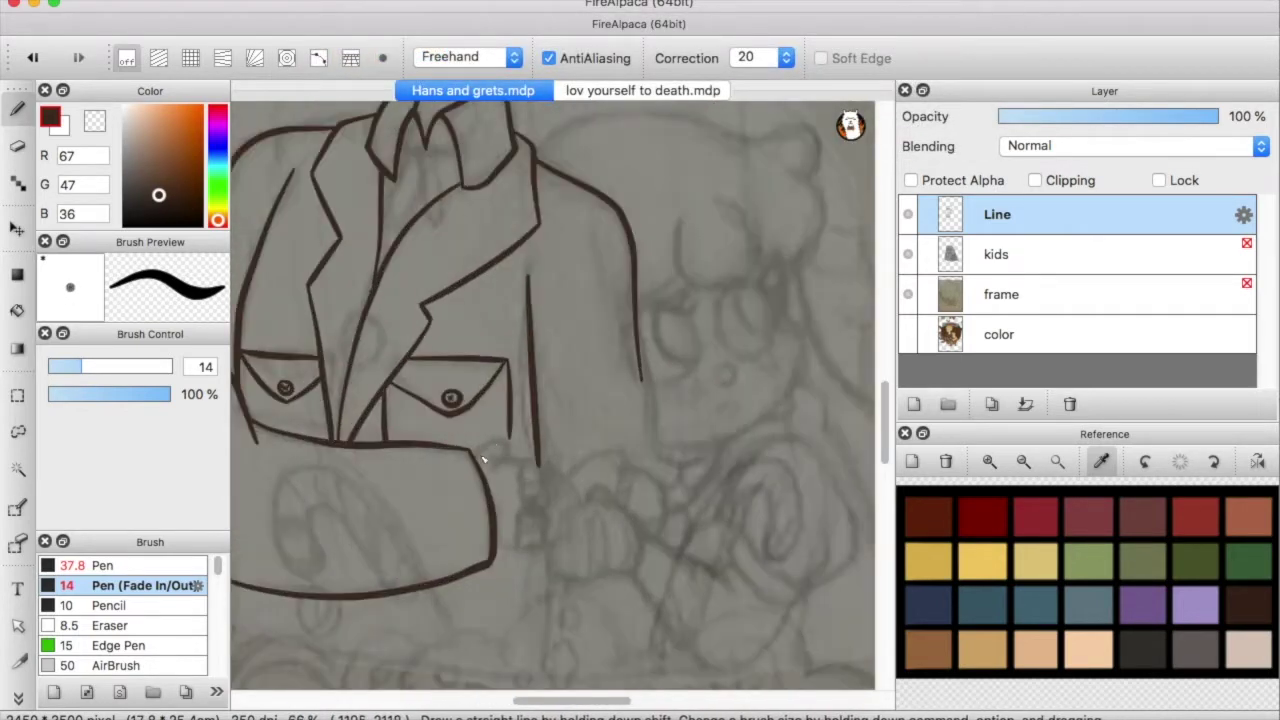
key("e")
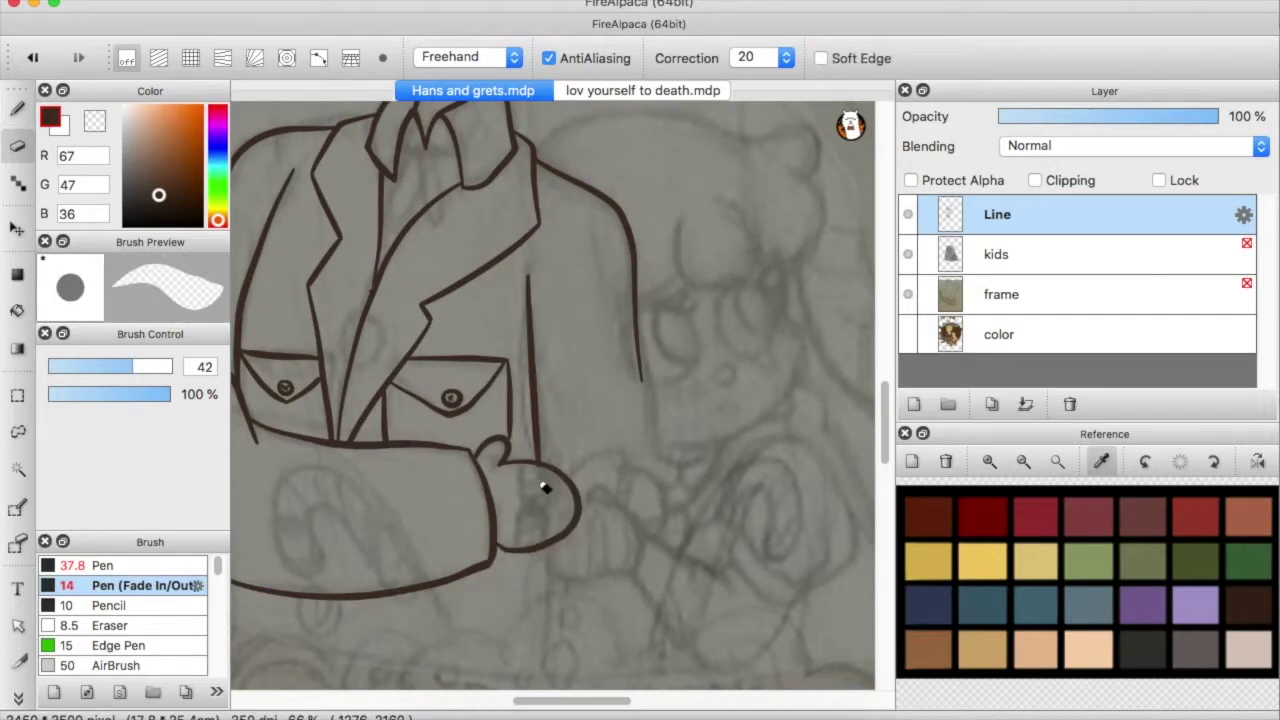
Extend the outer line of the boy's left sleeve downward and ink the hand at its end beside the first hand
left_click(16, 108)
scroll(517, 457, "up", 2)
scroll(449, 578, "right", 3)
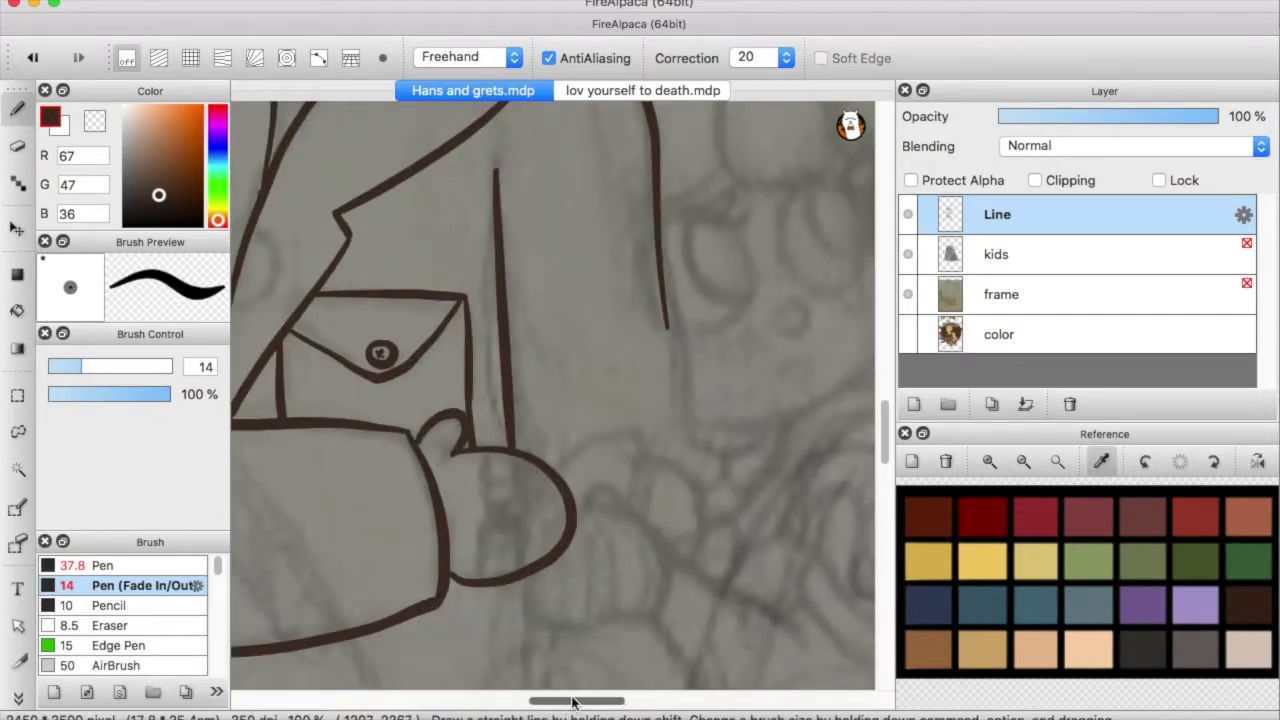
left_click_drag(555, 318, 570, 398)
left_click_drag(596, 505, 566, 560)
scroll(855, 463, "down", 3)
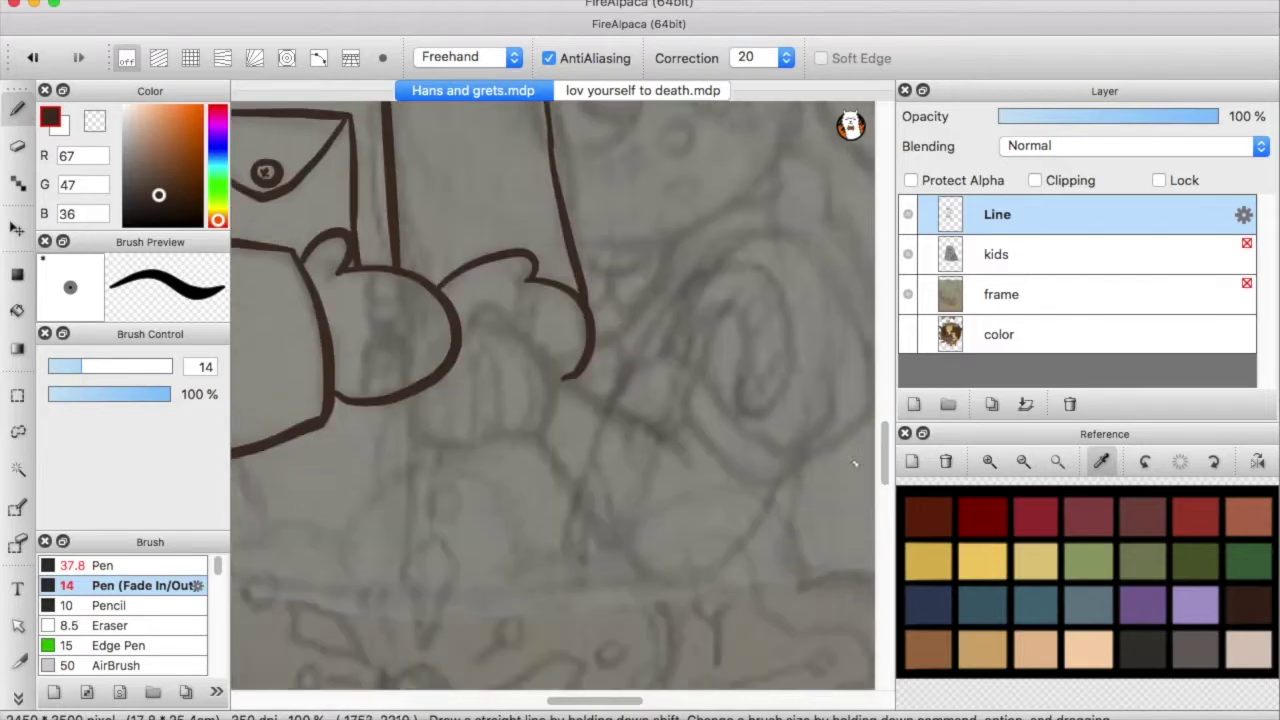
Ink the girl's hand with a beaded wristband and the two lines of her bent forearm
key("ctrl+z")
mouse_move(535, 442)
left_mouse_down()
mouse_move(557, 371)
mouse_move(477, 312)
left_mouse_up()
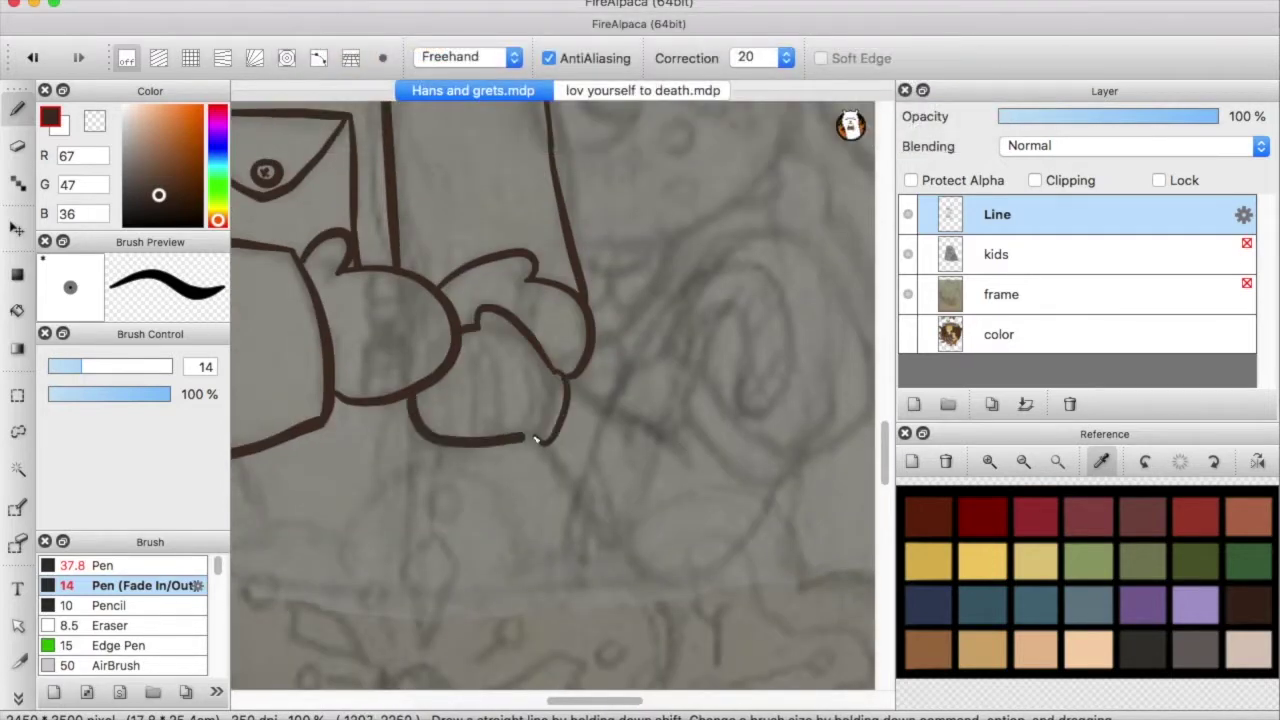
left_click_drag(548, 444, 770, 488)
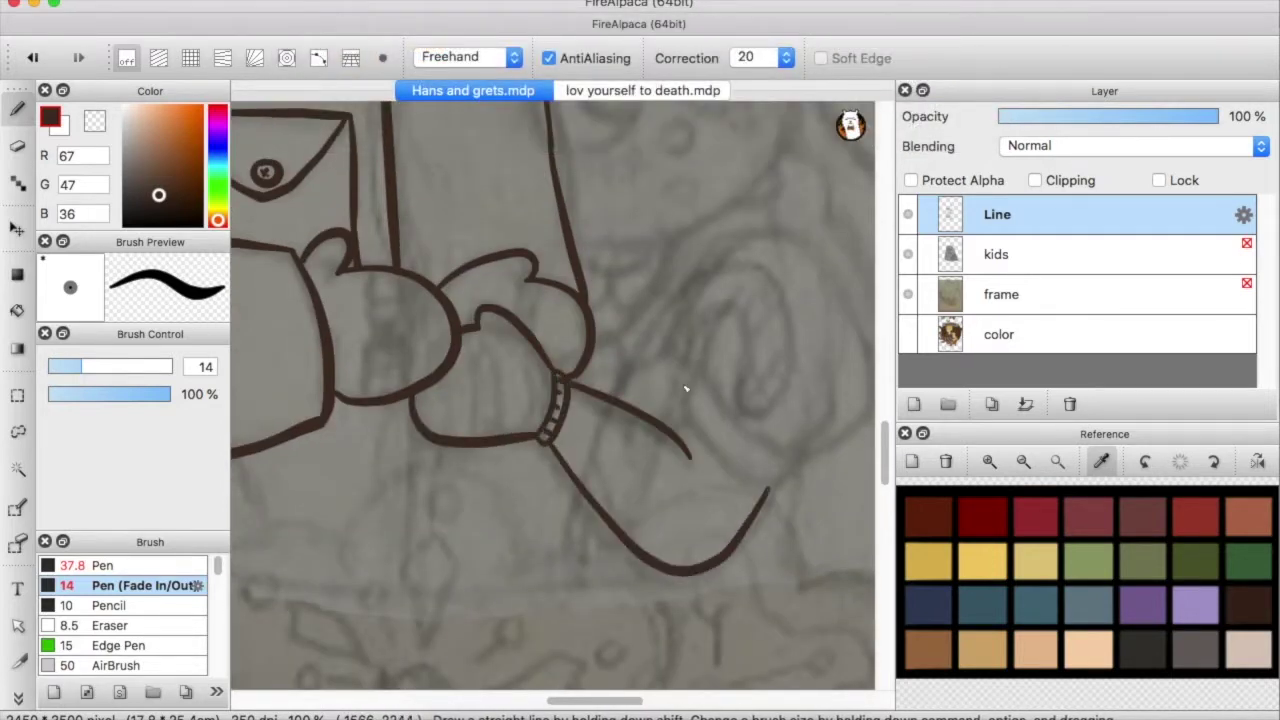
scroll(700, 391, "down", 2)
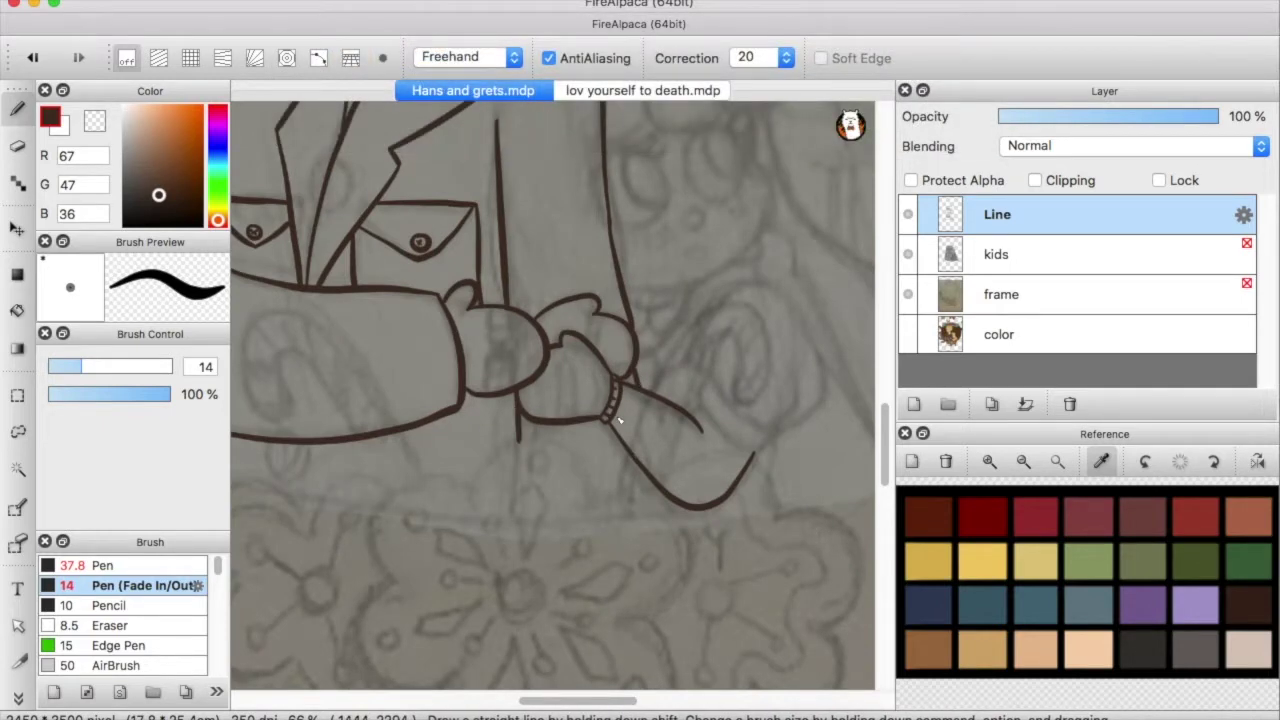
Ink the girl's curly hair outline with its rounded fringe curls, and the curve of her cheek and chin
scroll(620, 420, "up", 5)
scroll(551, 274, "up", 2)
mouse_move(517, 250)
left_mouse_down()
mouse_move(582, 233)
mouse_move(570, 234)
left_mouse_up()
key("super+z")
mouse_move(636, 318)
left_mouse_down()
mouse_move(712, 295)
mouse_move(675, 180)
left_mouse_up()
mouse_move(678, 182)
left_mouse_down()
mouse_move(694, 294)
mouse_move(372, 215)
mouse_move(300, 278)
left_mouse_up()
scroll(550, 400, "down", 5)
mouse_move(614, 292)
left_mouse_down()
mouse_move(646, 400)
mouse_move(553, 557)
mouse_move(418, 553)
left_mouse_up()
Ink the girl's facial features: two round eyes with inner curves and lashes, a small nose and a short mouth
key("super+z")
mouse_move(402, 378)
left_mouse_down()
mouse_move(483, 354)
mouse_move(490, 455)
left_mouse_up()
key("super+z")
left_click_drag(405, 416, 477, 368)
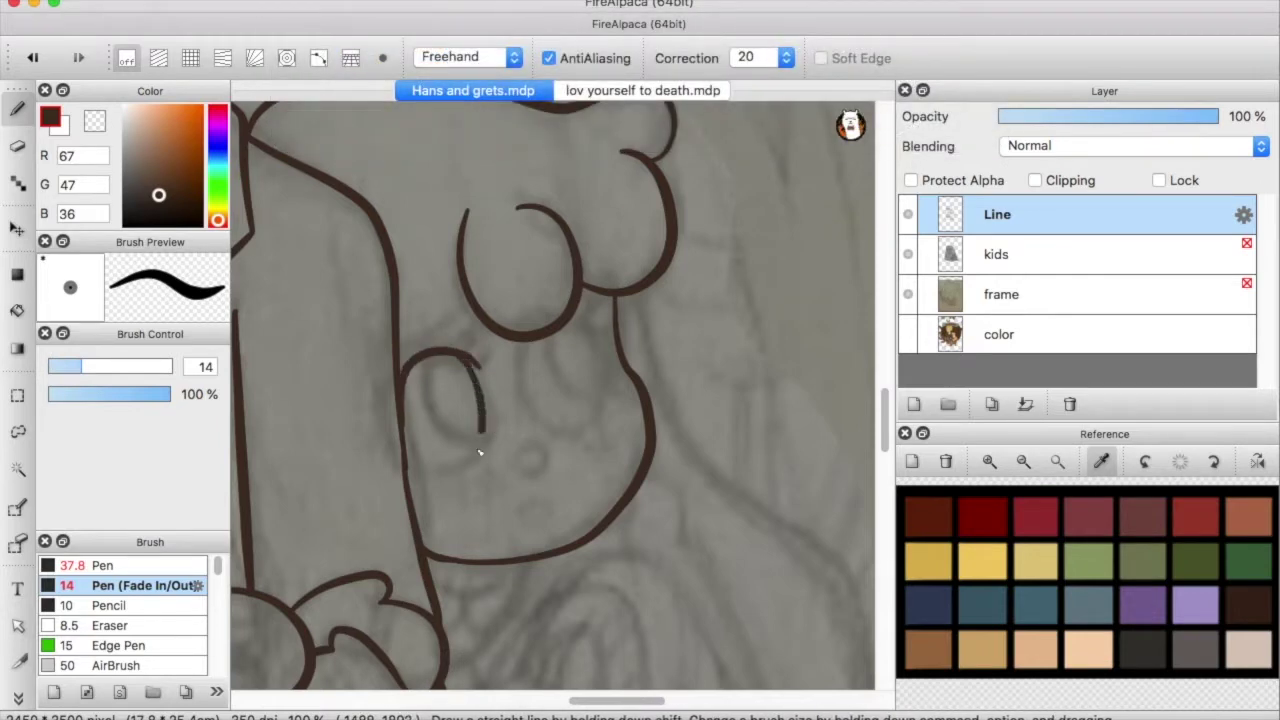
key("super+z")
left_click_drag(405, 420, 490, 400)
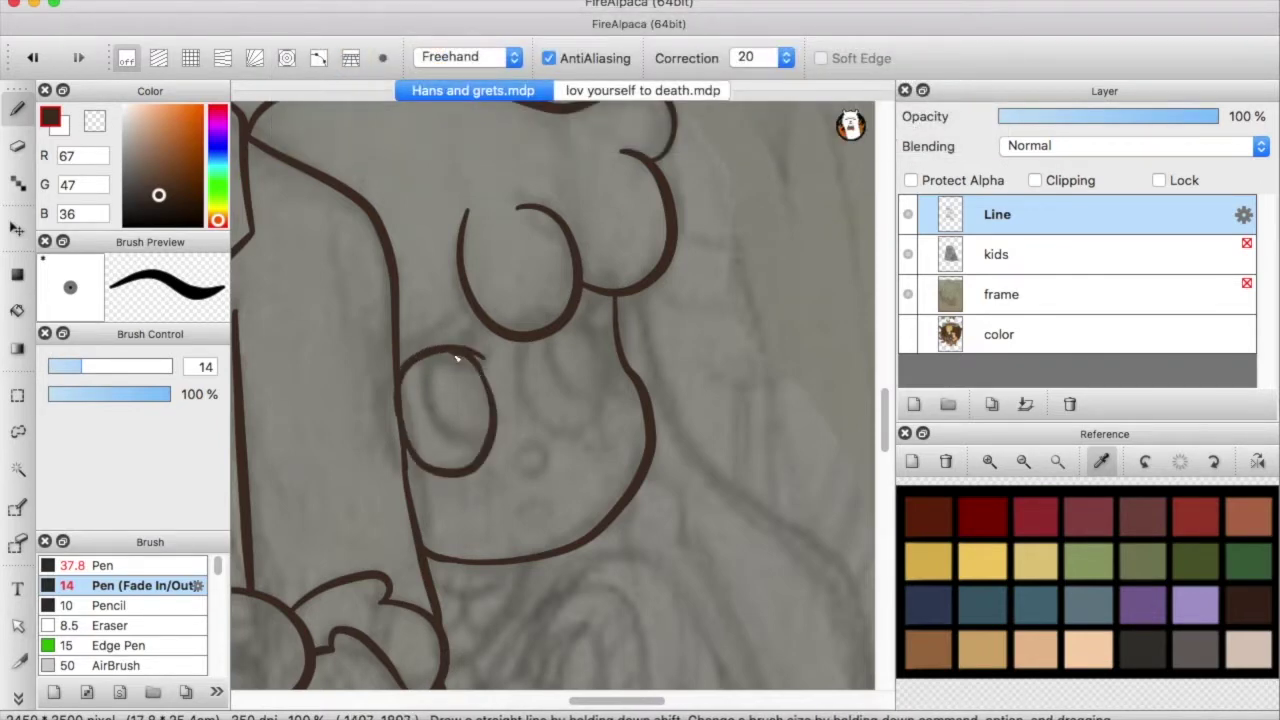
key("super+z")
left_click_drag(436, 350, 478, 348)
key("super+z")
mouse_move(425, 358)
left_mouse_down()
mouse_move(466, 443)
mouse_move(488, 426)
left_mouse_up()
left_click_drag(516, 453, 545, 449)
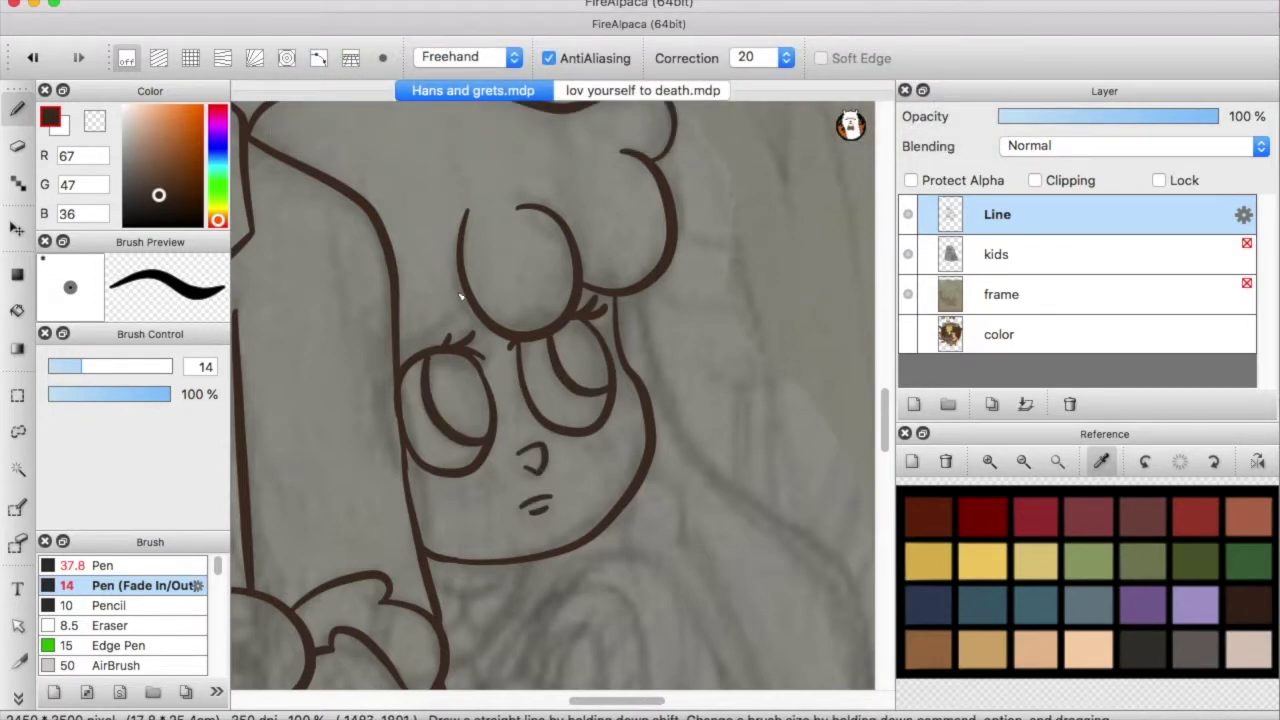
Ink the girl's scalloped collar below her chin and the rounded curve beside her cheek
scroll(548, 470, "down", 3)
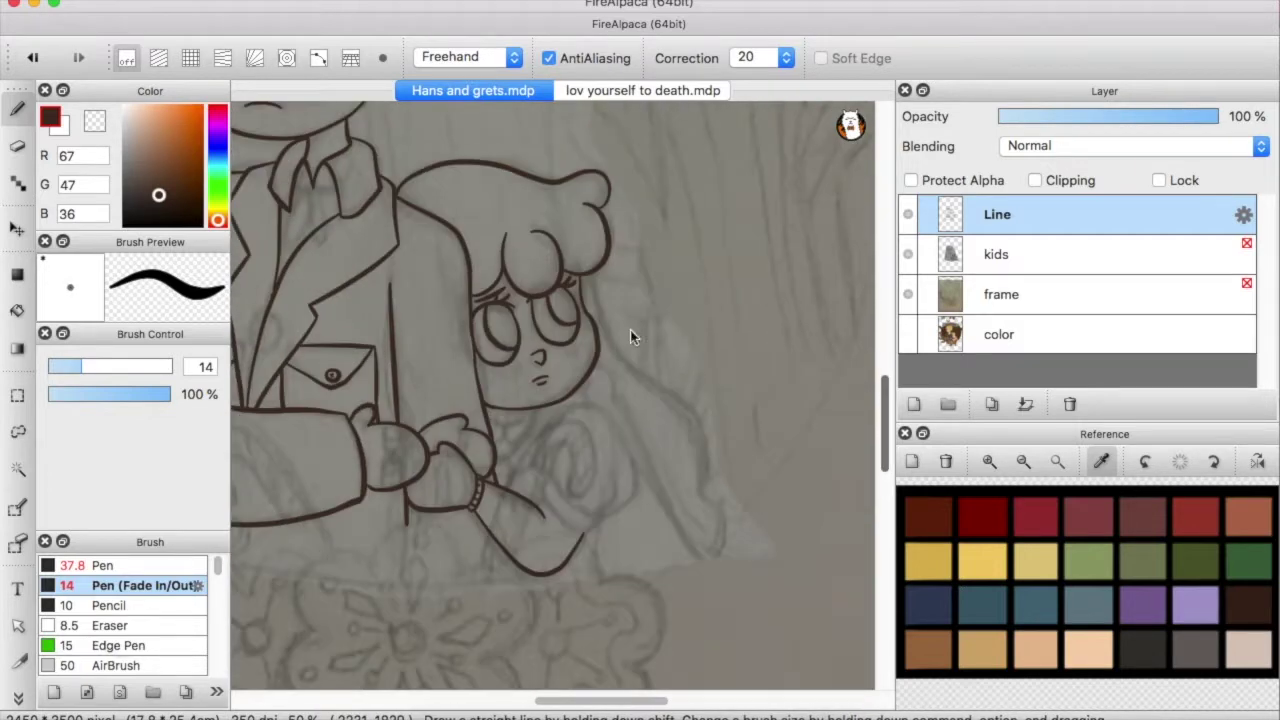
scroll(632, 334, "up", 3)
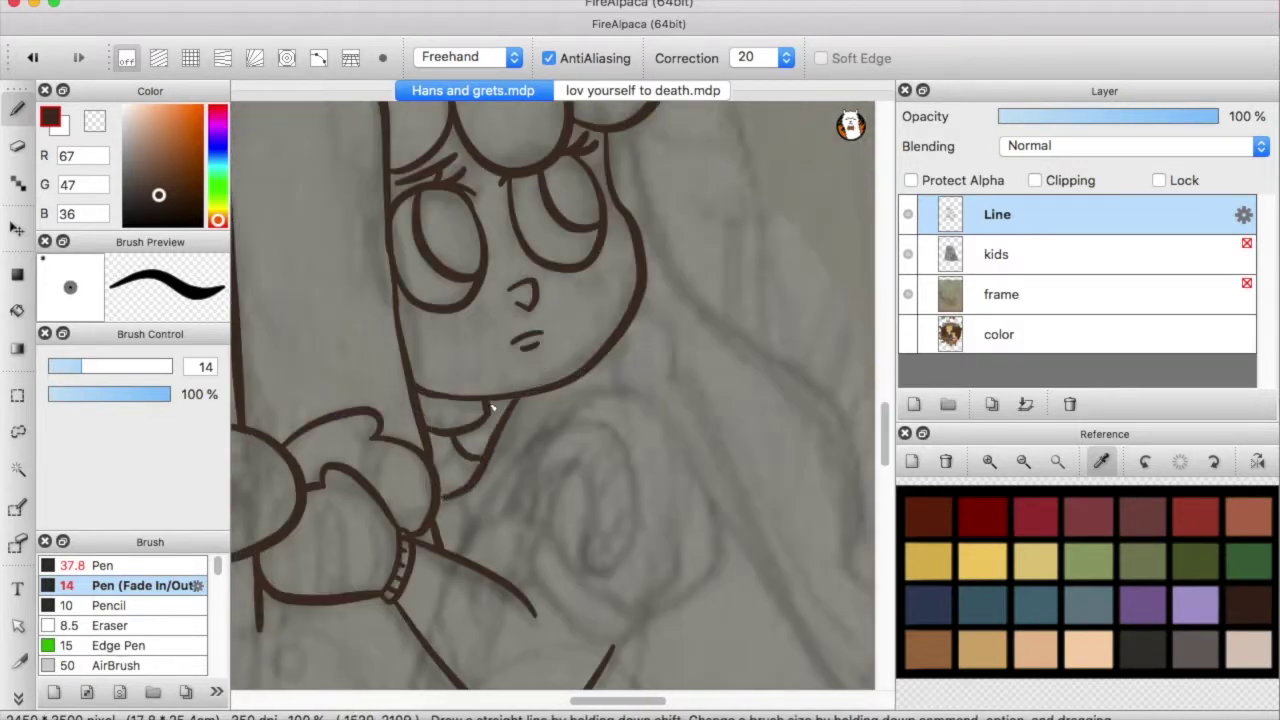
scroll(714, 399, "down", 4)
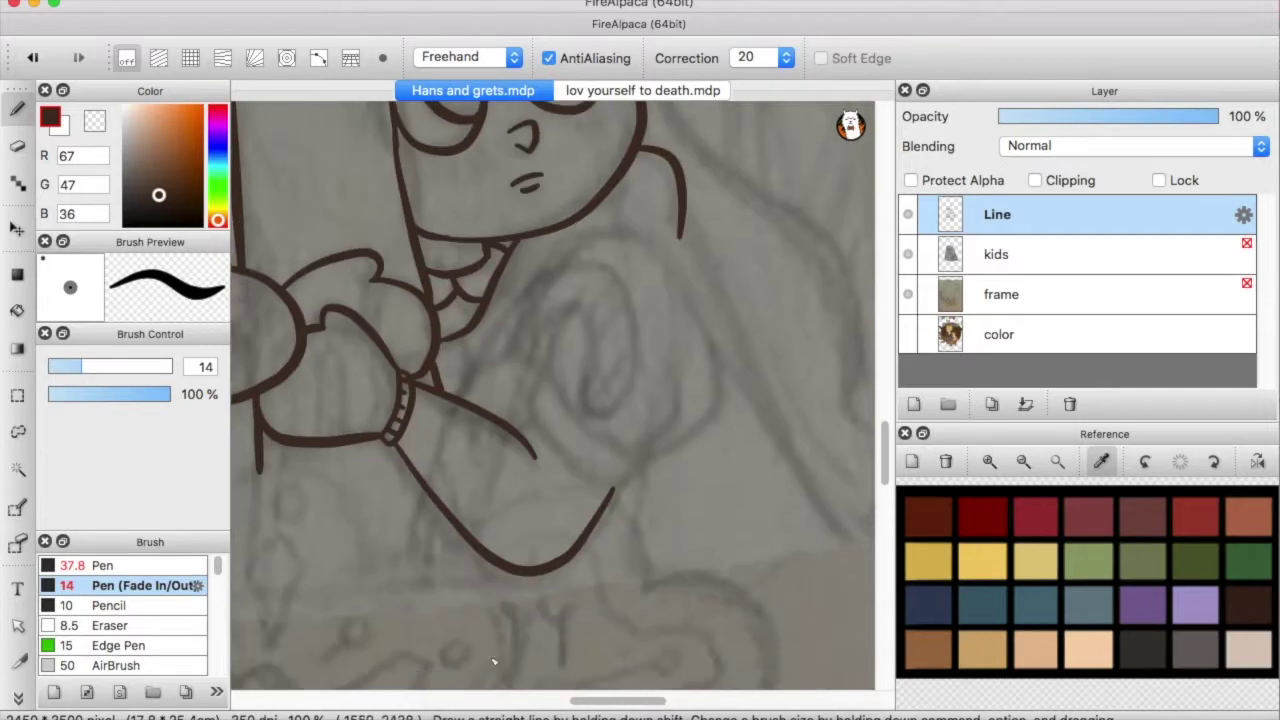
Ink the long diagonal line behind the girl's shoulder and her puffed sleeve with its cuff
left_click_drag(612, 212, 803, 515)
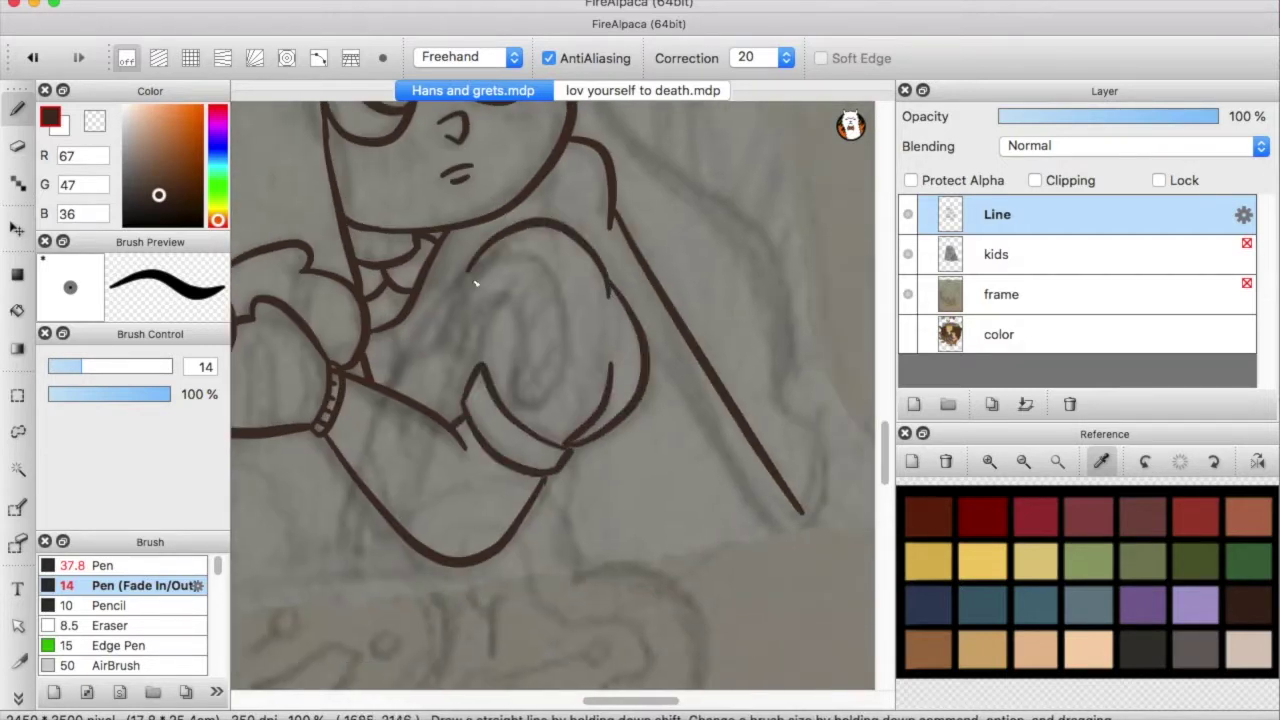
scroll(503, 309, "down", 6)
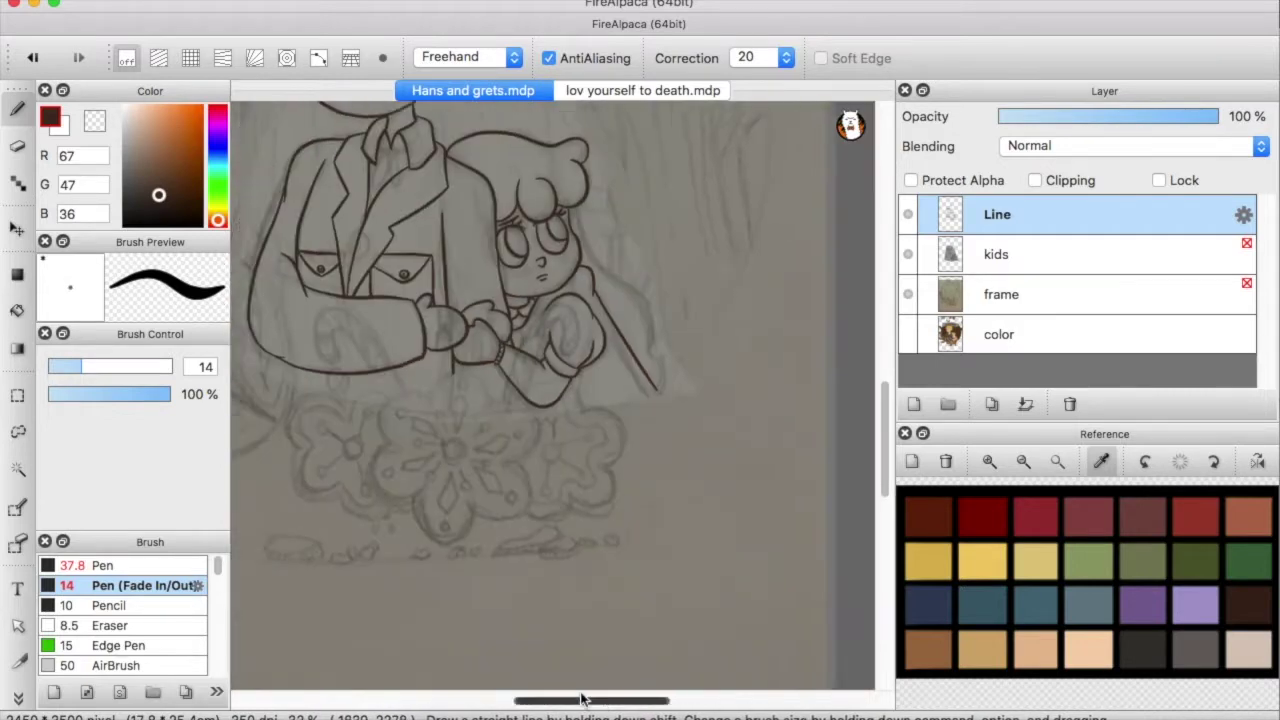
scroll(877, 373, "down", 3)
Add a new layer above Line and ink a hooked candy cane outline over the girl's bent arm
left_click(913, 404)
scroll(576, 216, "down", 2)
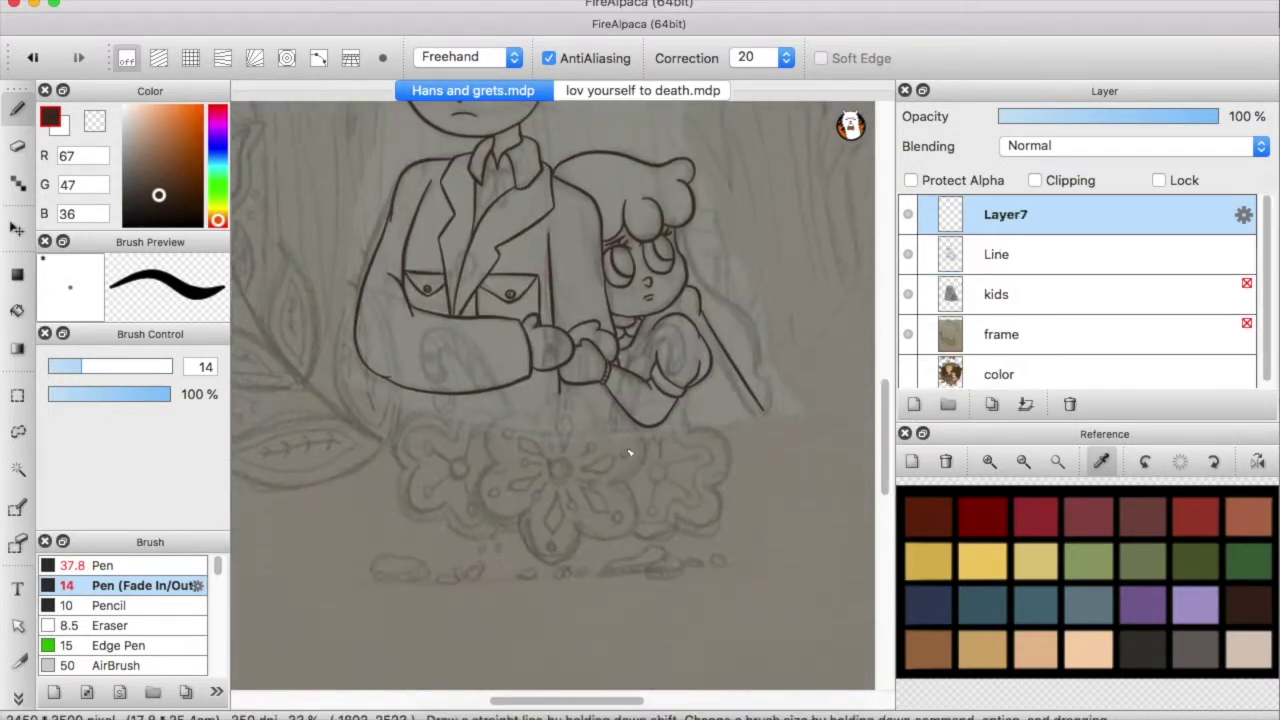
scroll(576, 216, "up", 6)
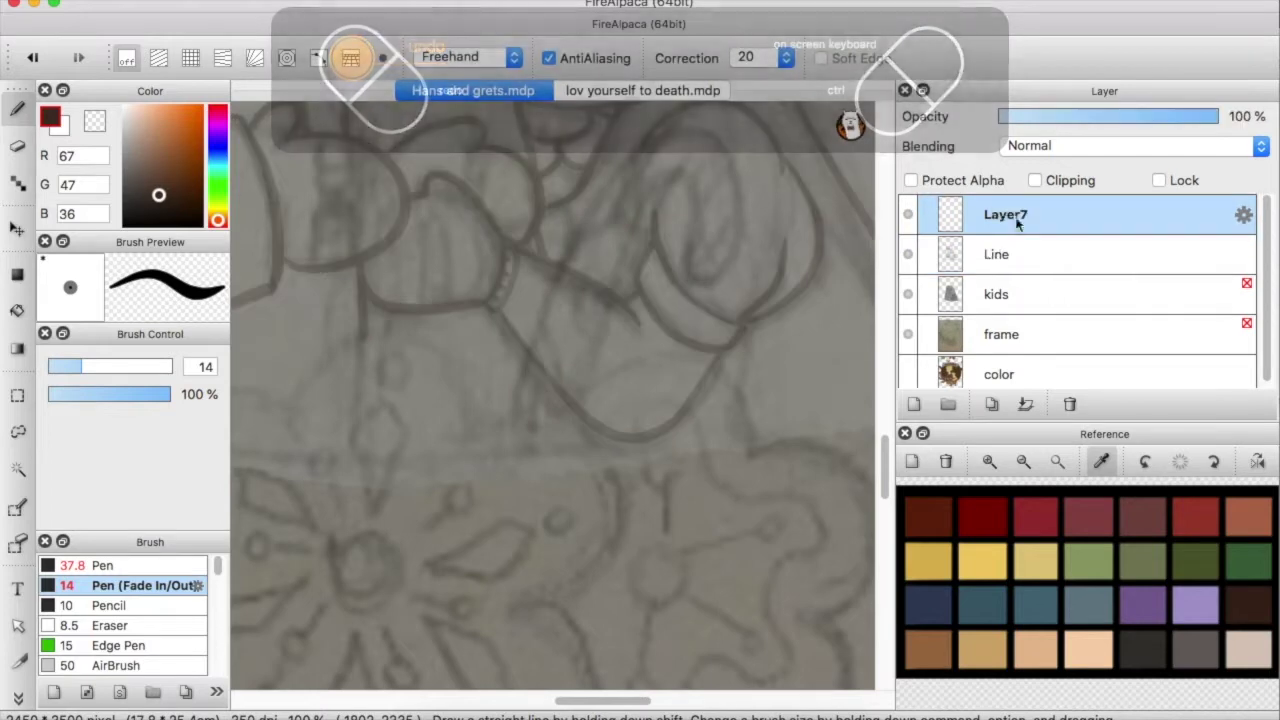
left_click_drag(577, 430, 597, 362)
left_click_drag(686, 247, 714, 277)
key("super+z")
mouse_move(510, 435)
left_mouse_down()
mouse_move(618, 172)
mouse_move(716, 270)
left_mouse_up()
left_click_drag(672, 192, 578, 418)
key("super+z")
mouse_move(714, 268)
left_mouse_down()
mouse_move(686, 209)
mouse_move(700, 277)
mouse_move(590, 365)
left_mouse_up()
key("super+z")
scroll(669, 306, "down", 3)
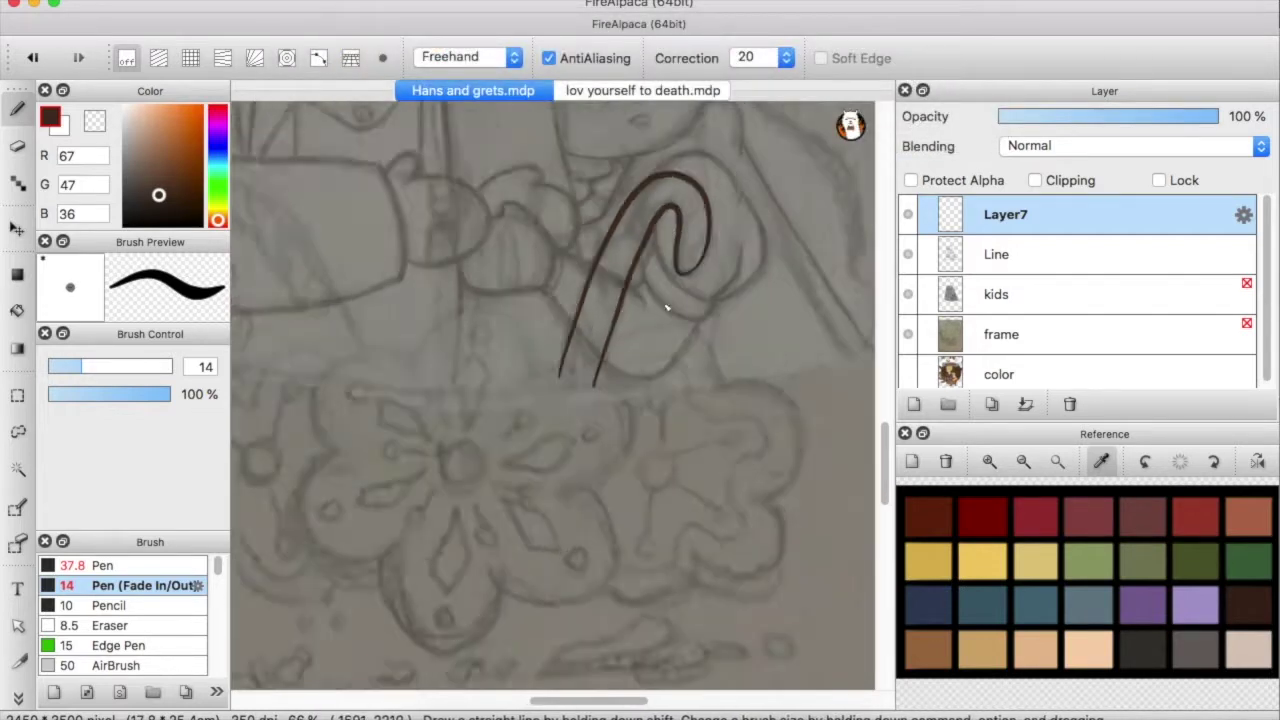
Duplicate the candy cane onto its own layer and flip the copy horizontally
key("super+shift+n")
left_click(240, 0)
mouse_move(371, 396)
left_click(481, 409)
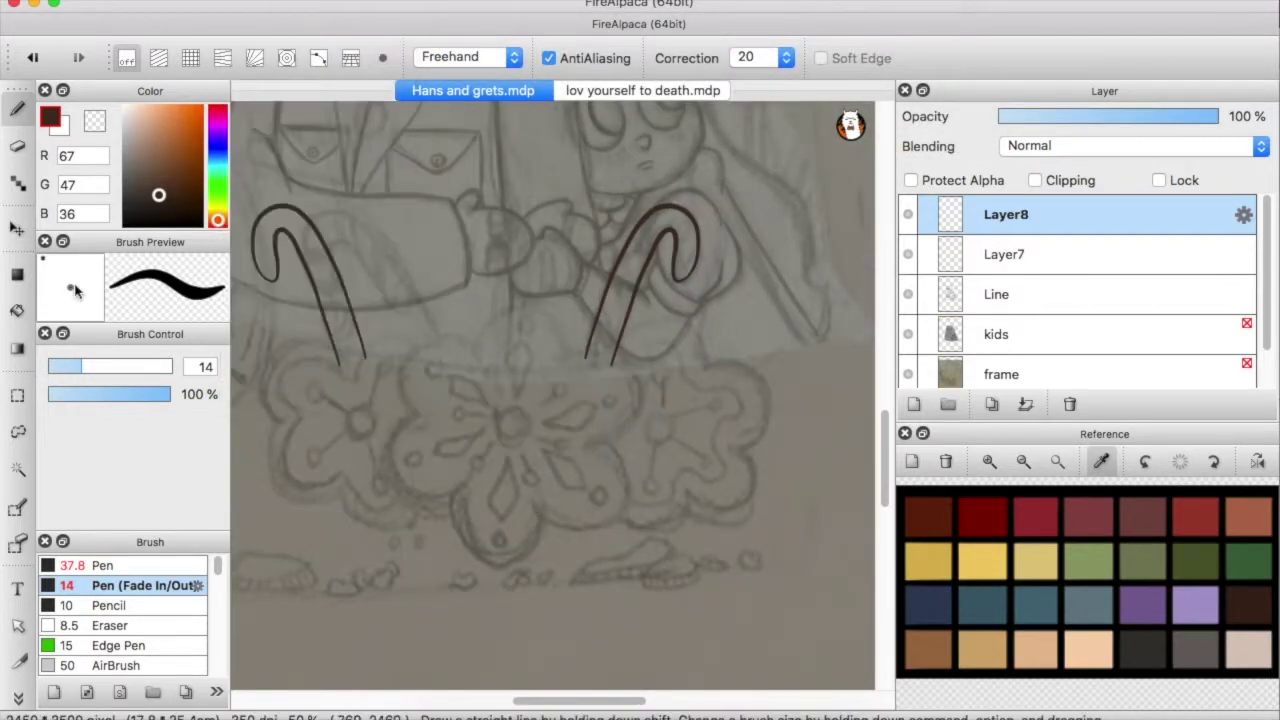
Move the mirrored candy cane onto the boy's folded forearm and merge it down into Layer7
left_click(17, 228)
mouse_move(345, 277)
left_mouse_down()
mouse_move(414, 277)
mouse_move(424, 305)
left_mouse_up()
key("super+e")
On the Line layer, erase the arm and sleeve lines that run through both candy canes
key("e")
left_click(997, 254)
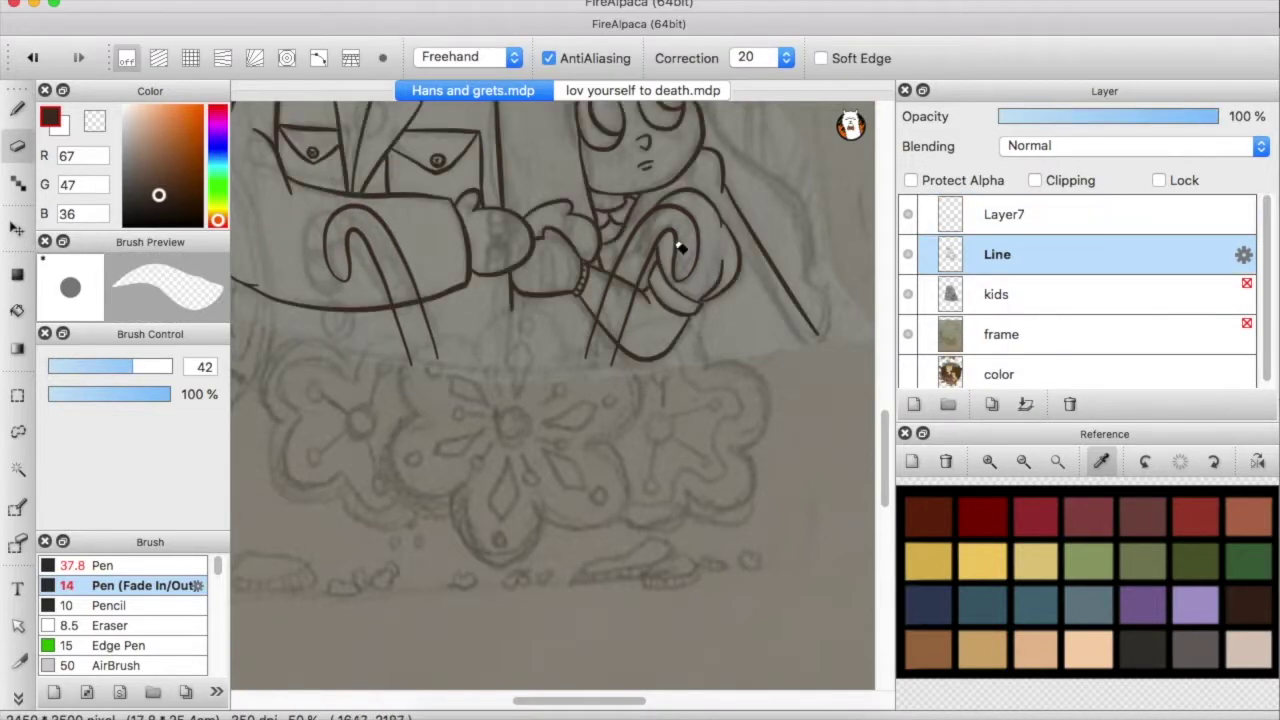
scroll(585, 395, "up", 2)
scroll(312, 302, "down", 5)
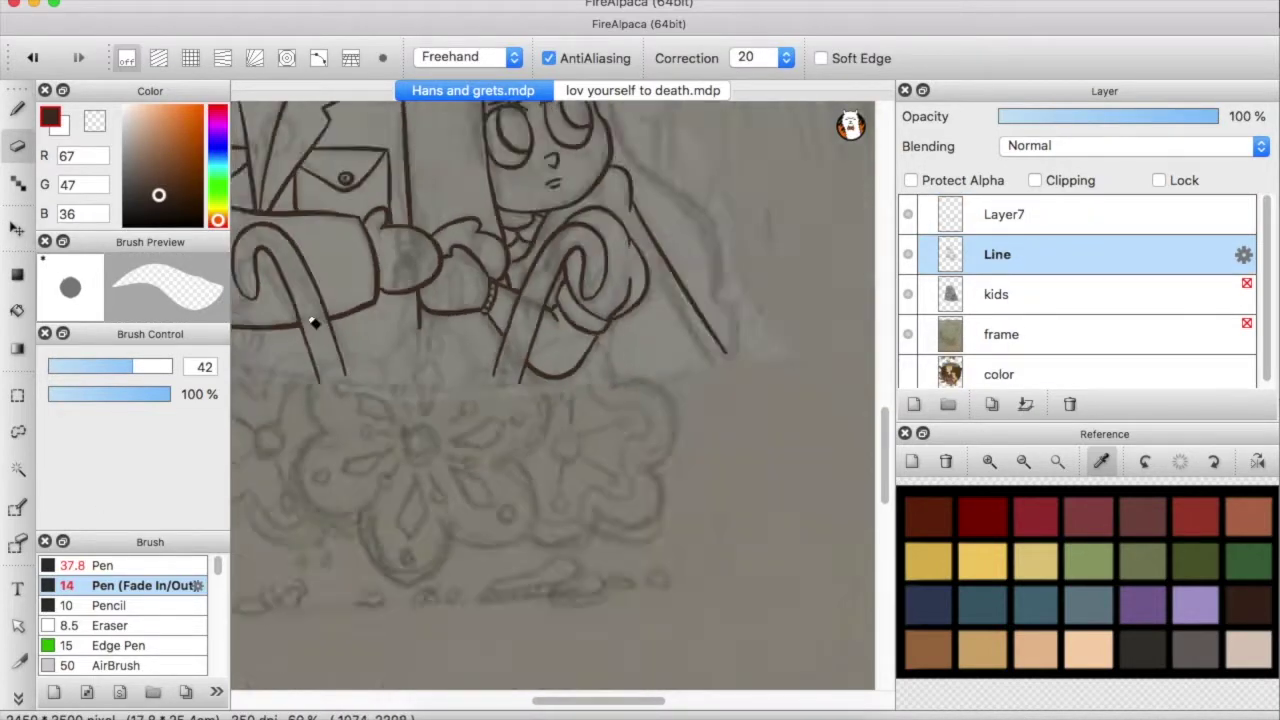
Ink the rounded top petal of the large central flower below the joined hands on the Line layer
key("b")
scroll(538, 318, "up", 4)
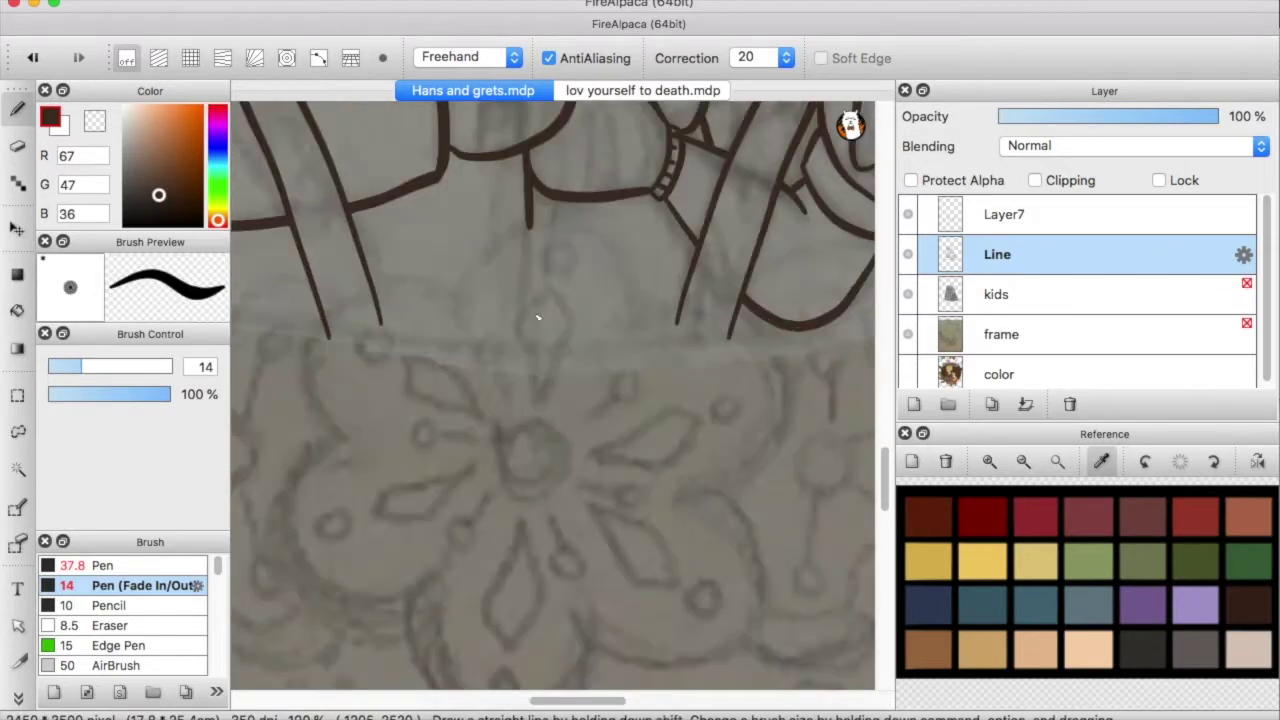
left_click_drag(470, 338, 634, 328)
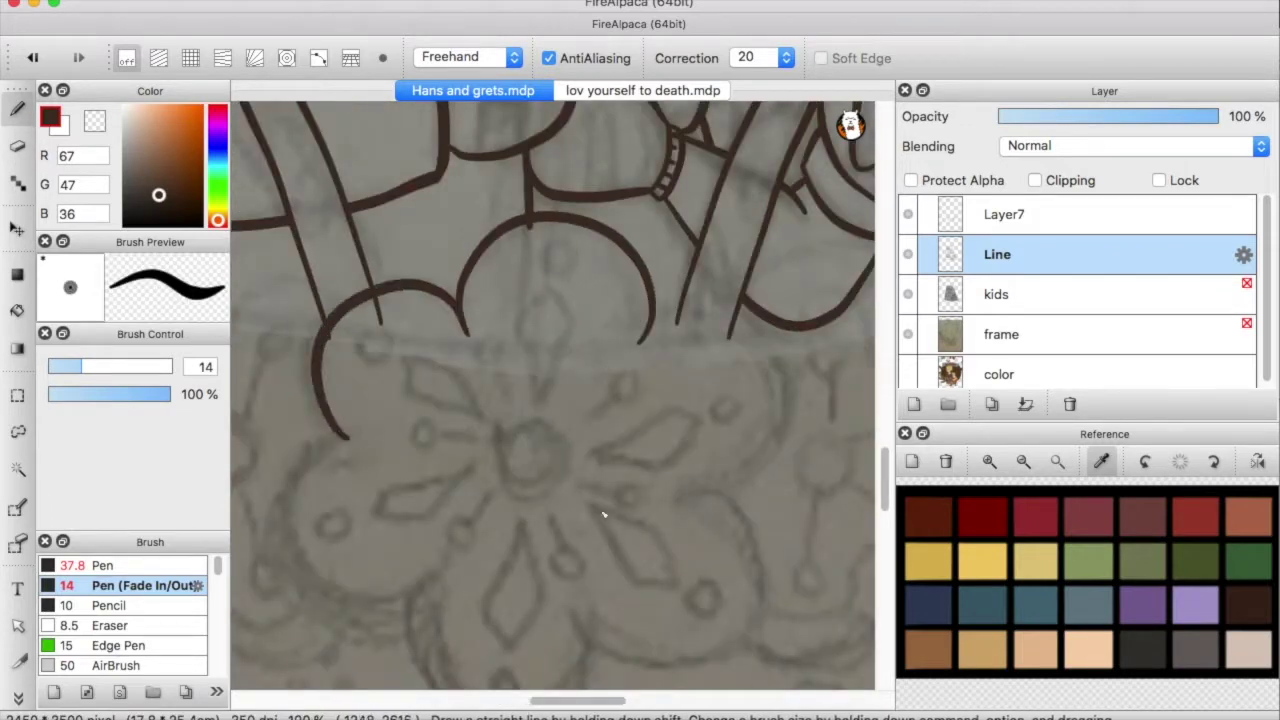
key("super+z")
scroll(481, 205, "down", 2)
left_click_drag(481, 205, 640, 285)
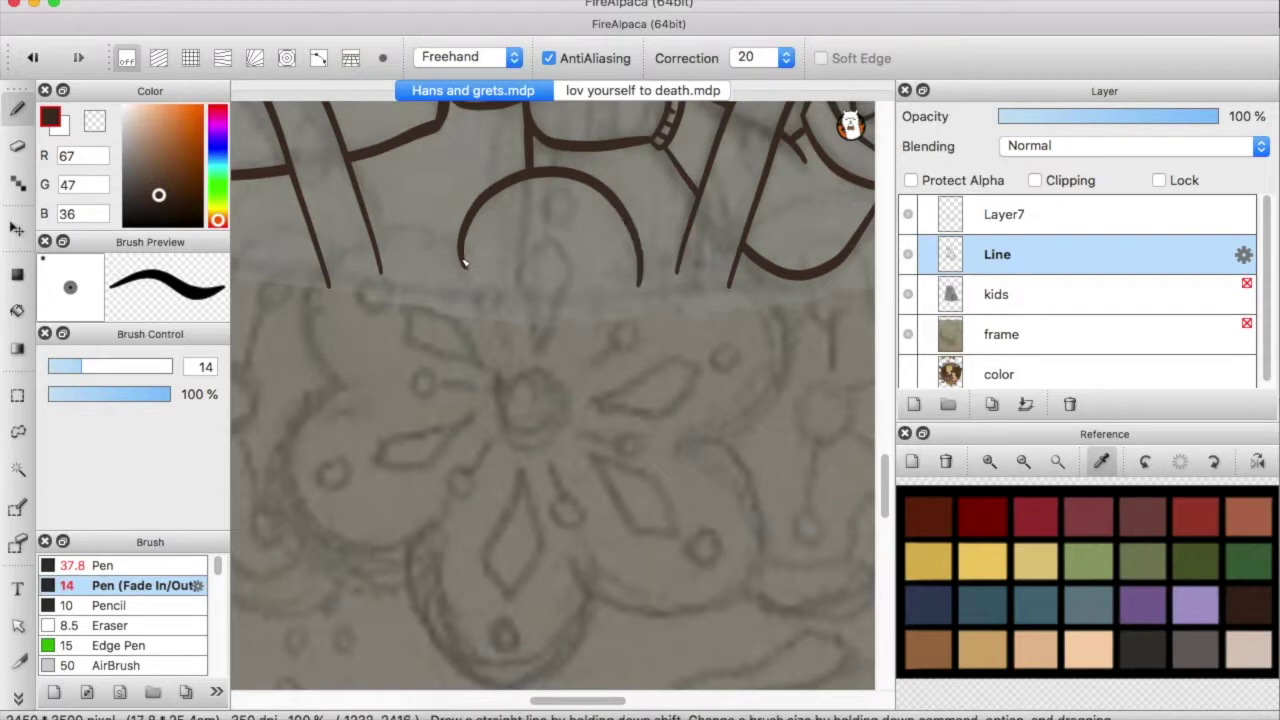
Ink the remaining rounded petals of the central flower to close its outline
mouse_move(342, 390)
left_mouse_down()
mouse_move(423, 537)
mouse_move(614, 631)
left_mouse_up()
scroll(560, 610, "right", 2)
mouse_move(548, 600)
left_mouse_down()
mouse_move(540, 556)
mouse_move(640, 610)
left_mouse_up()
key("super+z")
mouse_move(540, 556)
left_mouse_down()
mouse_move(663, 434)
mouse_move(720, 345)
left_mouse_up()
key("super+z")
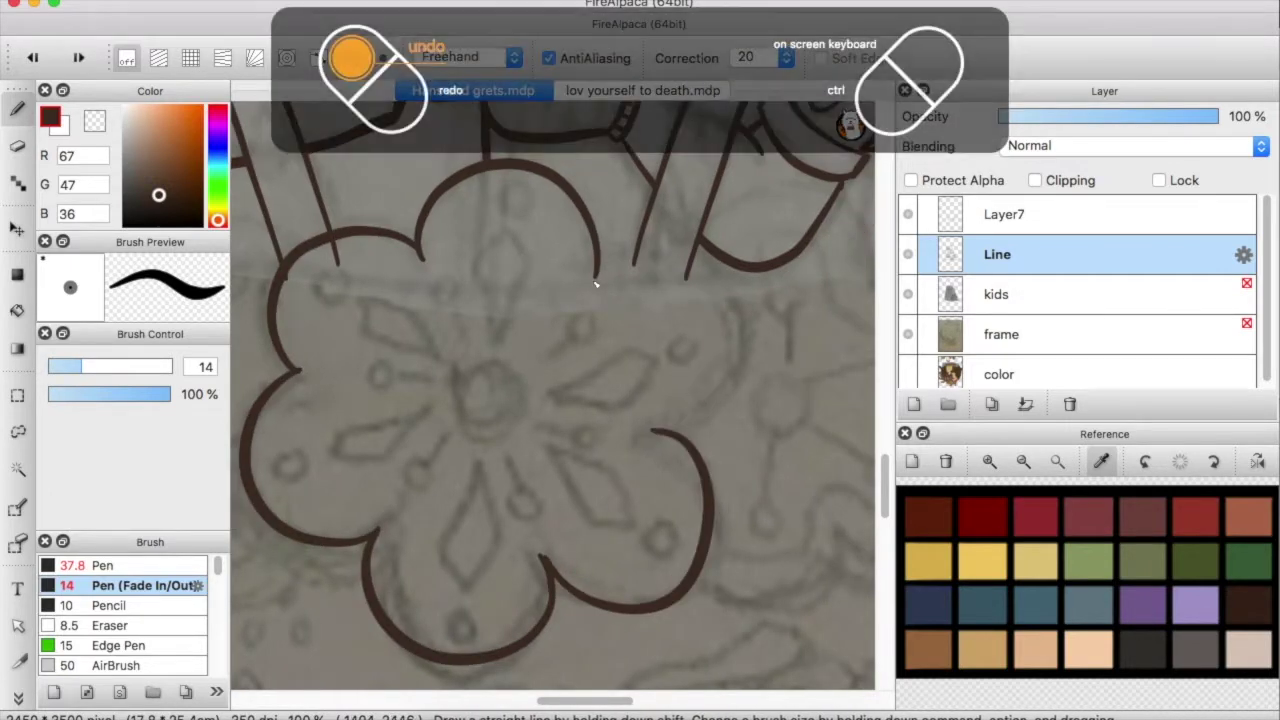
left_click_drag(595, 280, 655, 430)
On Layer7, erase the candy cane ends that overlap the central flower's petals
key("e")
key("alt+bracketright")
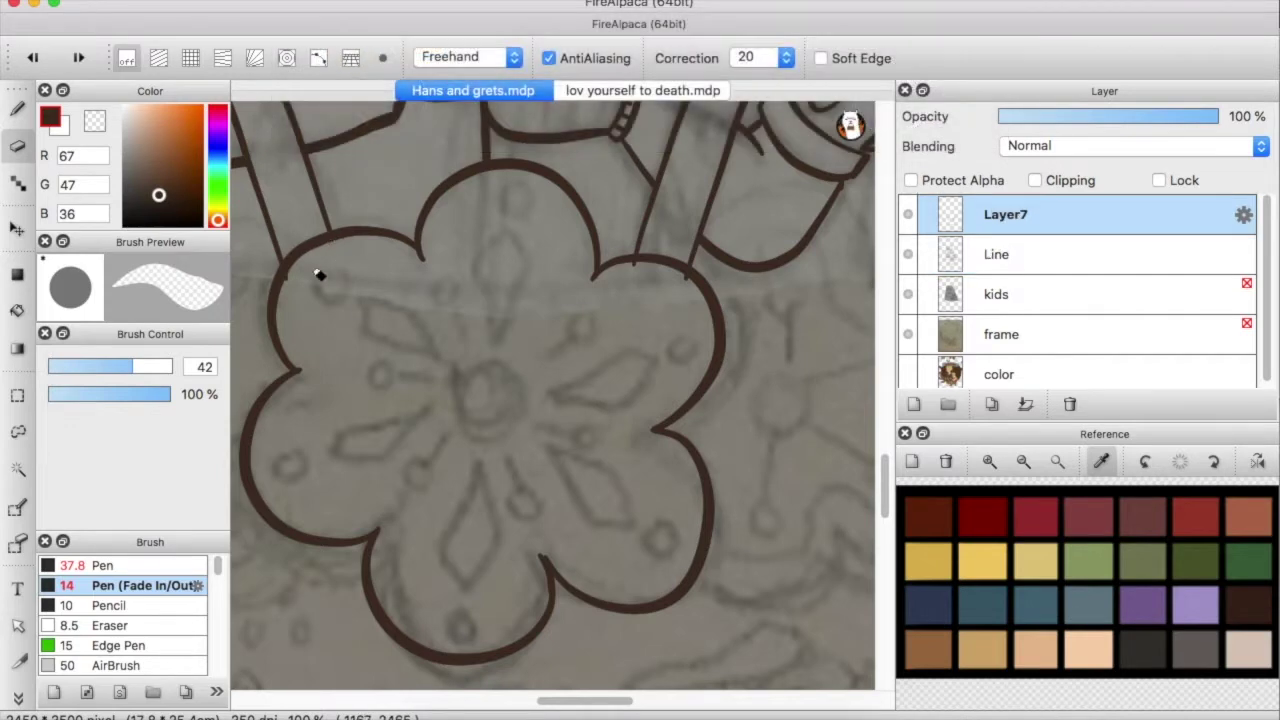
scroll(630, 275, "down", 3)
key("l")
mouse_move(500, 228)
left_mouse_down()
mouse_move(440, 252)
mouse_move(660, 290)
mouse_move(560, 232)
left_mouse_up()
key("super+c")
key("super+v")
key("super+t")
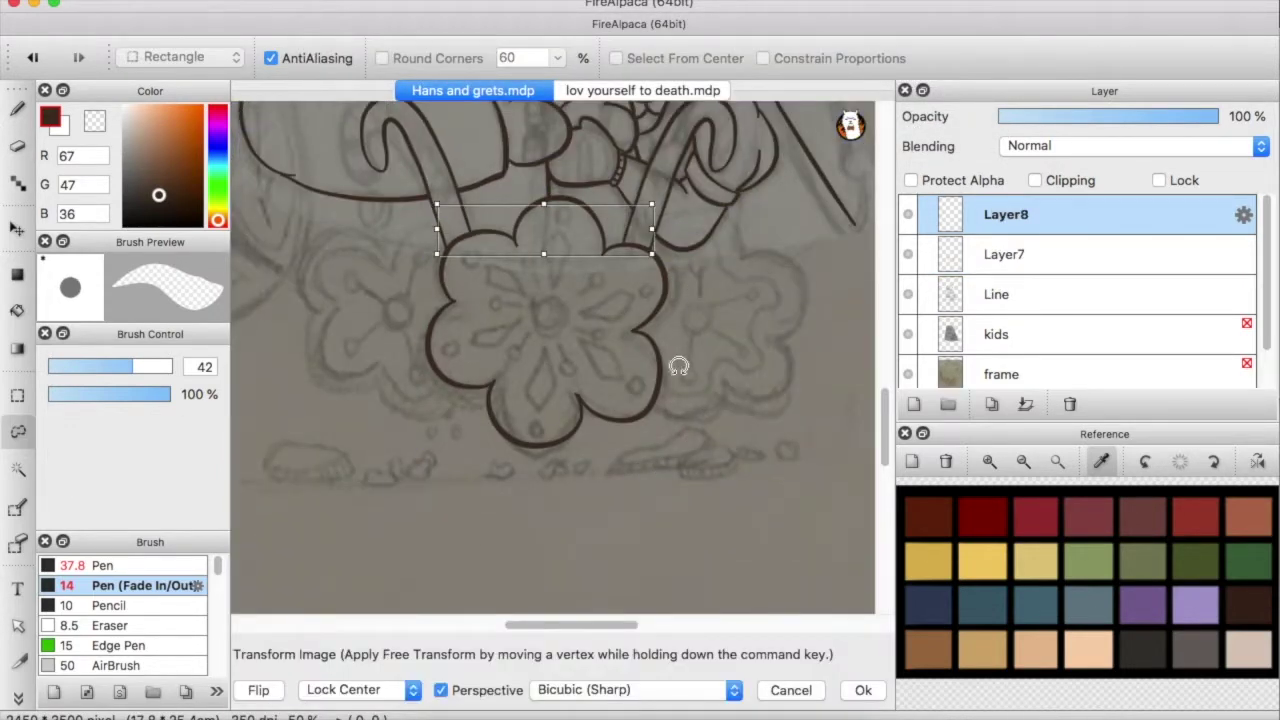
left_click(1068, 404)
Copy the flower outline from the Line layer to a new layer and place it, rotated, left of the central flower
left_click(915, 255)
mouse_move(515, 260)
left_mouse_down()
mouse_move(437, 290)
mouse_move(610, 240)
mouse_move(560, 232)
left_mouse_up()
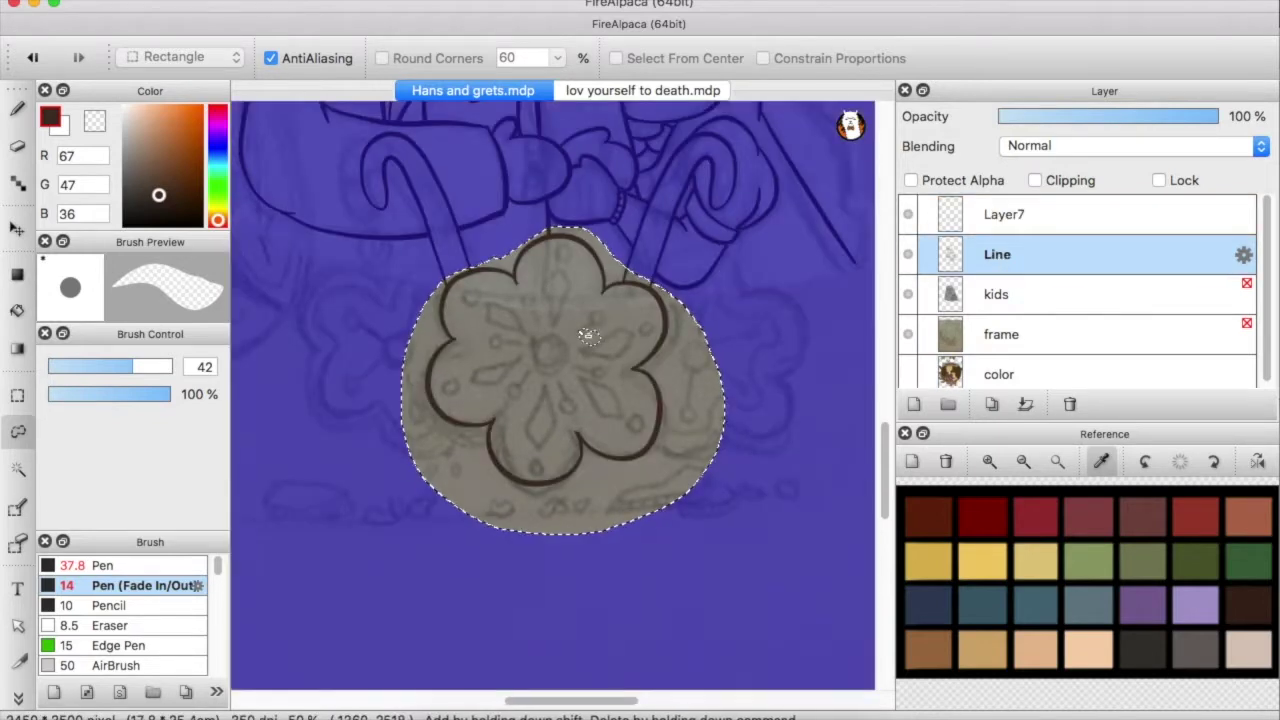
key("super+c")
key("super+v")
key("super+t")
left_click_drag(572, 301, 413, 318)
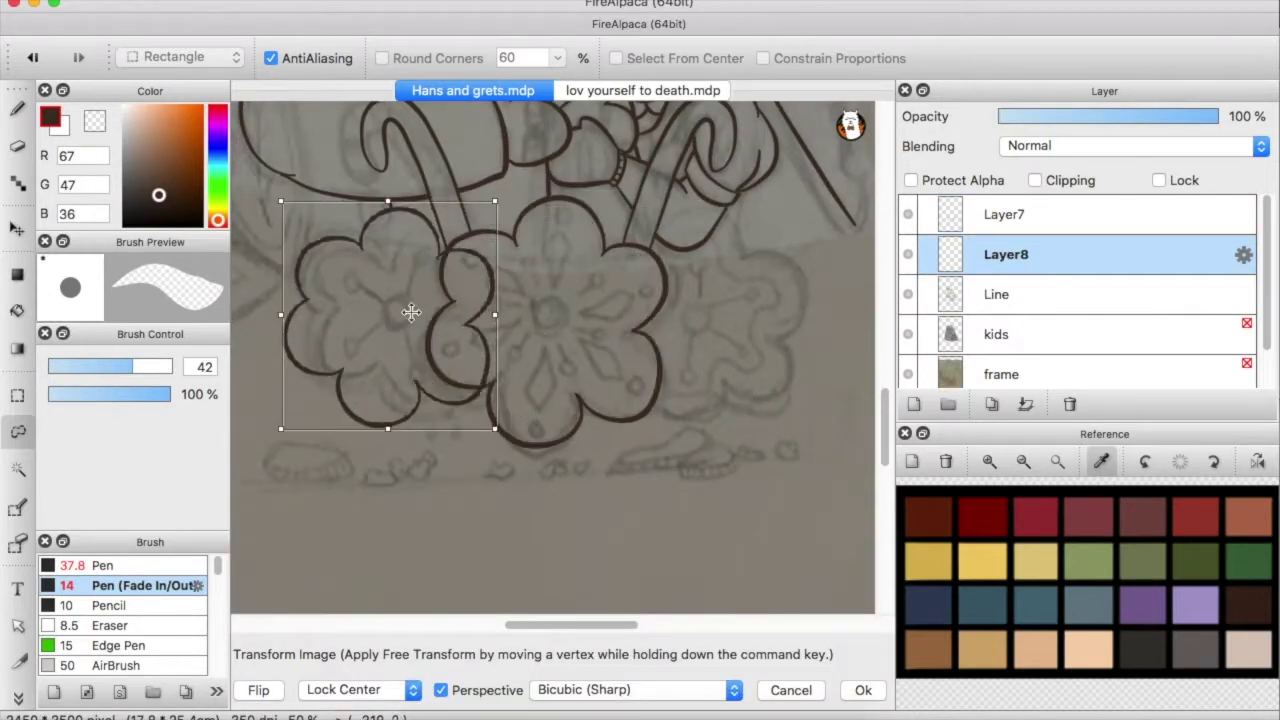
left_click_drag(251, 337, 408, 170)
key("Return")
Duplicate the left flower's layer and move the copy to the right side of the central flower
key("super+shift+n")
key("v")
mouse_move(380, 343)
left_mouse_down()
mouse_move(634, 343)
mouse_move(651, 354)
left_mouse_up()
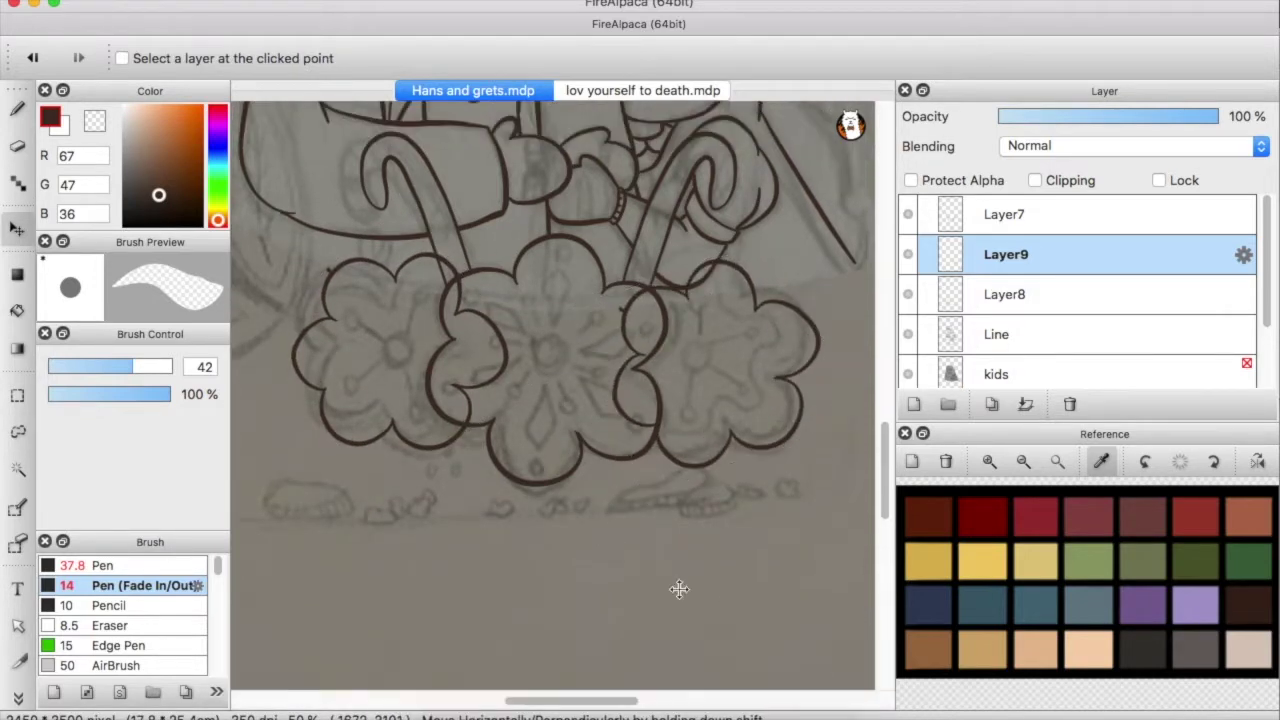
Transform the left flower on Layer8 to fine-tune its rotation and position over the sketch
left_click(1004, 214)
left_click(1004, 294)
key("super+t")
key("Return")
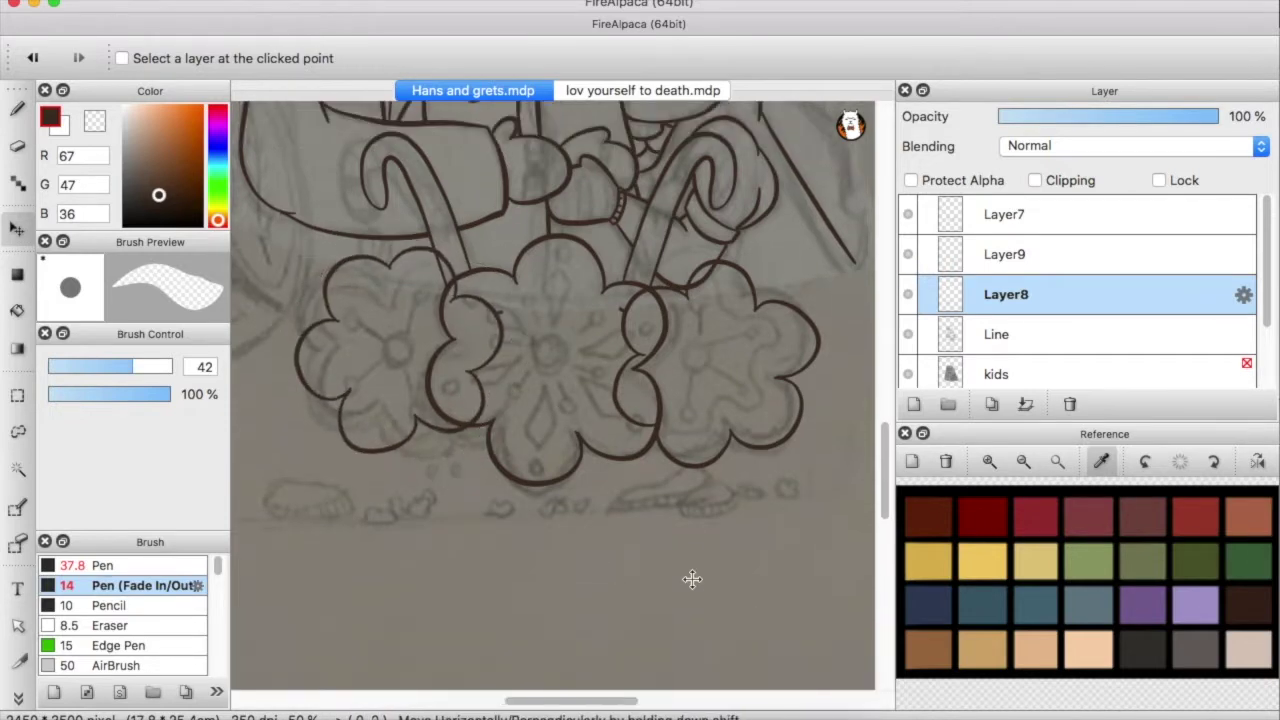
Shift the right flower on Layer9 closer to the central flower
left_click(997, 256)
mouse_move(819, 340)
left_mouse_down()
mouse_move(508, 343)
mouse_move(819, 341)
left_mouse_up()
left_click_drag(808, 397, 680, 330)
Erase the parts of the right and left flowers that overlap the central flower, each on its own layer
key("b")
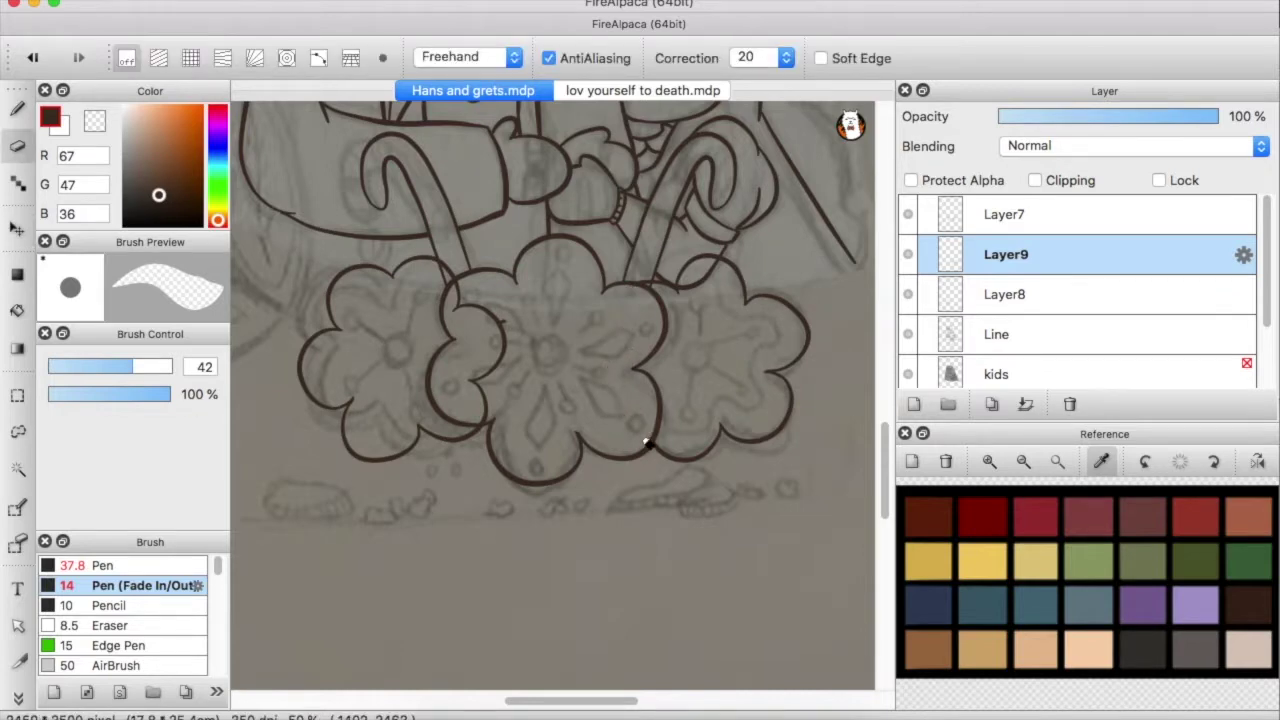
key("ctrl+Down")
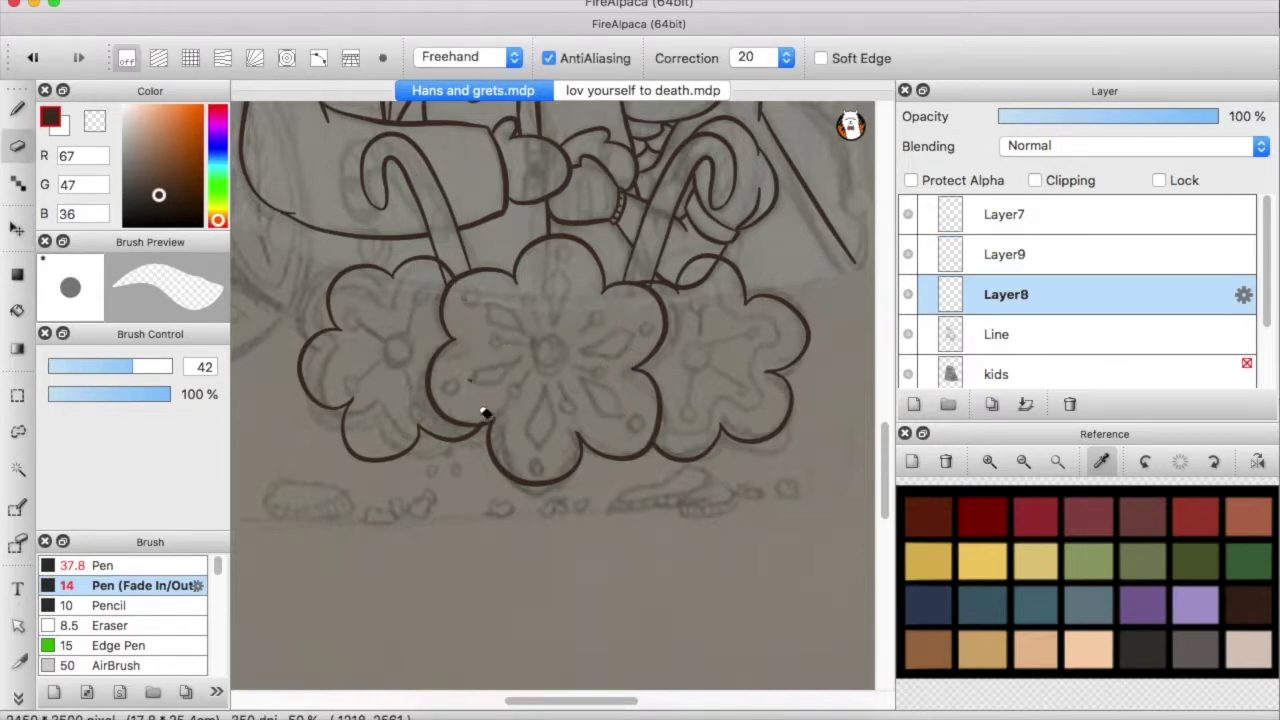
left_click(17, 145)
Merge the two side flower layers into one and make Layer7 active for the pen
key("ctrl+e")
left_click(910, 218)
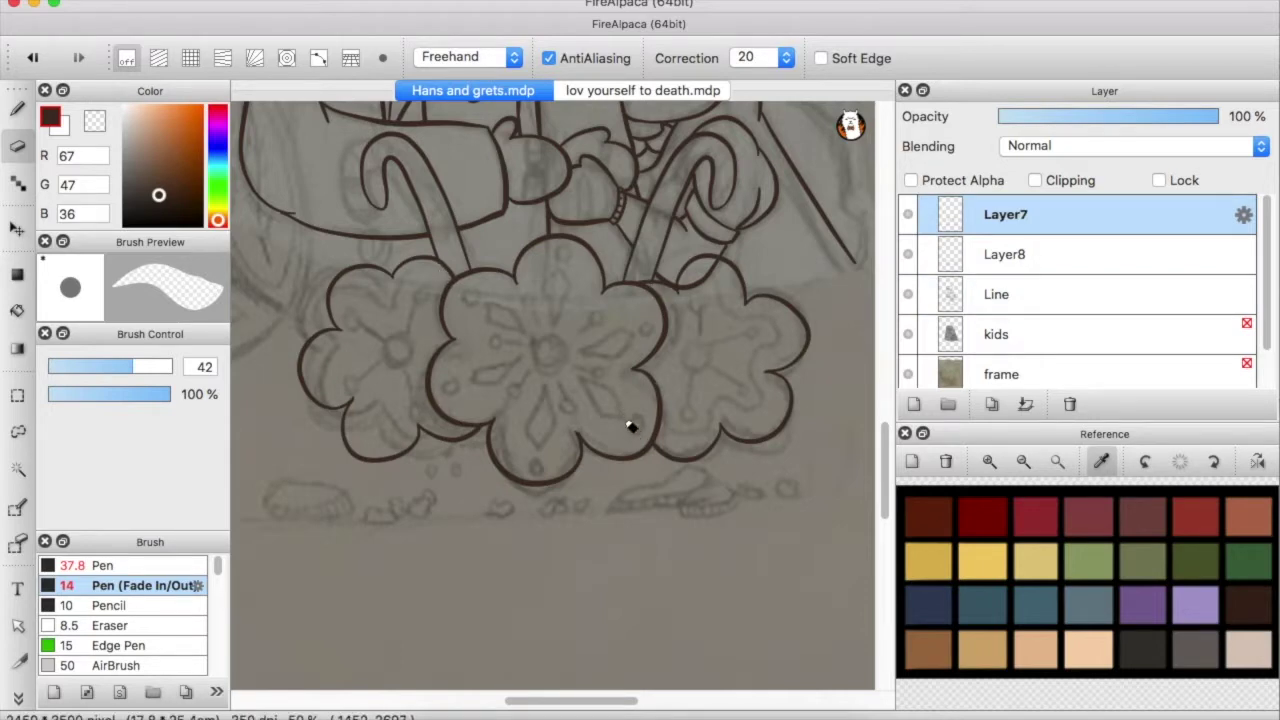
key("b")
scroll(872, 387, "up", 5)
scroll(872, 400, "down", 2)
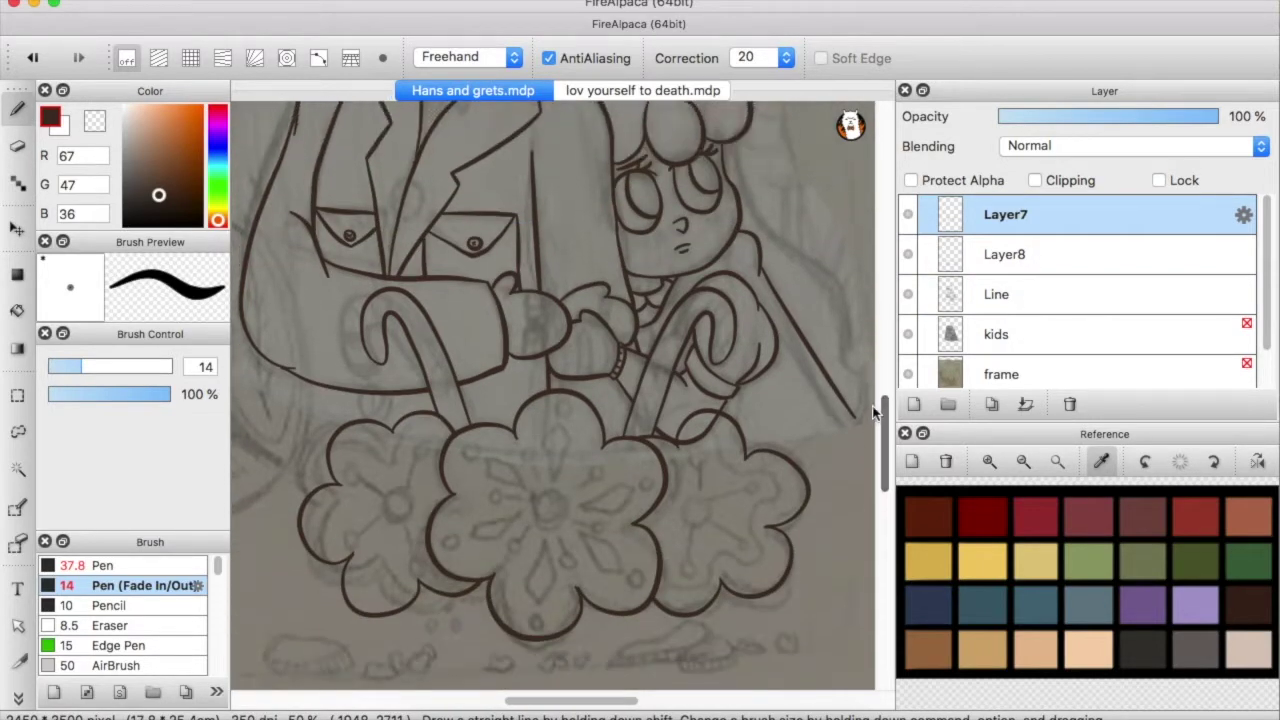
Merge Layer7 down into Layer8 and erase the character lines that overlap the right flower on the Line layer
key("e")
key("ctrl+e")
left_click(997, 258)
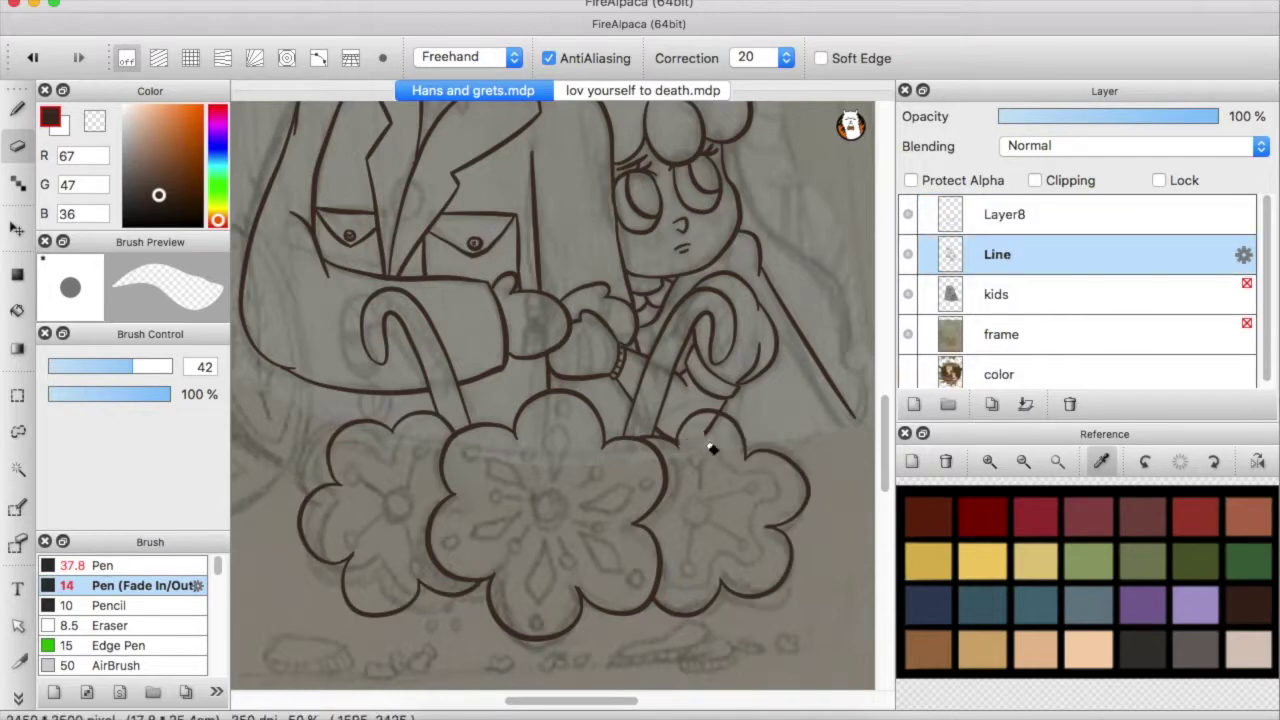
Add Layer9 above Layer8 and ink the long curved stem of the left plant with the 14 px fade pen
left_click(16, 112)
left_click(930, 214)
scroll(618, 650, "up", 2)
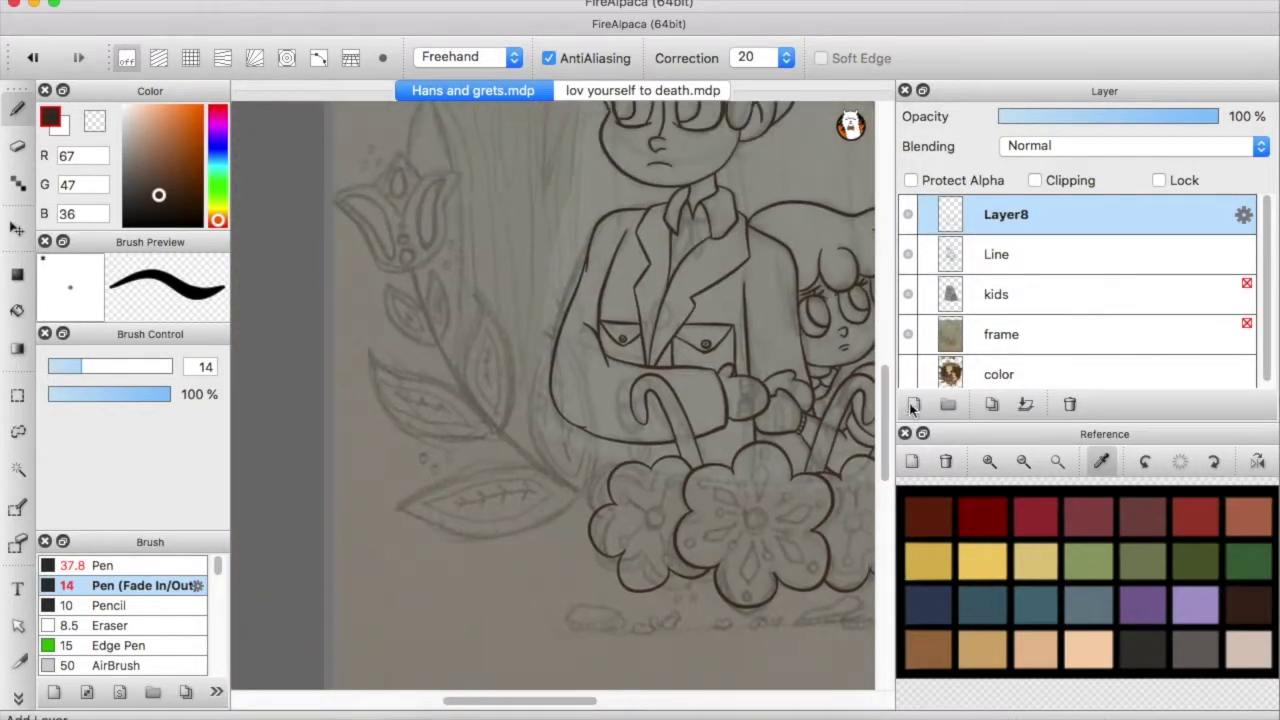
scroll(800, 230, "down", 3)
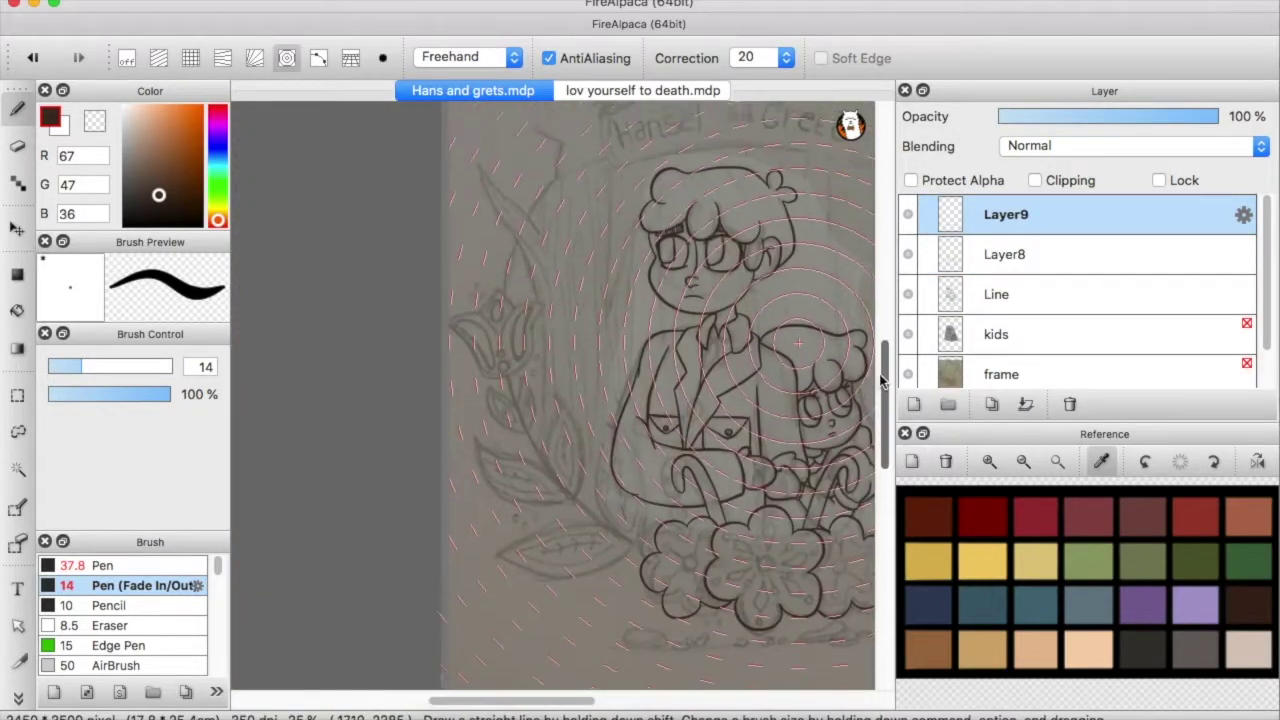
left_click_drag(612, 308, 583, 313)
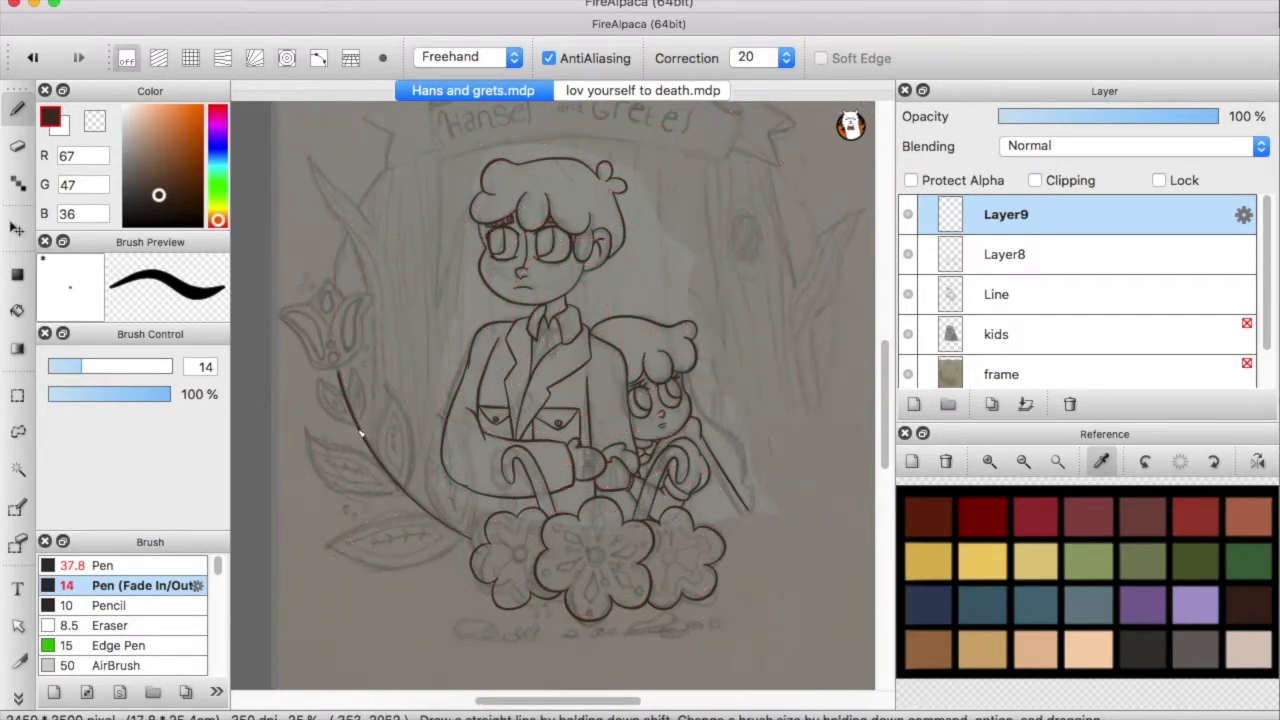
scroll(323, 345, "up", 5)
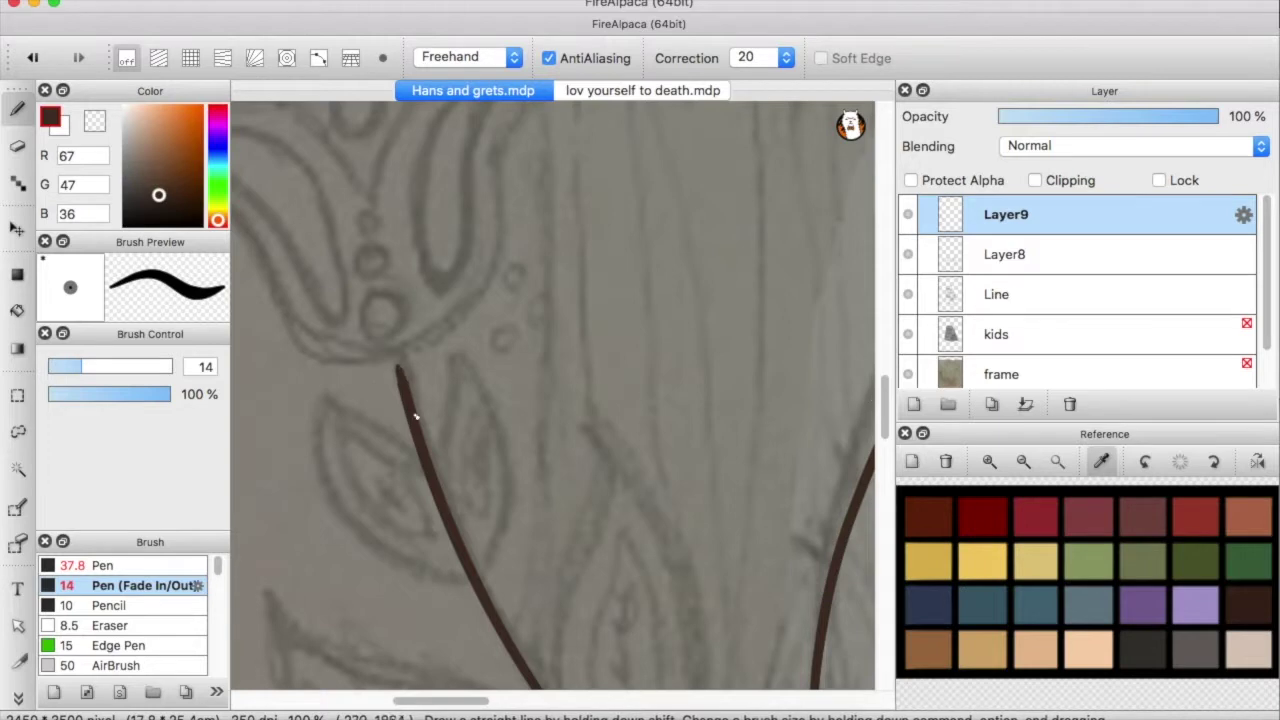
Ink the outline of the plant's lowest left leaf on its own layer, Layer10, above the stem
scroll(560, 392, "down", 10)
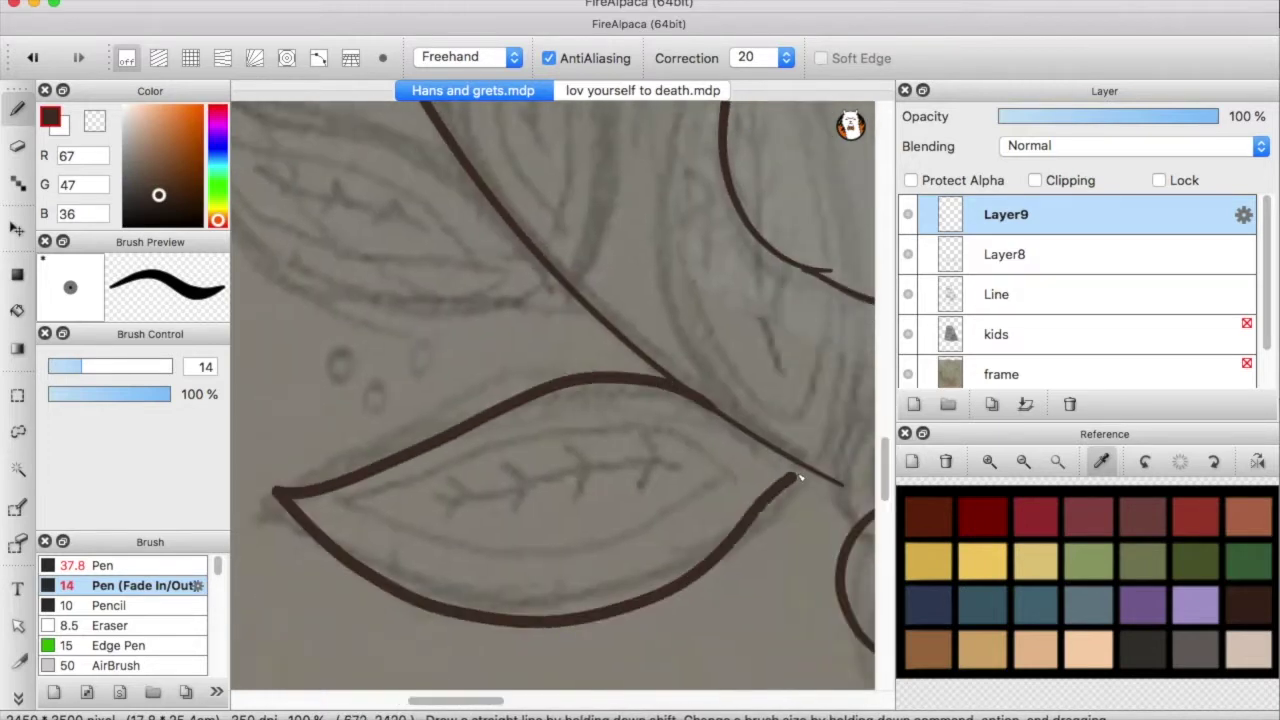
scroll(676, 410, "down", 2)
scroll(676, 410, "right", 2)
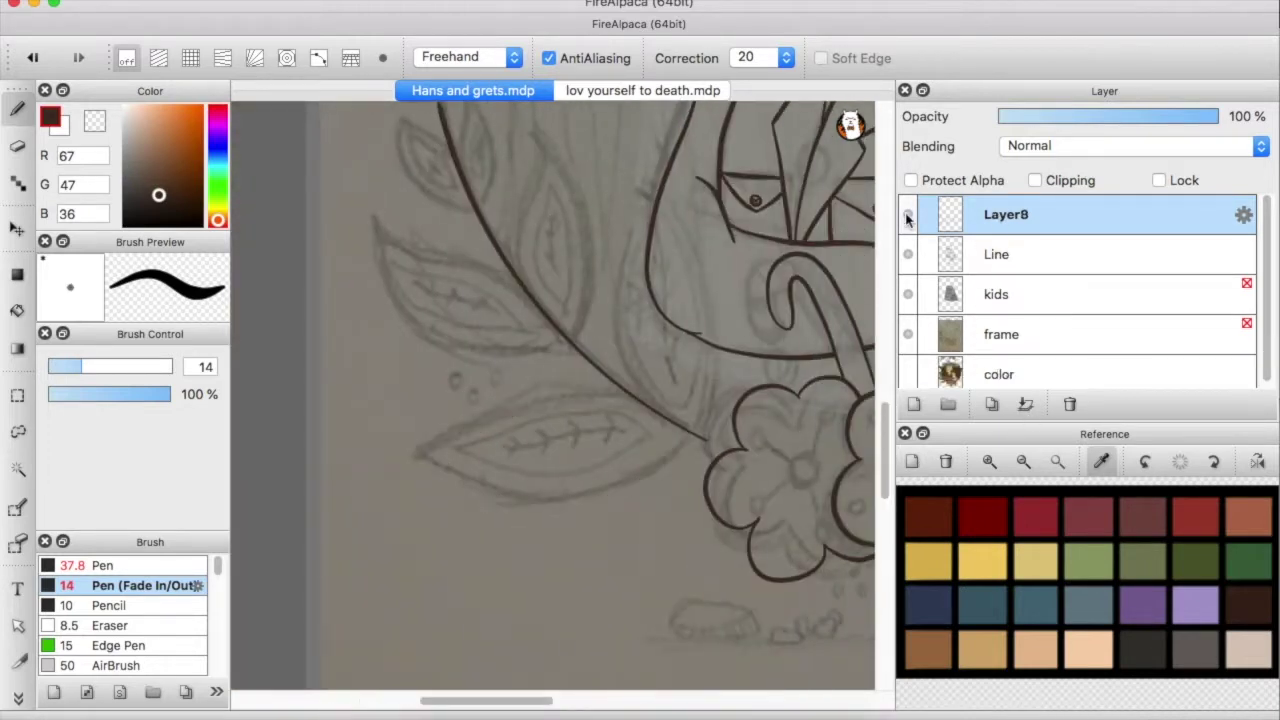
key("super+shift+n")
scroll(615, 347, "up", 1)
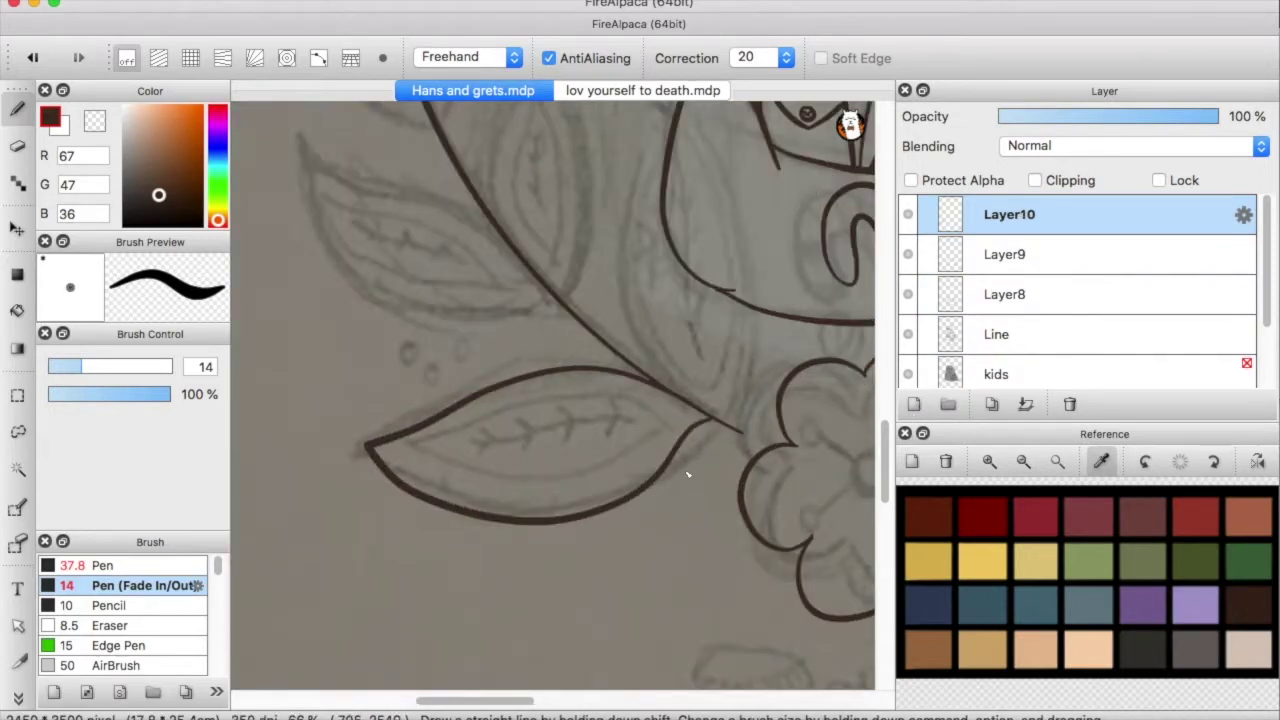
Copy the lowest leaf onto Layer11, then rotate and place the copy over the middle left leaf of the sketch
scroll(883, 454, "up", 1)
key("super+t")
left_click_drag(371, 409, 420, 343)
left_click_drag(540, 480, 371, 271)
left_click_drag(330, 356, 318, 343)
left_click_drag(421, 324, 371, 325)
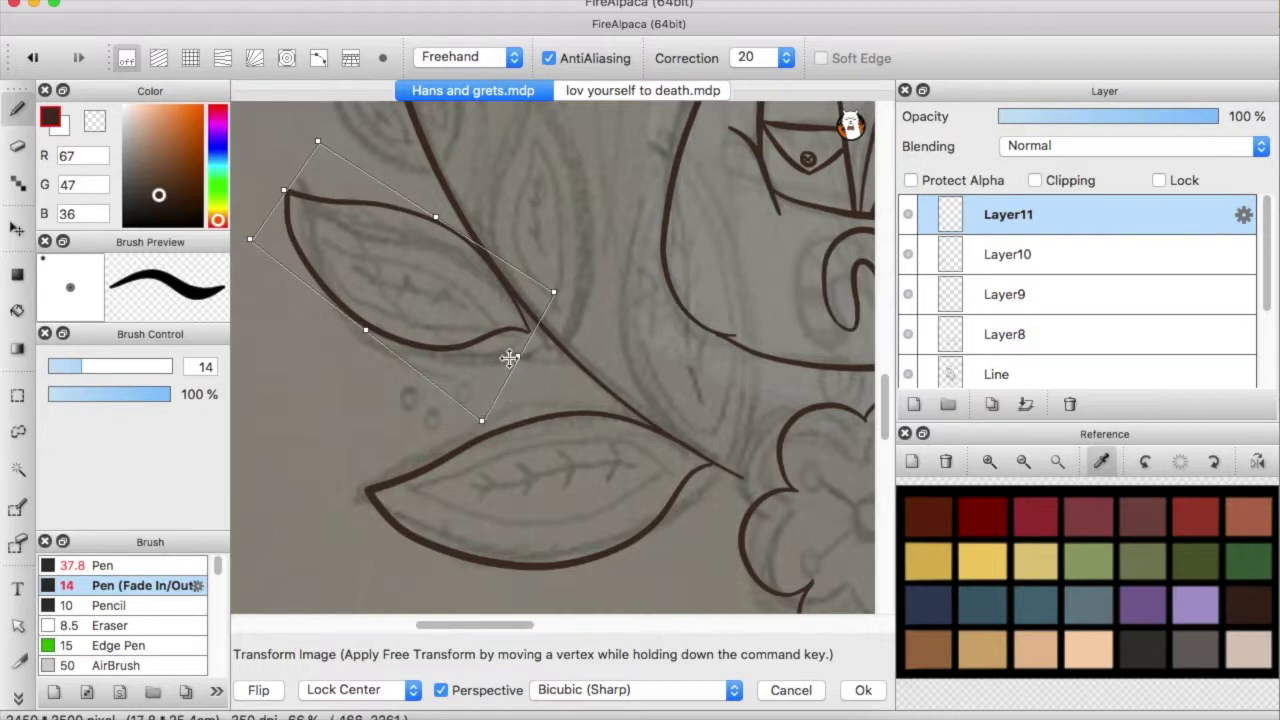
left_click(863, 690)
Paste another leaf copy as Layer12 and shrink it onto the small upper left leaf beside the stem
scroll(886, 428, "up", 2)
key("super+v")
key("super+t")
left_click_drag(309, 349, 273, 217)
key("Return")
scroll(450, 350, "up", 1)
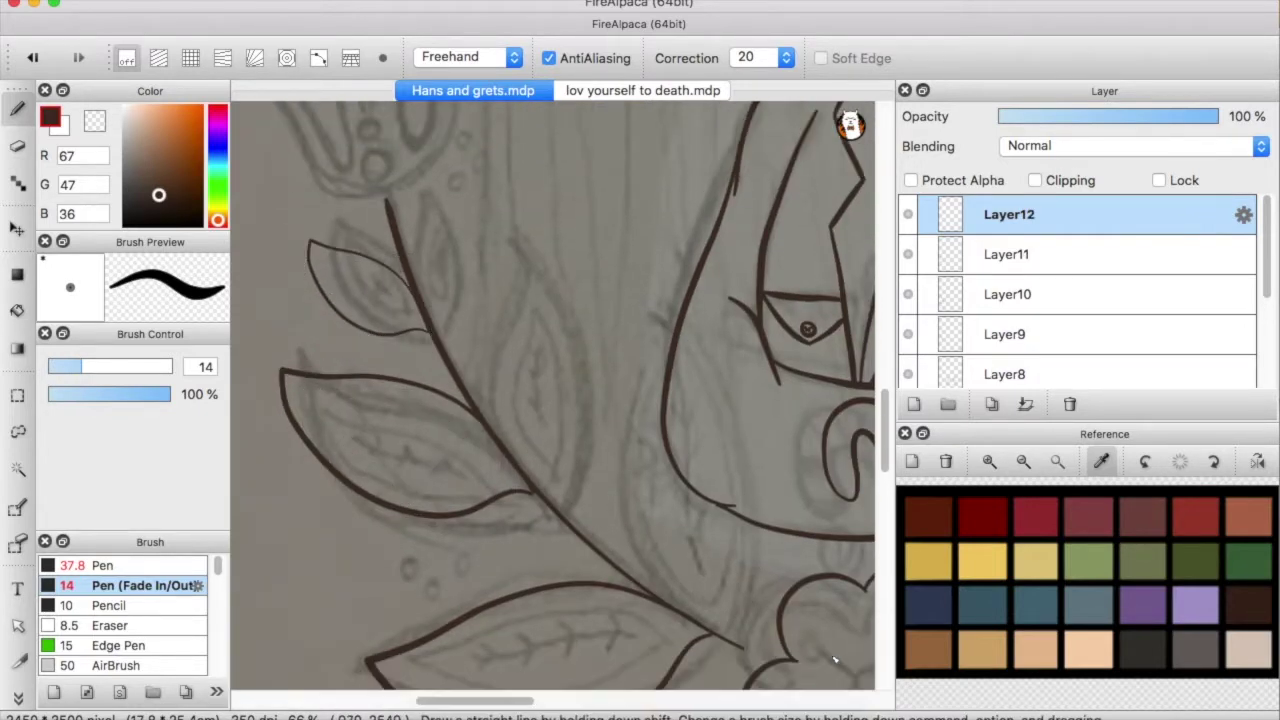
key("super+minus")
key("super+minus")
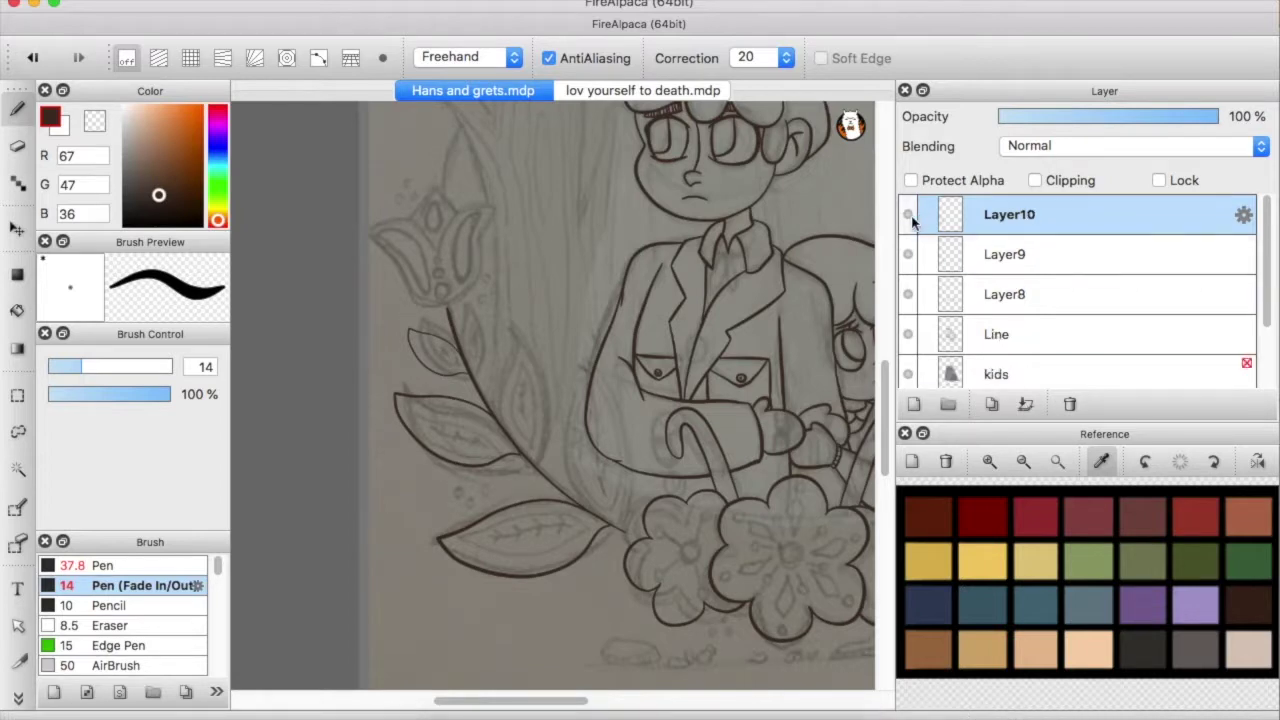
key("super+v")
mouse_move(322, 396)
left_click(486, 414)
key("v")
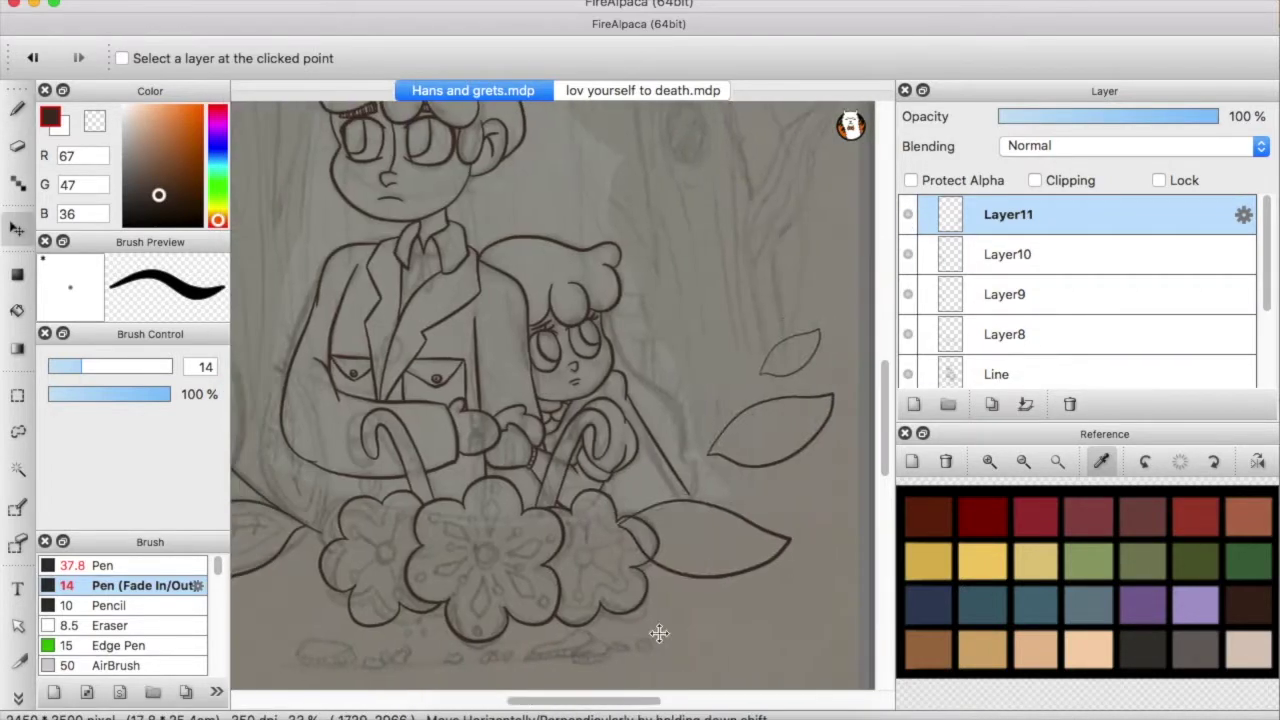
left_click_drag(657, 623, 440, 390)
key("super+t")
key("Return")
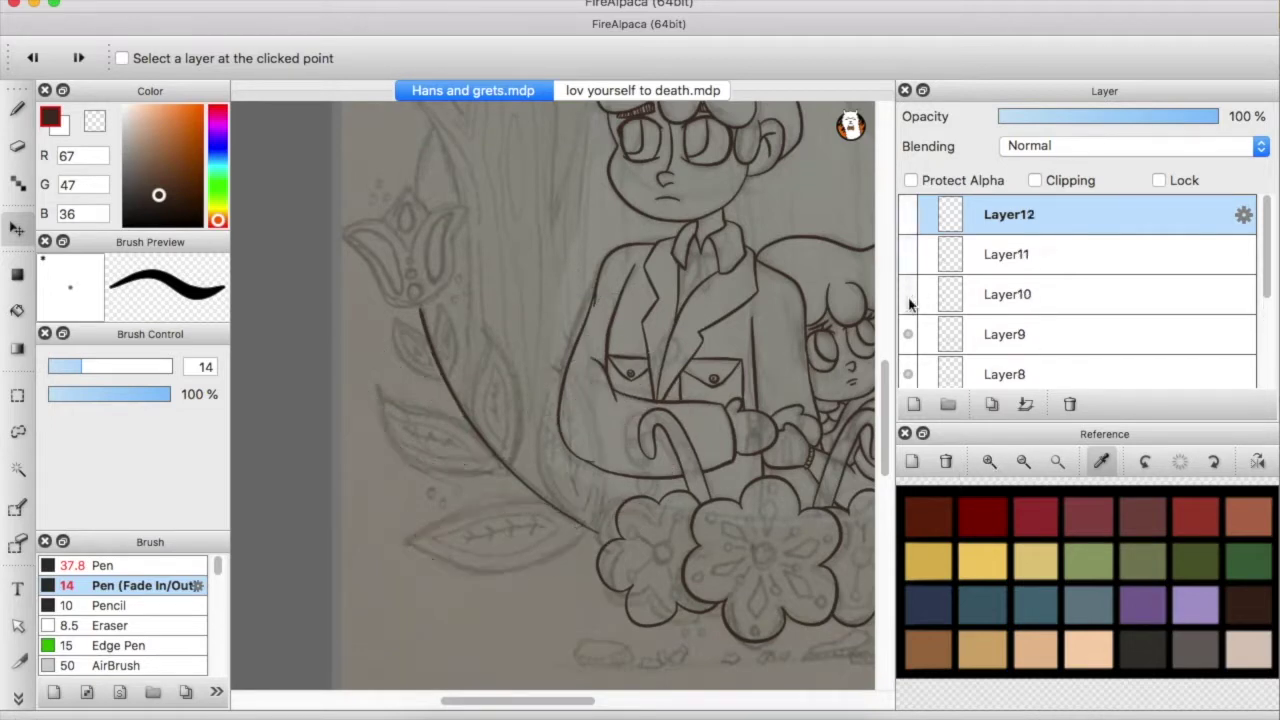
Duplicate the small upper leaf onto Layer13, mirror it horizontally and move it to the right side of the stem
key("super+v")
left_click(437, 408)
left_click(245, 0)
left_click(460, 390)
scroll(509, 363, "up", 3)
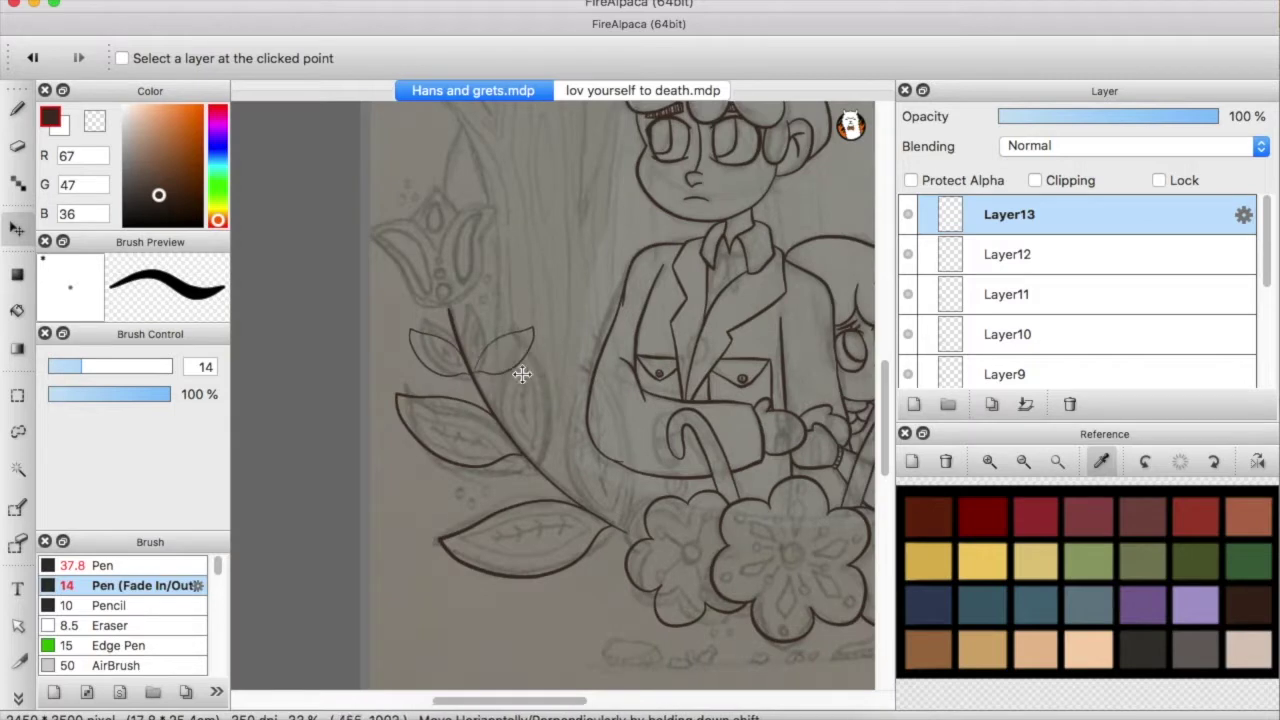
Rotate the mirrored small leaf on Layer13 more upright and attach its base to the stem
key("super+t")
scroll(480, 280, "up", 3)
left_click_drag(703, 274, 706, 214)
scroll(514, 314, "down", 2)
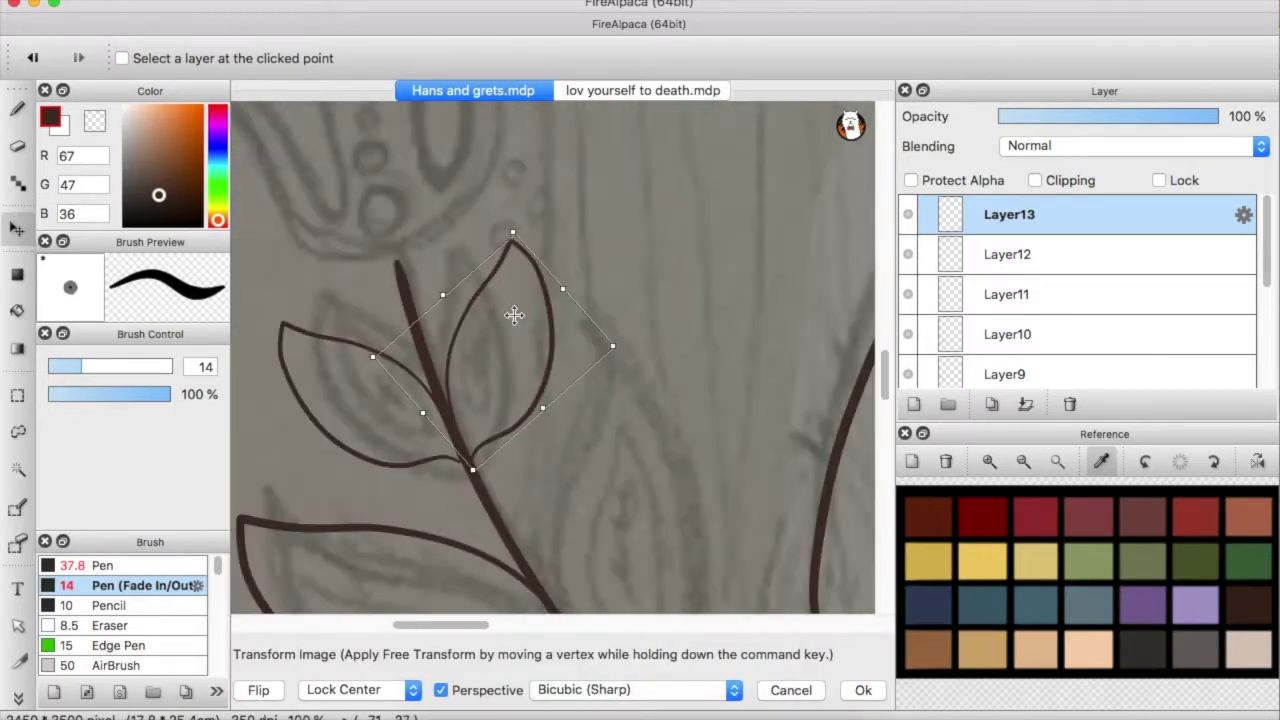
key("Return")
Find the middle left leaf's layer by toggling layer visibility and duplicate that leaf onto Layer14
scroll(644, 434, "up", 1)
scroll(644, 434, "down", 2)
key("Down")
key("Down")
key("super+z")
key("super+z")
left_click(908, 294)
left_click(908, 254)
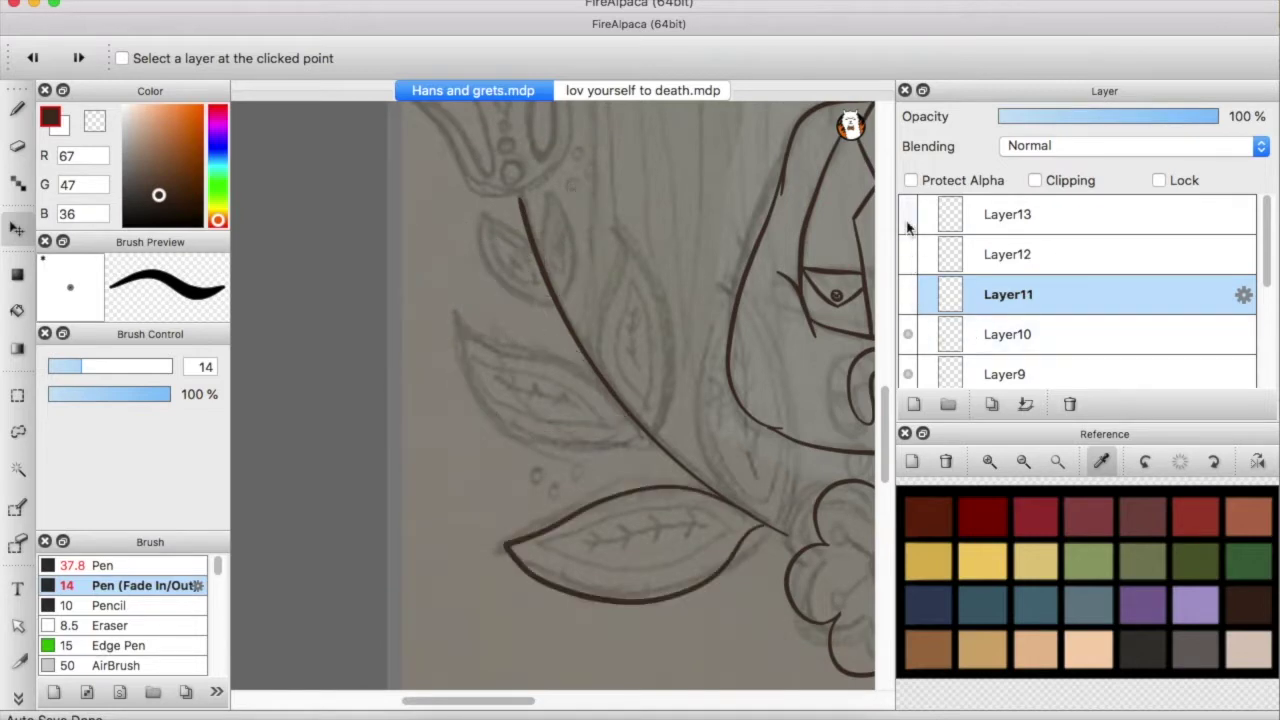
key("super+v")
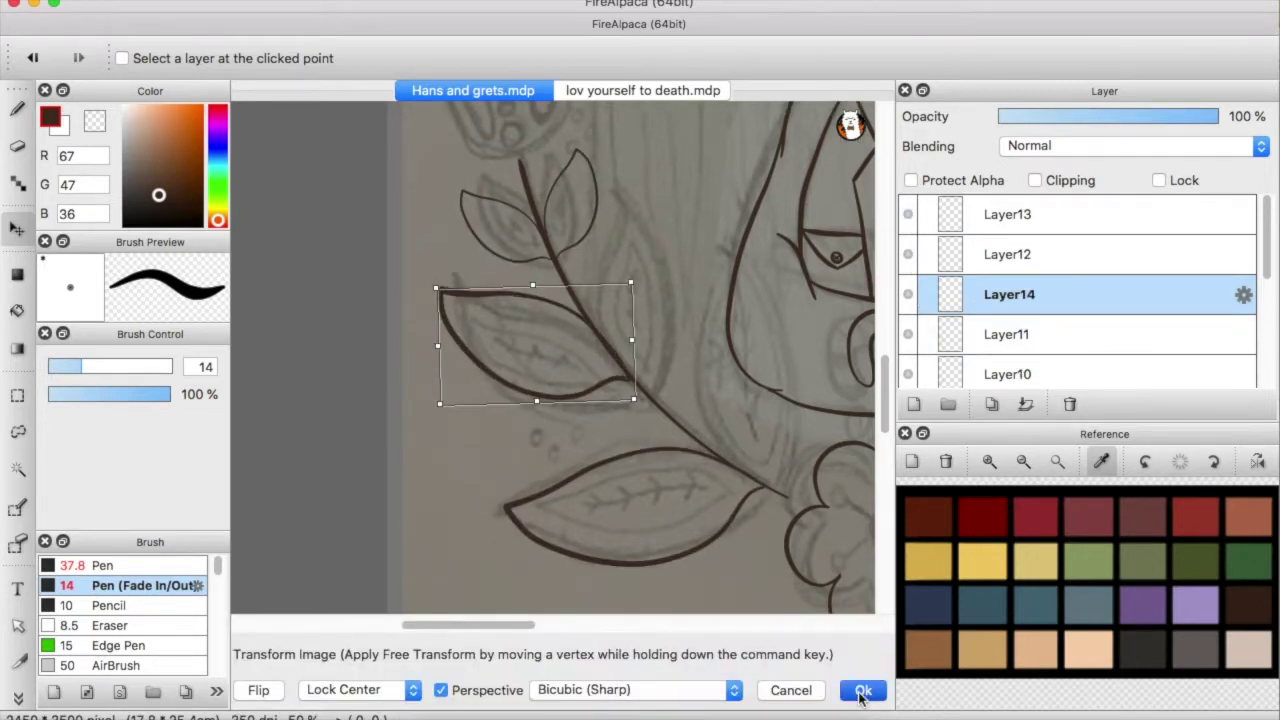
left_click(862, 690)
Mirror the middle leaf on Layer11 horizontally and move it to the right side of the stem
left_click(908, 254)
left_click(908, 334)
left_click(934, 334)
left_click(250, 2)
mouse_move(263, 390)
left_click(453, 407)
scroll(514, 380, "up", 3)
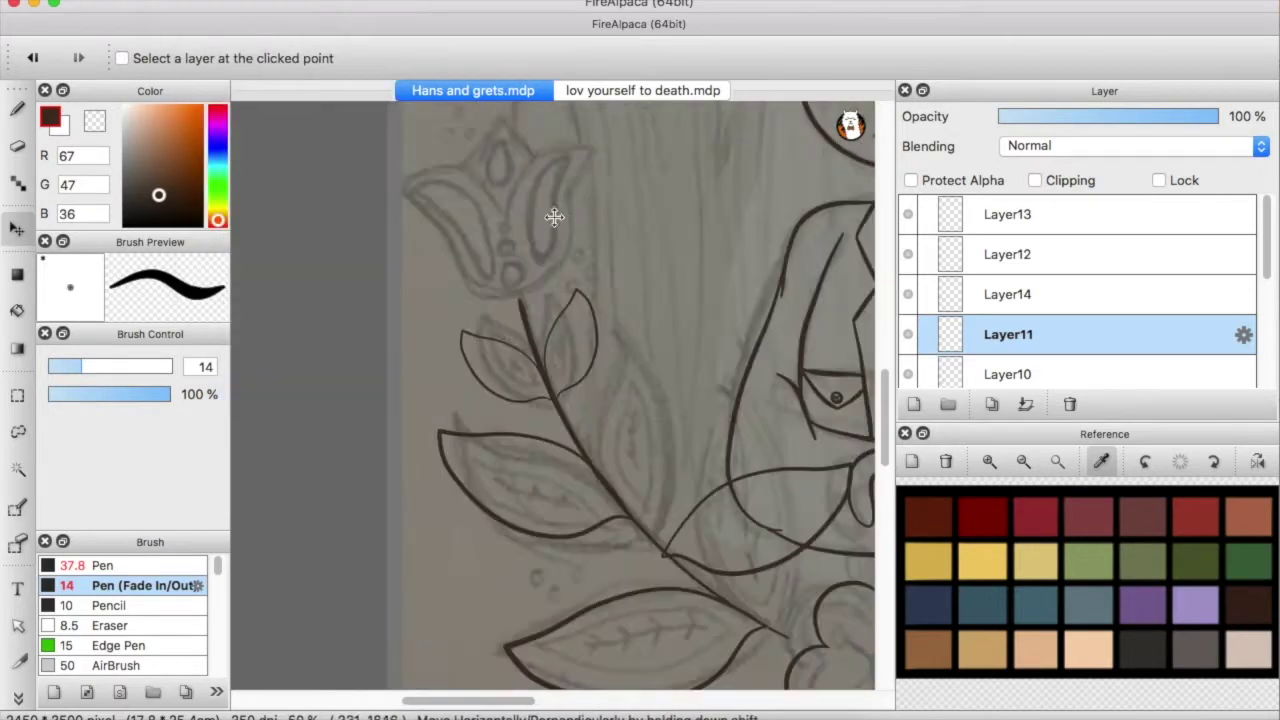
Rotate the mirrored middle leaf on Layer11 upright and fit it over the sketched right leaf
key("super+t")
scroll(632, 341, "up", 2)
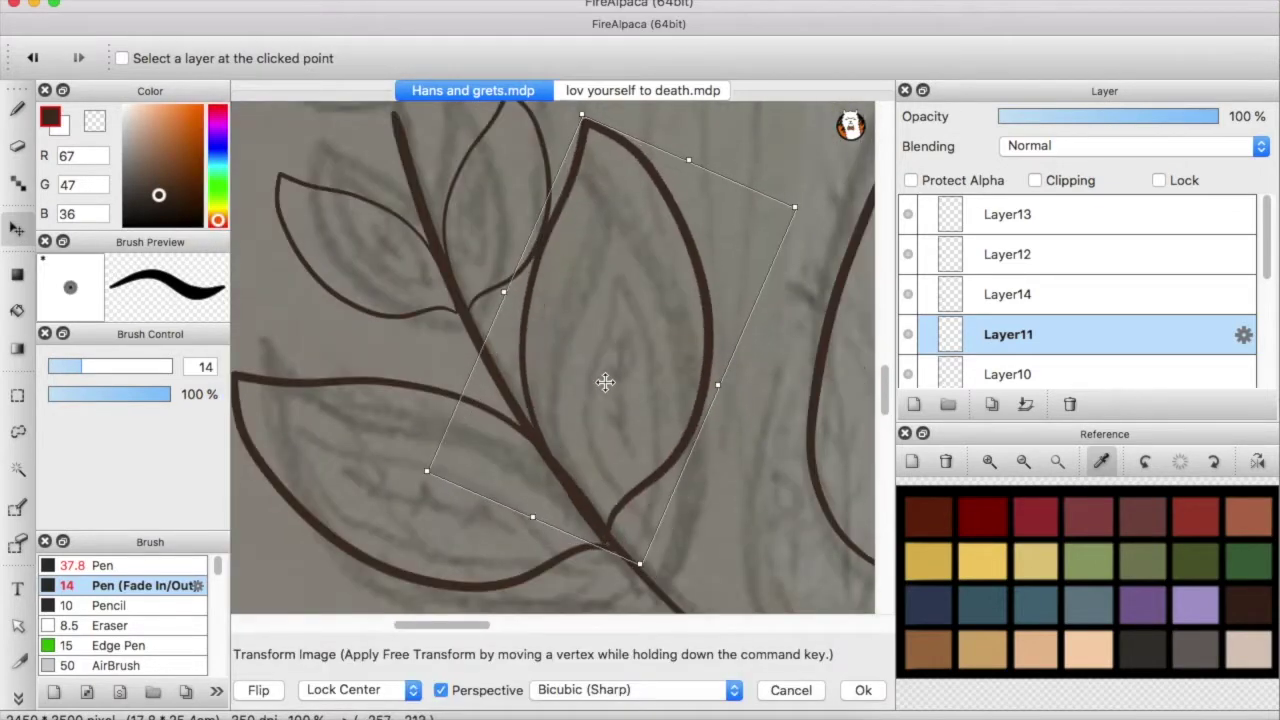
scroll(650, 450, "down", 2)
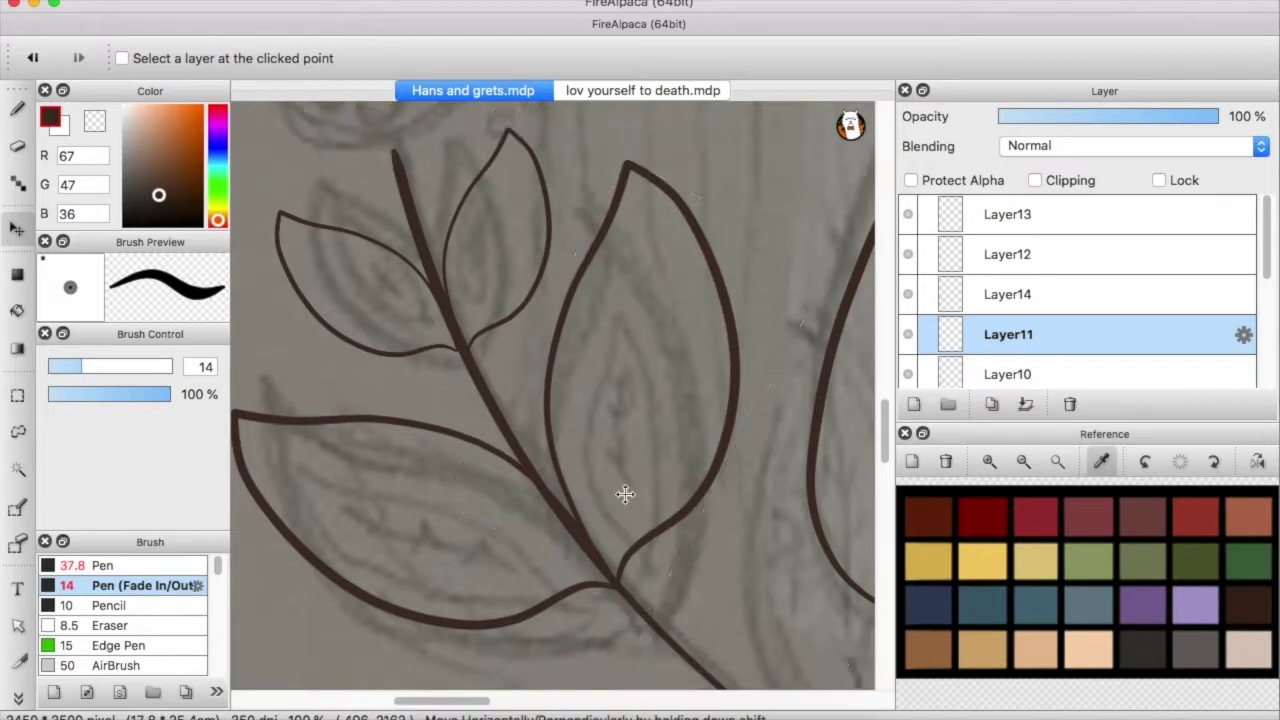
Rotate and reposition the middle left leaf on Layer14 so its base meets the stem opposite the right leaf
left_click(930, 294)
left_click_drag(333, 502, 411, 446)
key("Return")
scroll(550, 400, "down", 5)
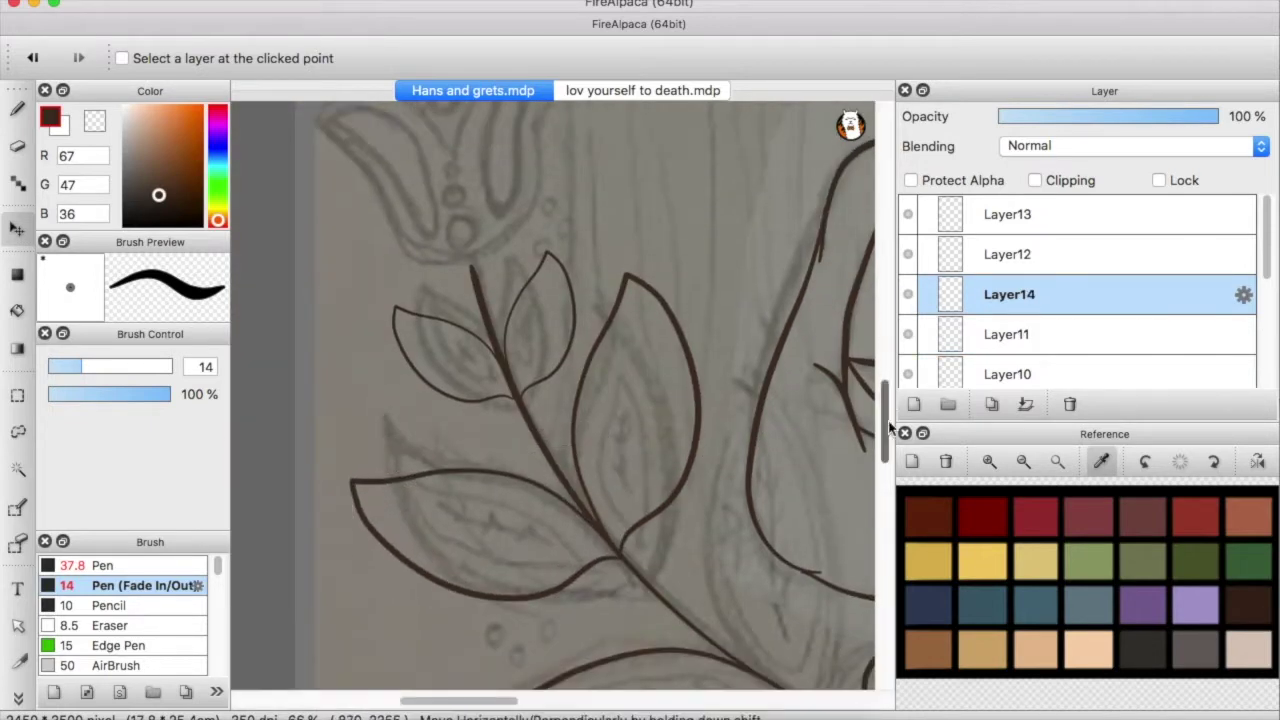
Copy the lowest leaf onto Layer15, mirror it, and rotate it upright at the stem's base beside the boy's sleeve
left_click(912, 336)
key("super+v")
scroll(606, 377, "down", 4)
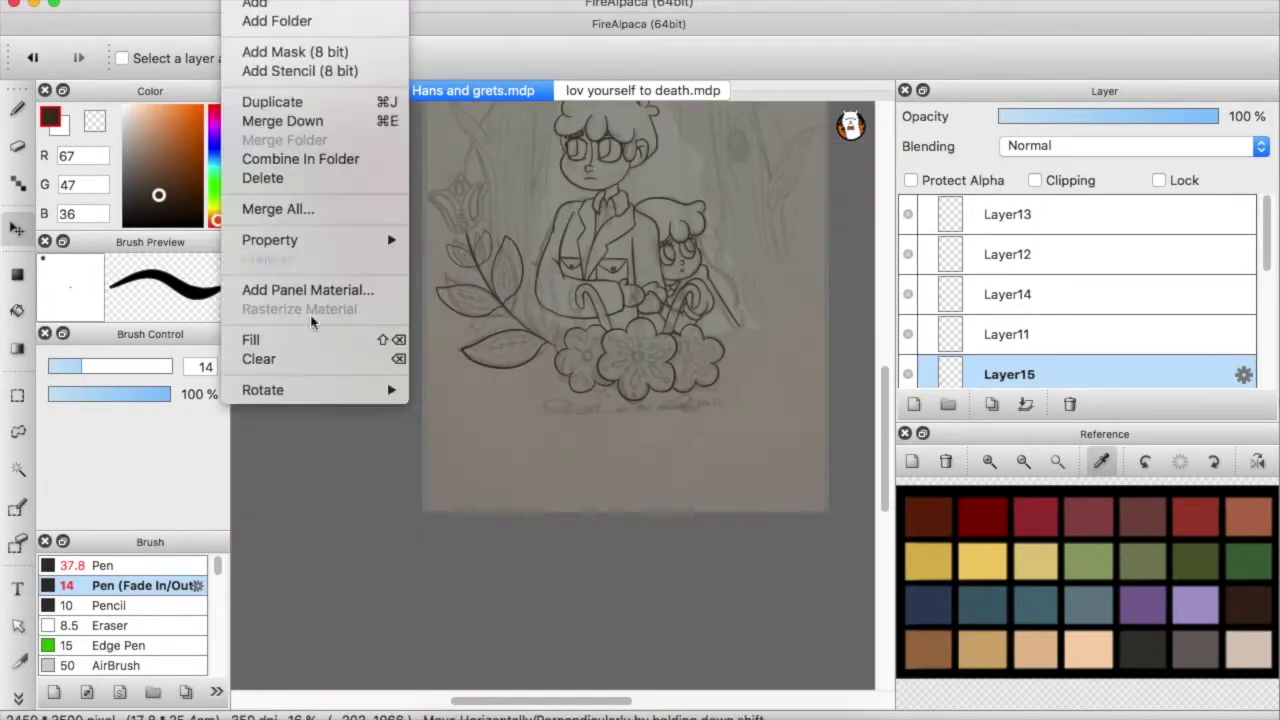
key("super+t")
scroll(514, 252, "up", 5)
scroll(611, 220, "down", 3)
scroll(463, 274, "up", 1)
scroll(541, 204, "up", 1)
left_click_drag(735, 440, 749, 470)
key("Return")
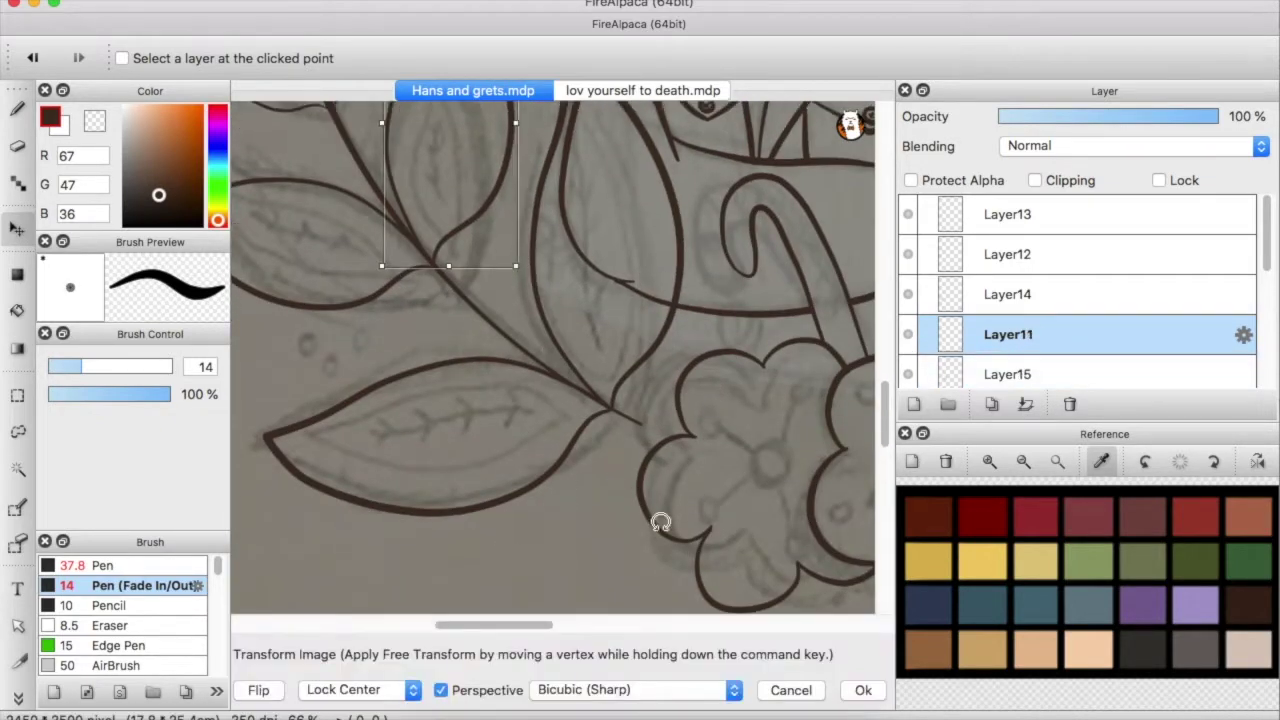
Transform the lowest left leaf on Layer10, tilting it slightly downward with its base on the stem
scroll(1023, 363, "down", 2)
left_click(1010, 322)
scroll(649, 449, "down", 2)
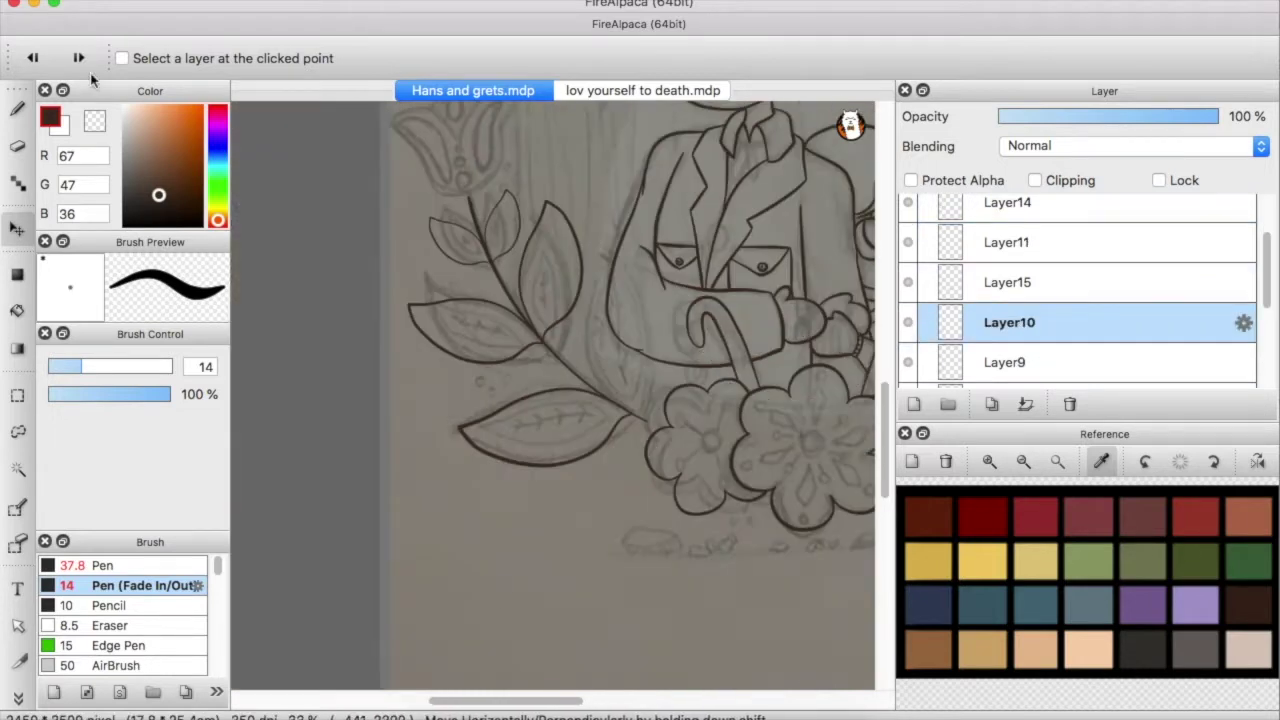
scroll(600, 422, "up", 1)
key("super+t")
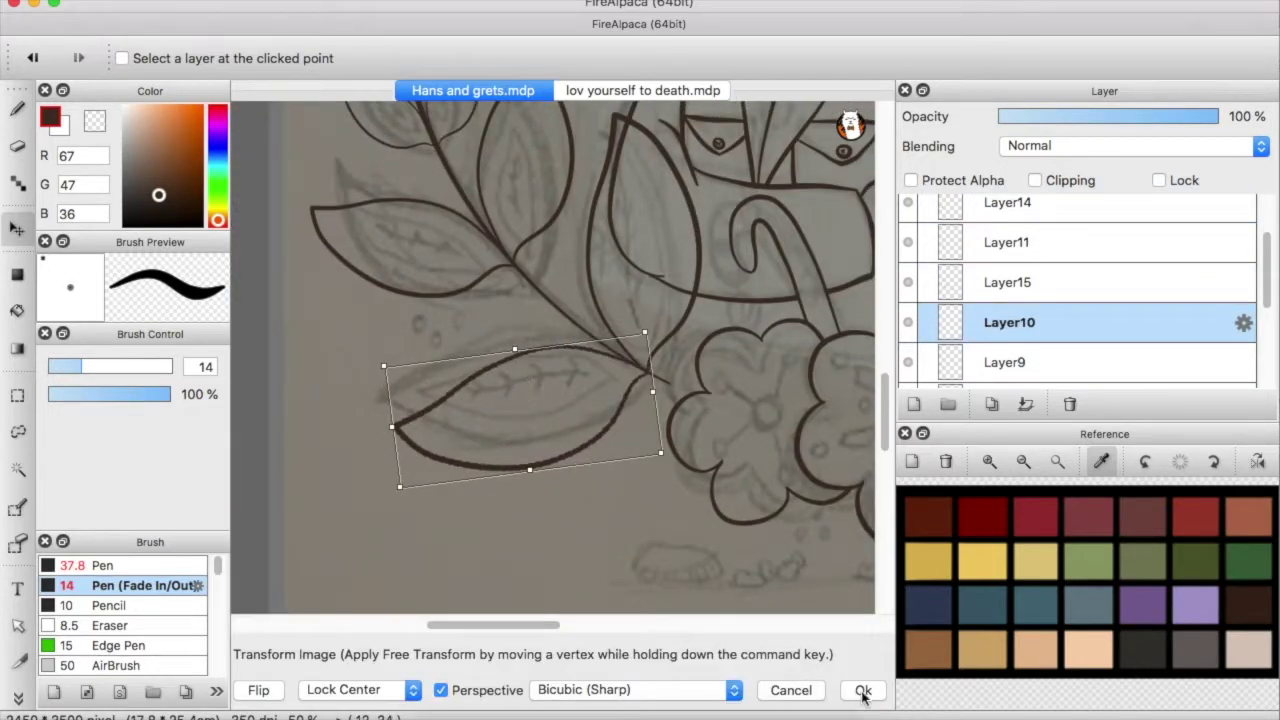
key("Return")
Merge all the separate leaf layers down into the stem's layer, Layer9
scroll(614, 473, "up", 2)
key("e")
scroll(1000, 300, "down", 3)
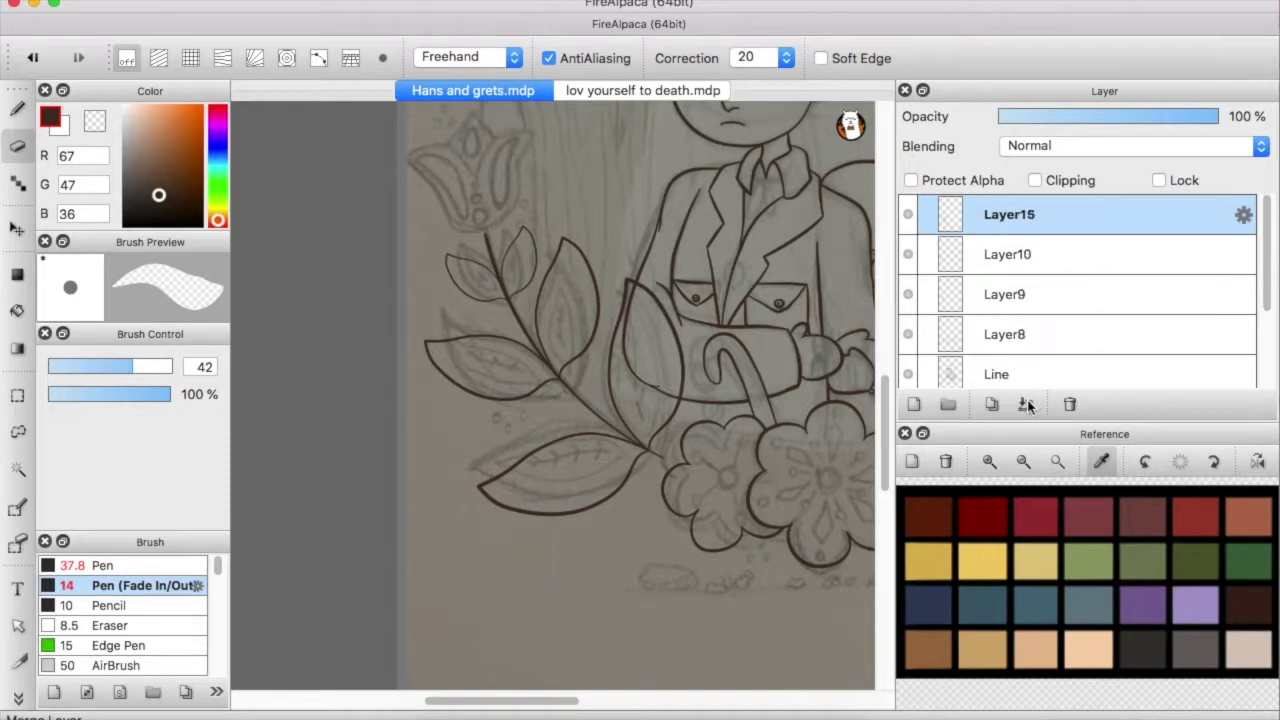
left_click(906, 225)
left_click(906, 225)
key("super+shift+n")
Erase the boy's sleeve lines inside the lowest right leaf on the Line layer and return to the pen
scroll(666, 357, "up", 1)
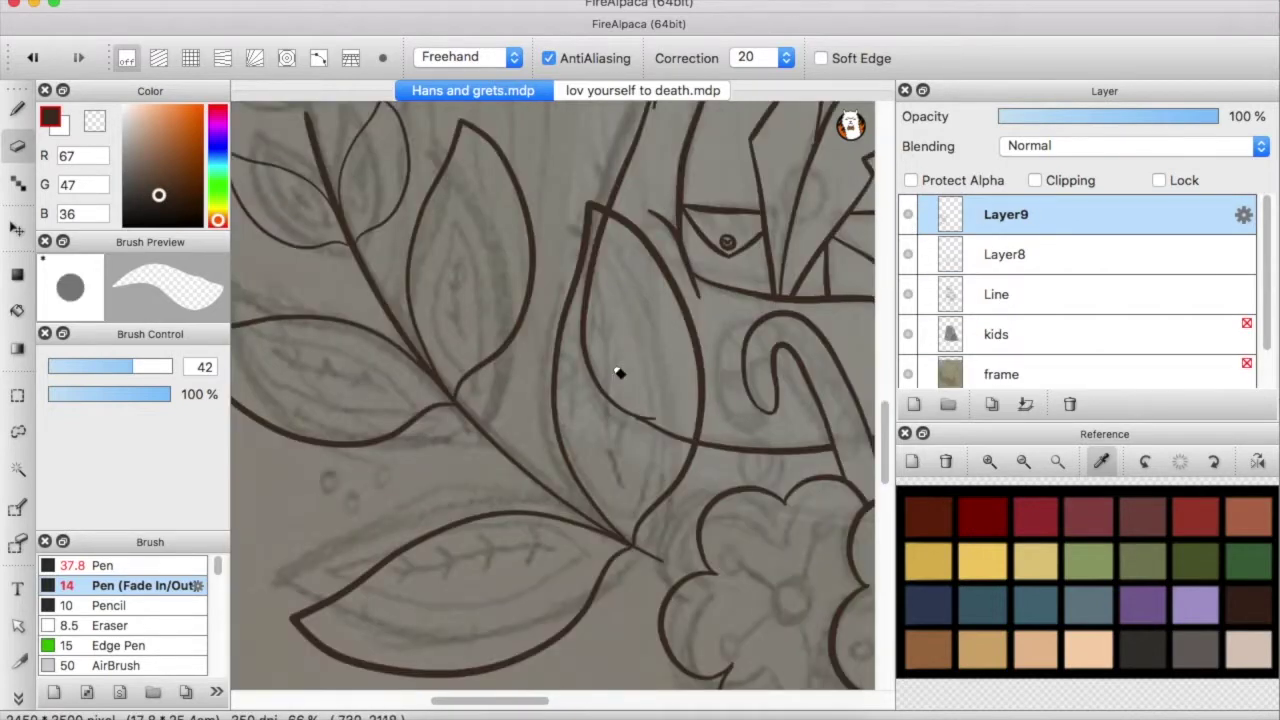
key("Down")
key("Down")
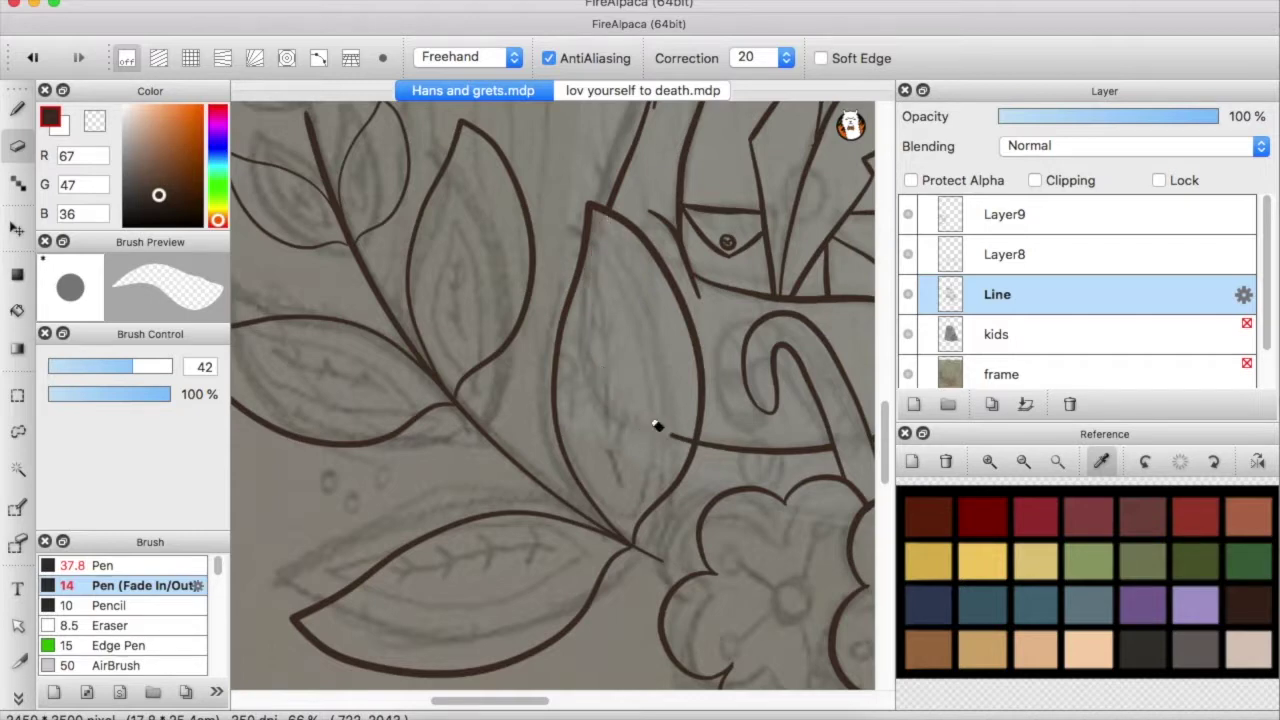
scroll(686, 419, "down", 2)
key("b")
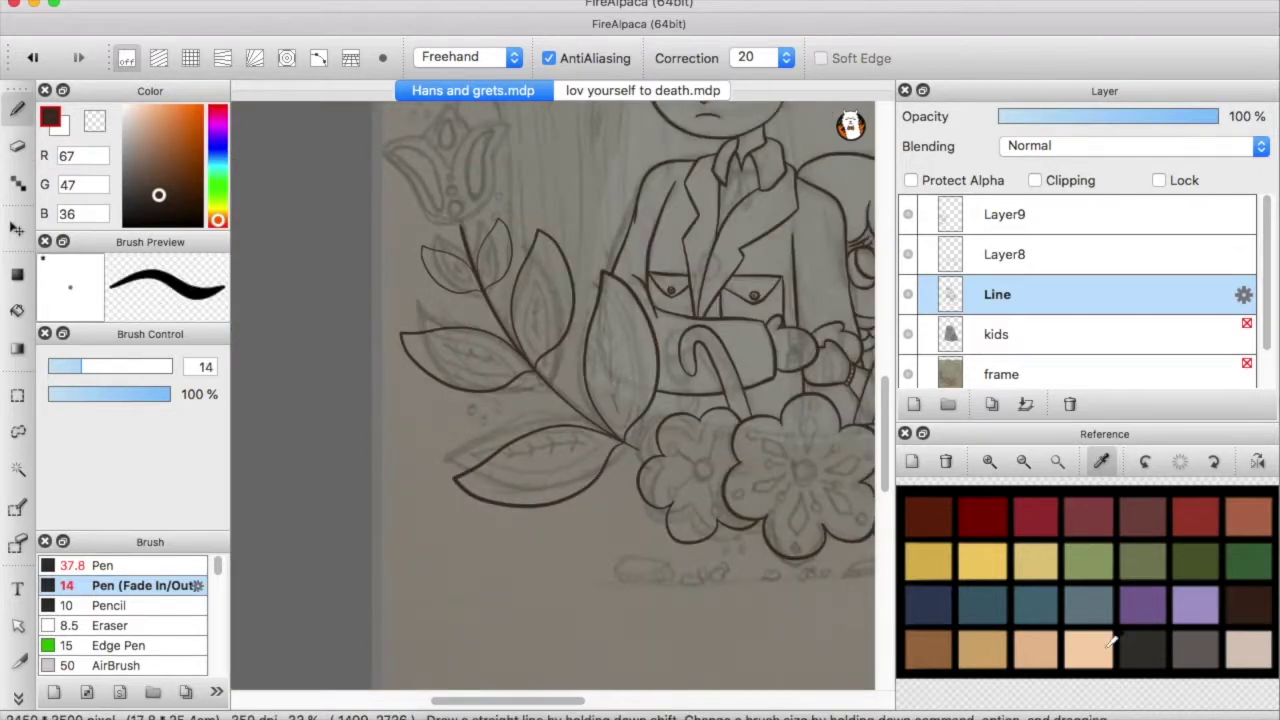
Hide the Line, kids and frame layers and make Layer9 active
scroll(620, 405, "up", 2)
scroll(780, 420, "down", 2)
scroll(850, 440, "up", 2)
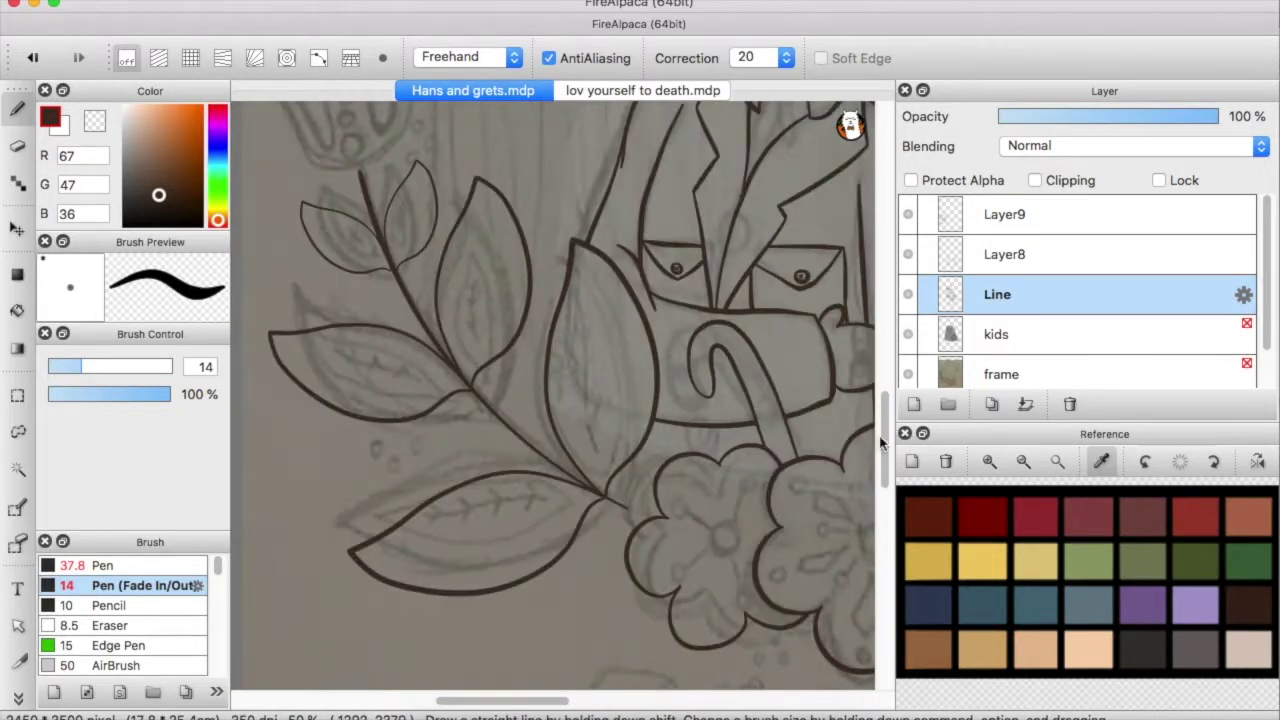
left_click(907, 374)
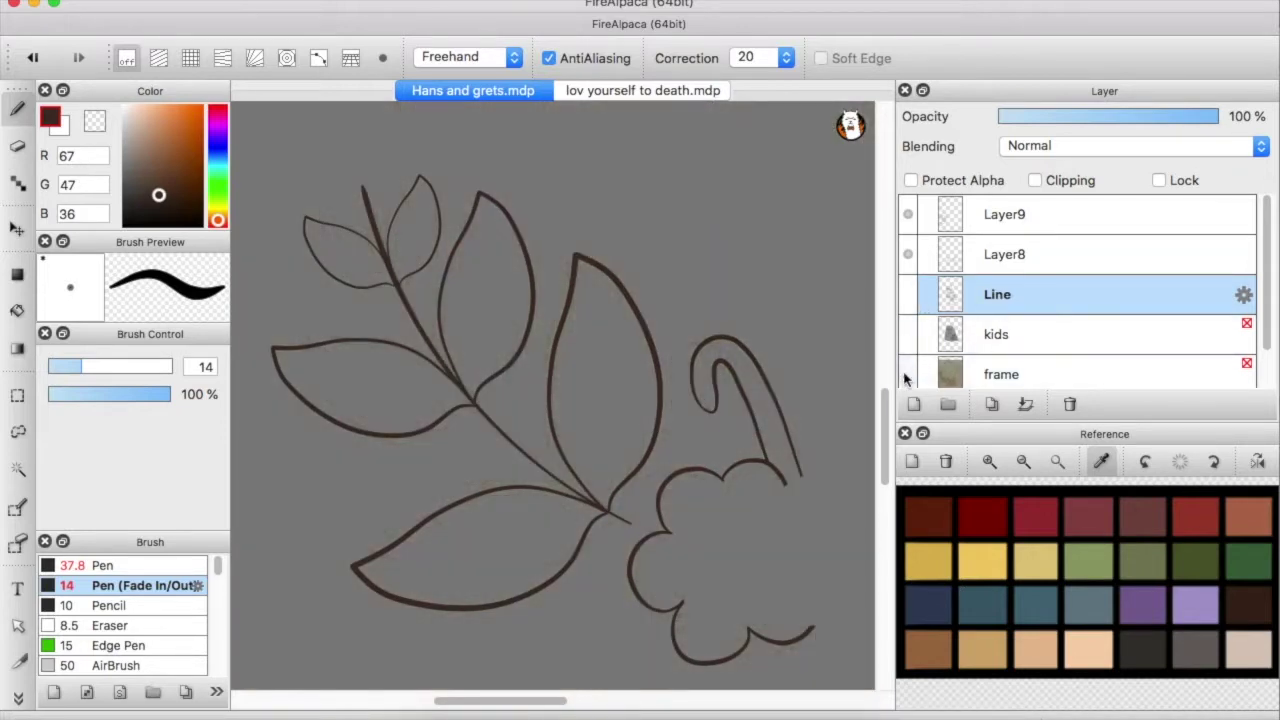
left_click(912, 216)
scroll(594, 499, "up", 2)
key("super+z")
Lasso the lowest right leaf, copy it onto Layer10 and move the copy to the empty area above the cane
key("l")
left_click_drag(590, 152, 553, 497)
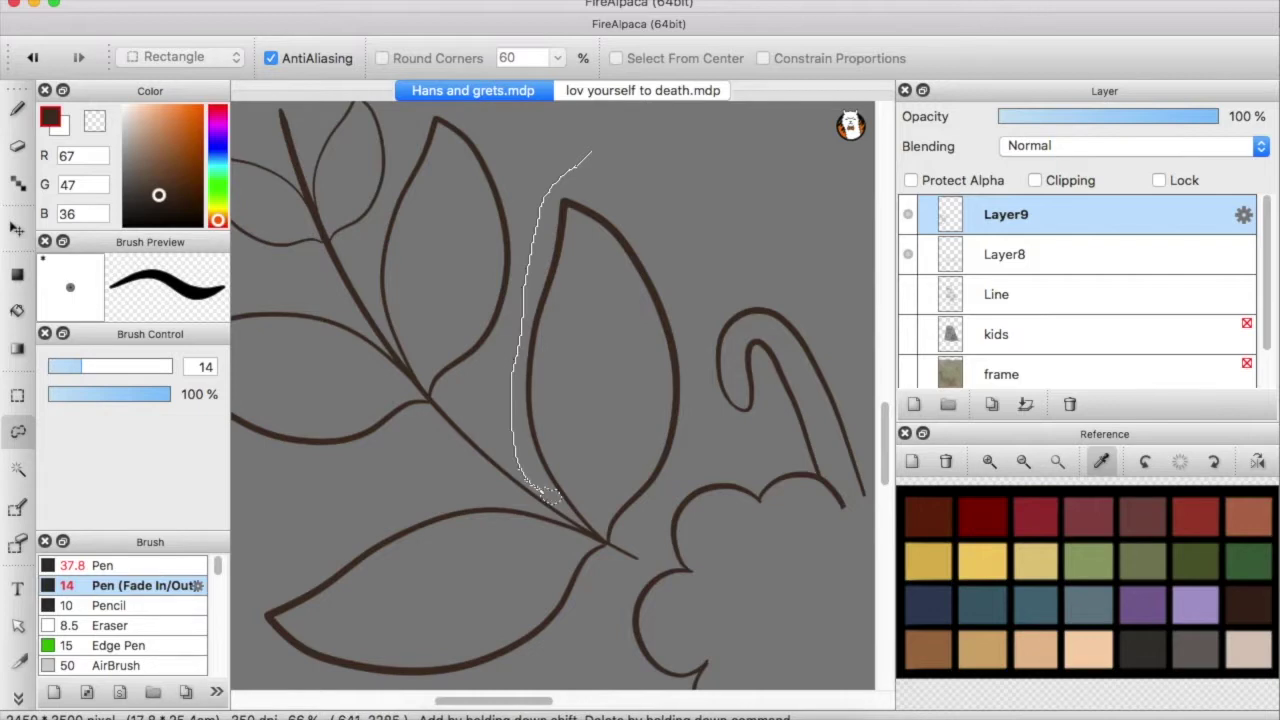
left_click_drag(622, 548, 612, 545)
key("super+c")
key("super+v")
scroll(766, 263, "down", 2)
key("v")
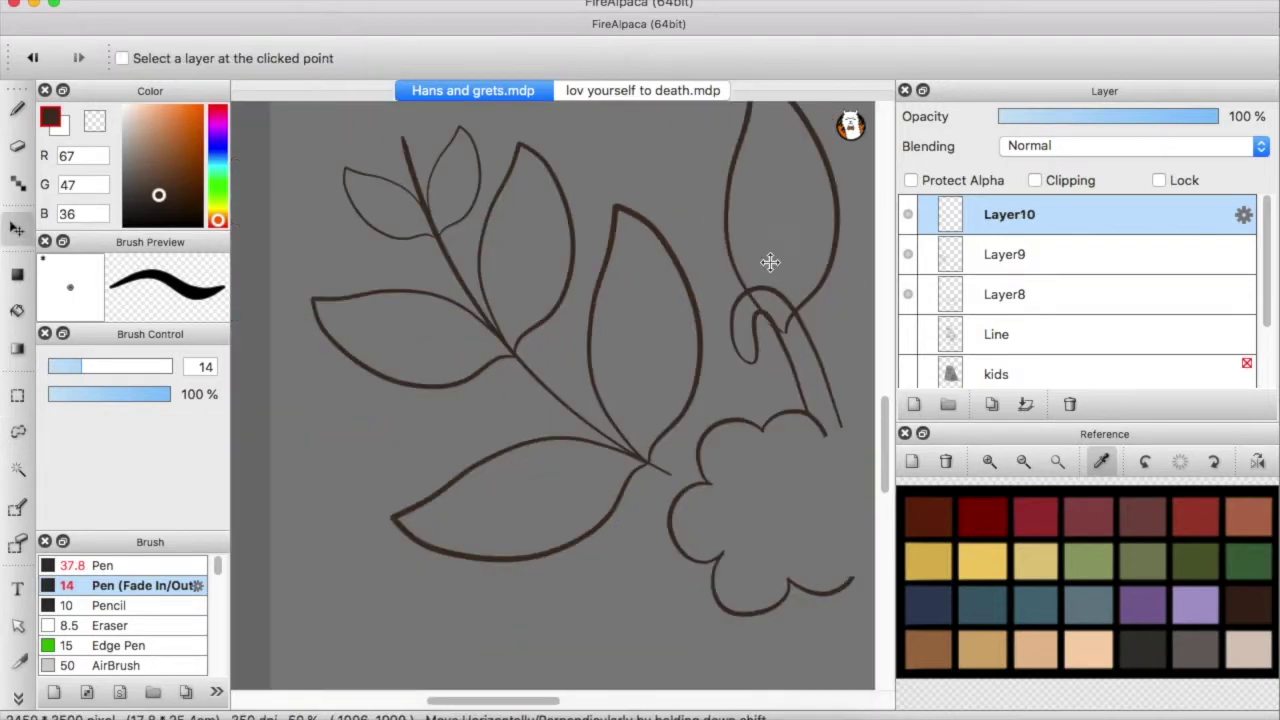
left_click_drag(520, 700, 558, 700)
Recolour the copied leaf outline light beige (RGB 218, 200, 189) on a clipping layer and merge it into Layer10
key("super+v")
key("b")
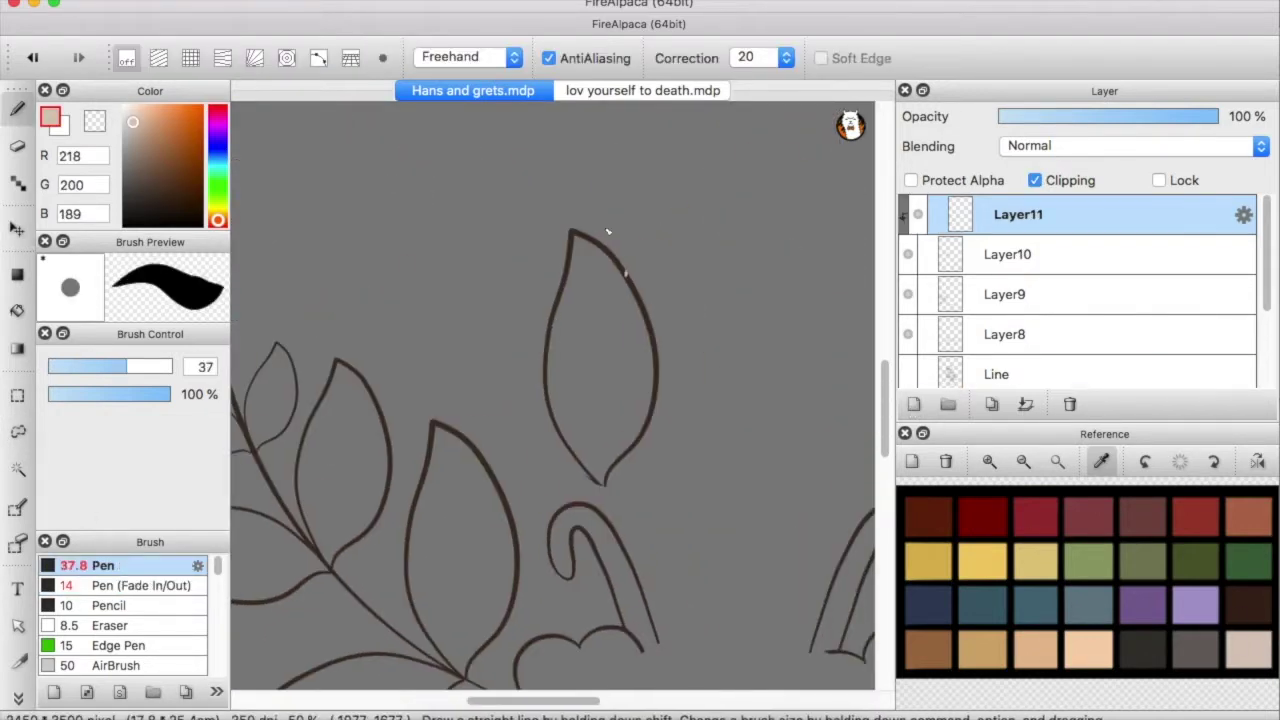
key("super+e")
Transform the beige leaf outline to a smaller size and fit it inside the lowest right leaf
key("super+t")
left_click_drag(593, 314, 457, 471)
left_click_drag(883, 360, 883, 395)
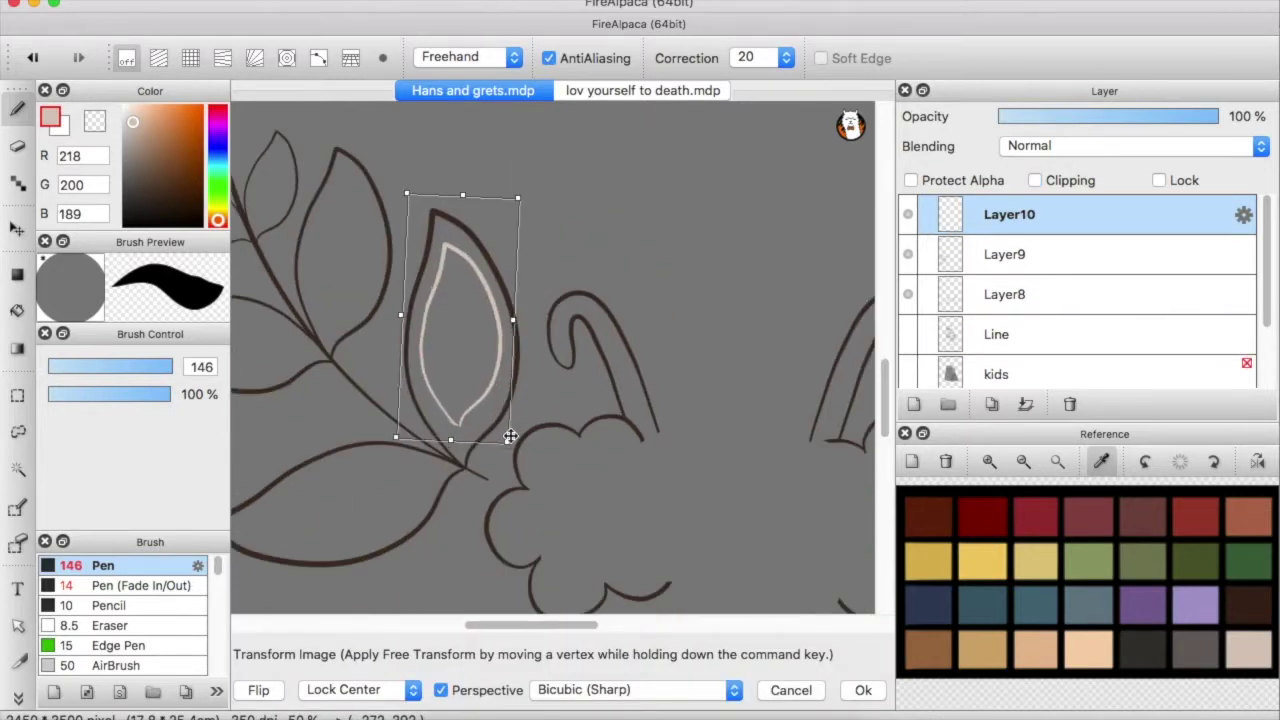
key("Return")
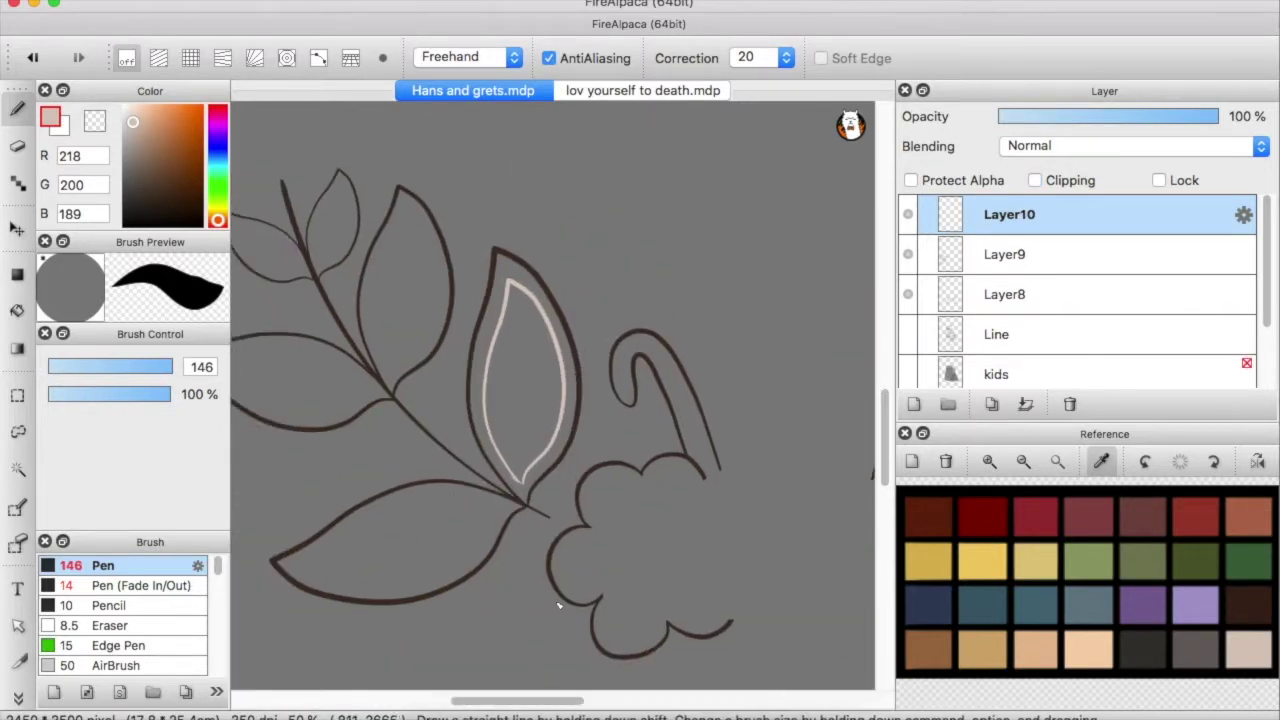
Place a smaller, rotated copy of the beige outline on Layer11 inside the middle right leaf
key("super+t")
left_click_drag(515, 338, 459, 306)
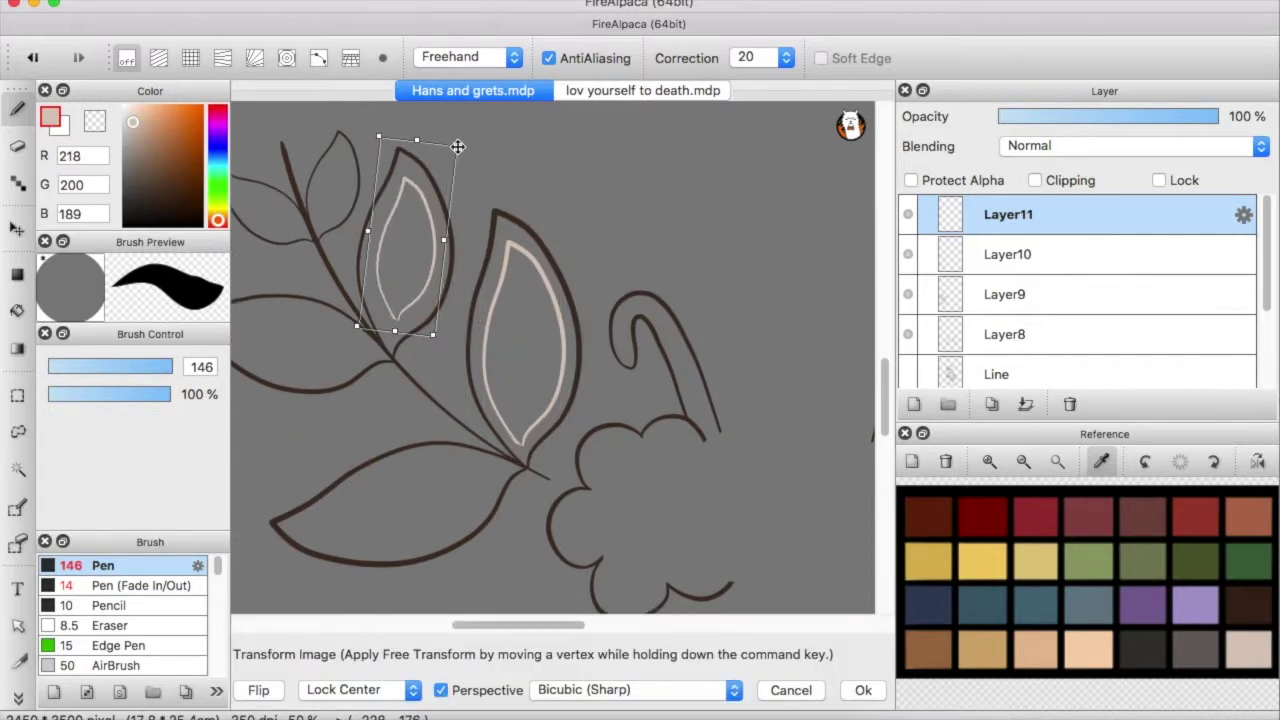
key("Return")
Copy the beige outline onto Layer12 and scale and rotate it to fit the small top right leaf
key("super+c")
key("super+v")
key("super+t")
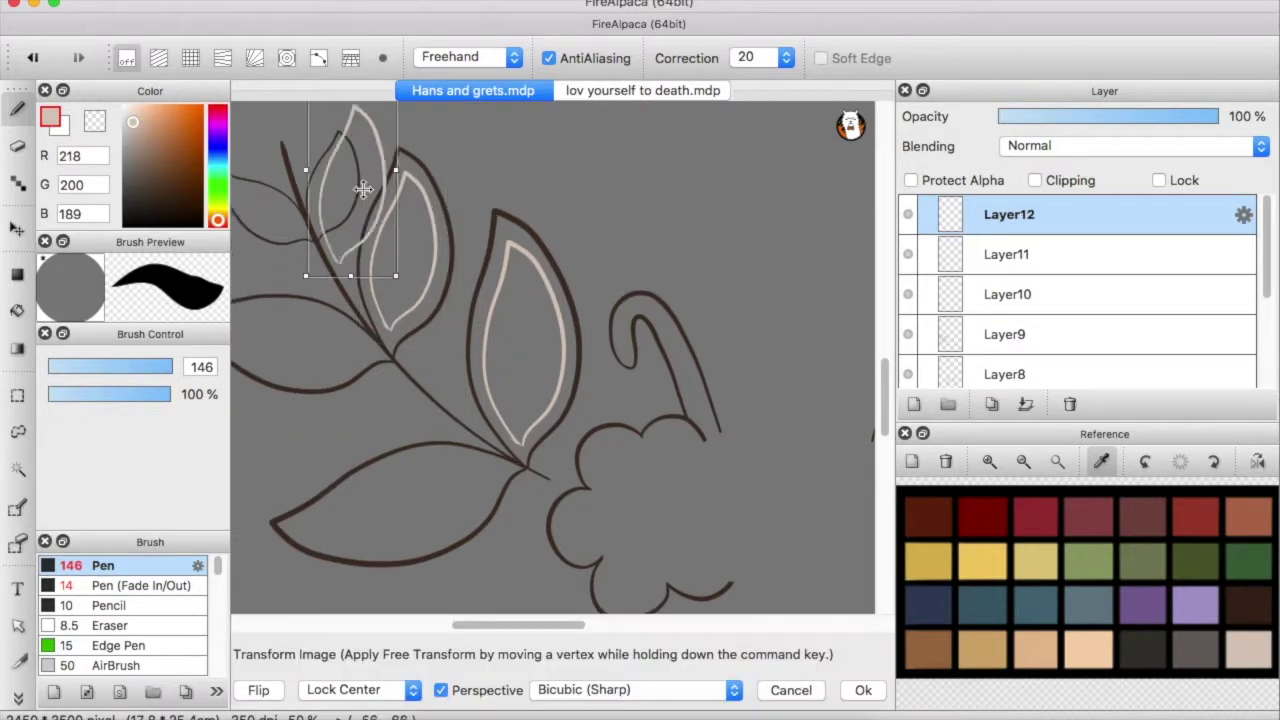
scroll(326, 187, "up", 2)
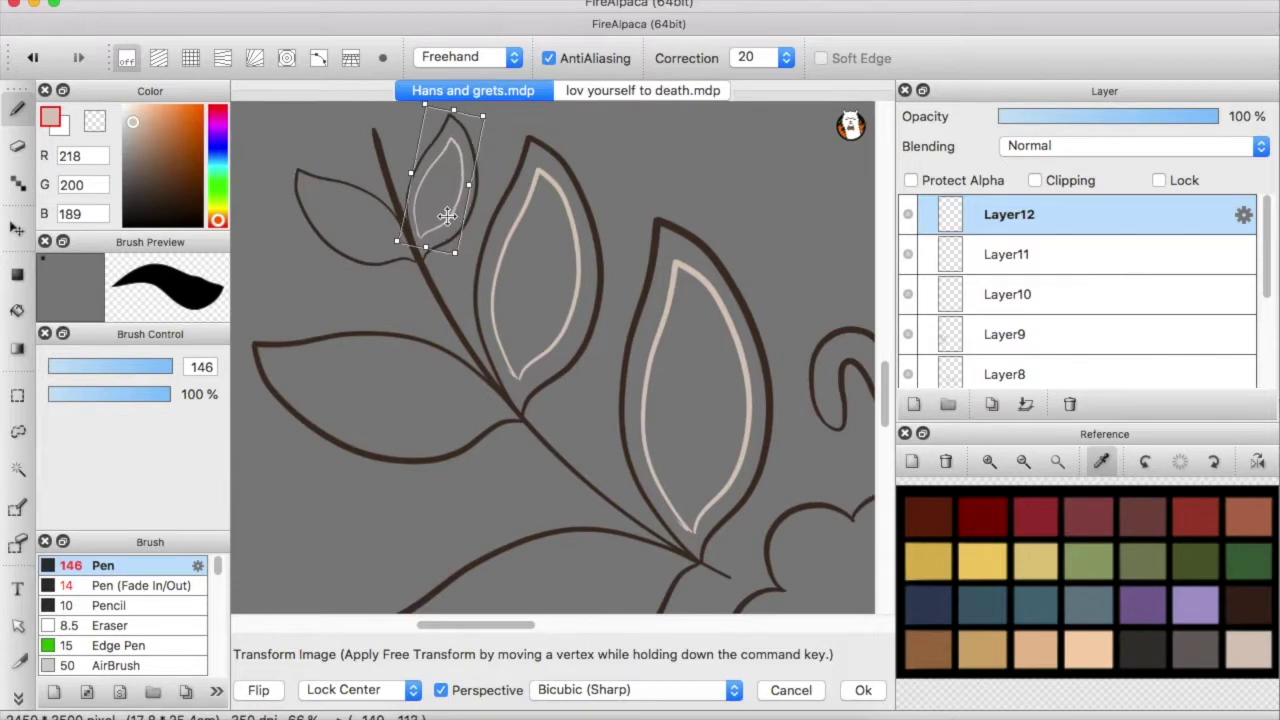
left_click(860, 693)
Paste another beige outline onto Layer13, flip it horizontally and rotate it to fit the small top left leaf
key("super+v")
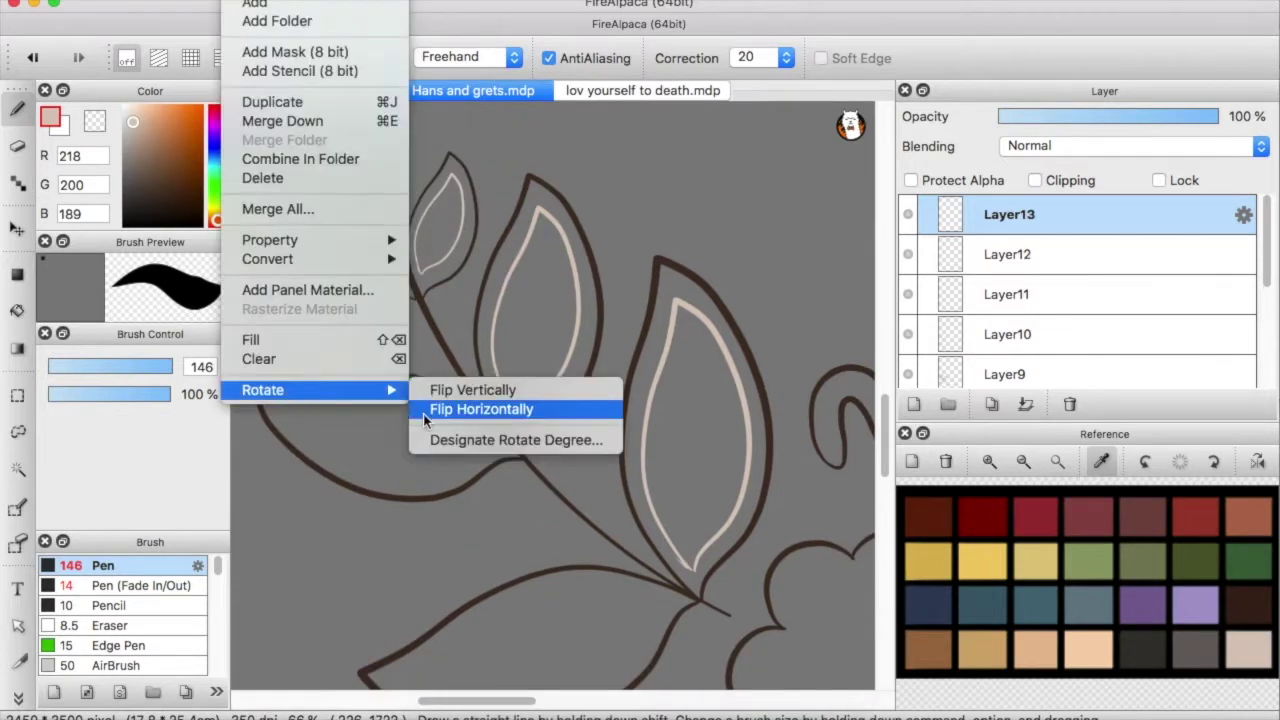
left_click(423, 414)
scroll(697, 395, "down", 2)
key("v")
scroll(391, 266, "up", 3)
key("super+t")
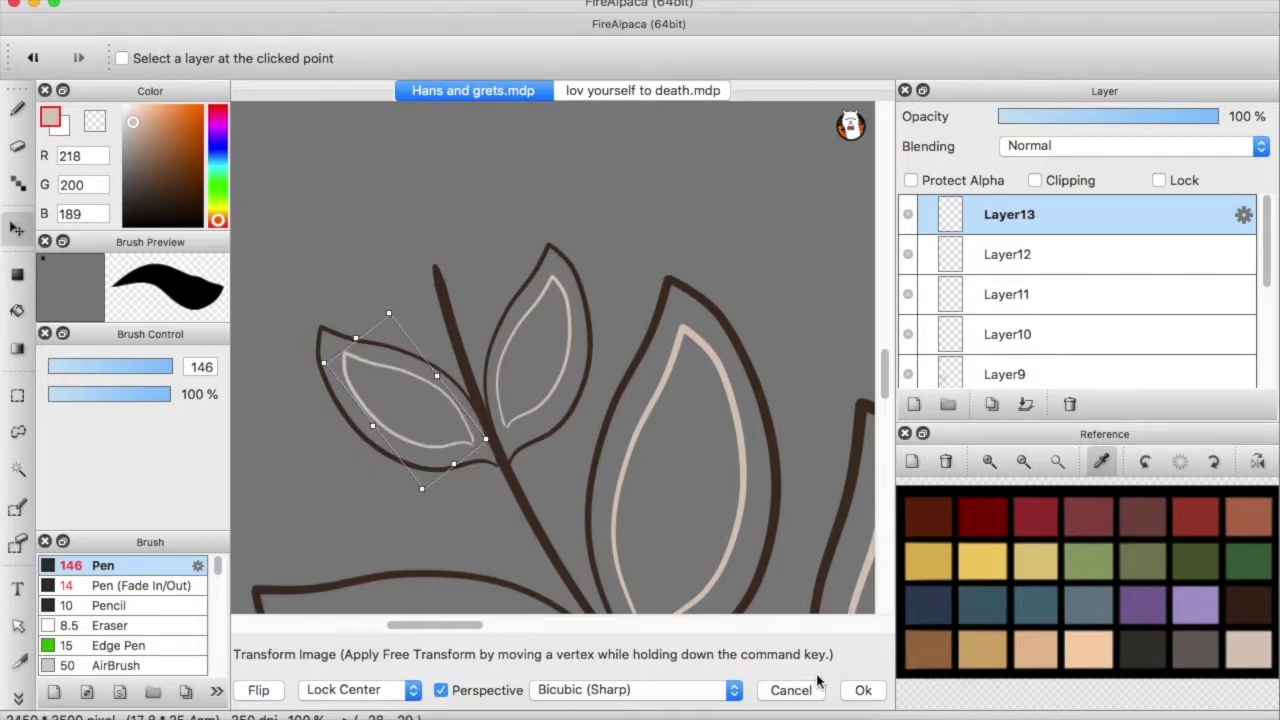
left_click(863, 690)
Move a horizontally flipped copy of the middle leaf's beige outline into the middle left leaf and rotate it to fit
left_click_drag(1009, 214, 1009, 254)
left_click(250, 0)
left_click(710, 363)
left_click_drag(705, 342, 445, 400)
key("super+t")
left_click_drag(300, 520, 374, 335)
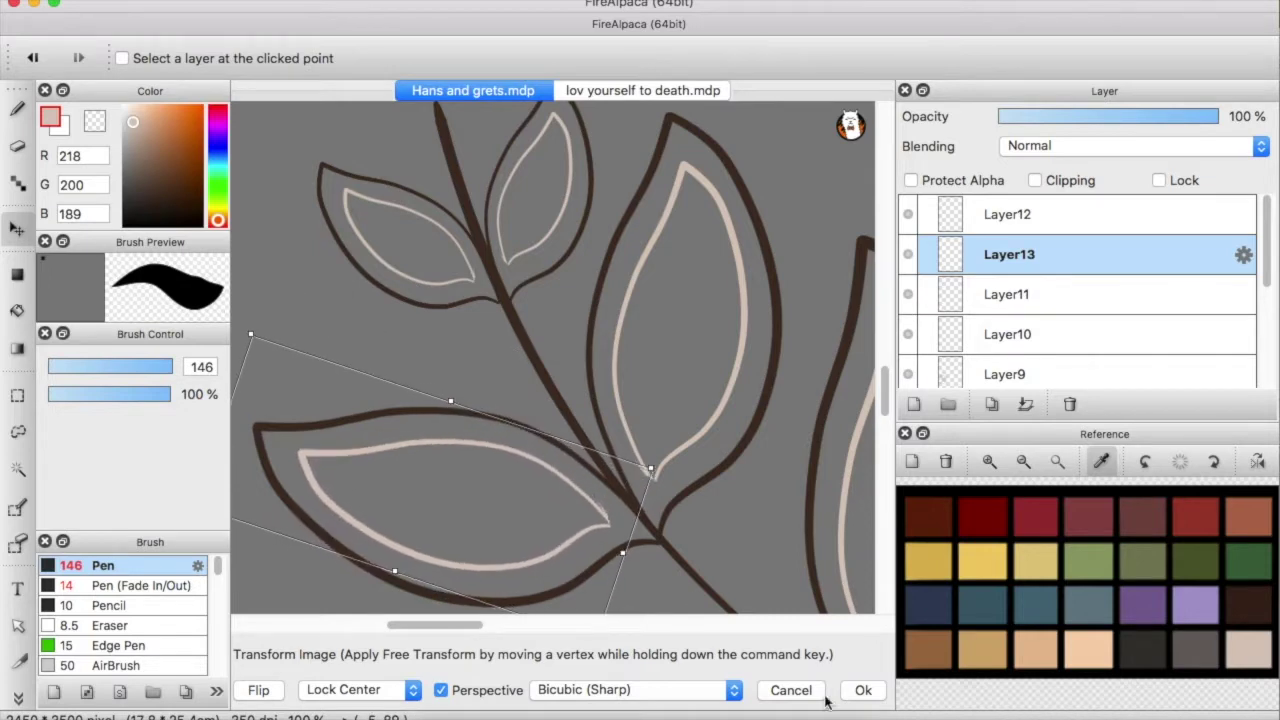
key("Return")
Transform a flipped copy of the largest beige outline to fit inside the lowest left leaf
left_click(908, 297)
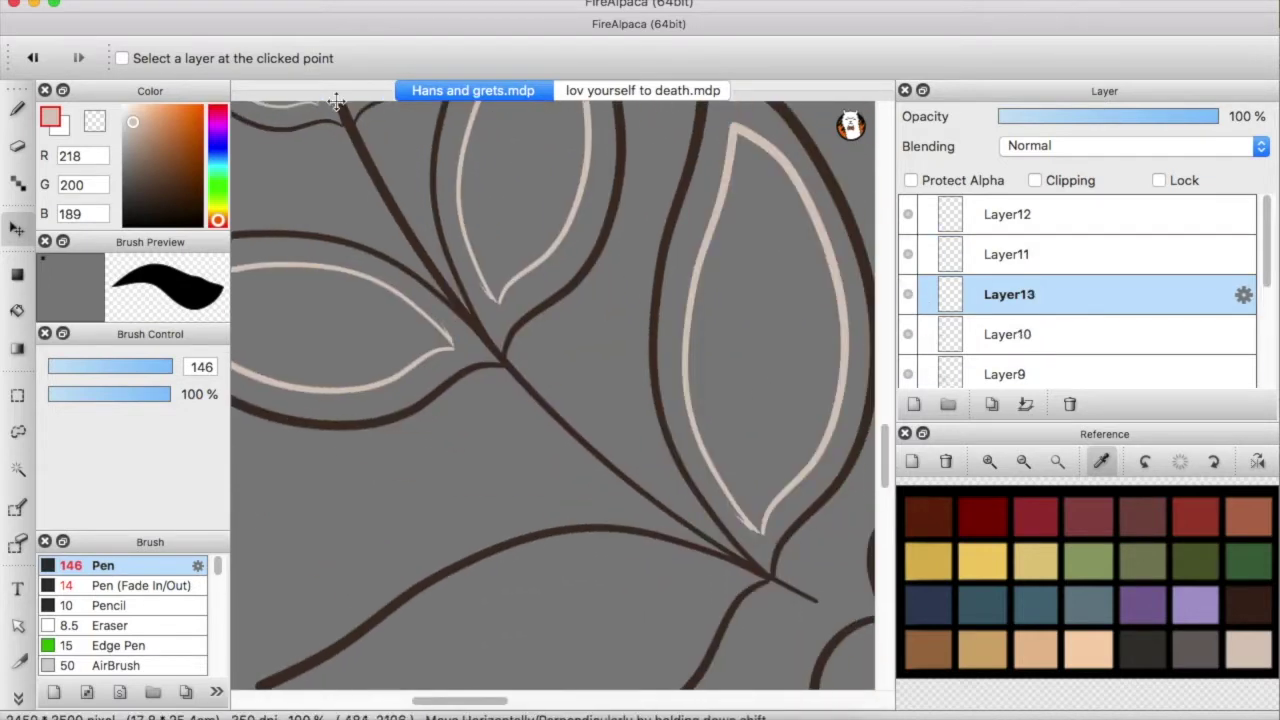
left_click(490, 400)
key("super+t")
mouse_move(486, 434)
left_mouse_down()
mouse_move(343, 209)
mouse_move(478, 424)
left_mouse_up()
key("Return")
Merge the layers holding the beige inner leaf outlines into Layer10
key("super+minus")
key("super+minus")
key("super+e")
scroll(957, 268, "down", 2)
scroll(875, 395, "down", 2)
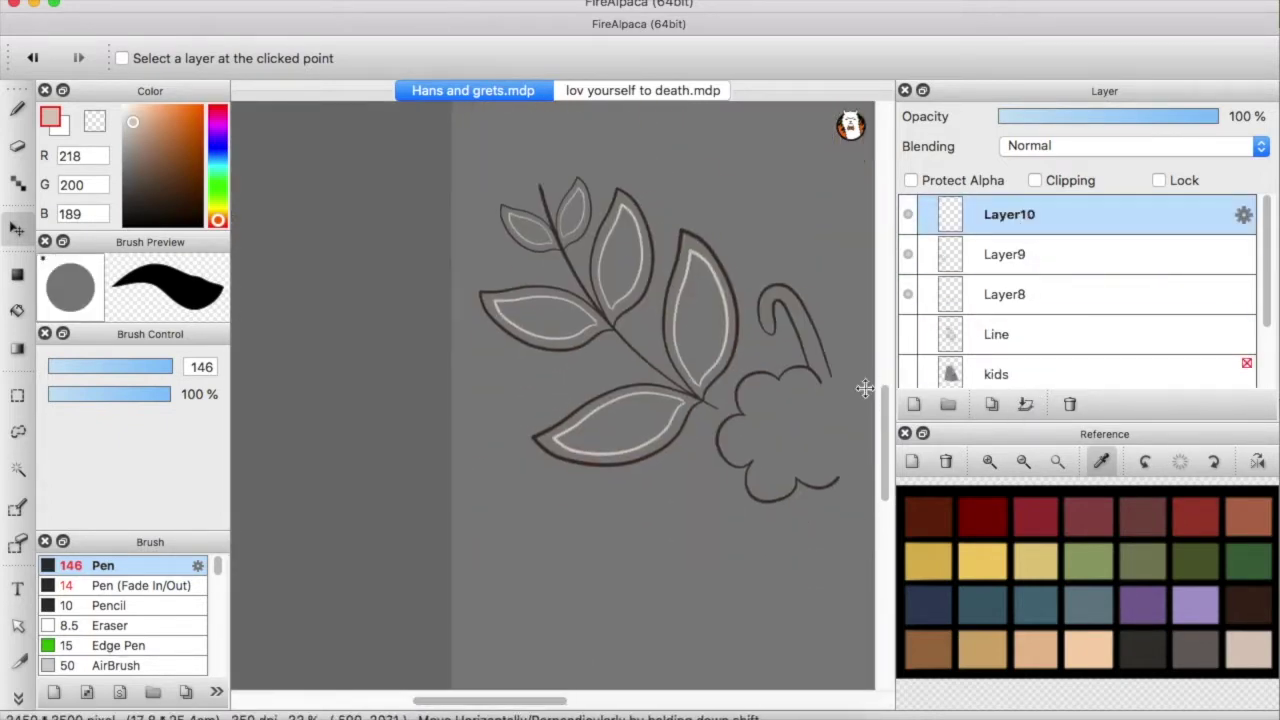
Hide Layer10 and sample the leaf brown (RGB 135, 97, 66) from the briefly shown color layer
left_click(908, 214)
left_click(1001, 295)
scroll(1000, 300, "down", 3)
left_click(908, 368)
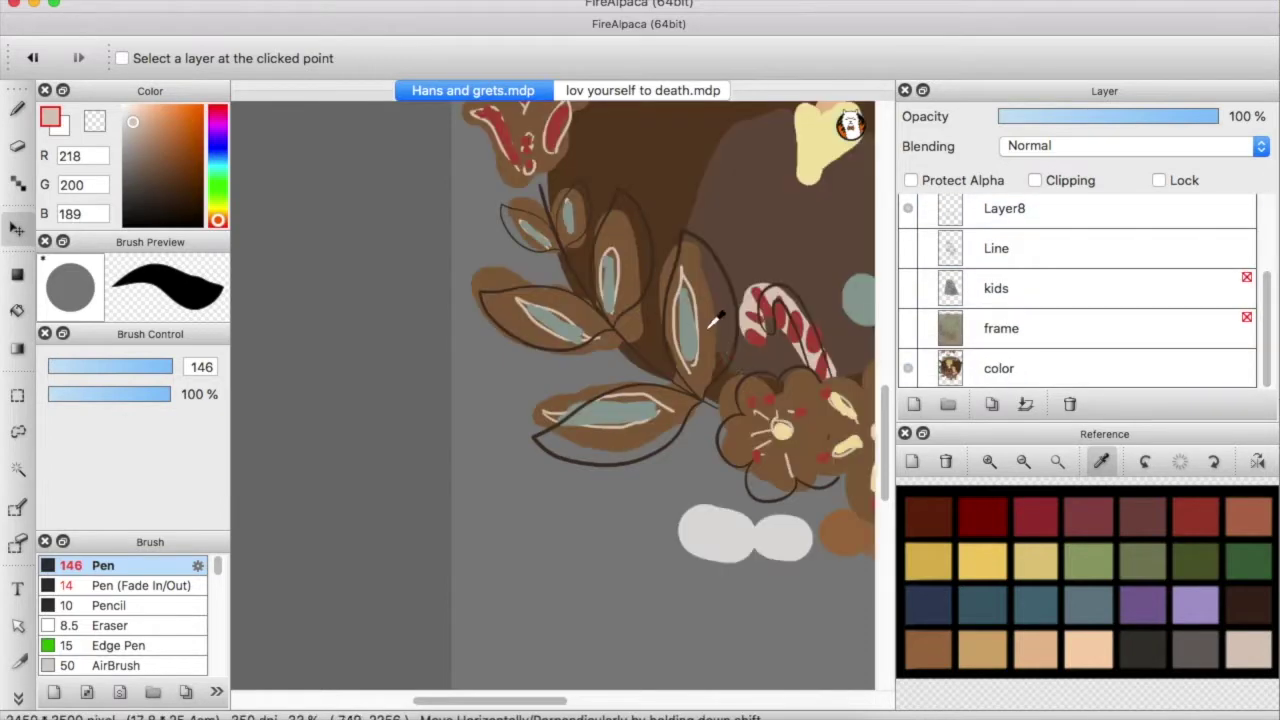
left_click(571, 196, "alt")
left_click(908, 368)
Bucket-fill all six leaves with the sampled brown on Layer11, beneath the leaf outlines
key("g")
scroll(953, 312, "up", 3)
left_click(700, 320)
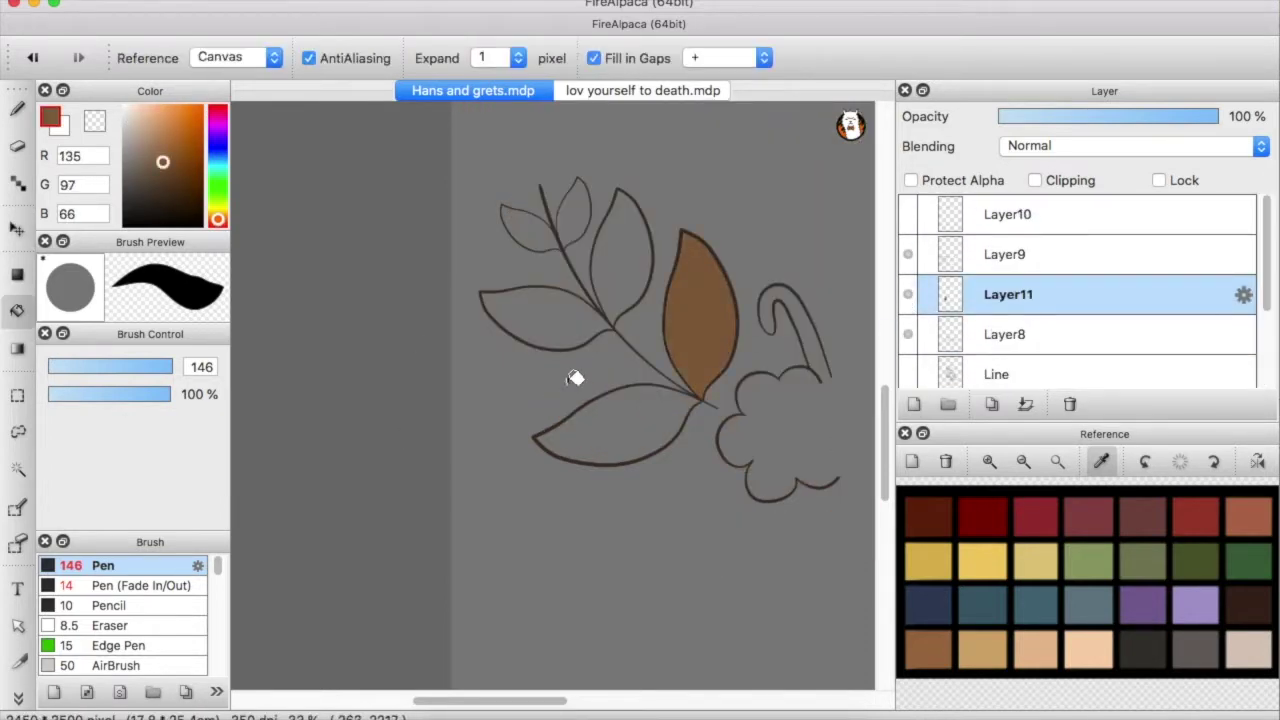
left_click(605, 425)
left_click(540, 320)
left_click(525, 222)
left_click(573, 207)
left_click(634, 243)
Show Layer10, fill the six inner leaf shapes teal (RGB 113, 152, 150) and merge the plant into Layer11
left_click(908, 214)
key("super+plus")
scroll(1077, 300, "down", 3)
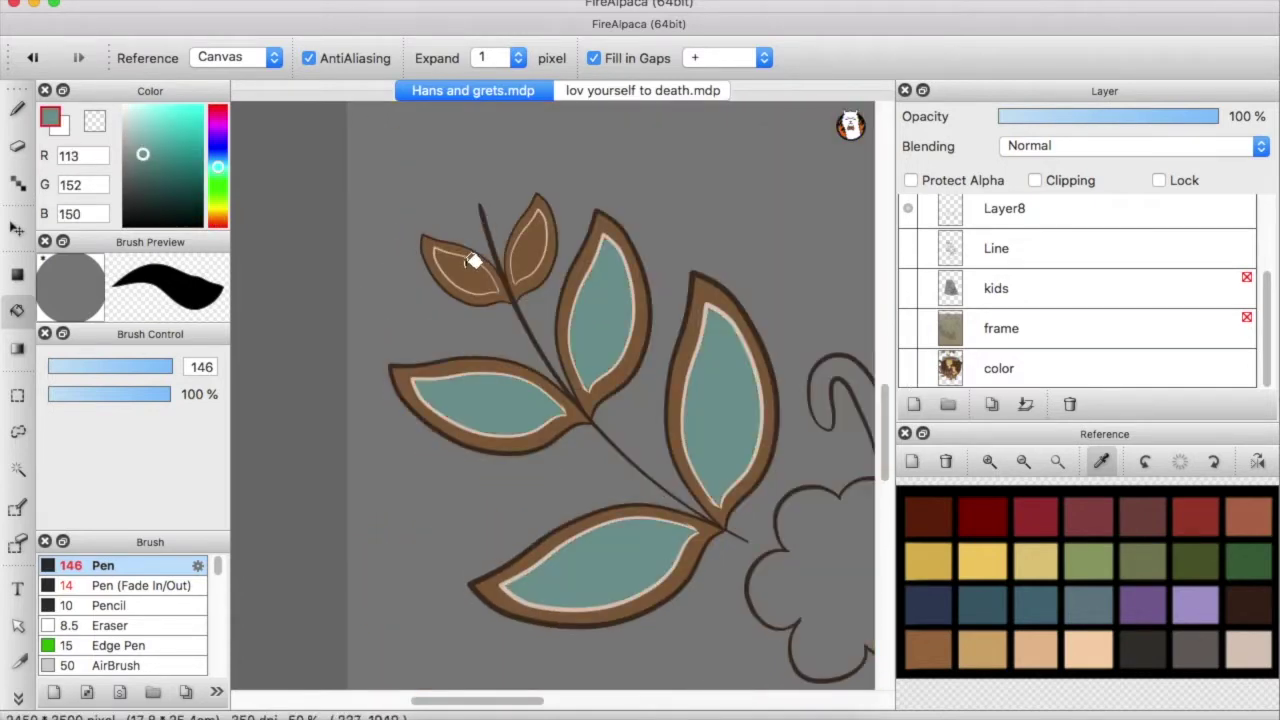
scroll(1090, 234, "down", 2)
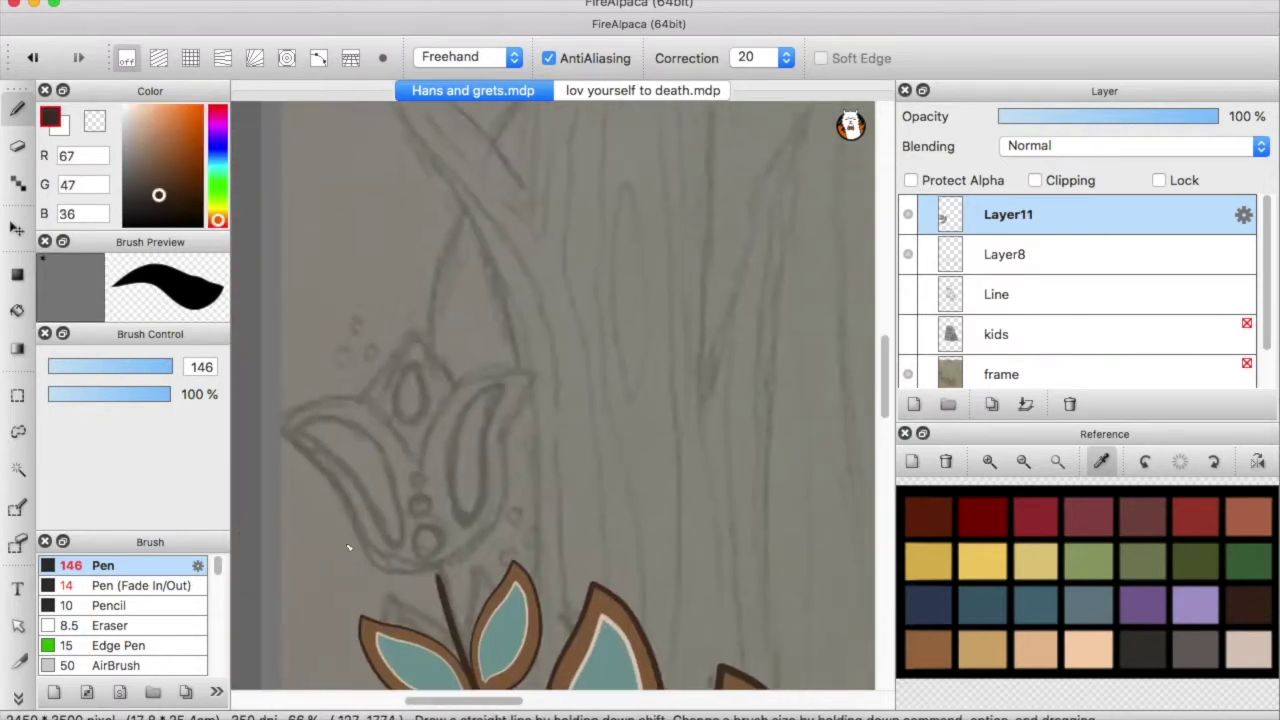
Outline the tulip above the stem with the 14 px Pen (Fade In/Out) in dark brown (RGB 67, 47, 36), redrawing uneven strokes
scroll(349, 547, "up", 2)
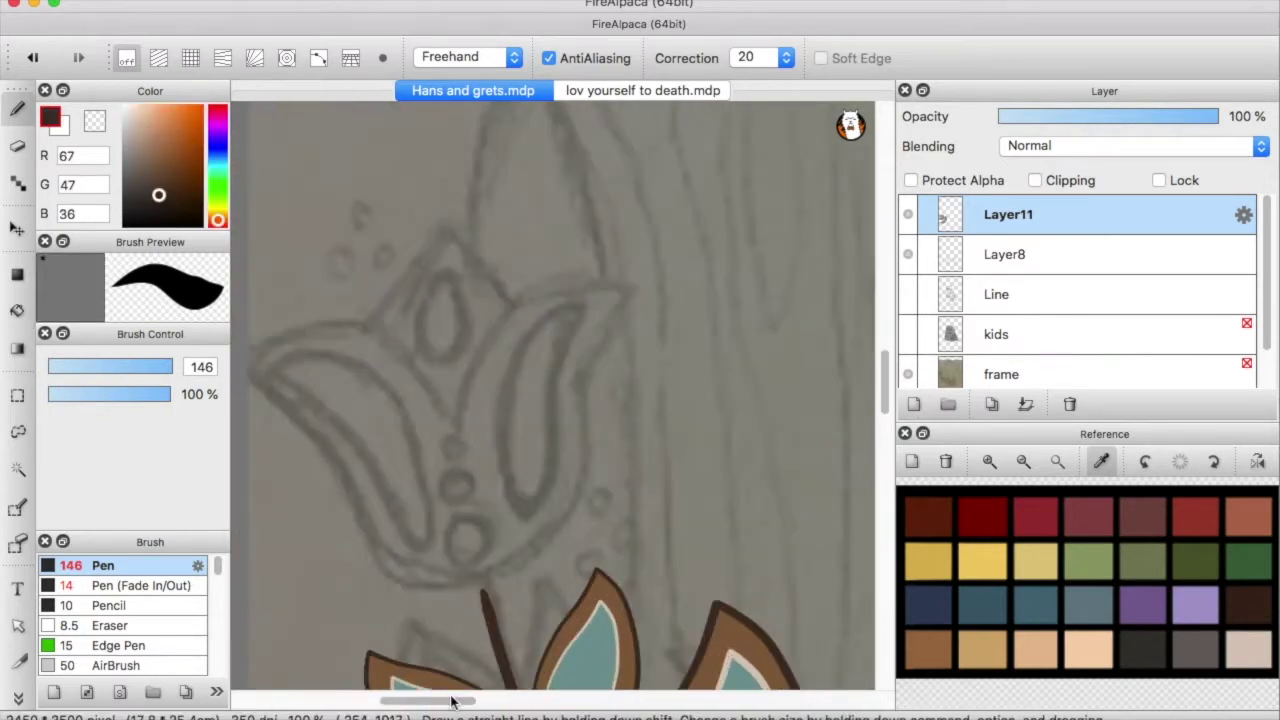
left_click(141, 585)
left_click_drag(362, 381, 386, 394)
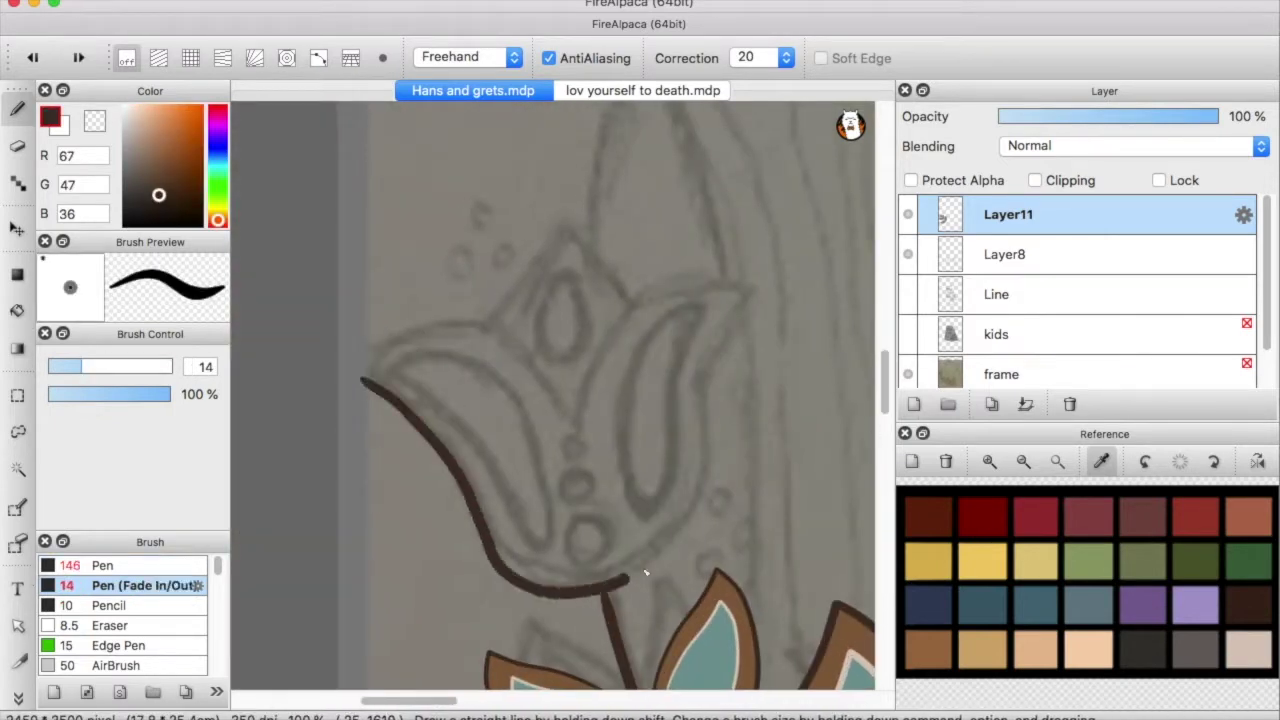
key("super+z")
mouse_move(450, 452)
left_mouse_down()
mouse_move(485, 520)
mouse_move(695, 390)
left_mouse_up()
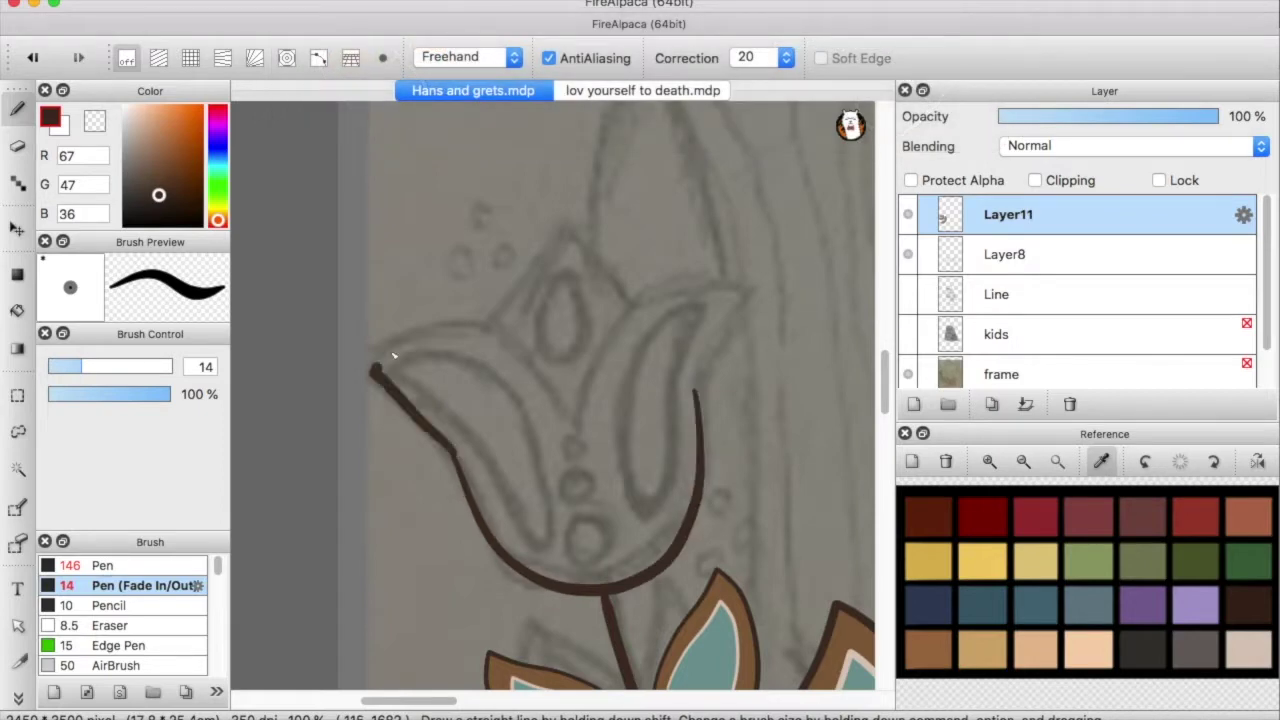
key("super+z")
key("super+z")
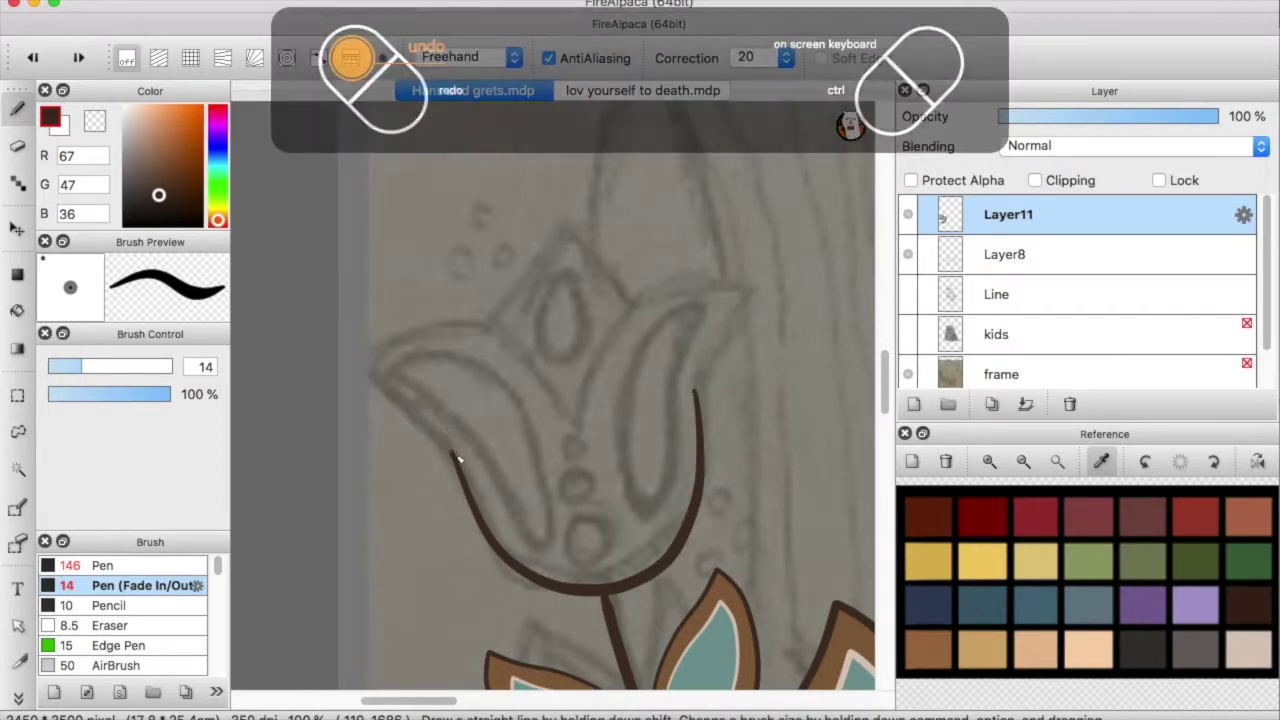
mouse_move(457, 457)
left_mouse_down()
mouse_move(380, 375)
mouse_move(515, 345)
left_mouse_up()
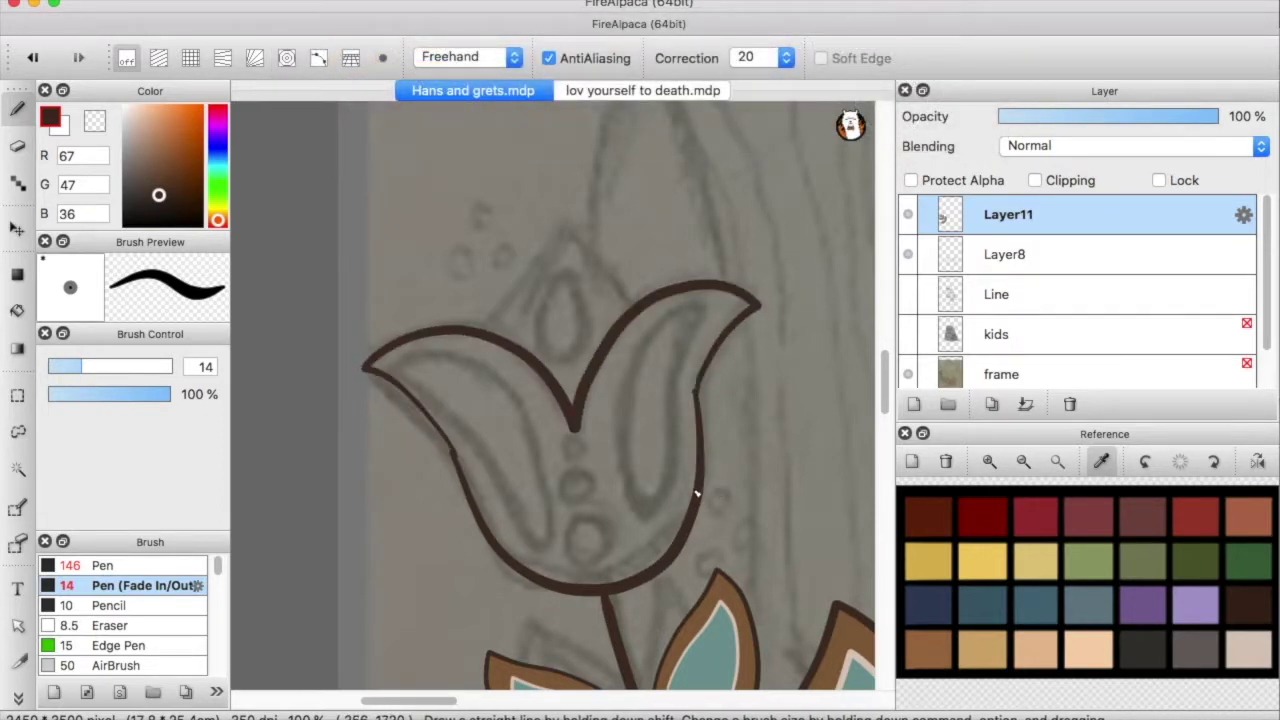
key("super+z")
mouse_move(350, 378)
left_mouse_down()
mouse_move(487, 541)
mouse_move(632, 578)
left_mouse_up()
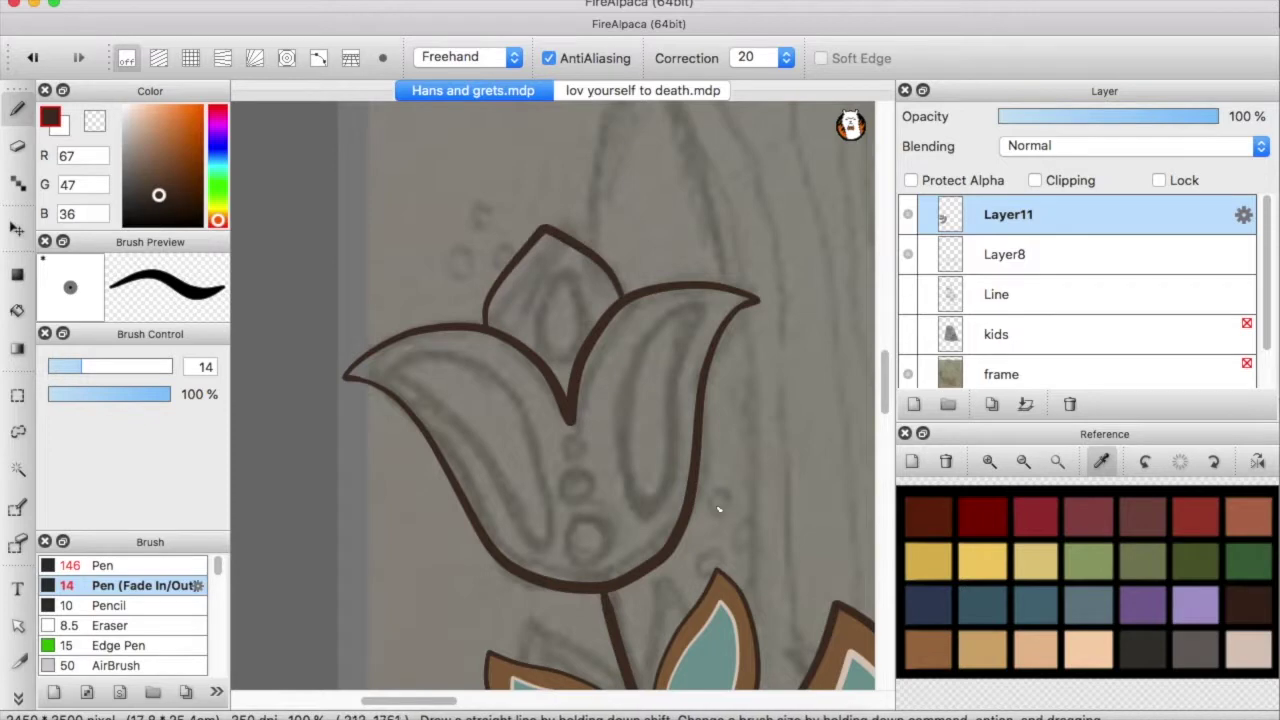
Draw the tulip's inner petal shapes and three central dots in light beige (RGB 218, 200, 189) on new Layer12
scroll(718, 510, "down", 2)
key("super+shift+n")
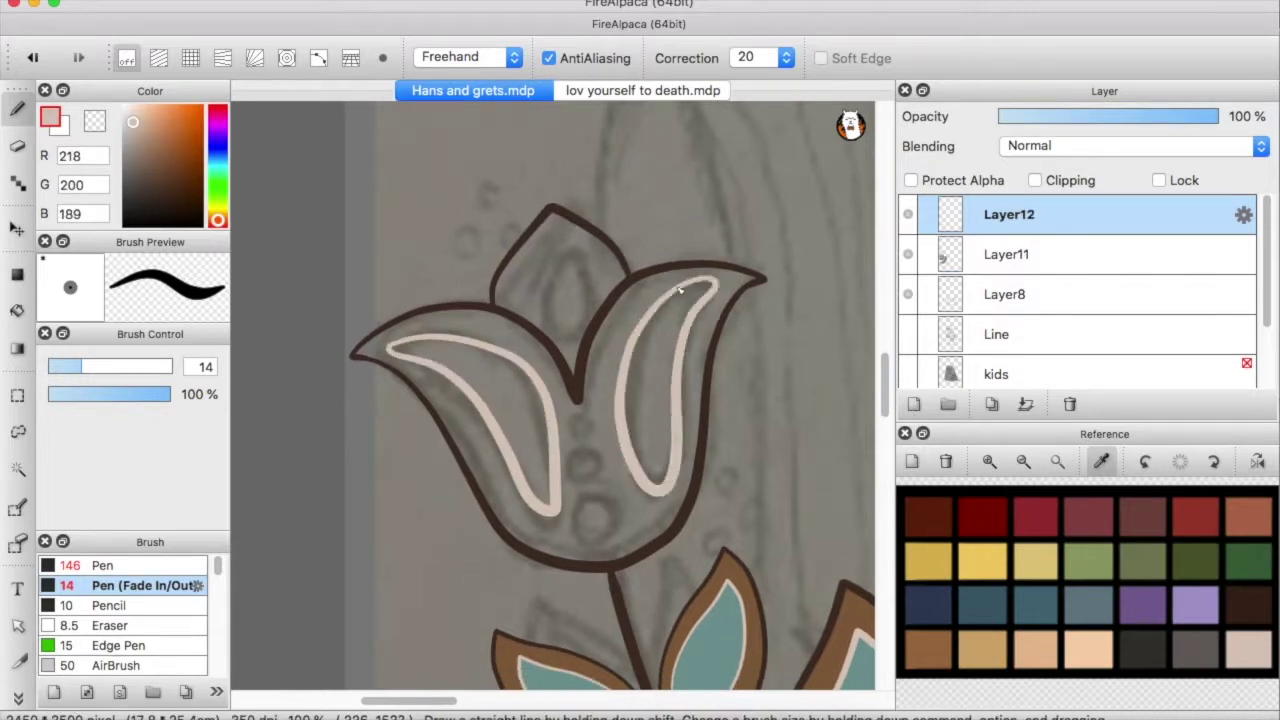
mouse_move(551, 306)
left_mouse_down()
mouse_move(532, 280)
mouse_move(560, 240)
left_mouse_up()
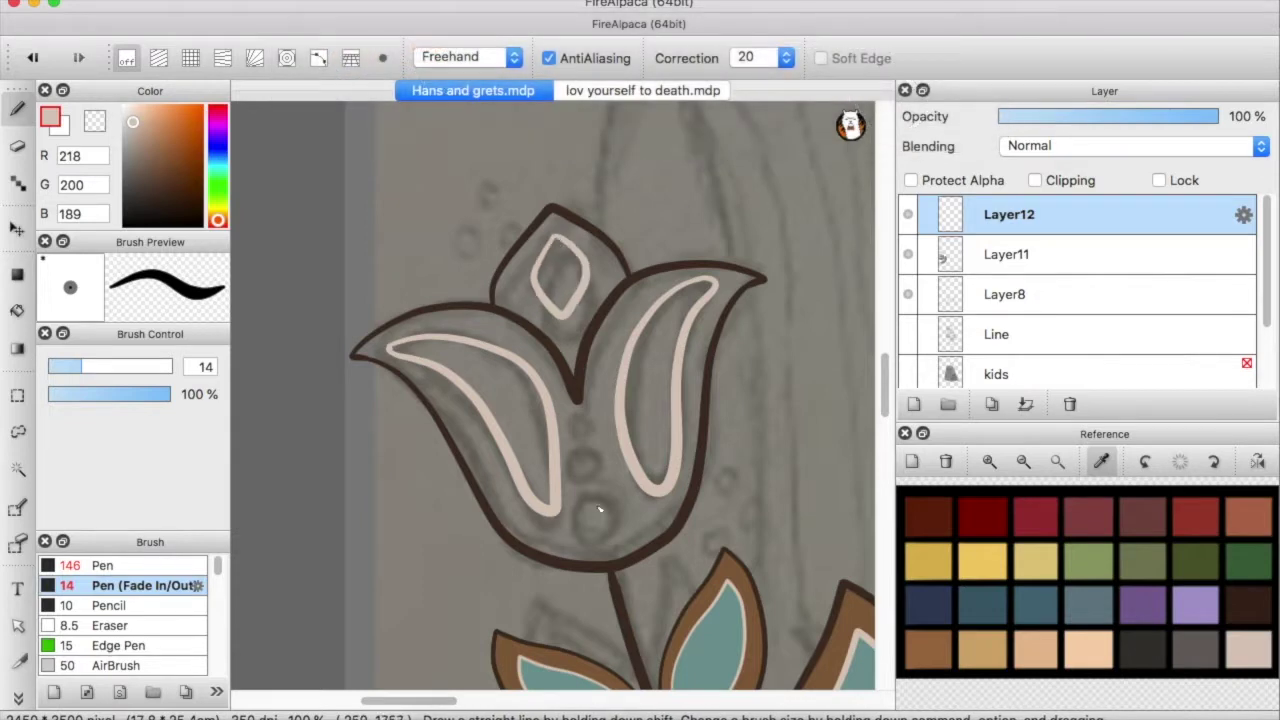
left_click(582, 426)
scroll(720, 420, "down", 2)
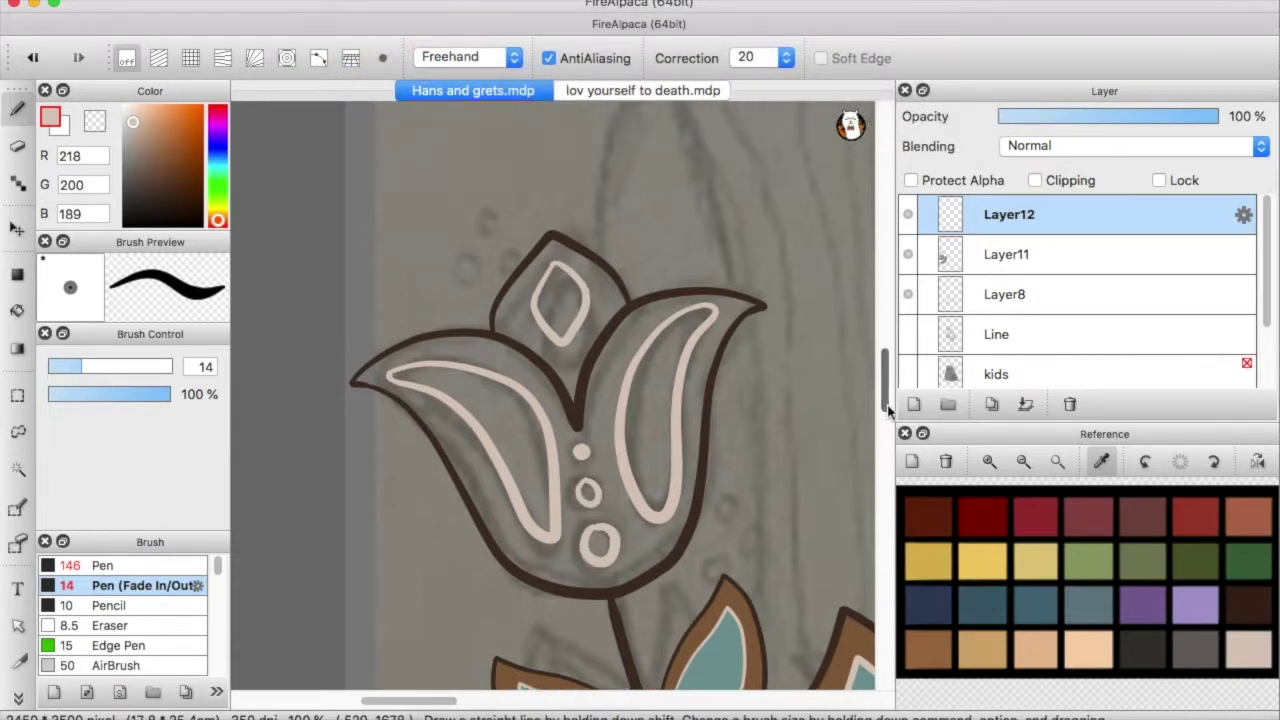
Hide the frame sketch and the tulip's beige details, and add Layer13 below Layer11
scroll(1100, 290, "down", 2)
scroll(1105, 255, "up", 2)
left_click(970, 258)
left_click(908, 256)
left_click(1000, 294)
key("ctrl+shift+n")
scroll(1270, 335, "down", 1)
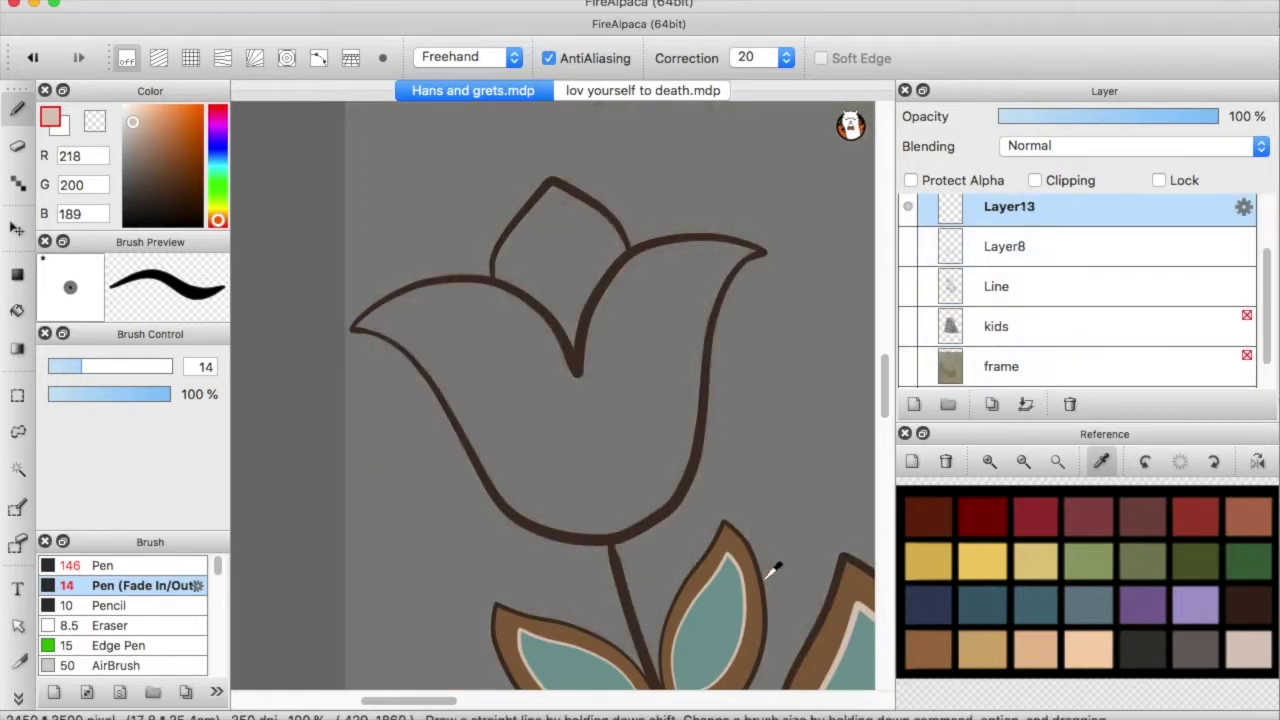
Sample the leaf brown (RGB 135, 97, 66), fill the tulip with it on Layer13 and show the beige details again
left_click(771, 563, "alt")
key("g")
left_click(537, 290)
left_click(537, 286)
scroll(885, 375, "down", 3)
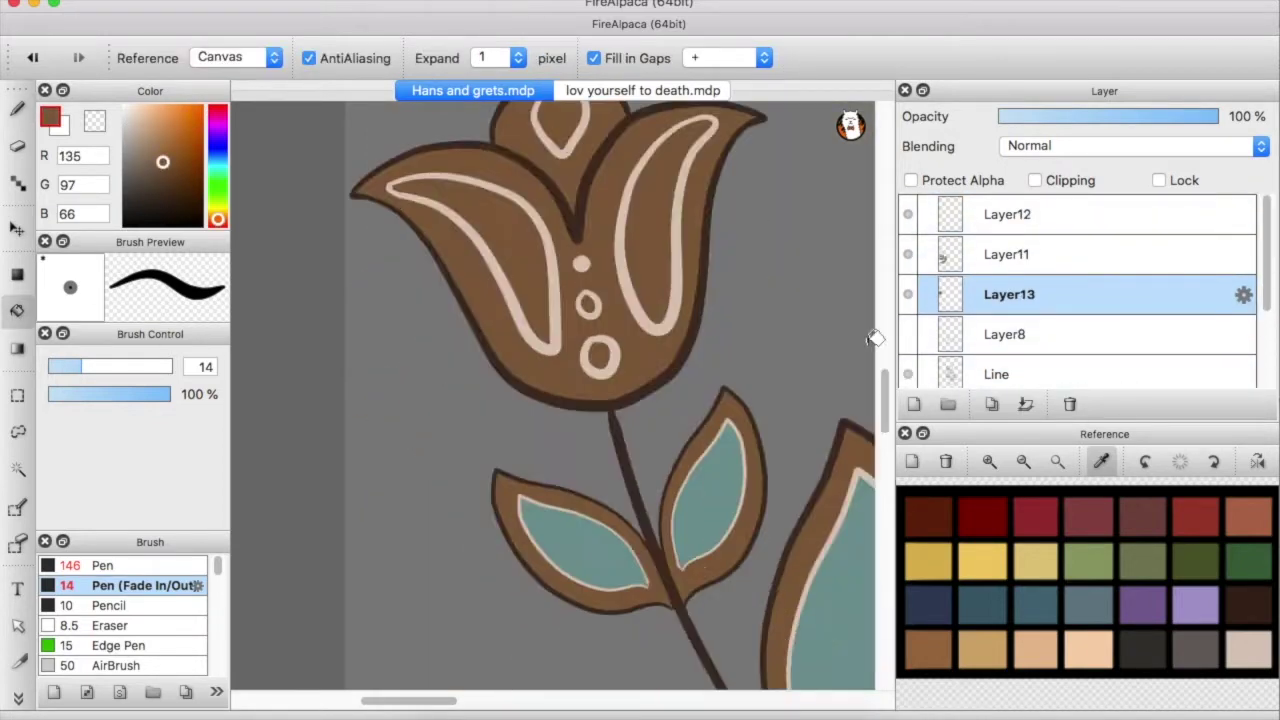
Sample red (RGB 174, 71, 61) from the color layer and fill the tulip's inner petal shapes on Layer12
scroll(723, 591, "down", 3)
scroll(1189, 334, "down", 3)
scroll(797, 180, "up", 3)
left_click(797, 180, "alt")
scroll(586, 349, "down", 3)
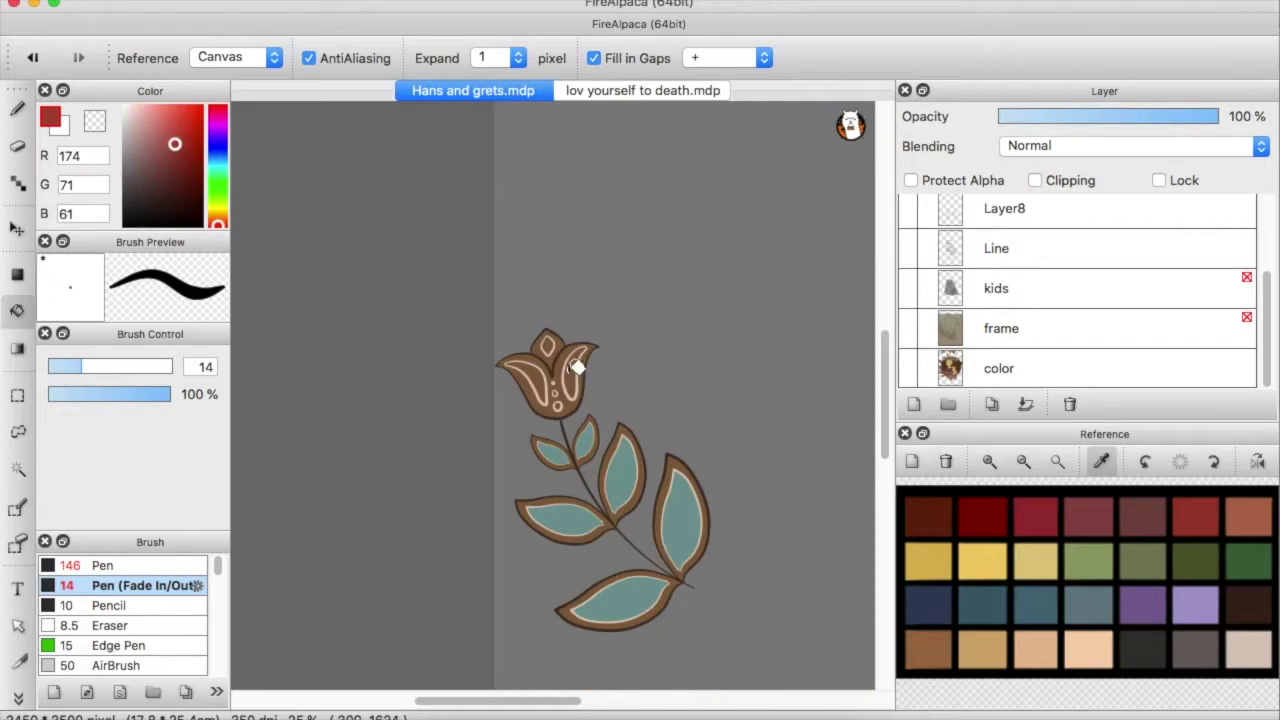
scroll(586, 349, "up", 2)
left_click(494, 385)
scroll(537, 380, "up", 2)
left_click(562, 417)
Paint small red centres in the tulip's beige dots with the pen, undoing misplaced strokes
scroll(535, 348, "up", 2)
key("b")
key("ctrl+z")
key("ctrl+z")
key("ctrl+z")
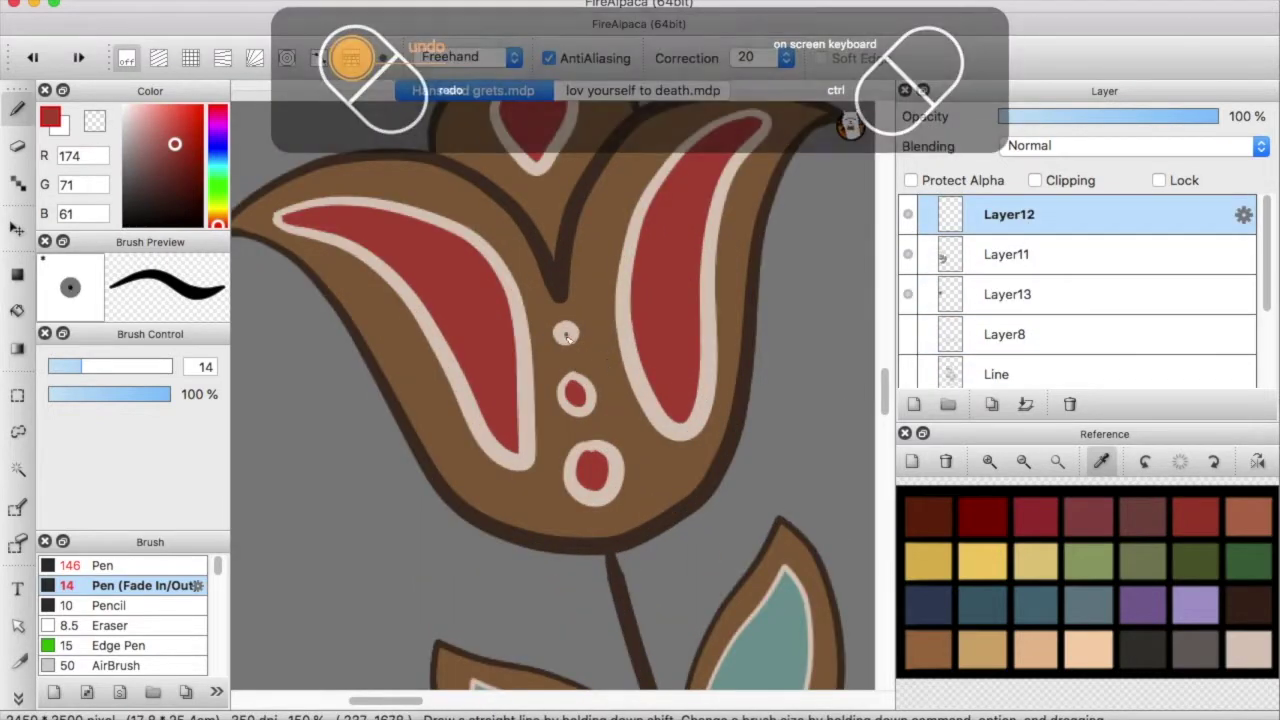
Merge the plant's layers into Layer13 and show the Layer8, Line and frame layers again
scroll(566, 335, "down", 5)
key("ctrl+z")
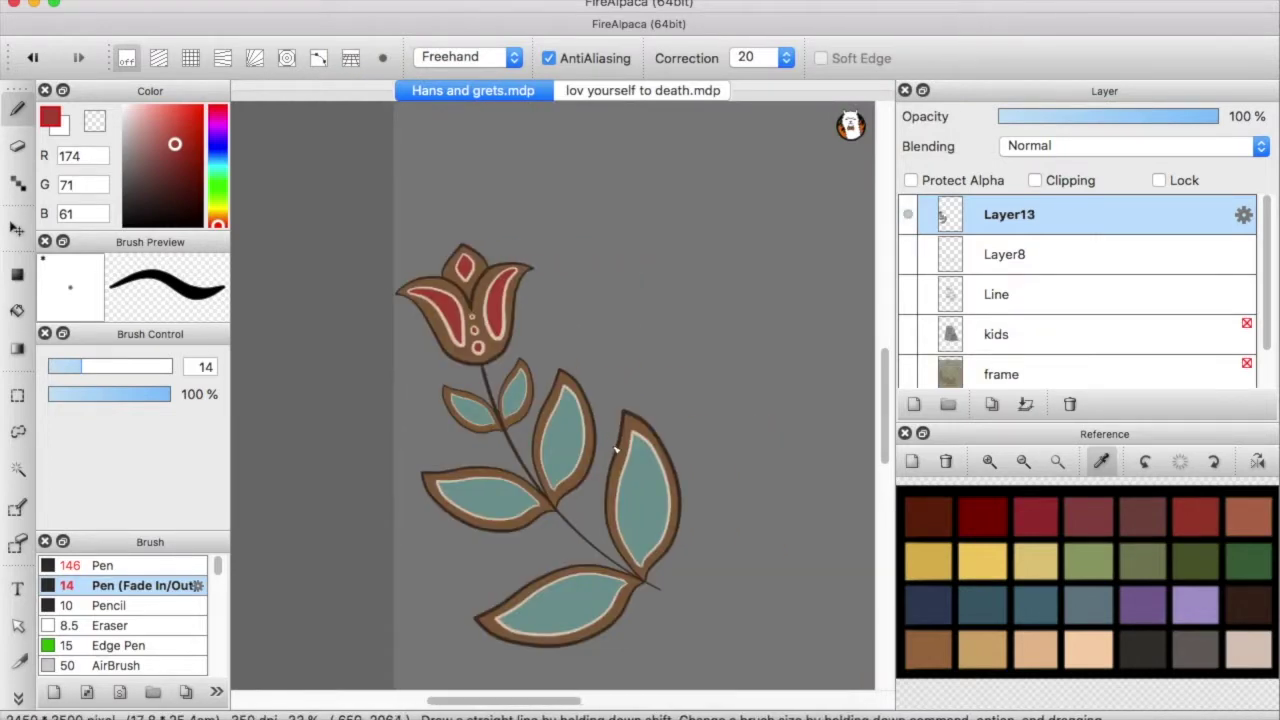
scroll(706, 471, "down", 2)
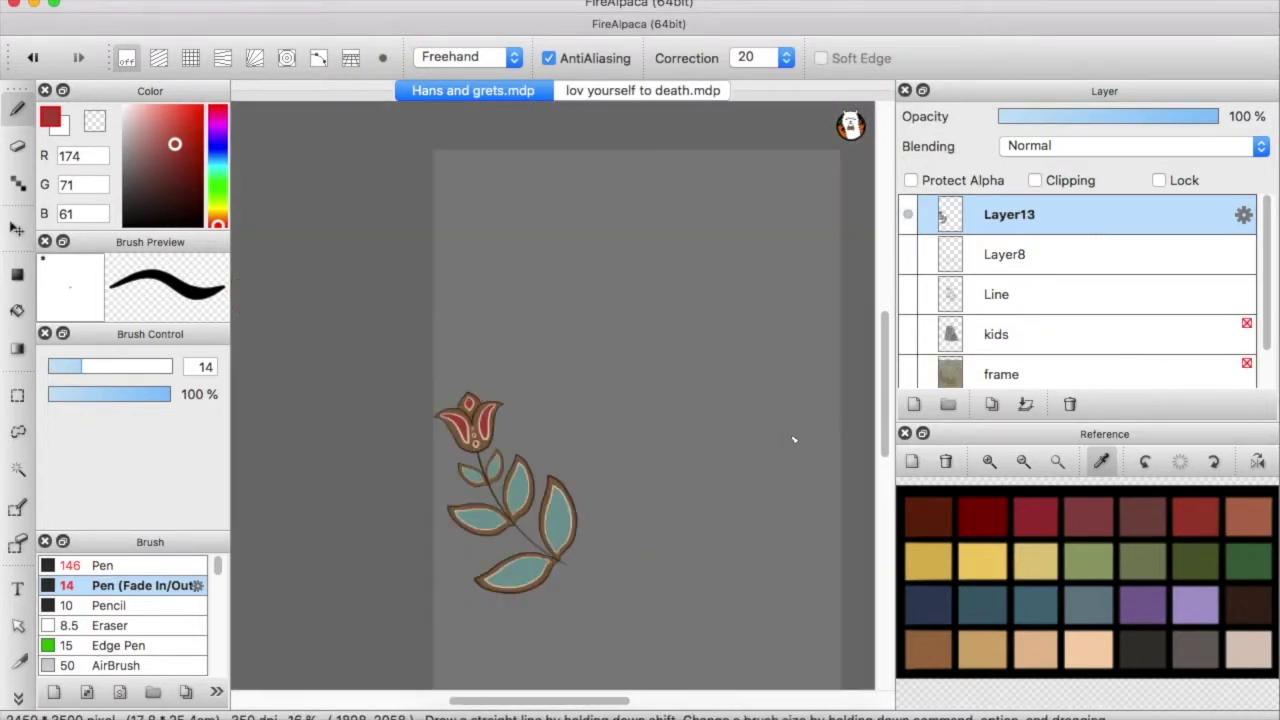
key("ctrl+z")
key("ctrl+z")
left_click_drag(883, 418, 883, 440)
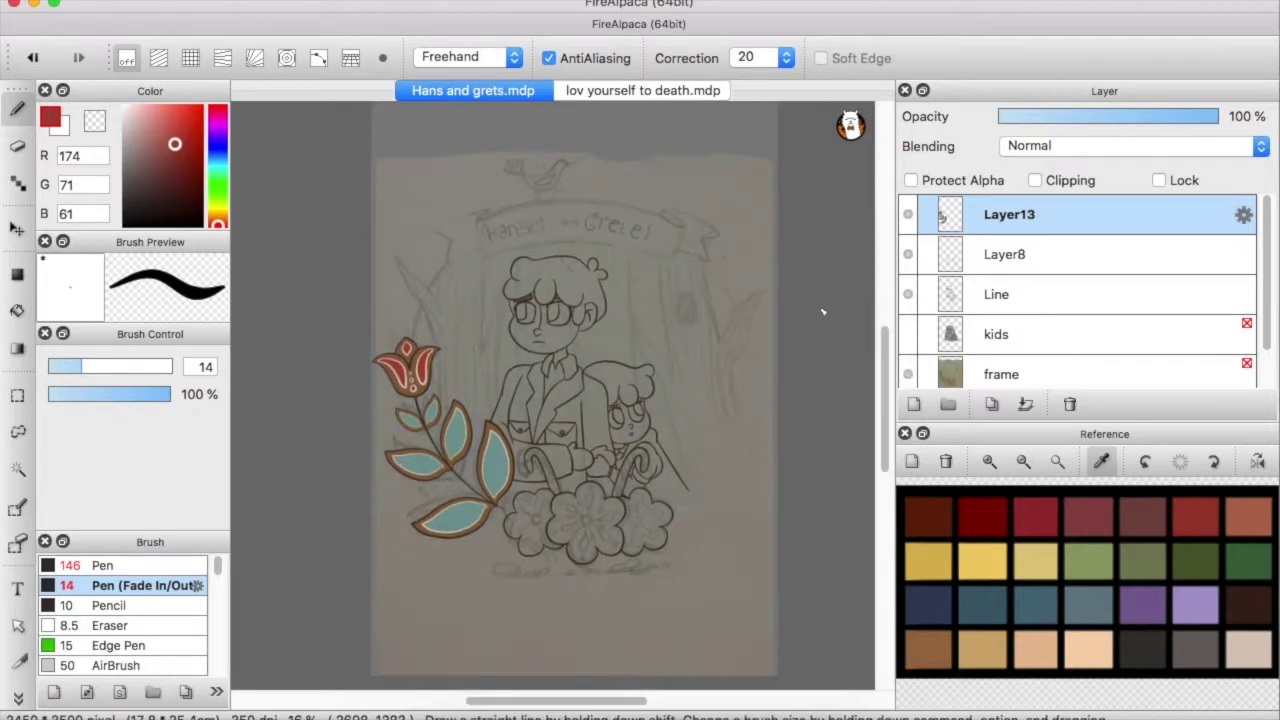
Duplicate the plant onto Layer14, mirror it to the right of the children, and rotate and shrink it beside the flowers
key("ctrl+j")
key("v")
scroll(670, 462, "up", 2)
left_click_drag(690, 450, 729, 434)
key("ctrl+t")
left_click_drag(740, 300, 724, 325)
scroll(724, 325, "down", 2)
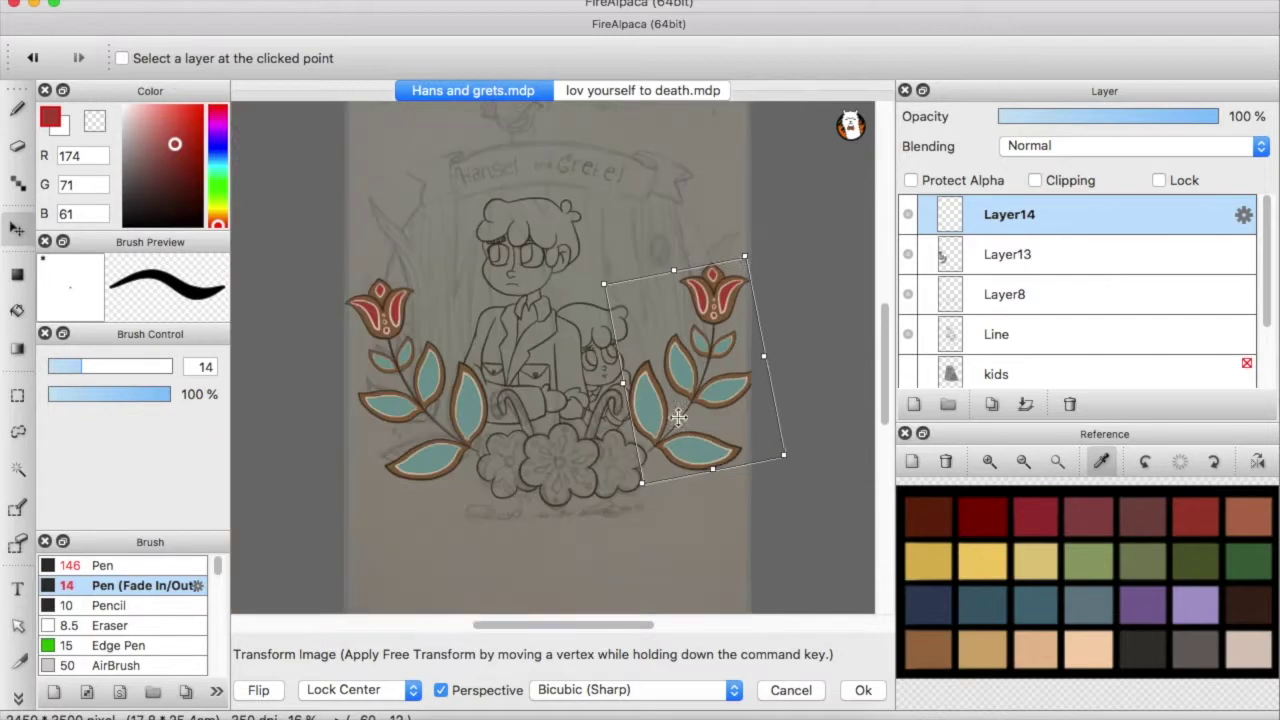
left_click_drag(826, 262, 780, 296)
key("Return")
Shrink the left plant on Layer13 and move it in beside the flowers to match the right plant
key("alt+bracketleft")
key("ctrl+t")
left_click_drag(471, 257, 452, 391)
key("Return")
Sample the dark brown outline colour (RGB 67, 47, 36) for the pen and check the placement of both plants
scroll(463, 453, "up", 5)
left_click(726, 510, "alt")
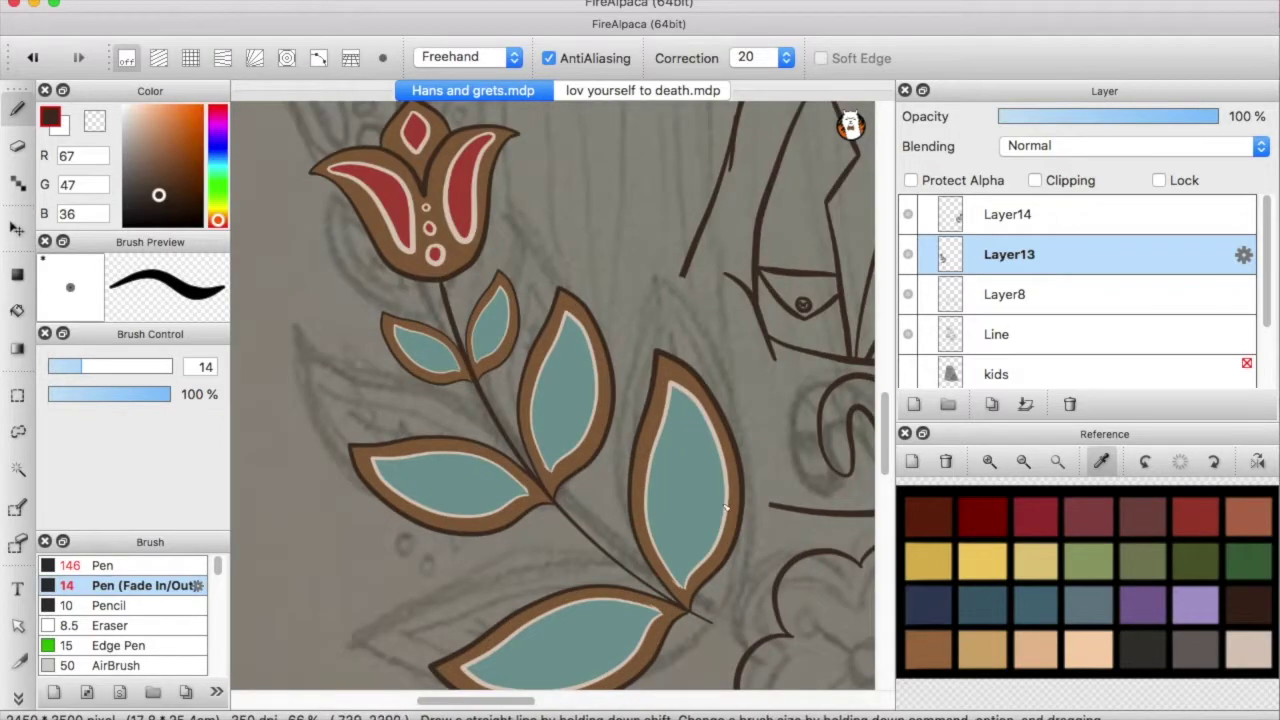
scroll(700, 620, "down", 5)
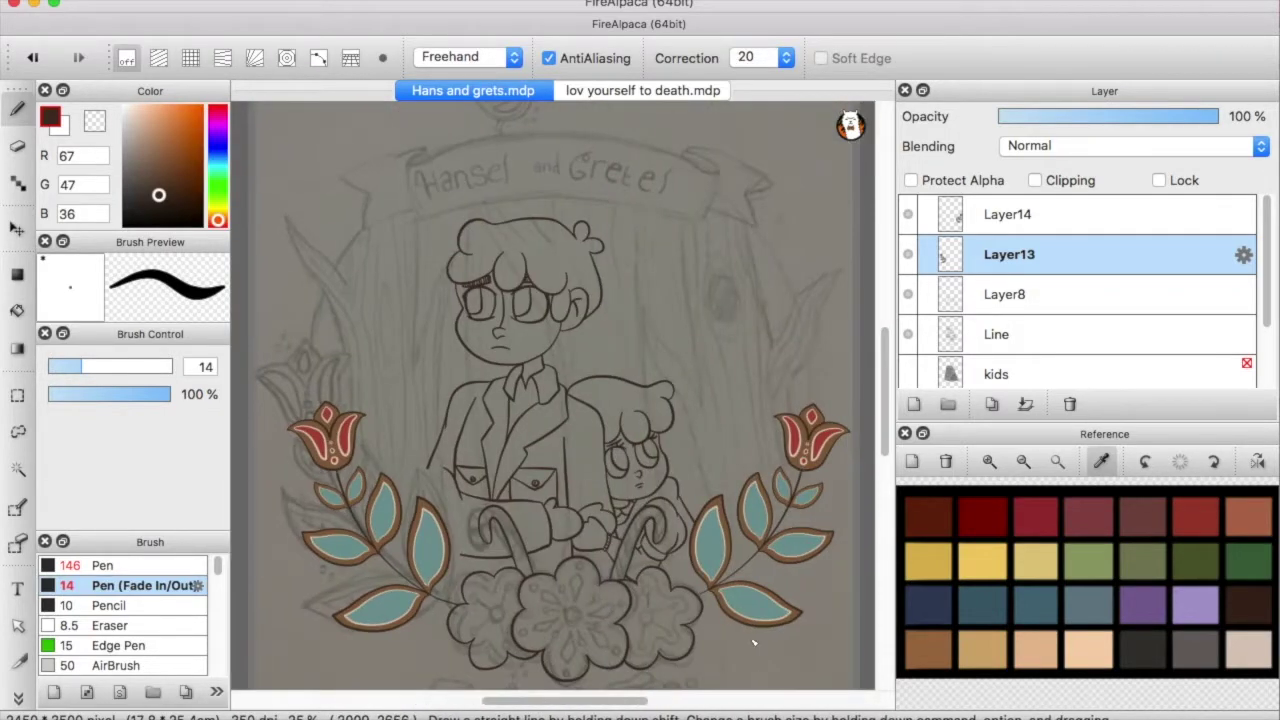
scroll(740, 600, "up", 6)
scroll(728, 565, "down", 6)
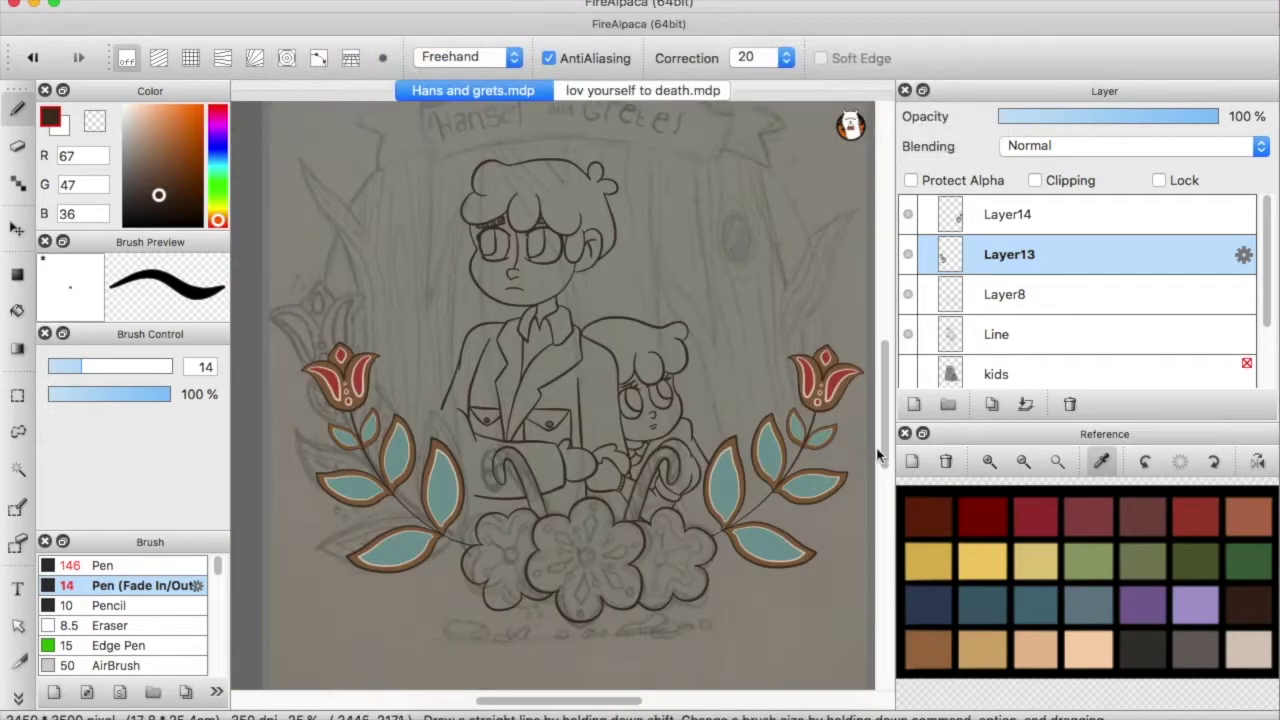
scroll(878, 455, "up", 2)
scroll(698, 667, "up", 2)
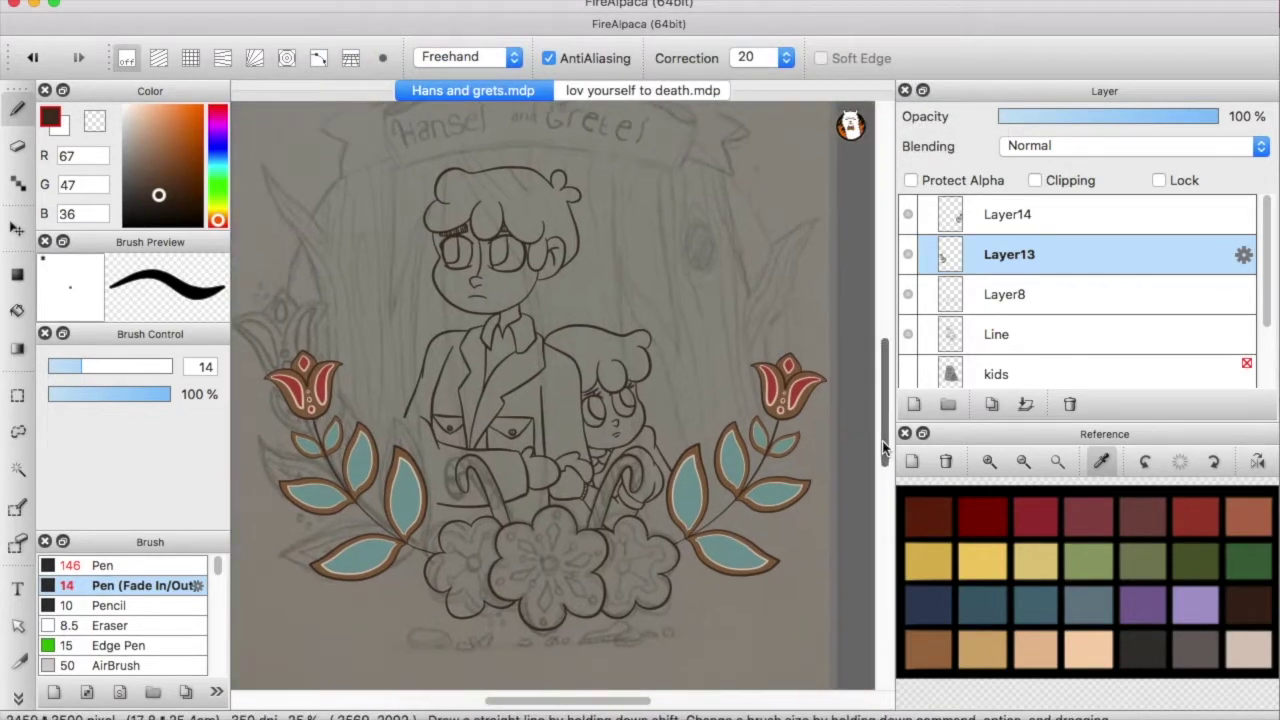
Draw a large circular arch joining the two tulips around the children on the Line layer, using the concentric-circle snap
left_click(287, 58)
left_click(925, 254)
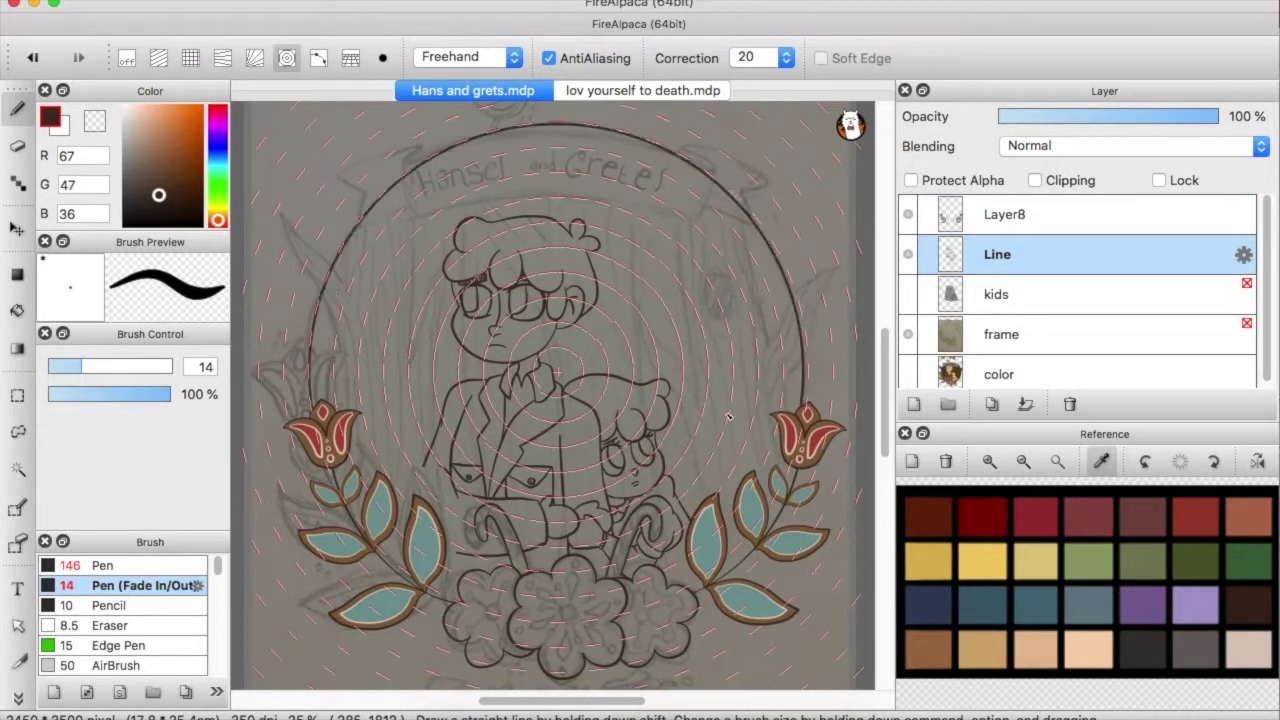
left_click_drag(650, 540, 703, 397)
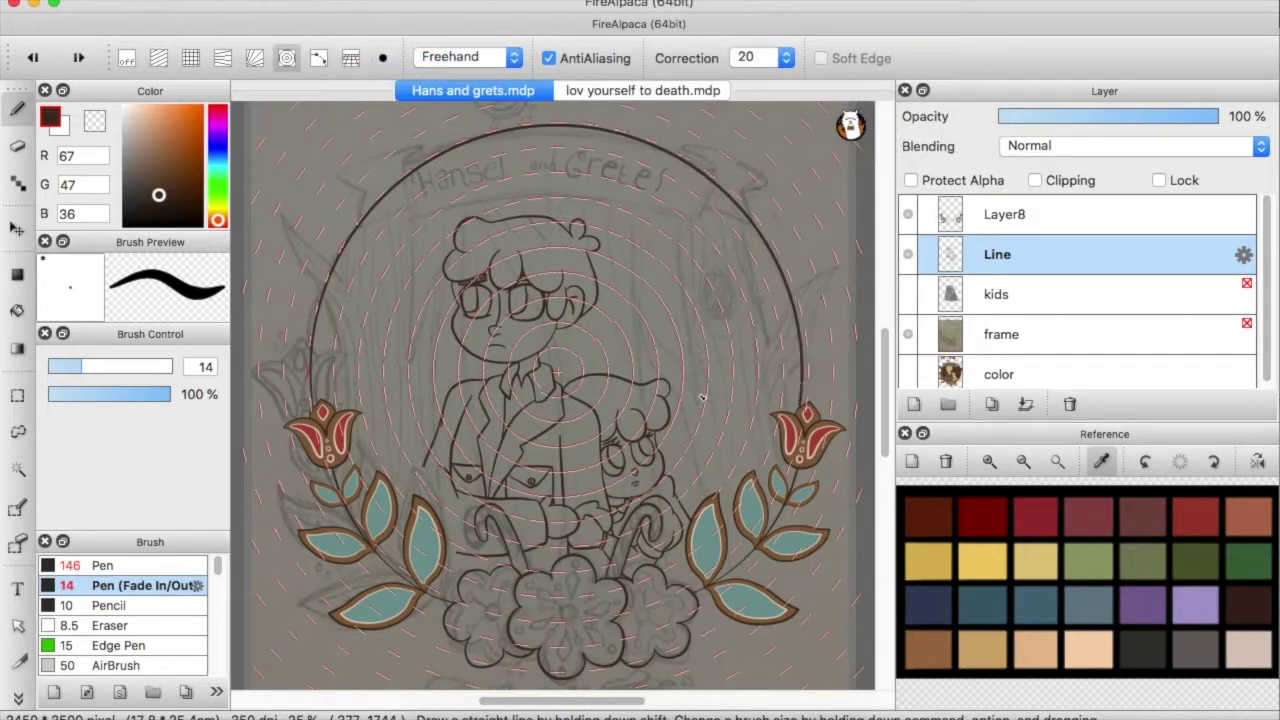
left_click(127, 58)
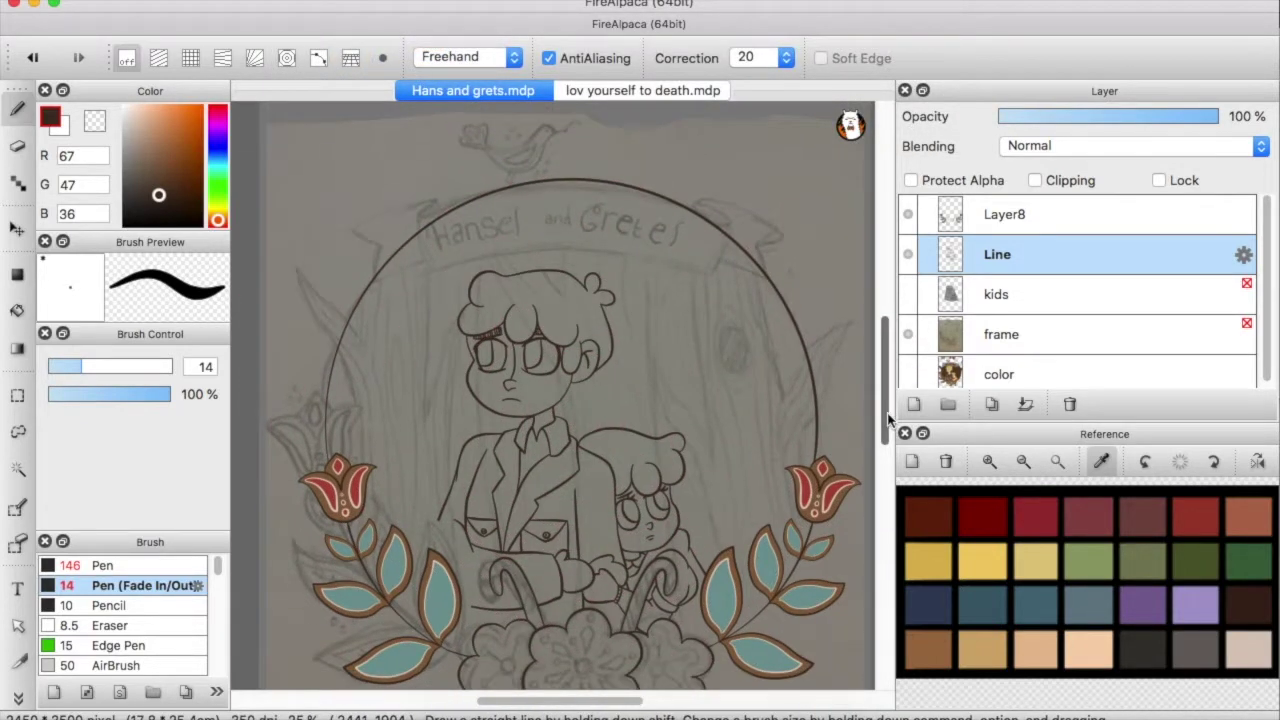
scroll(722, 372, "up", 5)
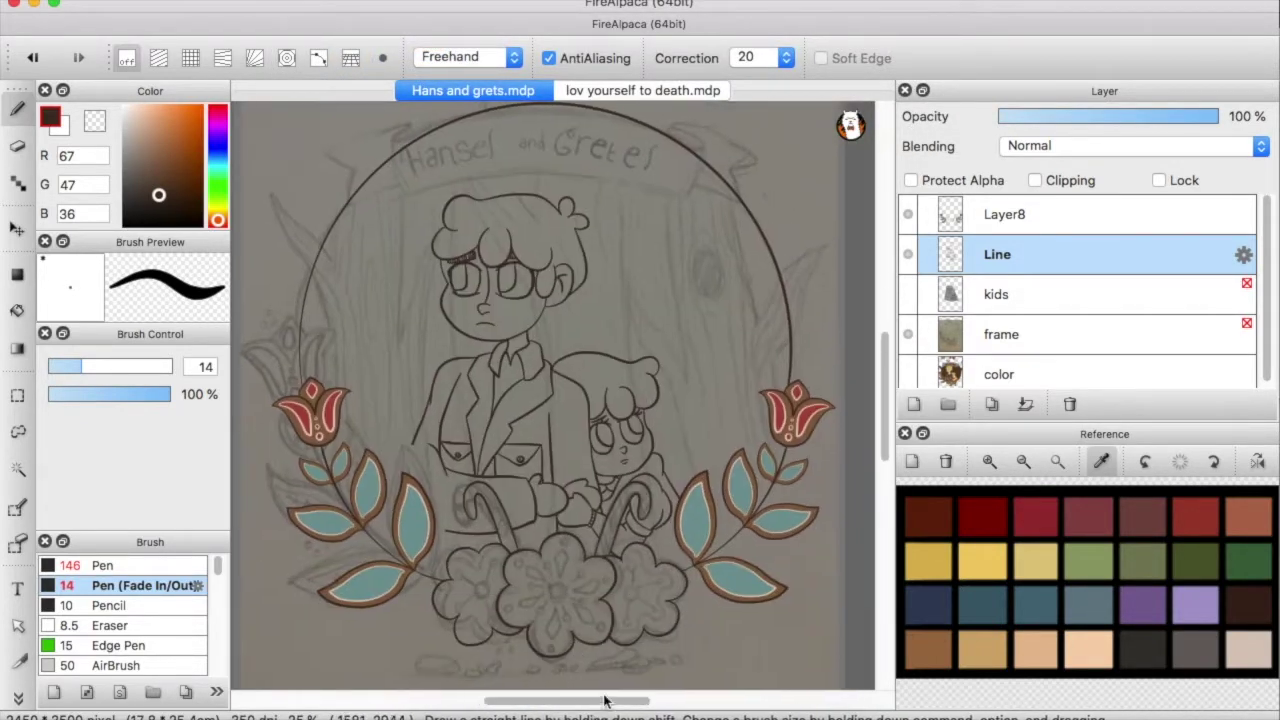
left_click_drag(598, 702, 628, 702)
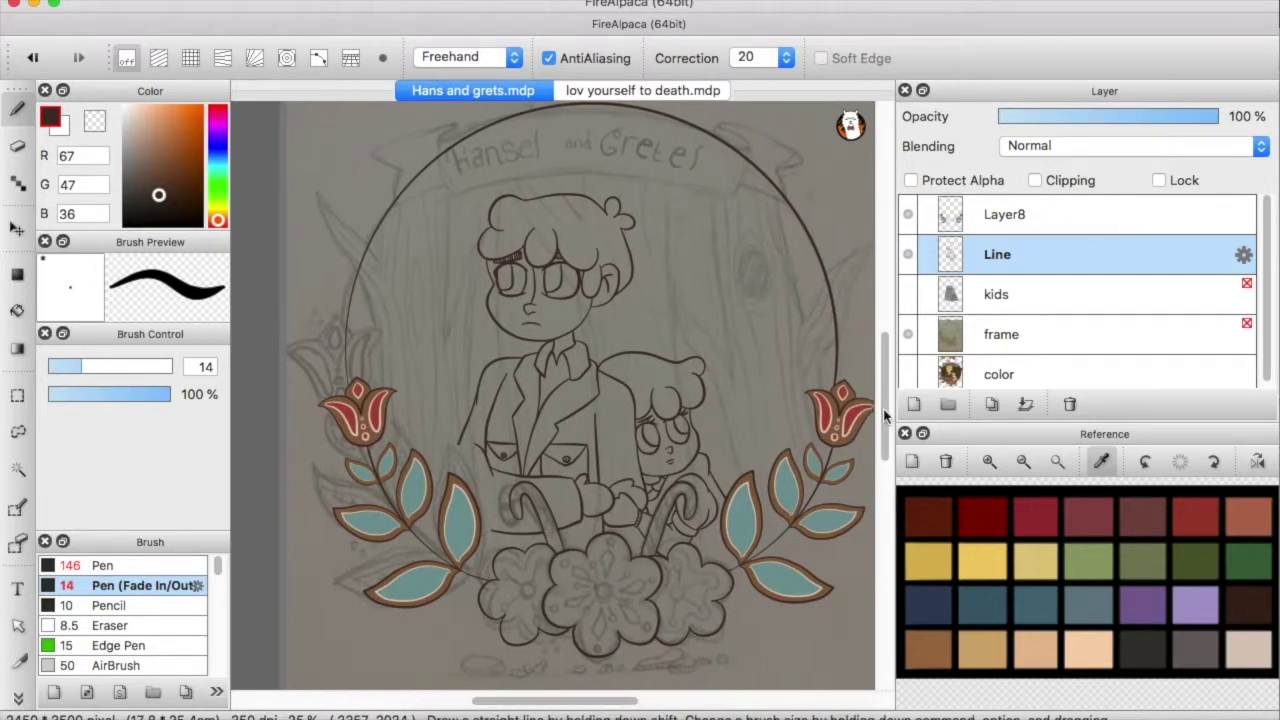
Ink the ribbon bow tie at the boy's collar
scroll(672, 478, "up", 2)
scroll(586, 545, "up", 10)
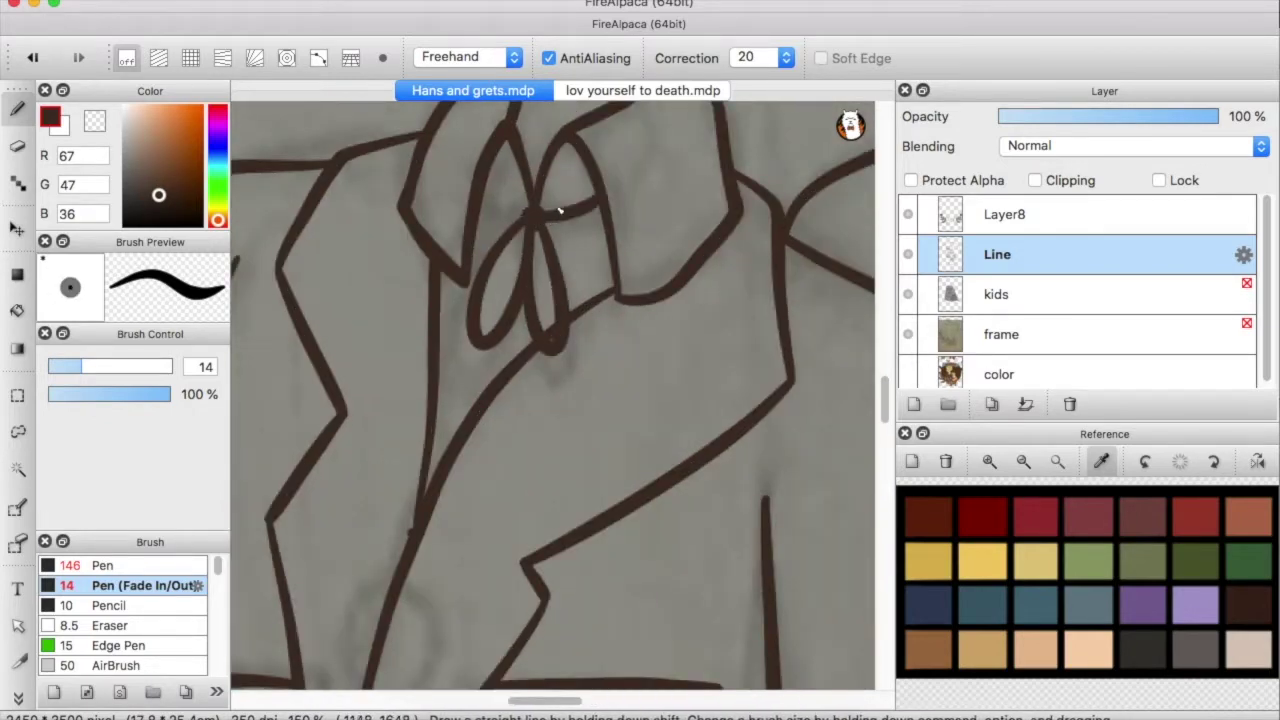
scroll(560, 210, "down", 10)
scroll(443, 381, "up", 1)
scroll(443, 381, "down", 1)
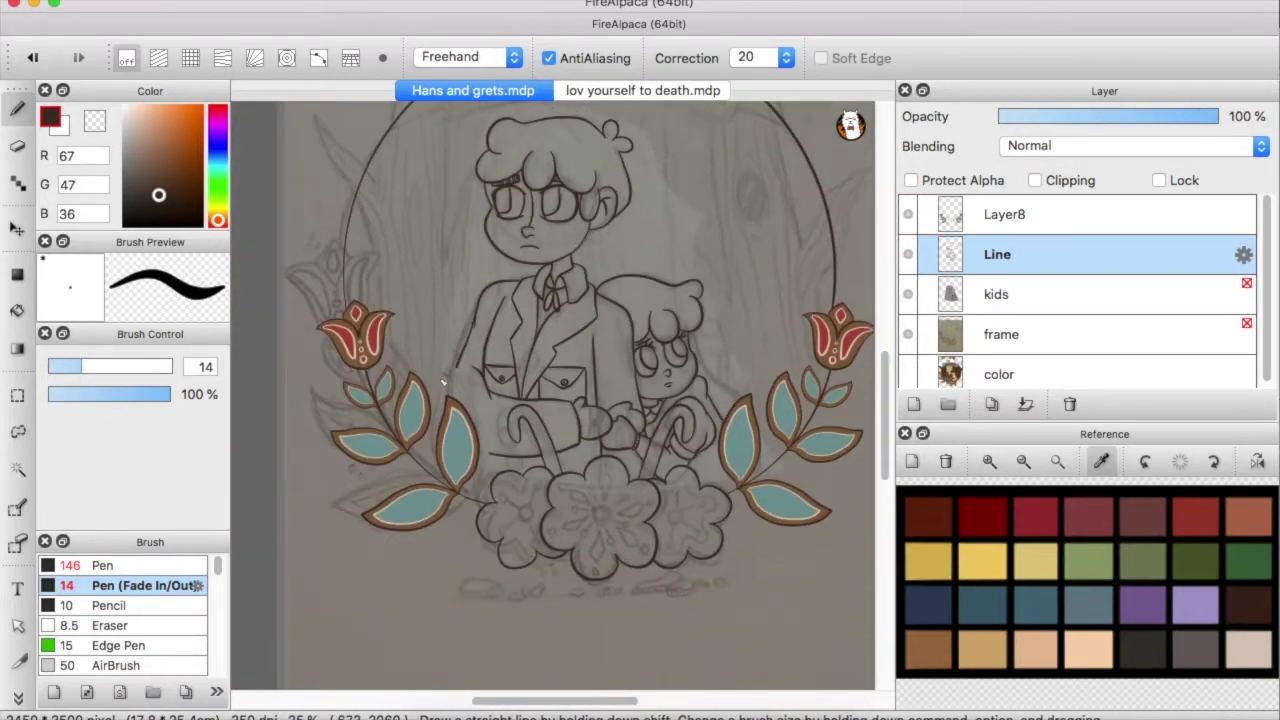
Ink the missing outer line of the boy's coat sleeve beside the left plant
scroll(443, 381, "up", 9)
left_click_drag(488, 306, 476, 345)
scroll(484, 473, "down", 5)
scroll(484, 473, "right", 2)
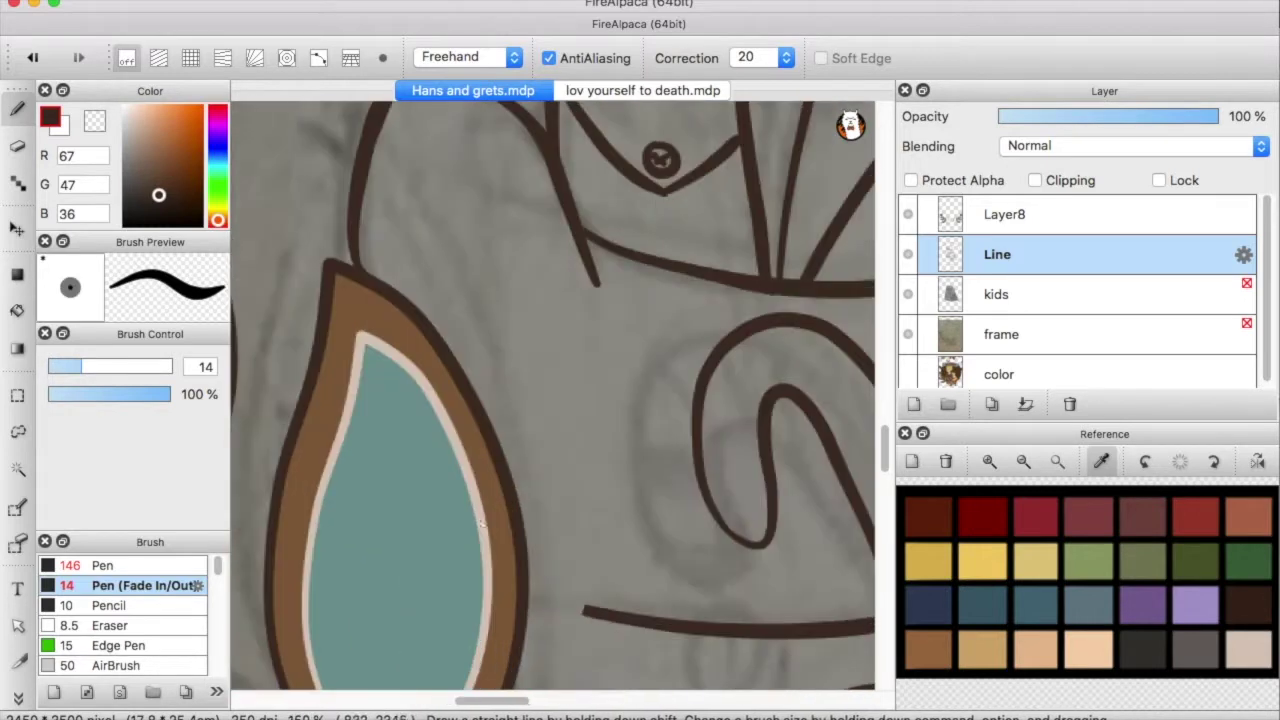
scroll(561, 602, "down", 8)
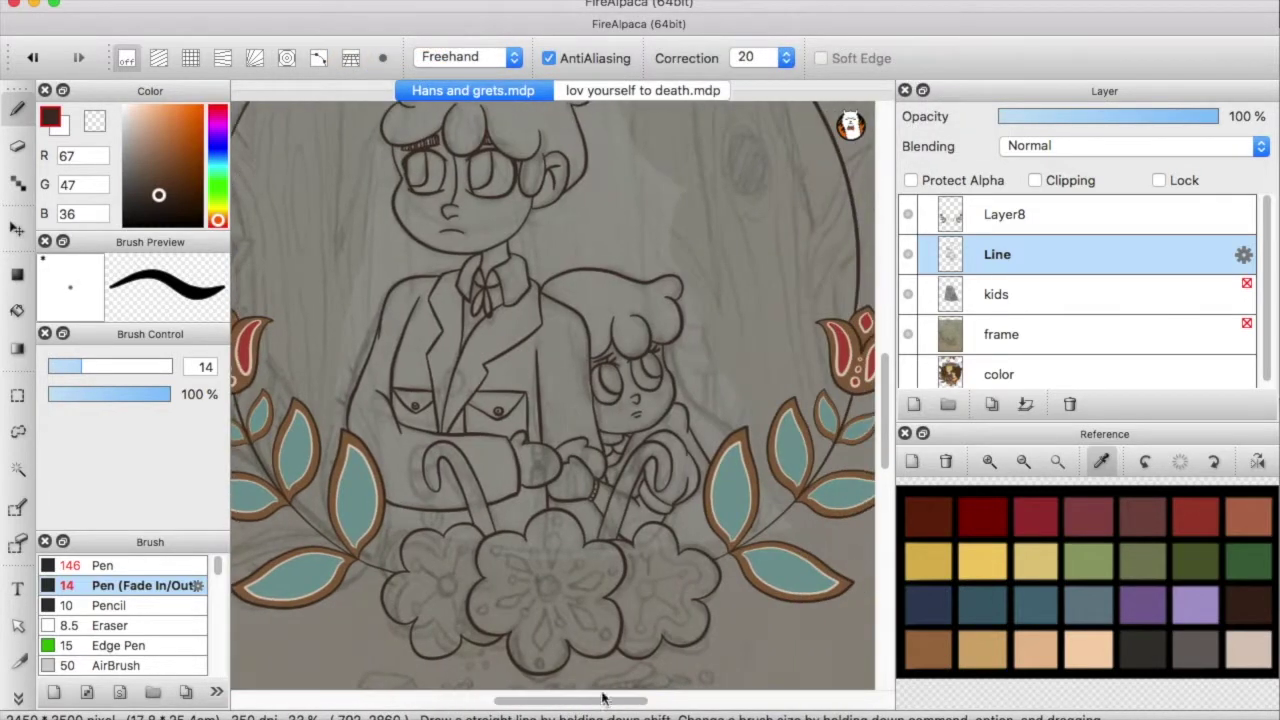
scroll(850, 507, "down", 3)
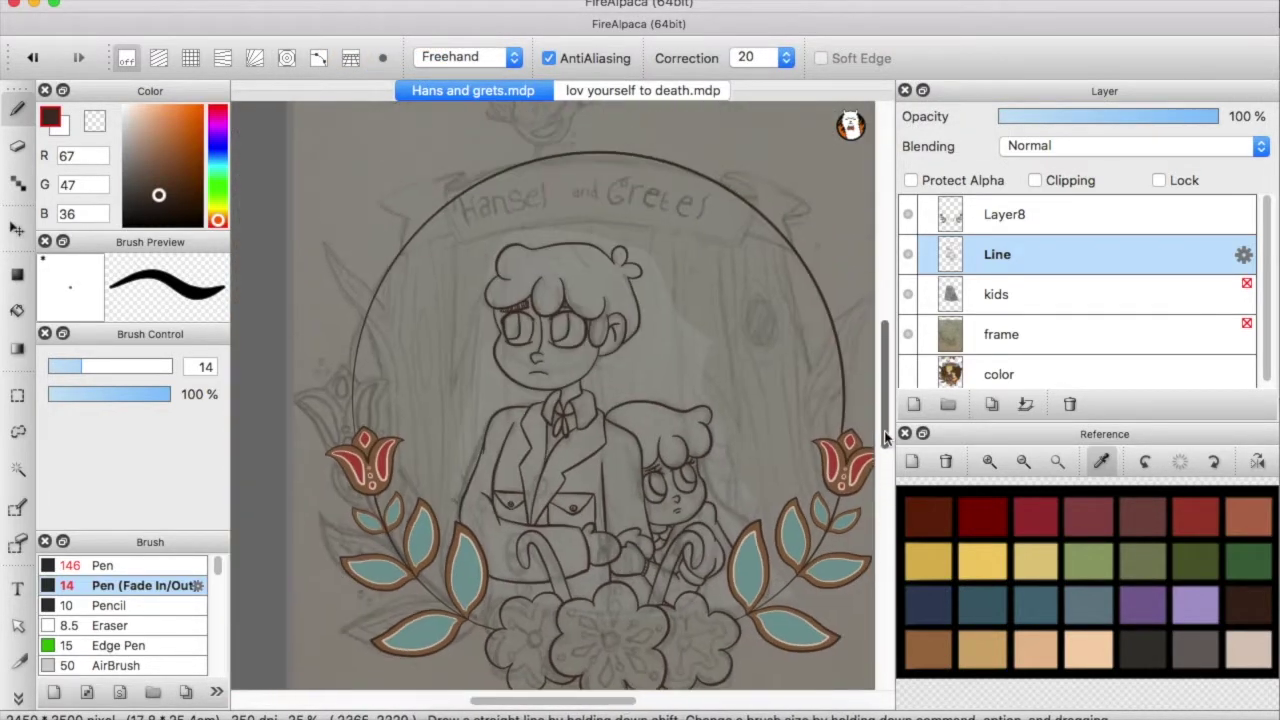
Add a new layer above Layer8 for inking the bird on top of the arch
scroll(591, 690, "up", 2)
left_click(1004, 214)
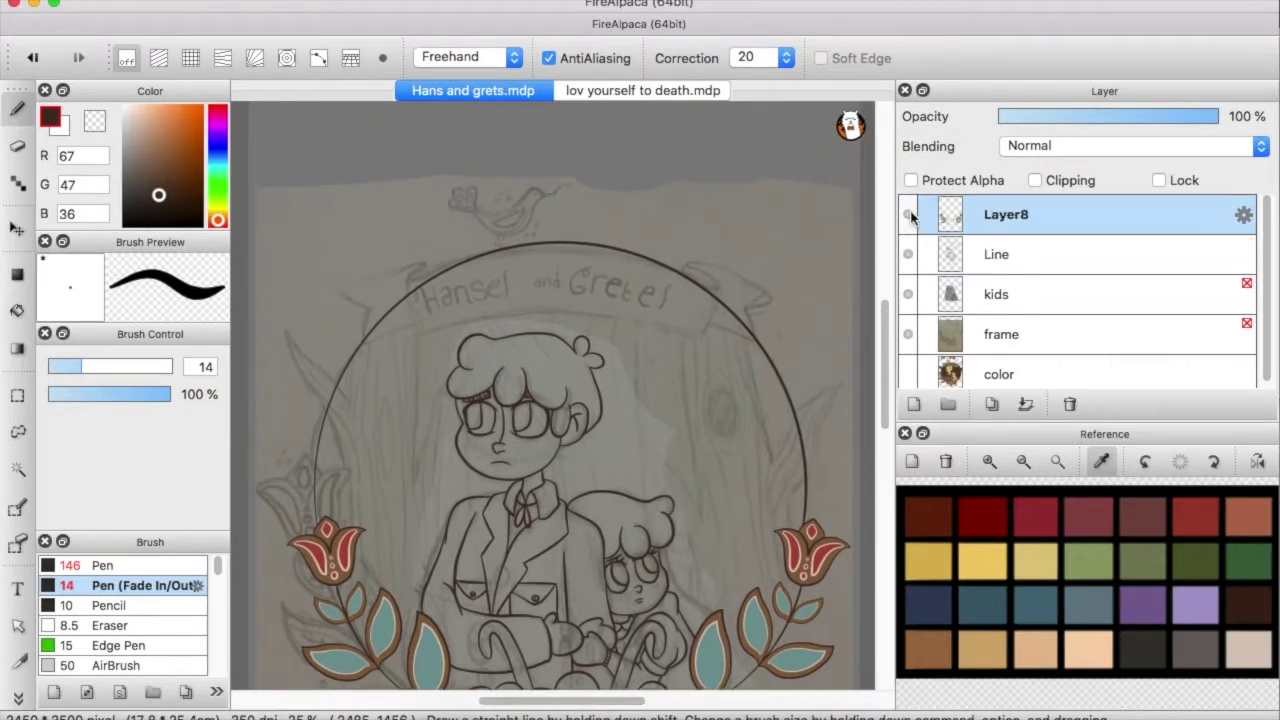
left_click(913, 404)
scroll(441, 297, "up", 5)
scroll(441, 297, "up", 3)
key("super+z")
left_click_drag(623, 252, 549, 297)
key("super+z")
left_click_drag(455, 282, 512, 412)
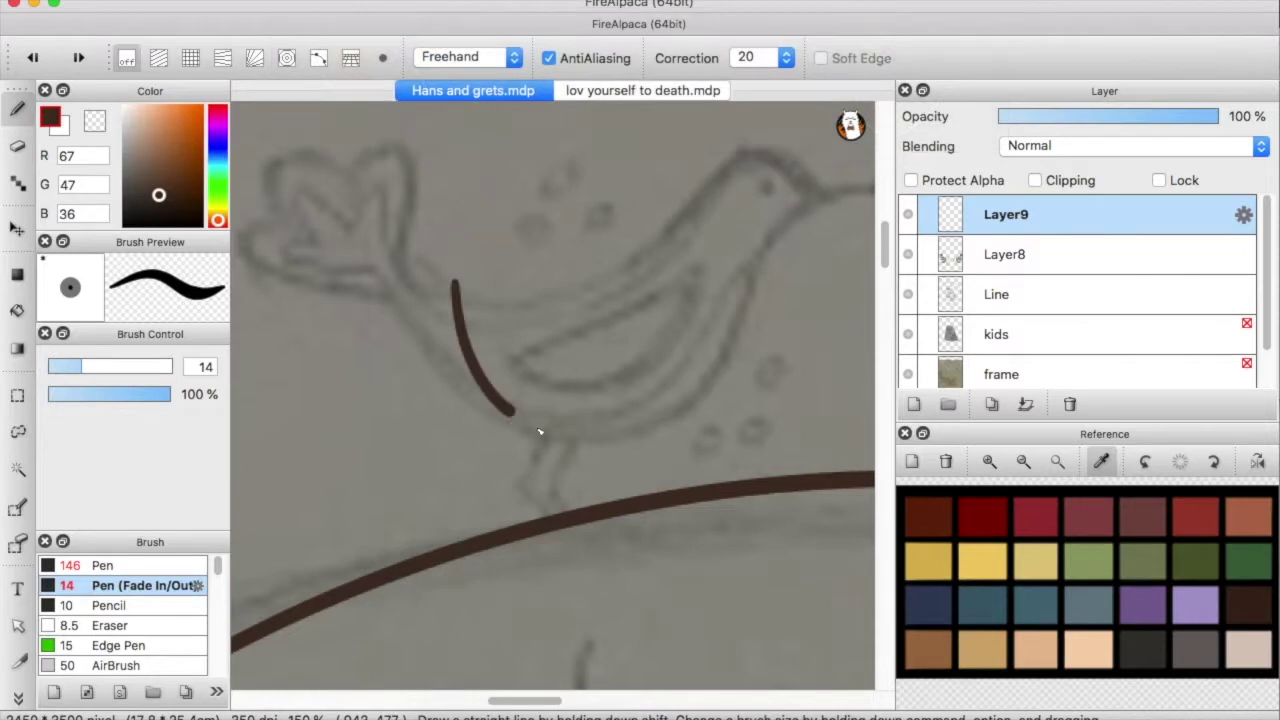
key("super+z")
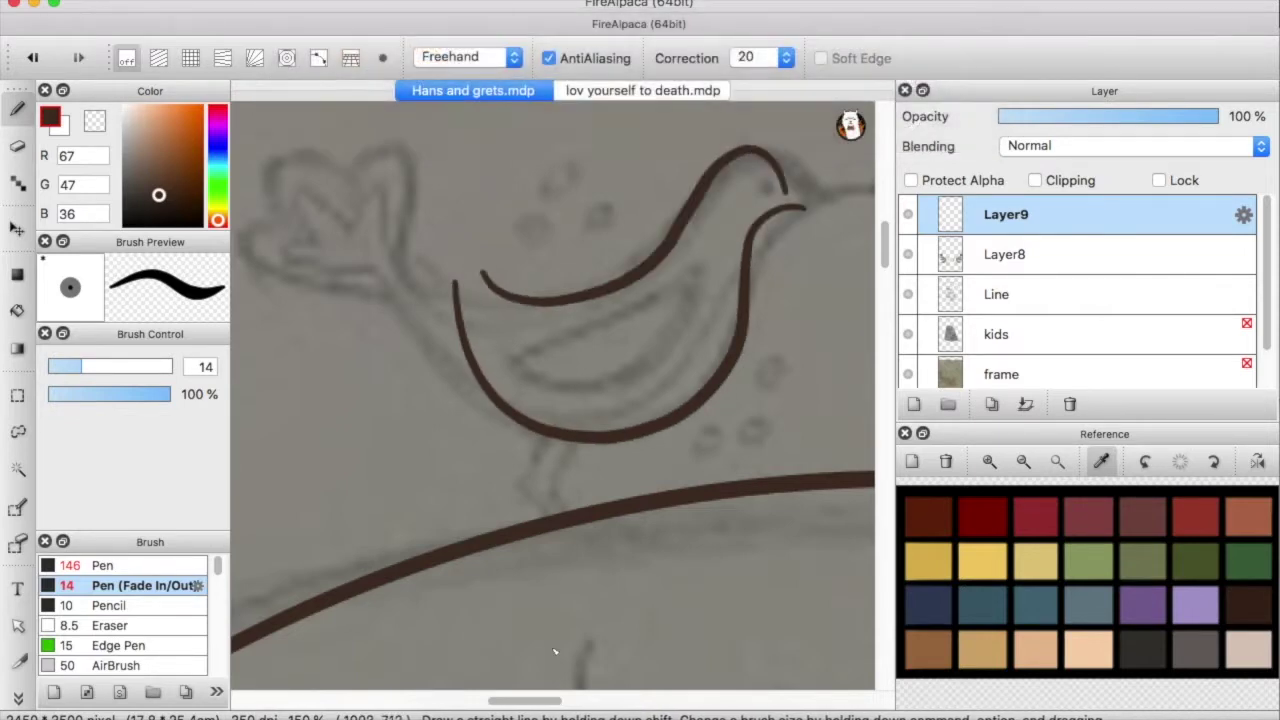
key("super+z")
mouse_move(614, 214)
left_mouse_down()
mouse_move(667, 156)
mouse_move(712, 240)
left_mouse_up()
key("super+z")
left_click_drag(404, 330, 580, 277)
key("super+z")
Ink the bird's back, belly, head and beak outline and trim the rough neck line with the eraser
mouse_move(627, 198)
left_mouse_down()
mouse_move(457, 300)
mouse_move(593, 446)
left_mouse_up()
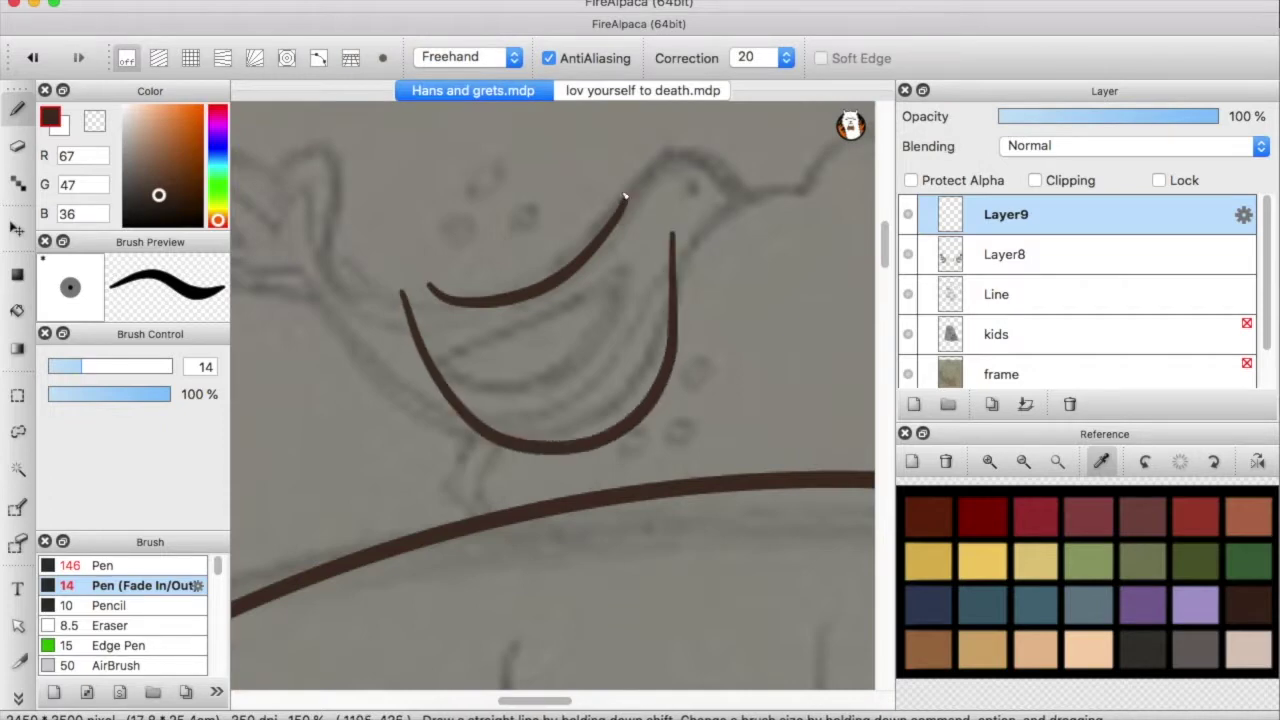
left_click_drag(624, 205, 700, 190)
key("super+z")
mouse_move(625, 200)
left_mouse_down()
mouse_move(718, 192)
mouse_move(741, 205)
mouse_move(724, 153)
mouse_move(673, 252)
left_mouse_up()
key("super+z")
key("e")
left_click(80, 367)
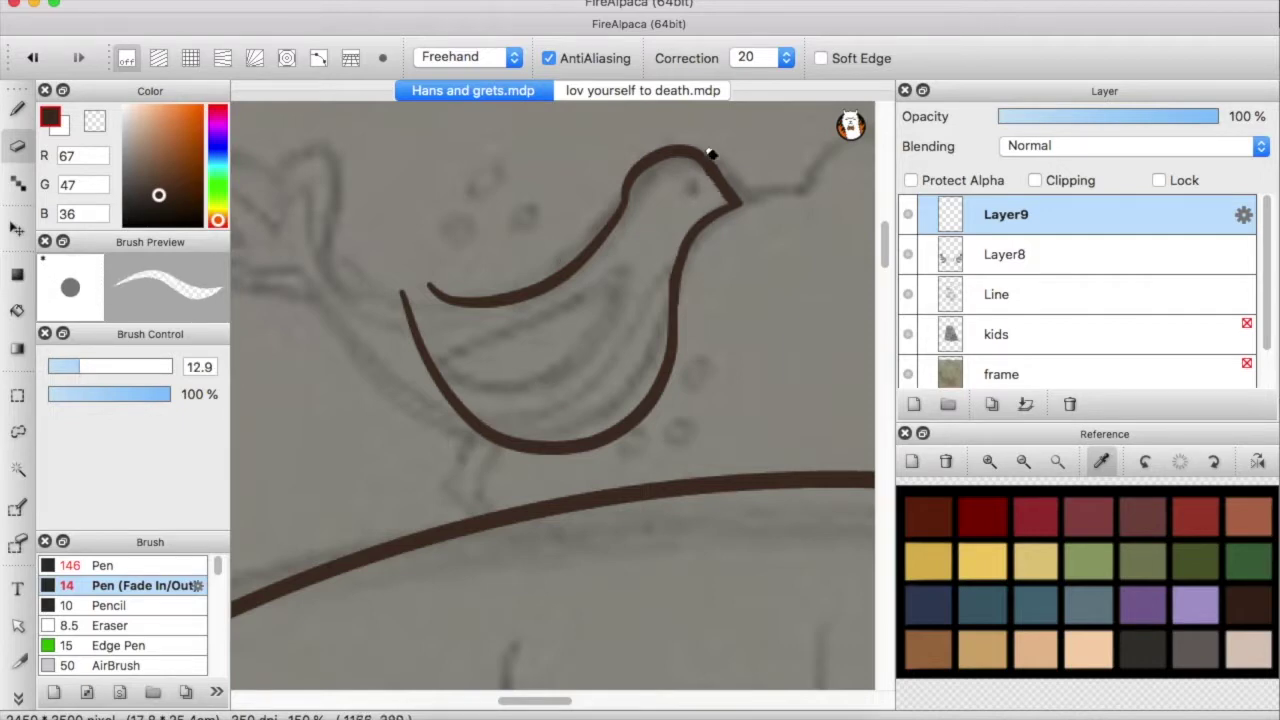
left_click_drag(634, 157, 622, 200)
key("b")
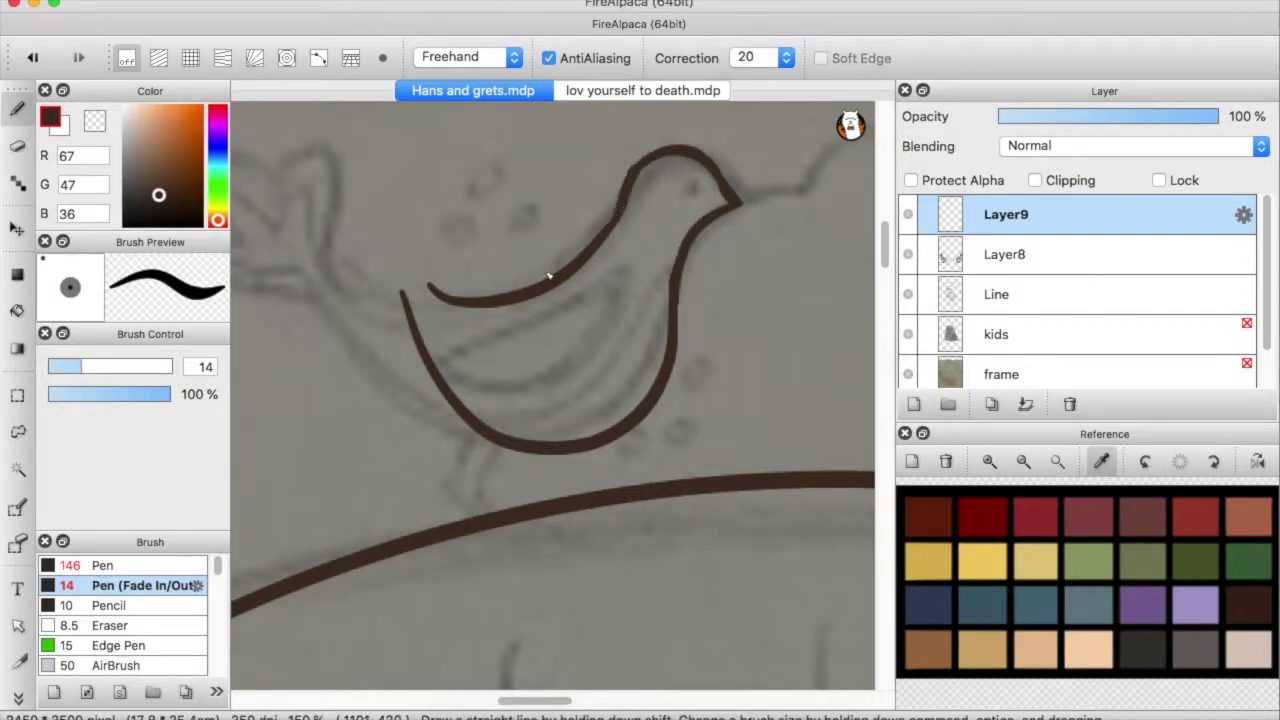
Ink a three-lobed tail on the bird and erase the lines between the lobes inside it
left_click_drag(456, 204, 430, 284)
scroll(494, 322, "left", 5)
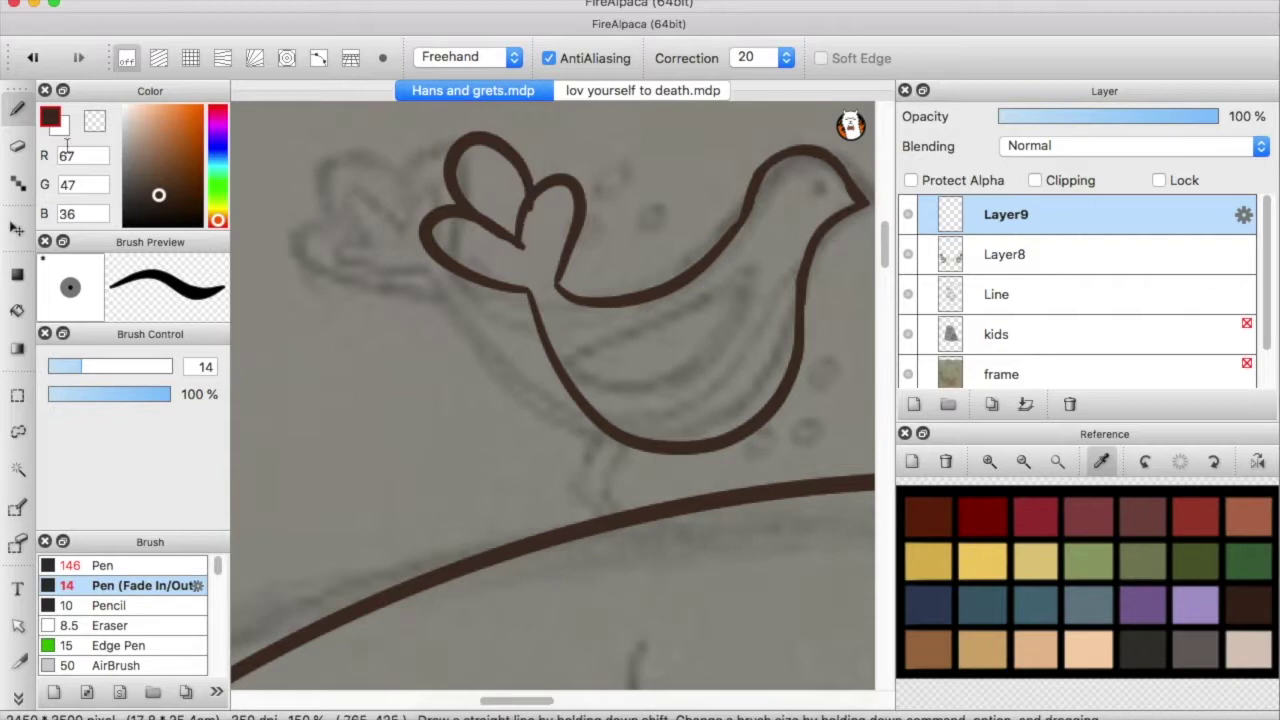
key("e")
left_click_drag(480, 214, 520, 246)
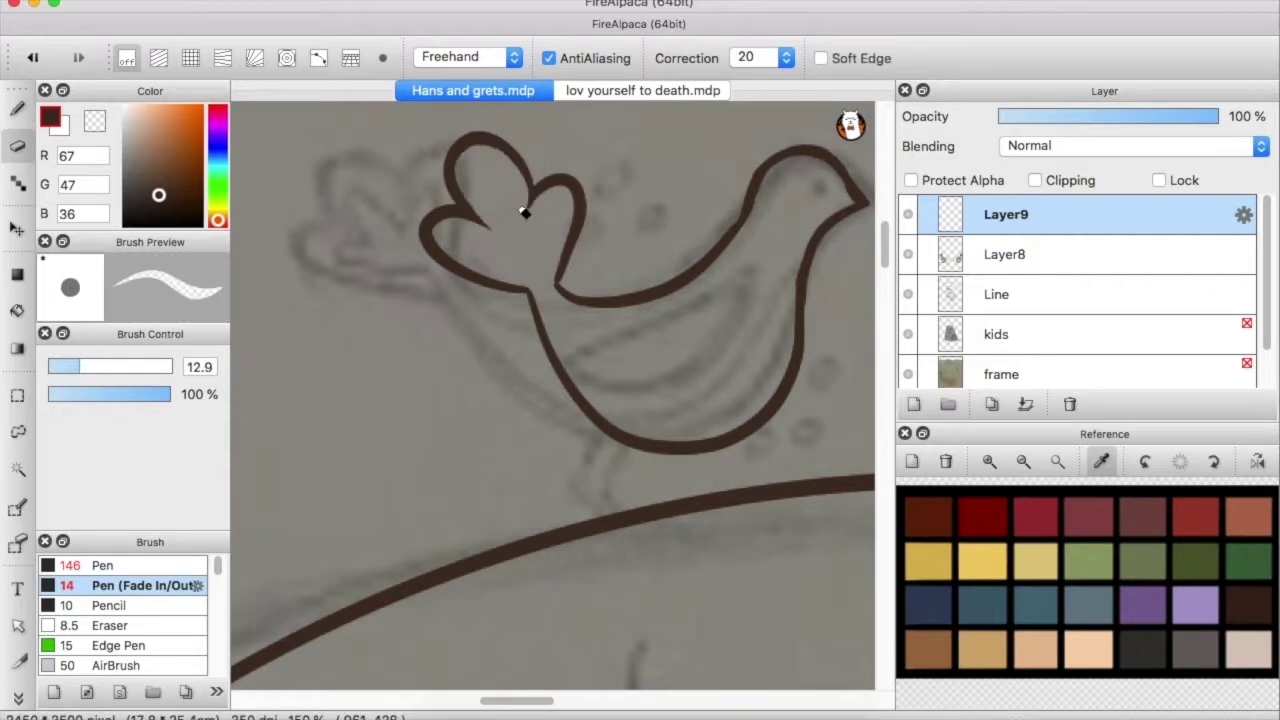
key("b")
Ink the bird's legs down to the arch
scroll(452, 452, "right", 8)
key("super+z")
key("super+z")
left_click_drag(462, 456, 474, 502)
left_click_drag(442, 458, 471, 506)
scroll(471, 508, "down", 3)
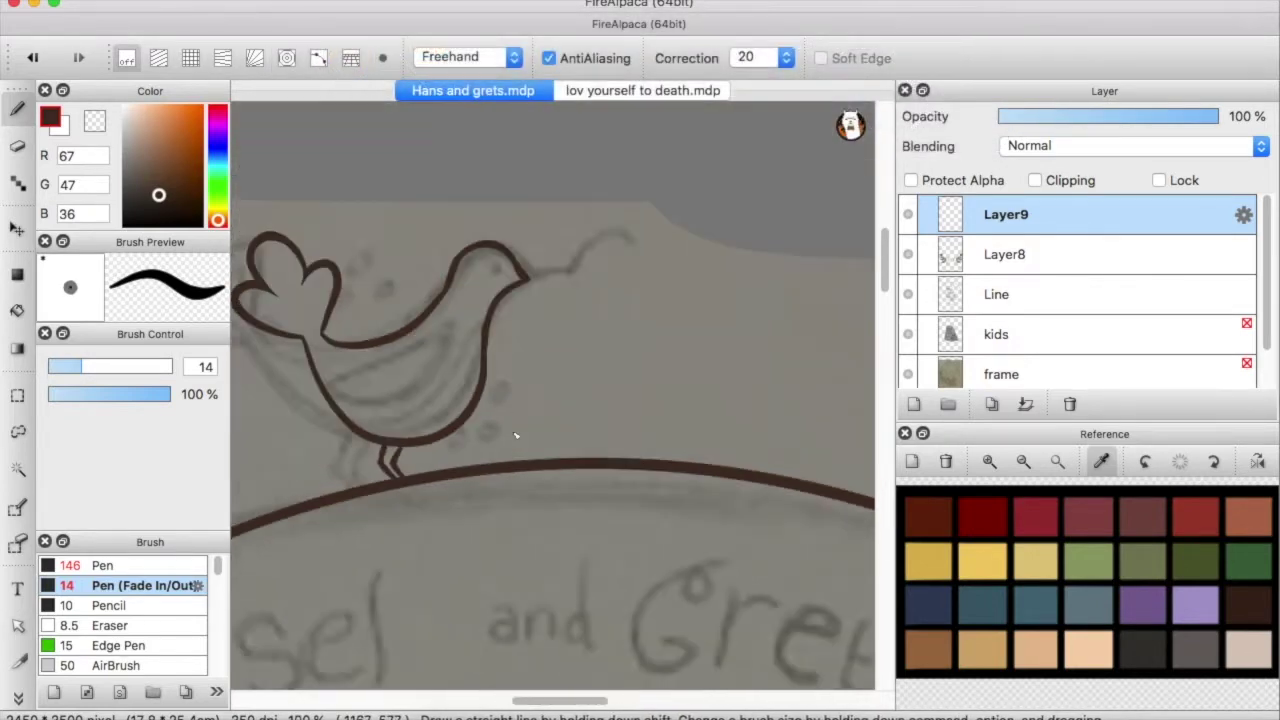
On a new layer, draw the tail's teardrops and dots, the eye and the wing in pale beige (RGB 218, 200, 189)
scroll(514, 434, "left", 5)
scroll(522, 300, "up", 3)
mouse_move(425, 265)
left_mouse_down()
mouse_move(490, 338)
mouse_move(423, 252)
left_mouse_up()
left_click_drag(520, 440, 394, 384)
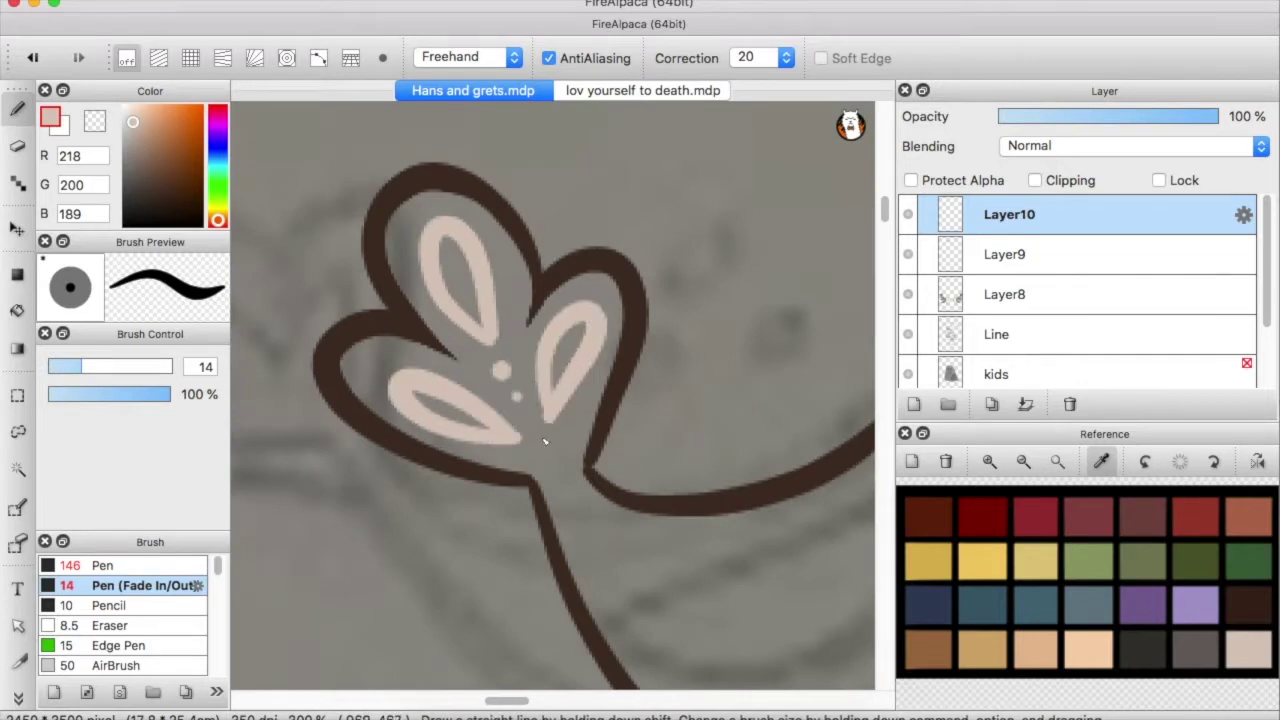
scroll(544, 442, "down", 3)
scroll(428, 400, "up", 1)
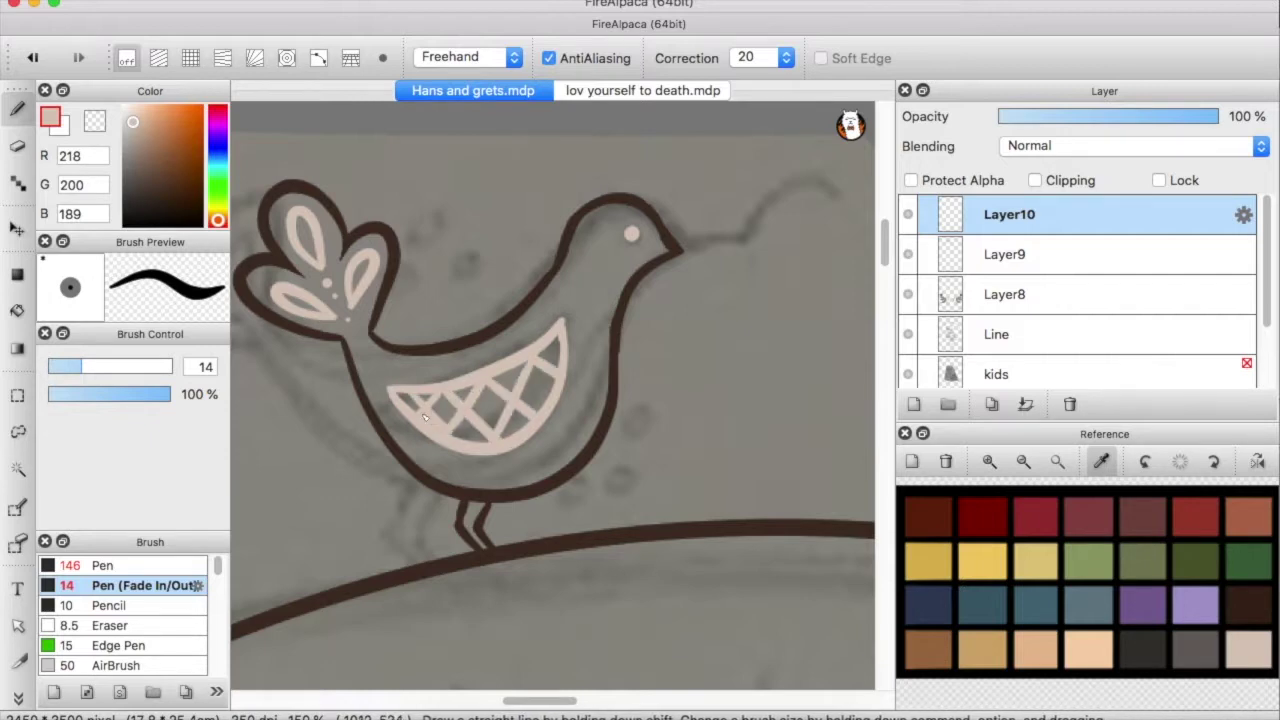
key("ctrl+z")
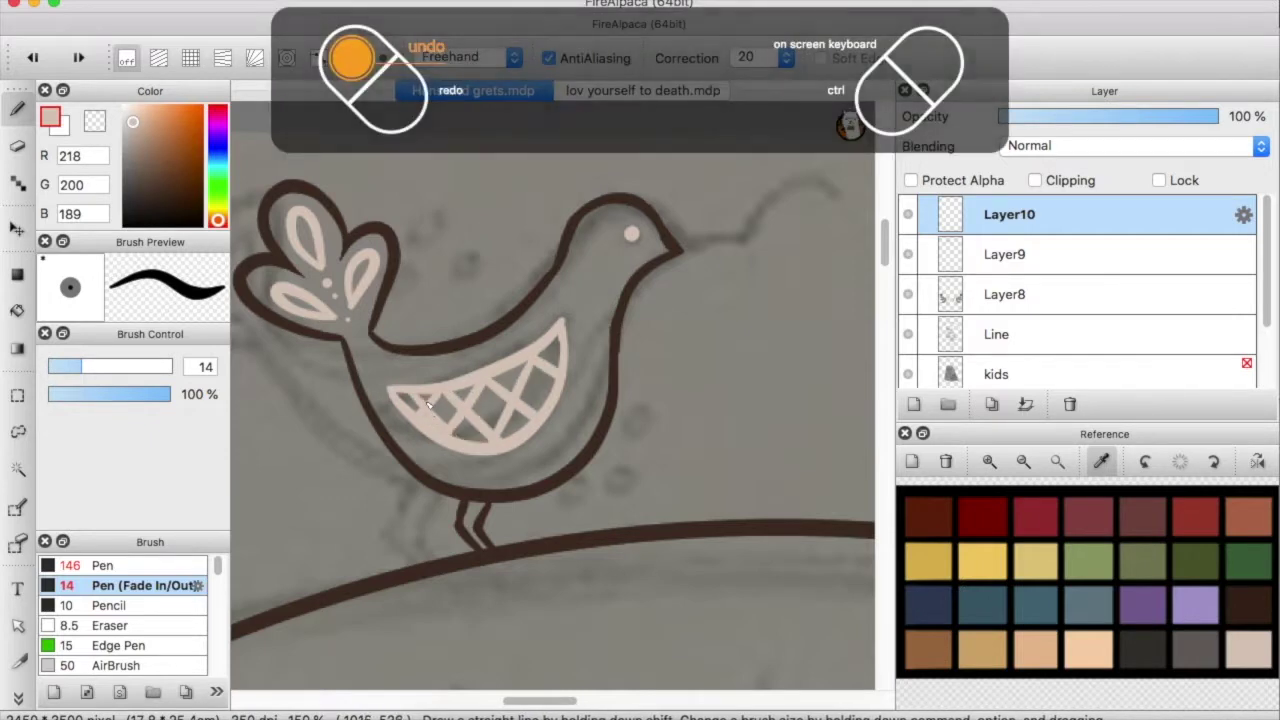
left_click_drag(410, 394, 432, 424)
left_click_drag(440, 394, 460, 440)
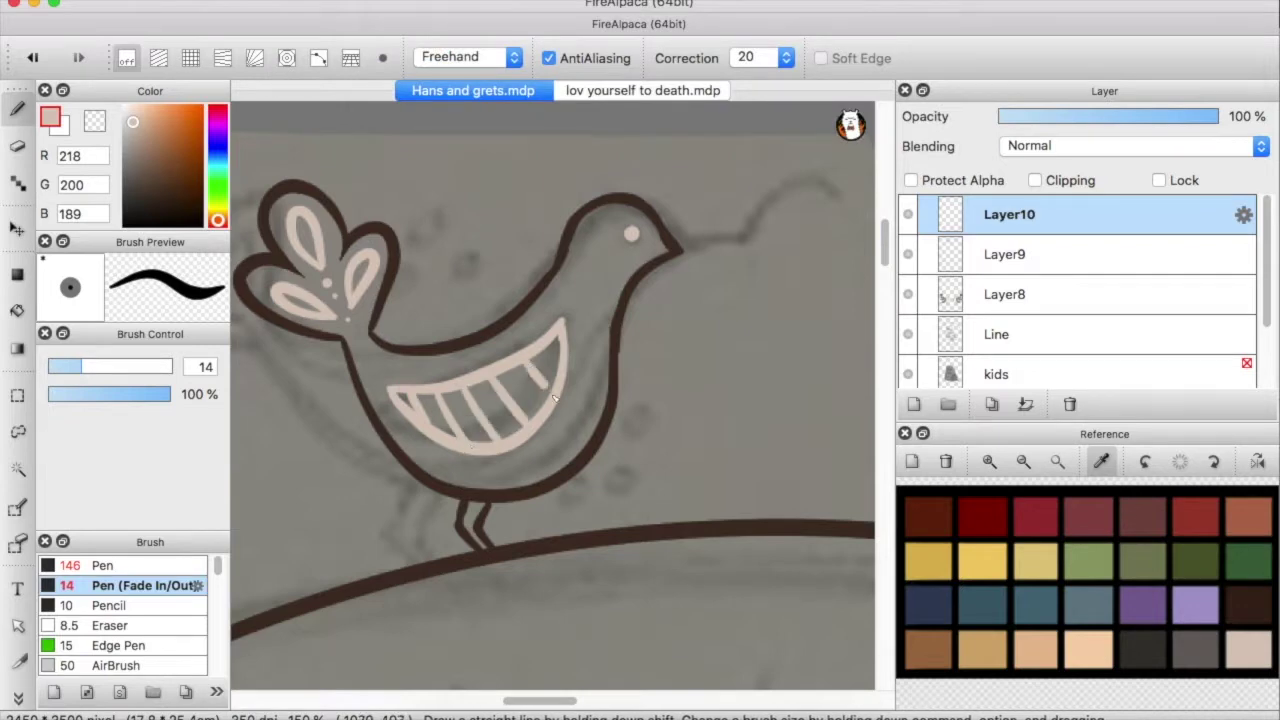
key("ctrl+z")
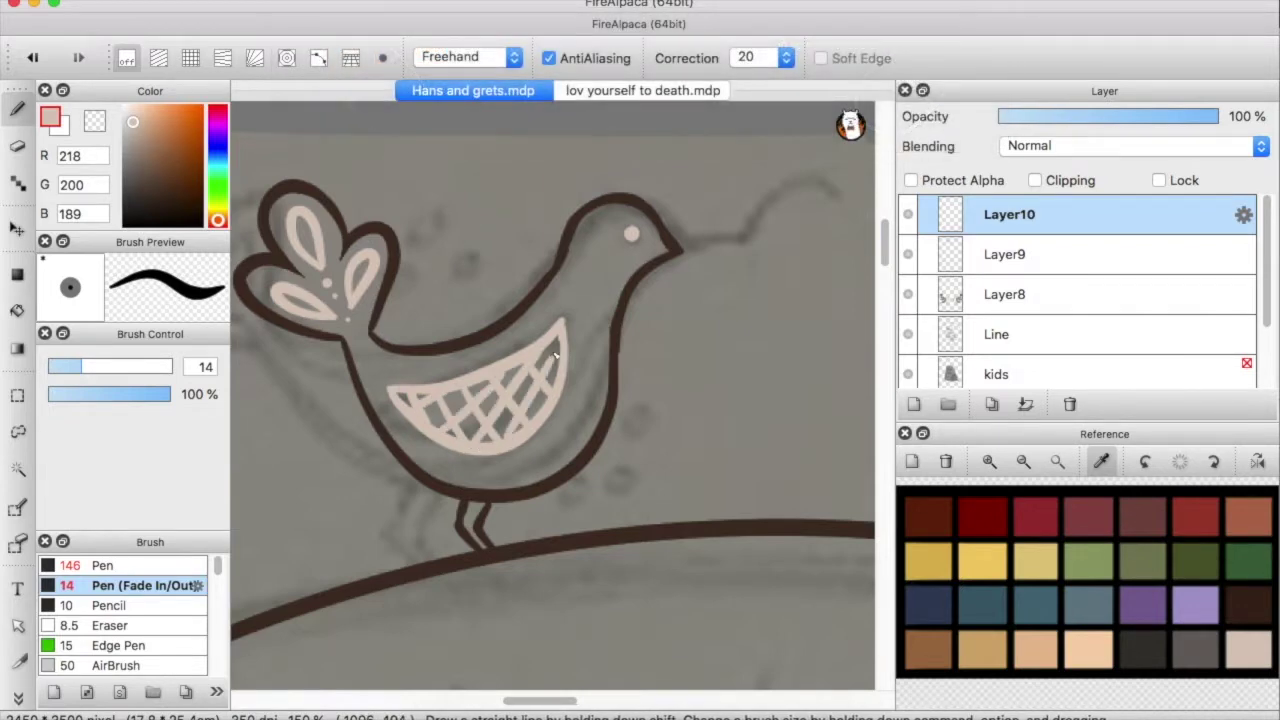
key("ctrl+z")
key("ctrl+z")
key("ctrl+z")
key("ctrl+z")
key("ctrl+z")
key("ctrl+z")
left_click_drag(470, 440, 540, 372)
key("ctrl+z")
Draw two curved feather strokes inside the bird's wing
mouse_move(400, 395)
left_mouse_down()
mouse_move(467, 430)
mouse_move(441, 434)
mouse_move(545, 392)
left_mouse_up()
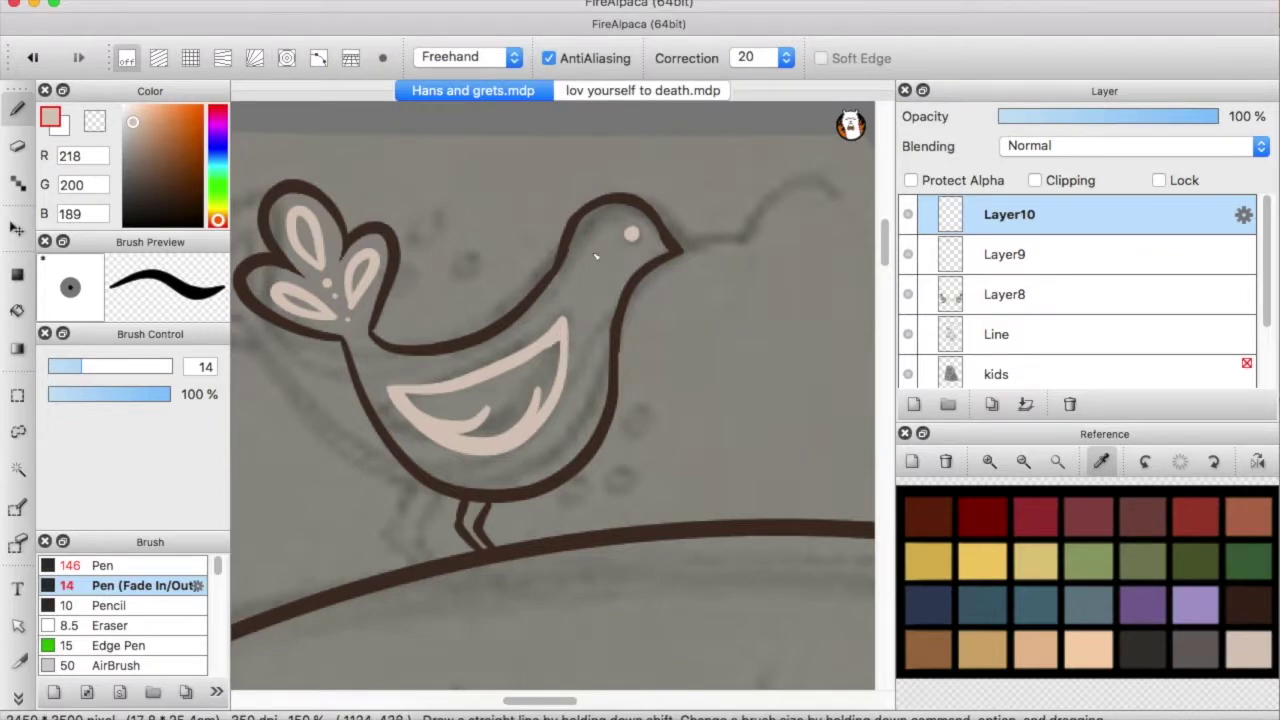
key("ctrl+z")
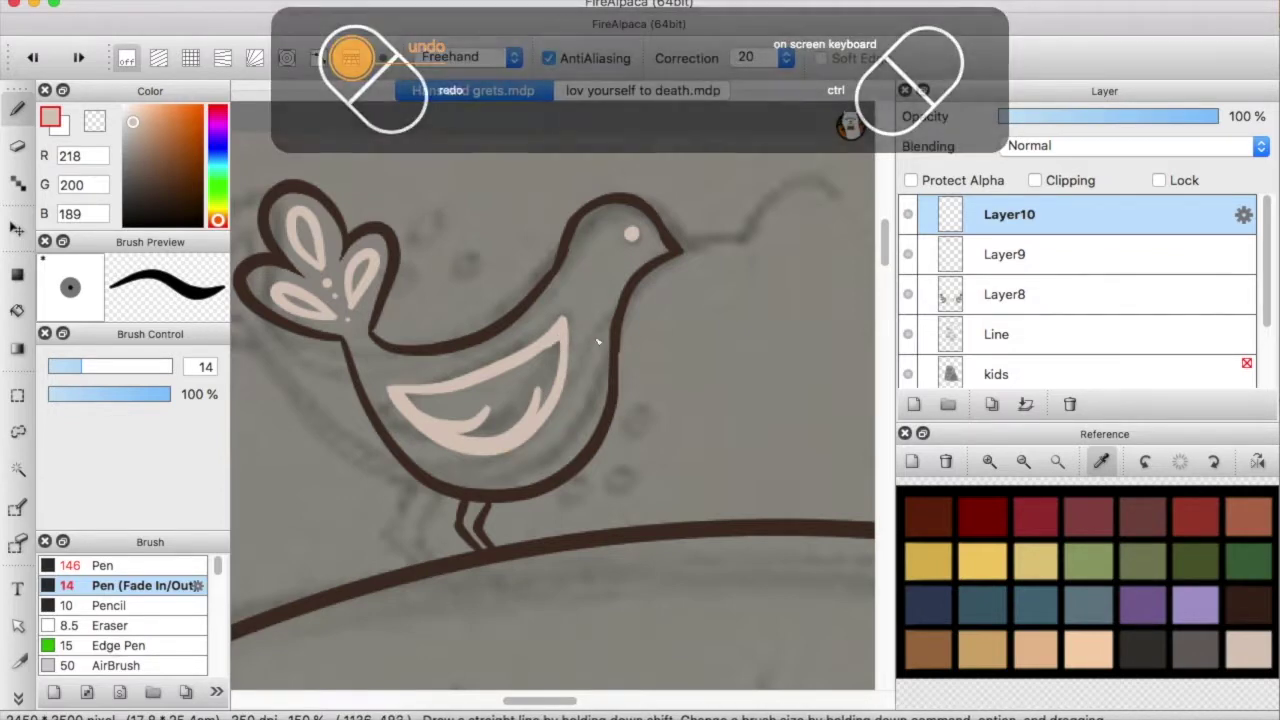
scroll(526, 349, "up", 2)
scroll(521, 399, "down", 2)
scroll(553, 395, "right", 2)
scroll(553, 395, "down", 5)
scroll(843, 216, "up", 10)
scroll(675, 466, "down", 5)
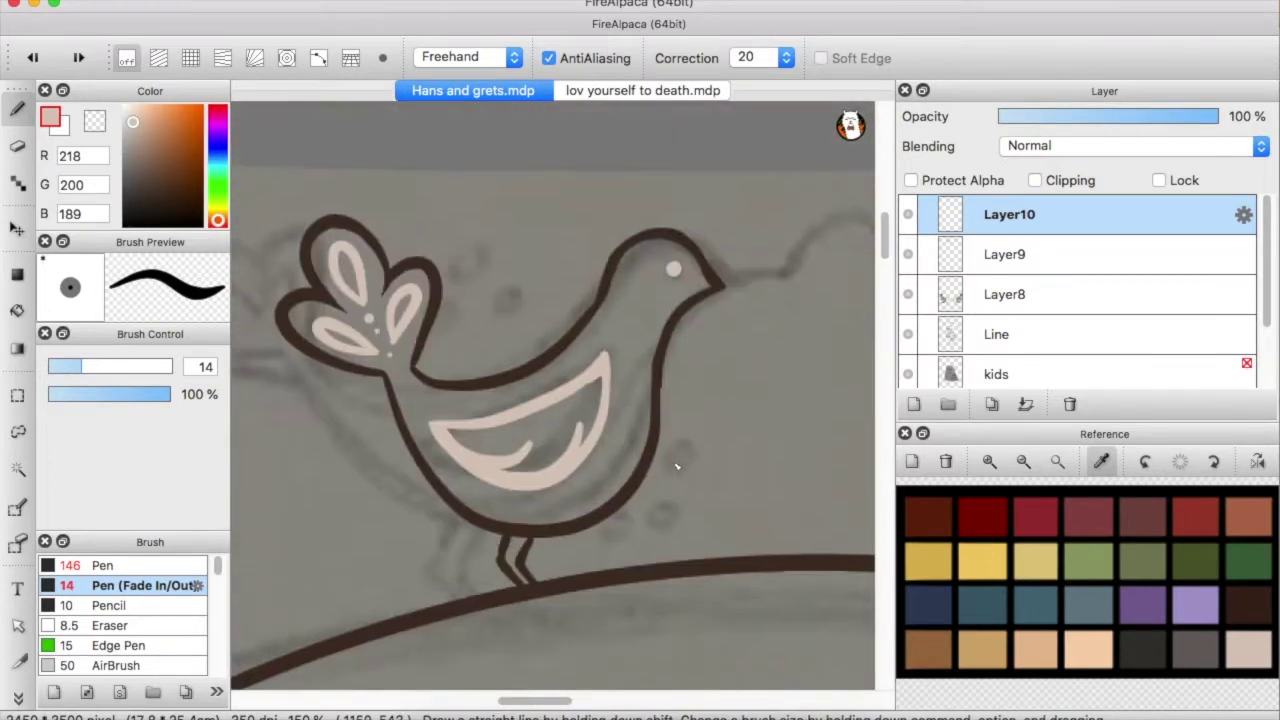
Draw a row of beige dots across the bird's neck as a collar
scroll(644, 328, "down", 3)
scroll(600, 340, "right", 1)
scroll(537, 352, "up", 4)
key("ctrl+z")
key("ctrl+z")
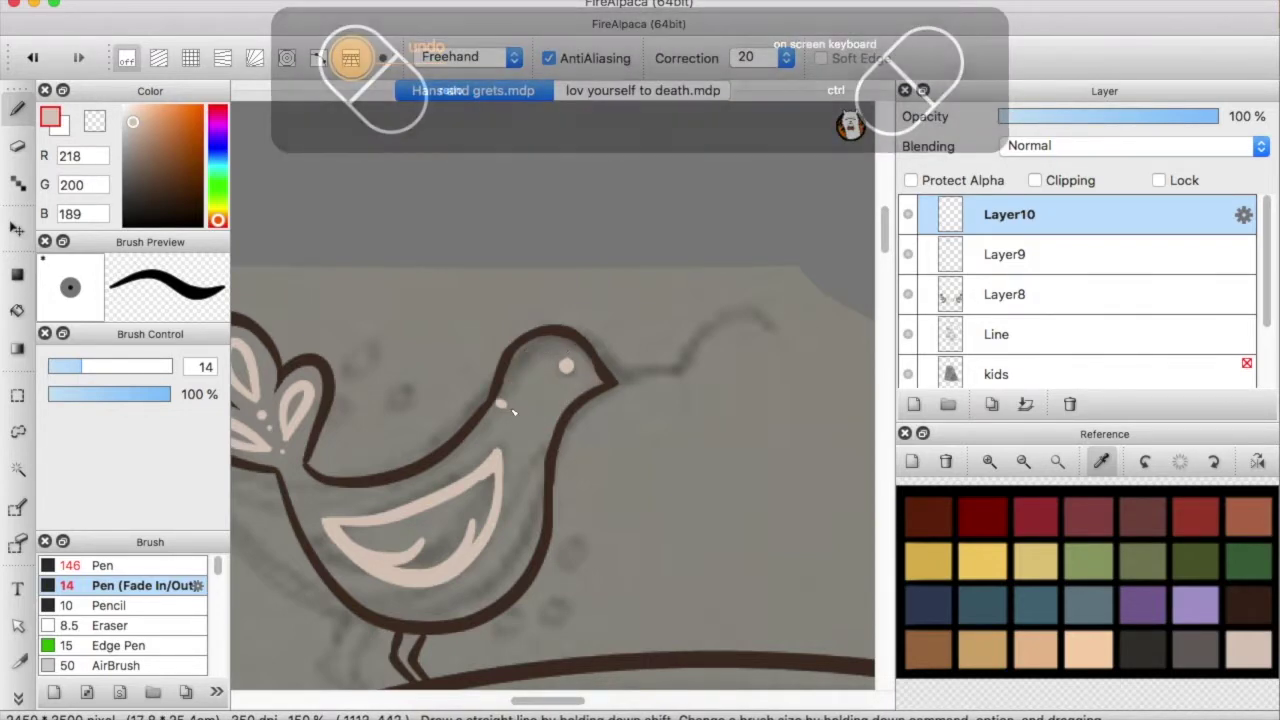
left_click_drag(513, 412, 520, 416)
left_click_drag(530, 420, 538, 424)
scroll(540, 420, "down", 3)
Add Layer11 above Layer8, hide Layer10 and sample the plants' brown (RGB 135, 97, 66) for the bird
left_click(1005, 294)
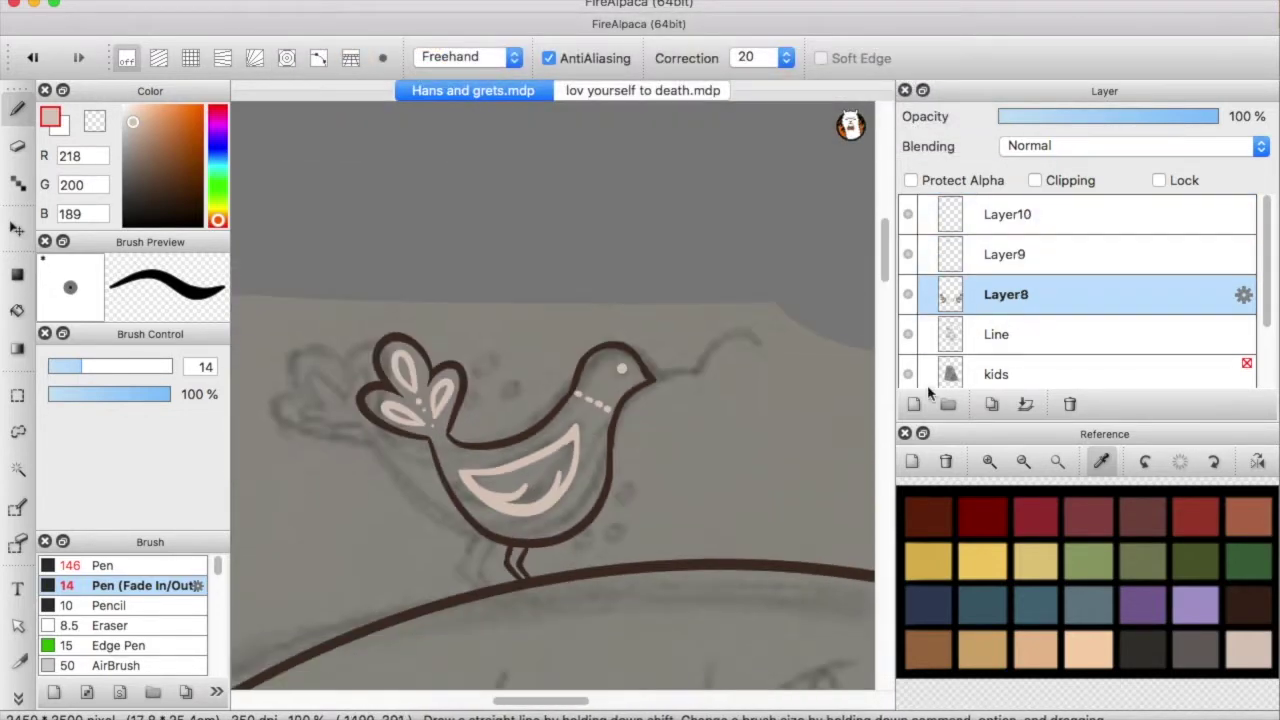
left_click(913, 403)
left_click(908, 214)
scroll(757, 306, "down", 10)
left_click(838, 285, "alt")
scroll(845, 285, "up", 8)
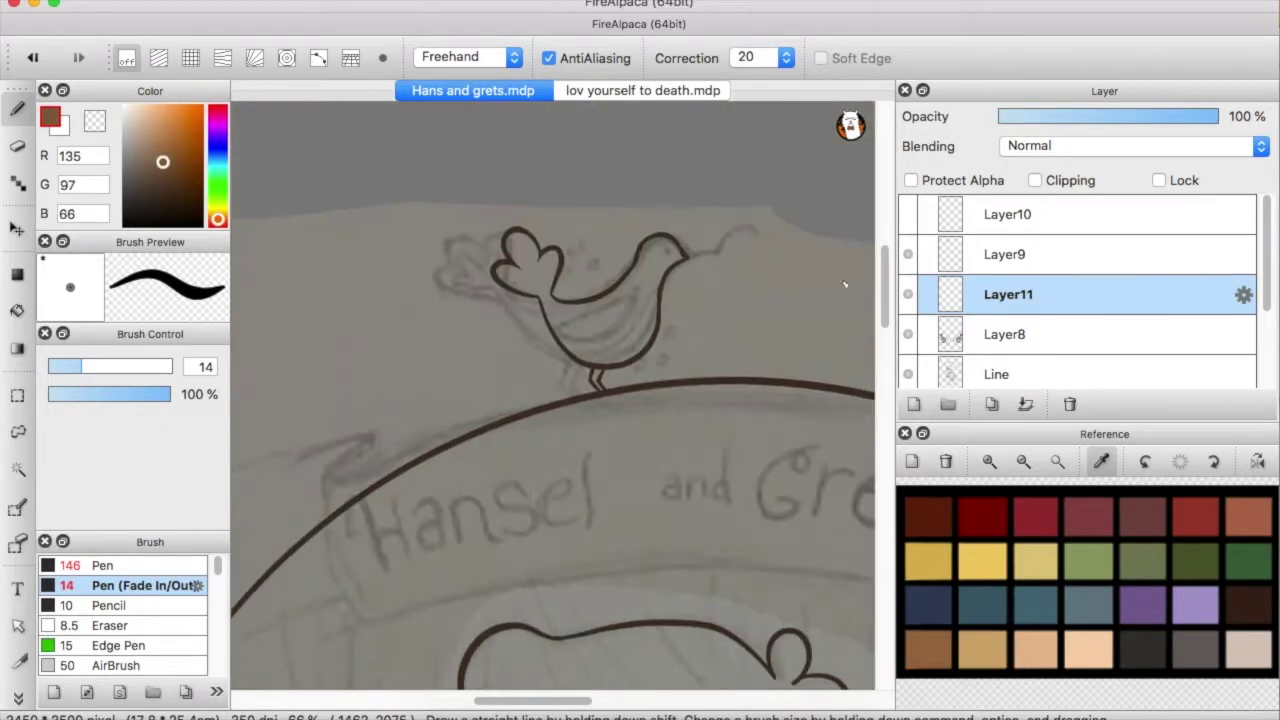
Hide the frame sketch, bucket-fill the bird with the brown on Layer11 and show Layer10's decorations again
scroll(1080, 300, "down", 3)
left_click(908, 329)
scroll(1100, 330, "up", 3)
key("g")
left_click(600, 300)
left_click(908, 214)
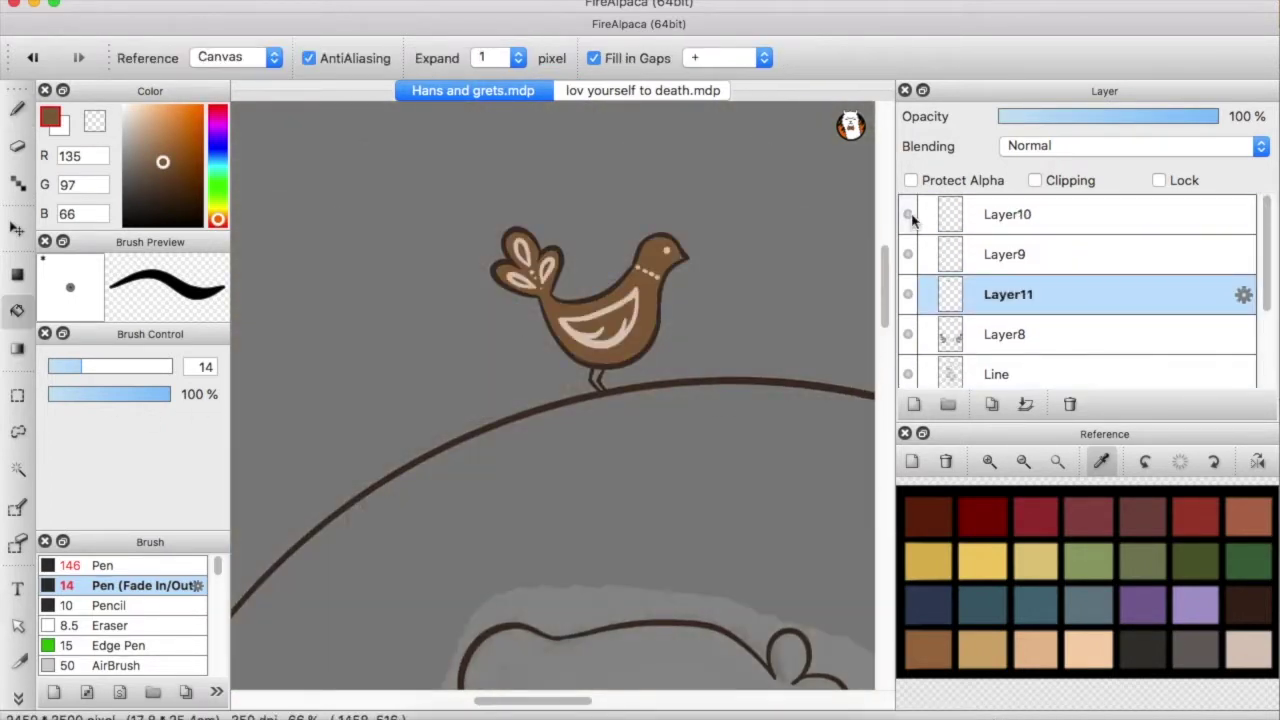
Duplicate the merged bird onto Layer12, flip it horizontally and place it beak to beak with the first bird on the arch
scroll(911, 220, "down", 2)
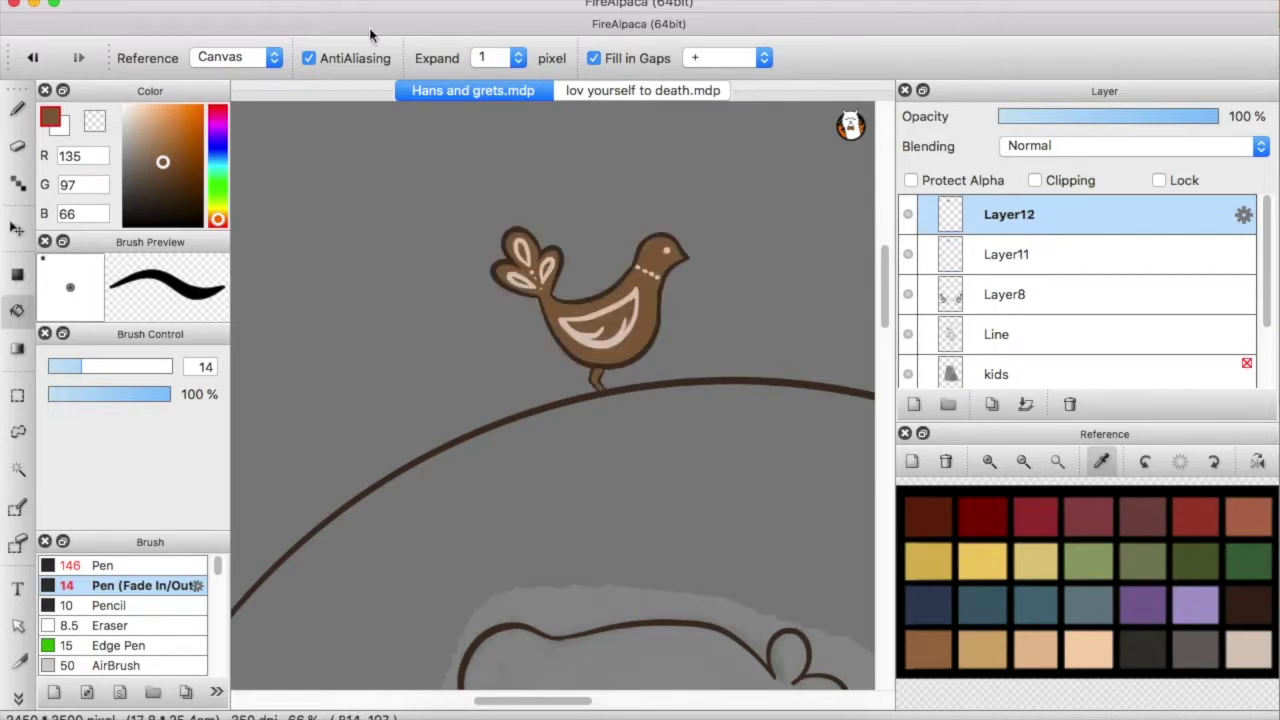
left_click(305, 8)
mouse_move(245, 8)
mouse_move(271, 389)
left_click(471, 409)
key("v")
left_click_drag(815, 312, 740, 339)
scroll(767, 321, "down", 2)
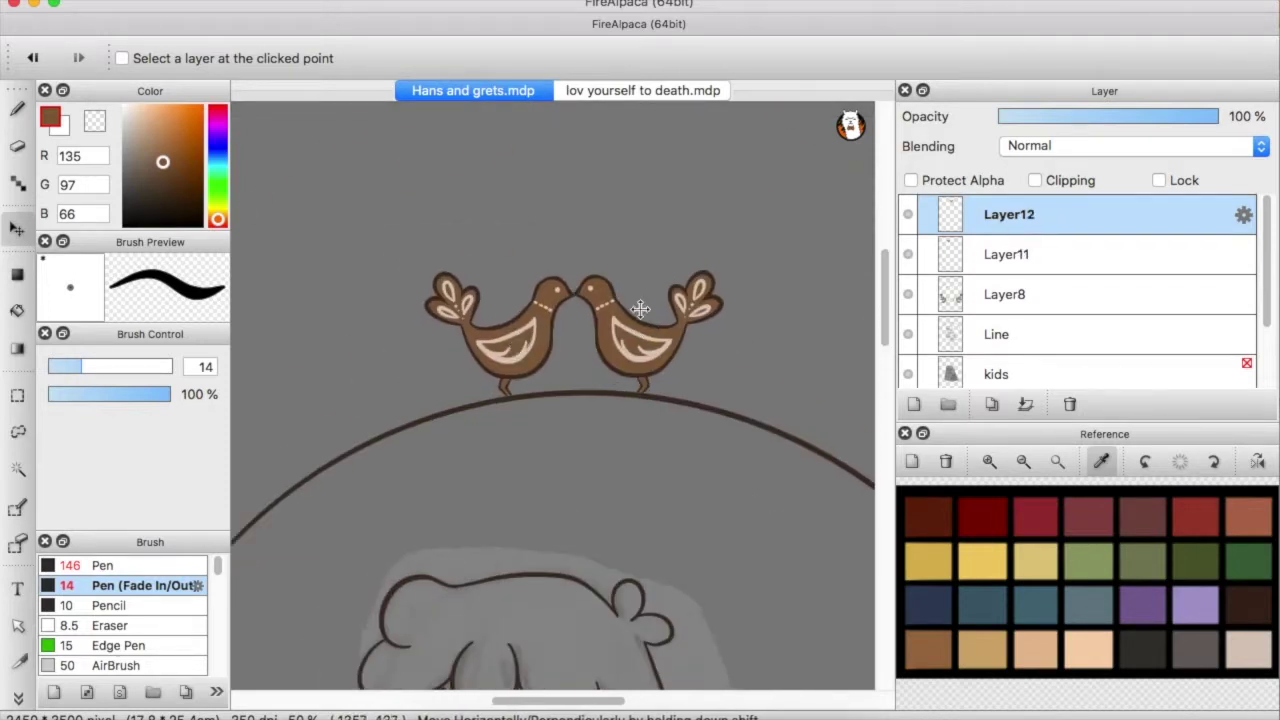
Merge both birds into Layer8 with the plants and hide that layer
scroll(635, 330, "up", 2)
scroll(560, 297, "down", 4)
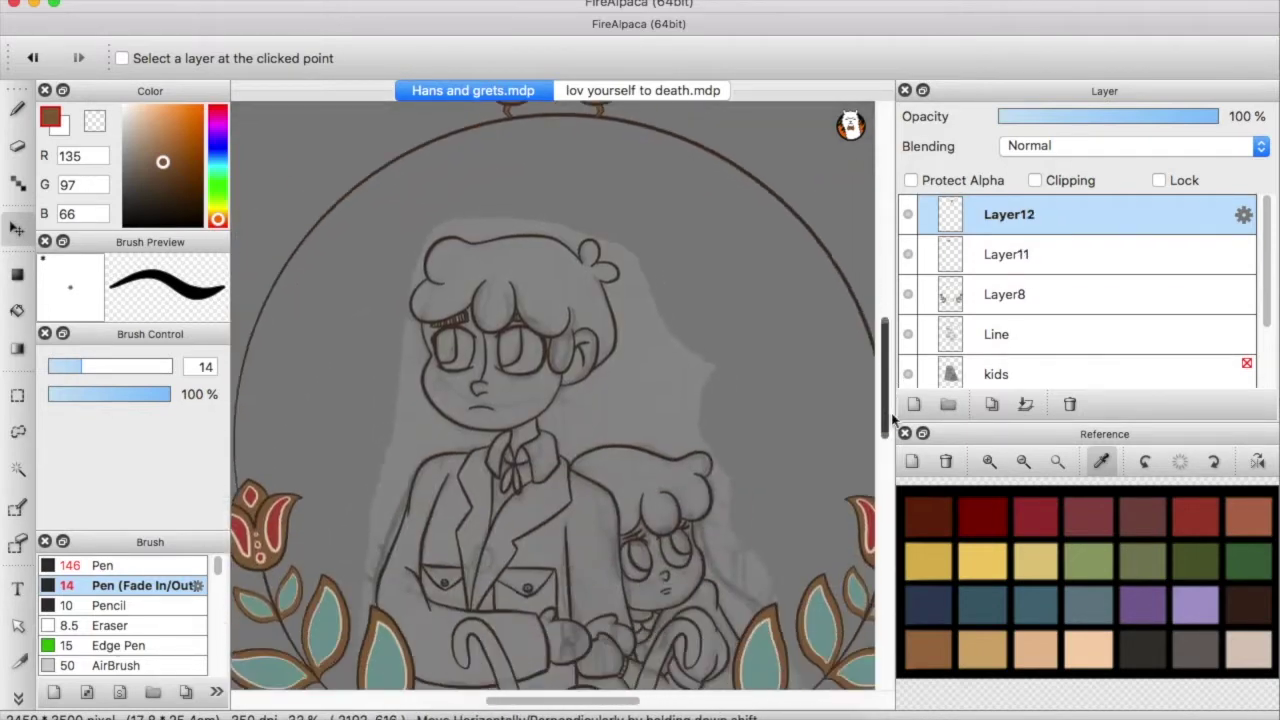
scroll(1043, 374, "down", 2)
left_click(910, 214)
key("super+minus")
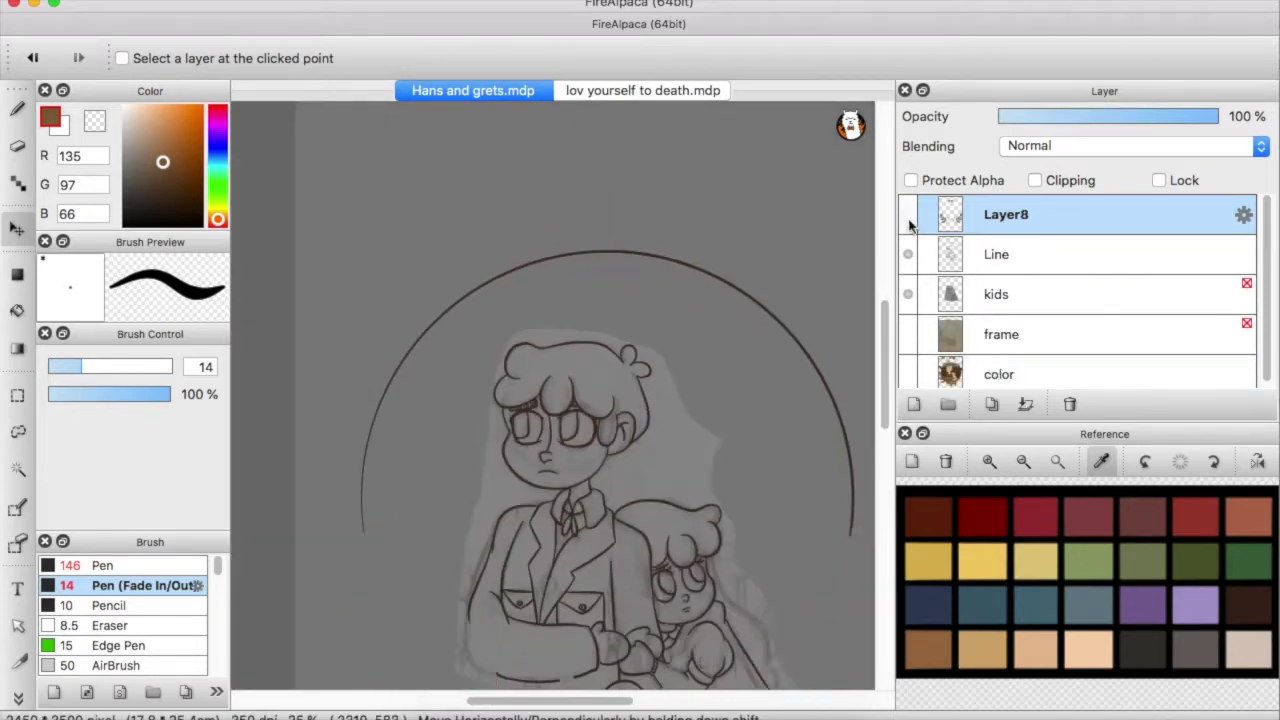
Show Layer8 and the frame sketch, hide the kids sketch and sample a leaf's teal (RGB 113, 152, 150) for the banner
scroll(866, 399, "down", 3)
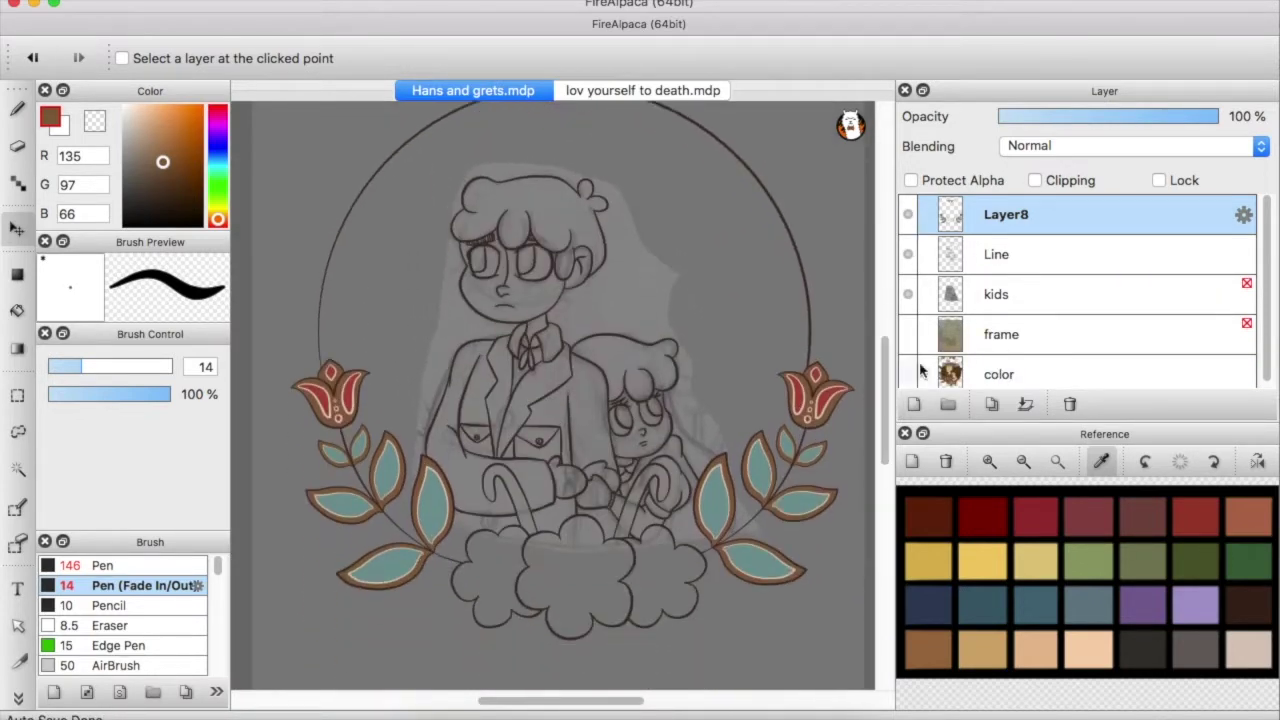
left_click(908, 334)
key("b")
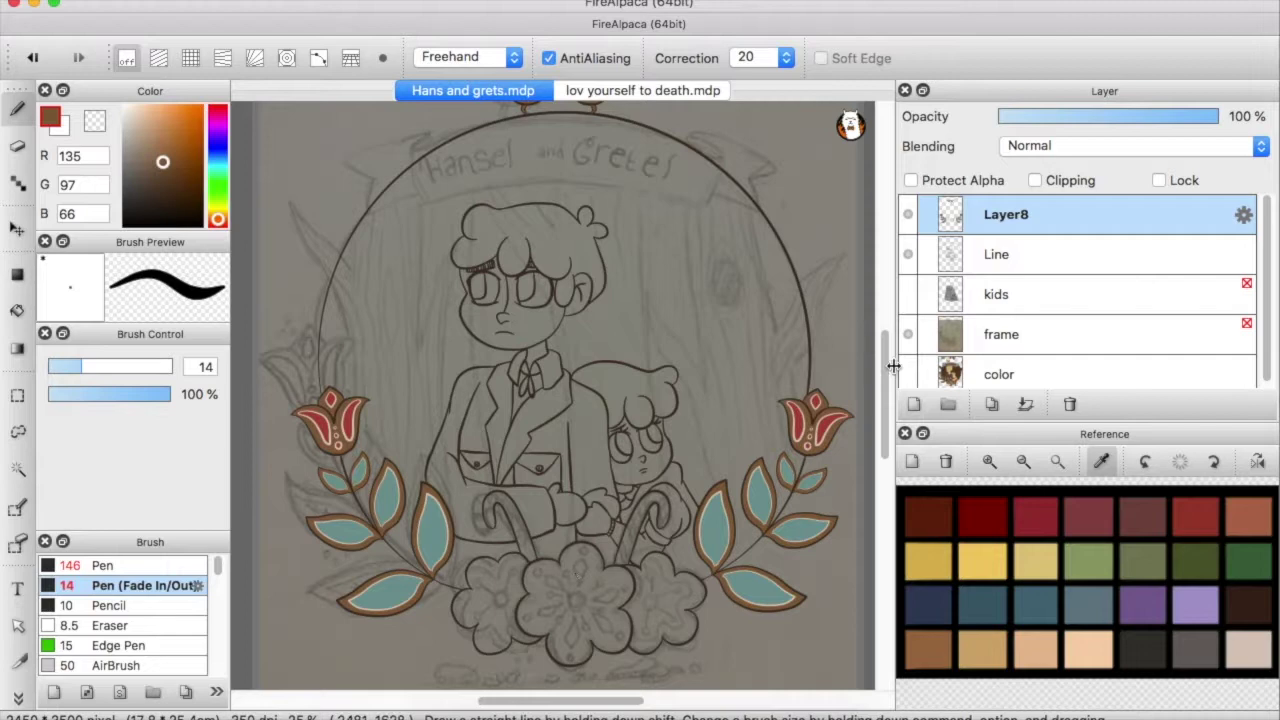
scroll(890, 370, "up", 2)
left_click(385, 560, "alt")
key("super+plus")
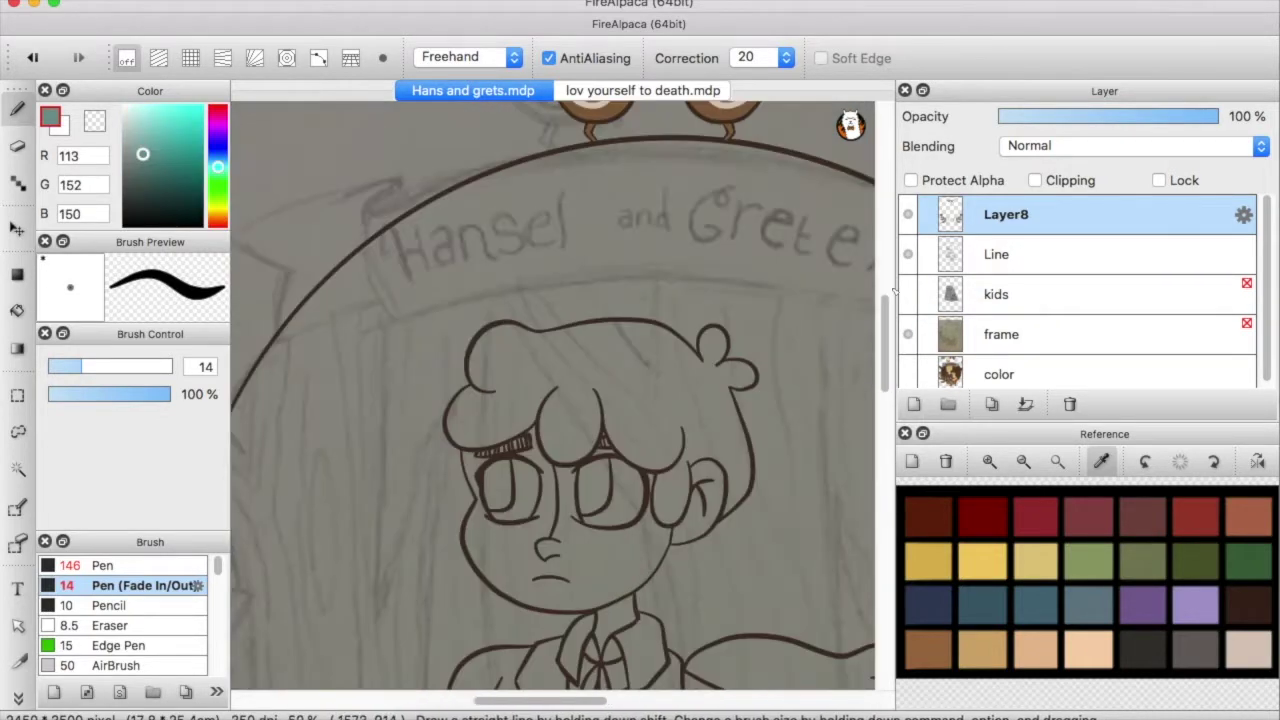
Add Layer9 above Line and trace the sketched banner's central panel in teal with the size 14 pen
left_click(1006, 252)
key("super+shift+n")
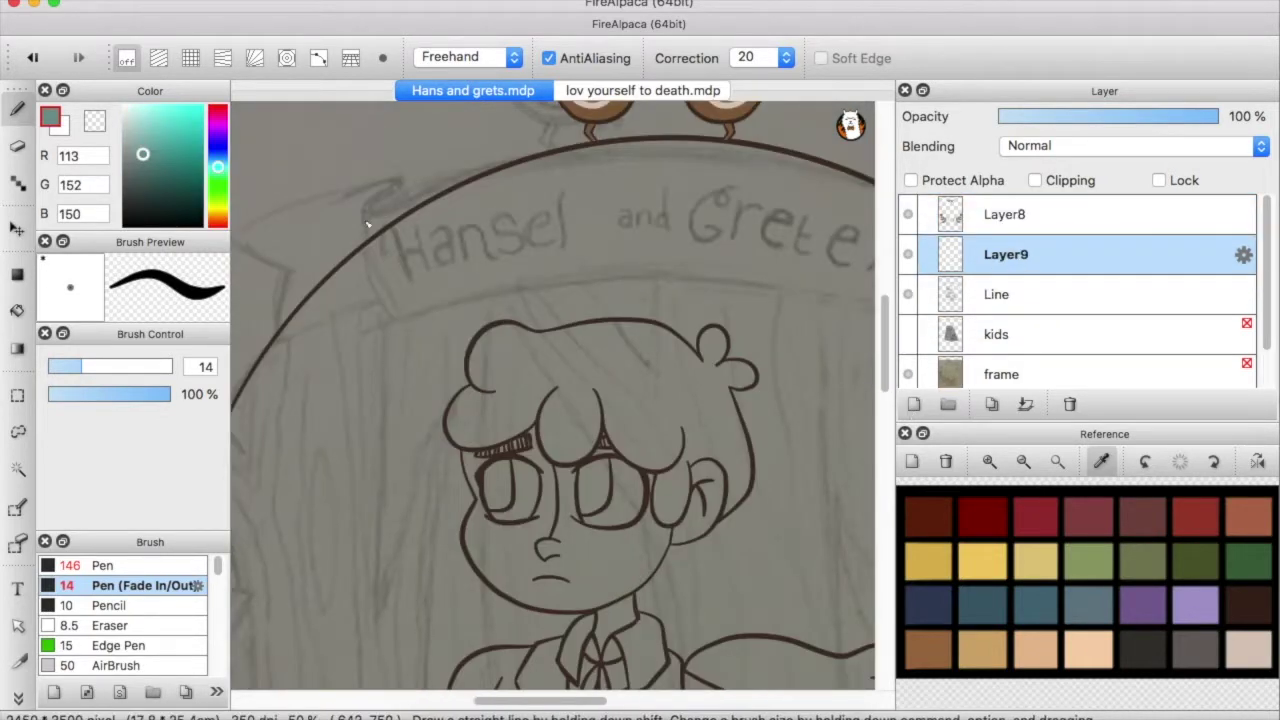
key("super+minus")
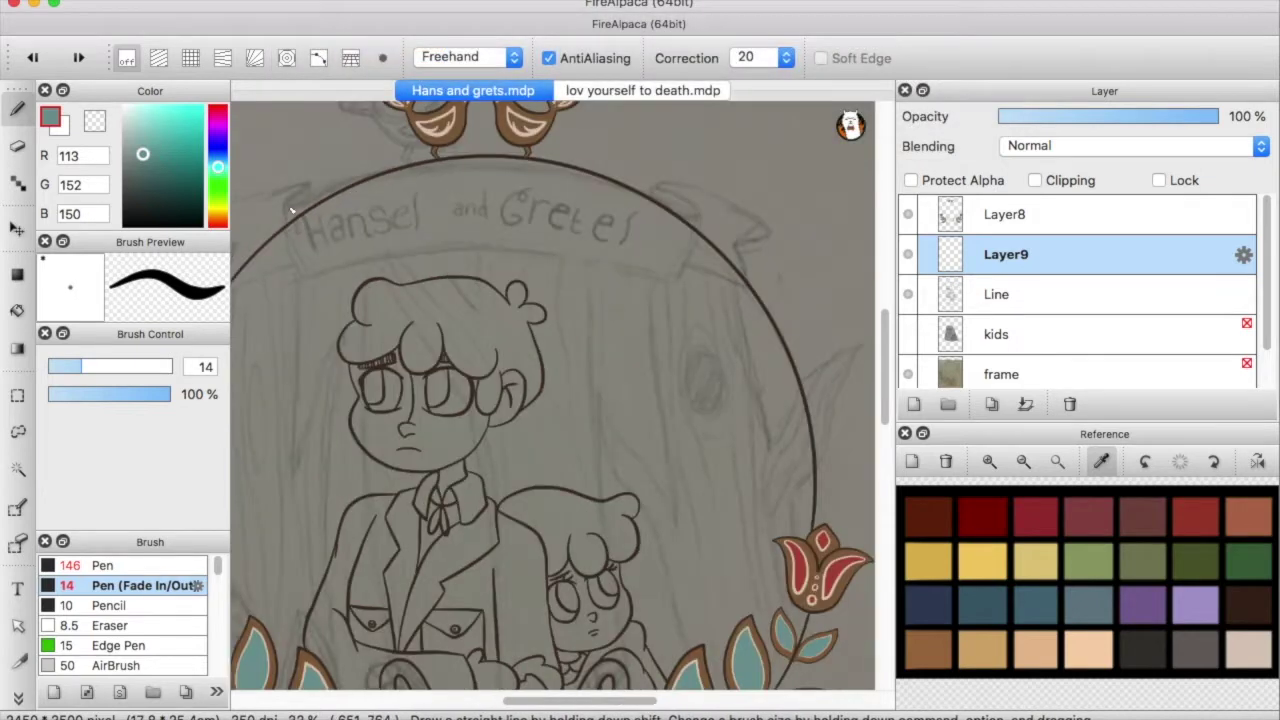
key("super+plus")
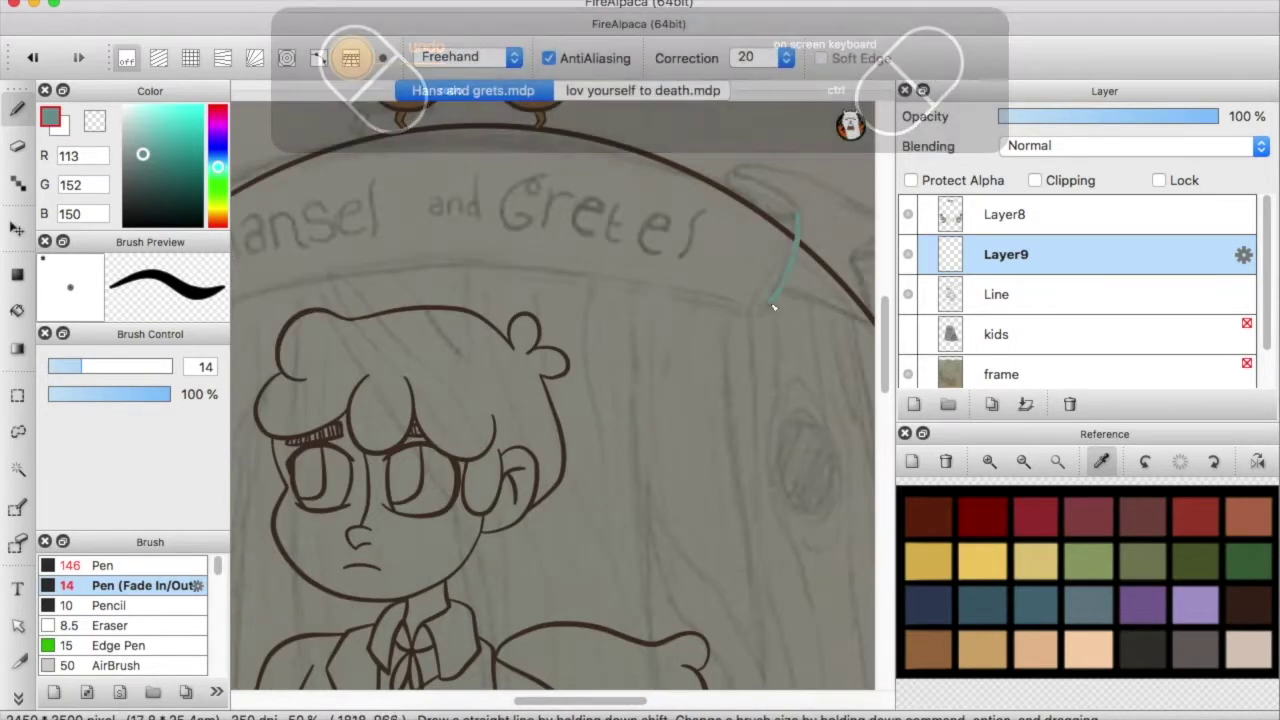
scroll(315, 285, "up", 2)
key("super+minus")
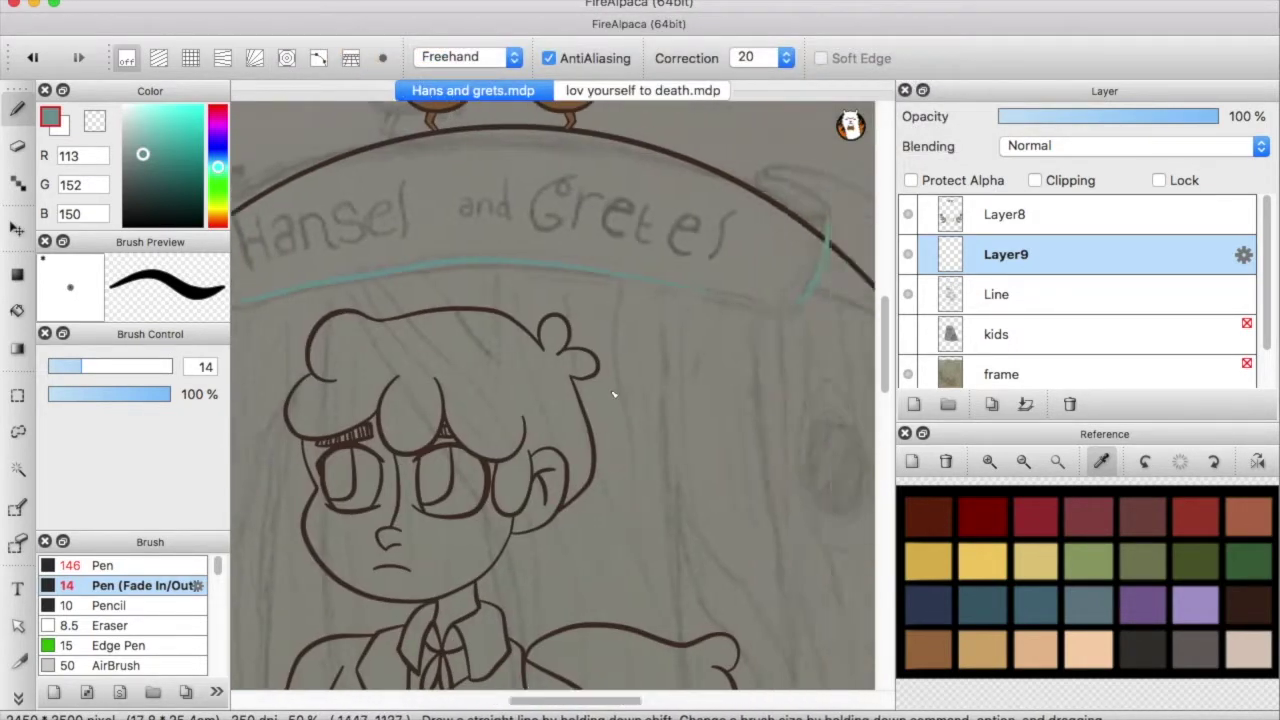
scroll(687, 330, "up", 5)
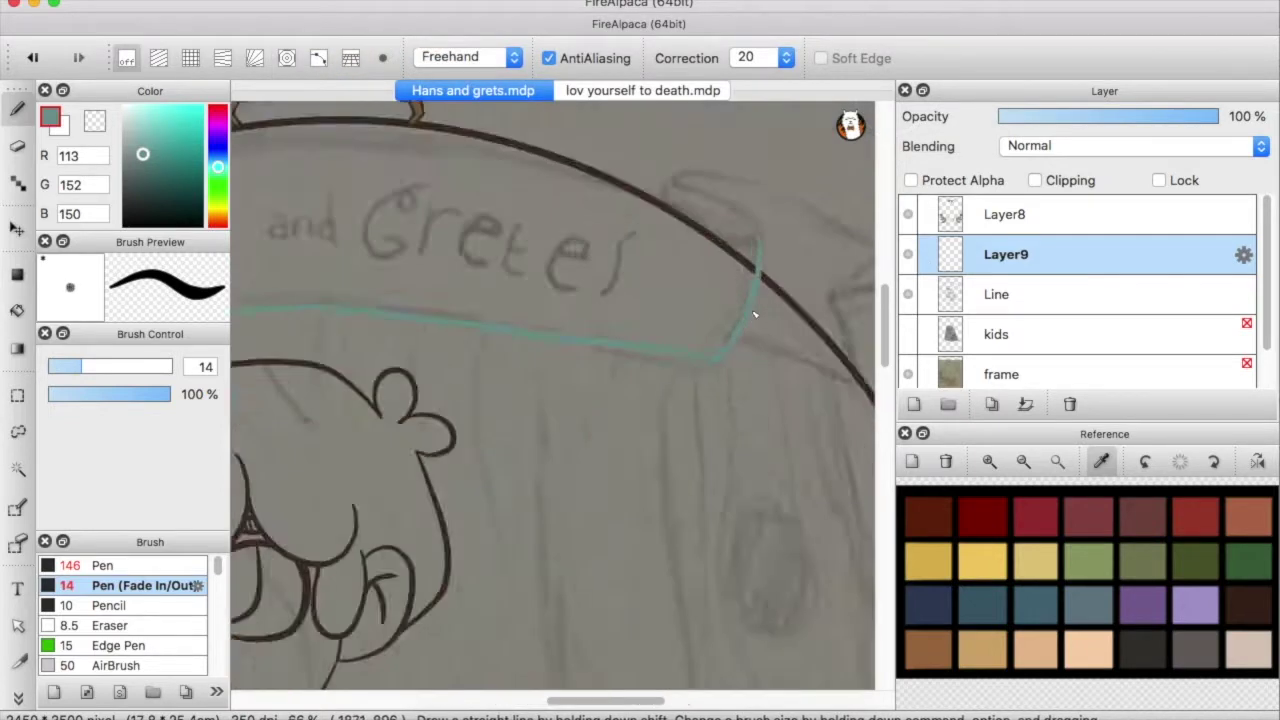
scroll(390, 291, "up", 3)
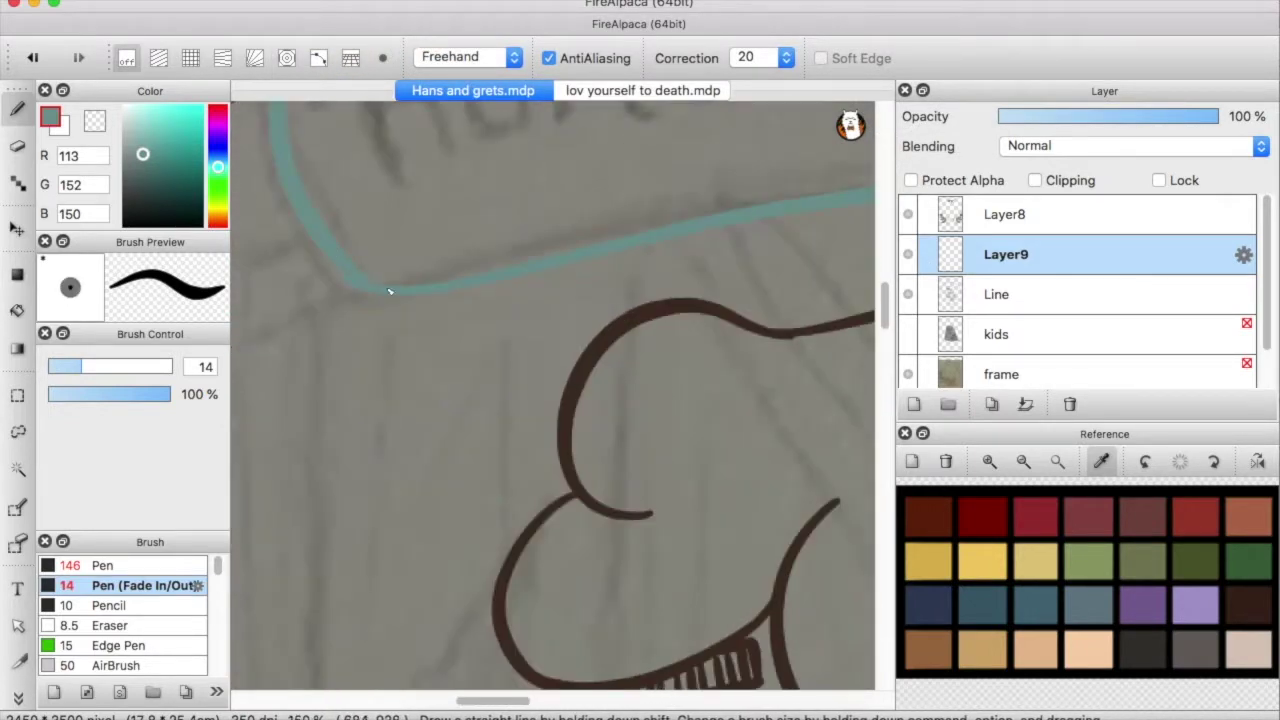
scroll(451, 286, "down", 5)
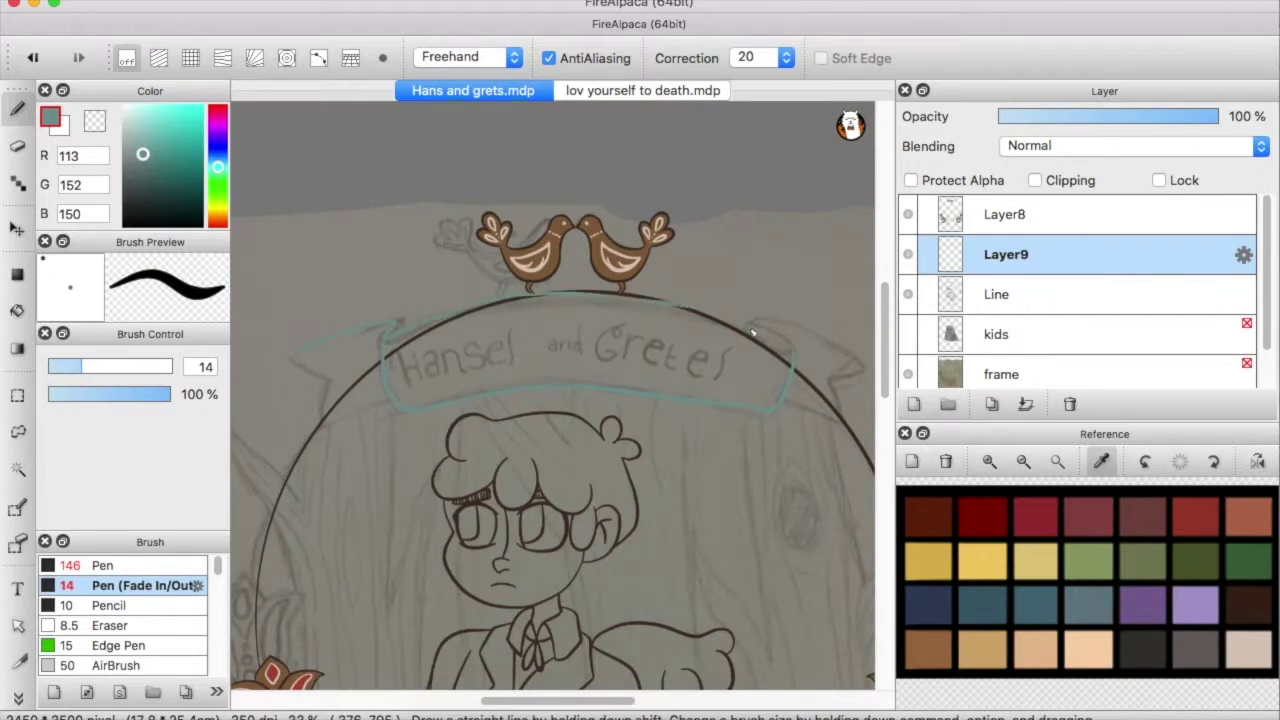
Trace the banner's folded corners and its left tail in teal on Layer9
scroll(676, 368, "up", 5)
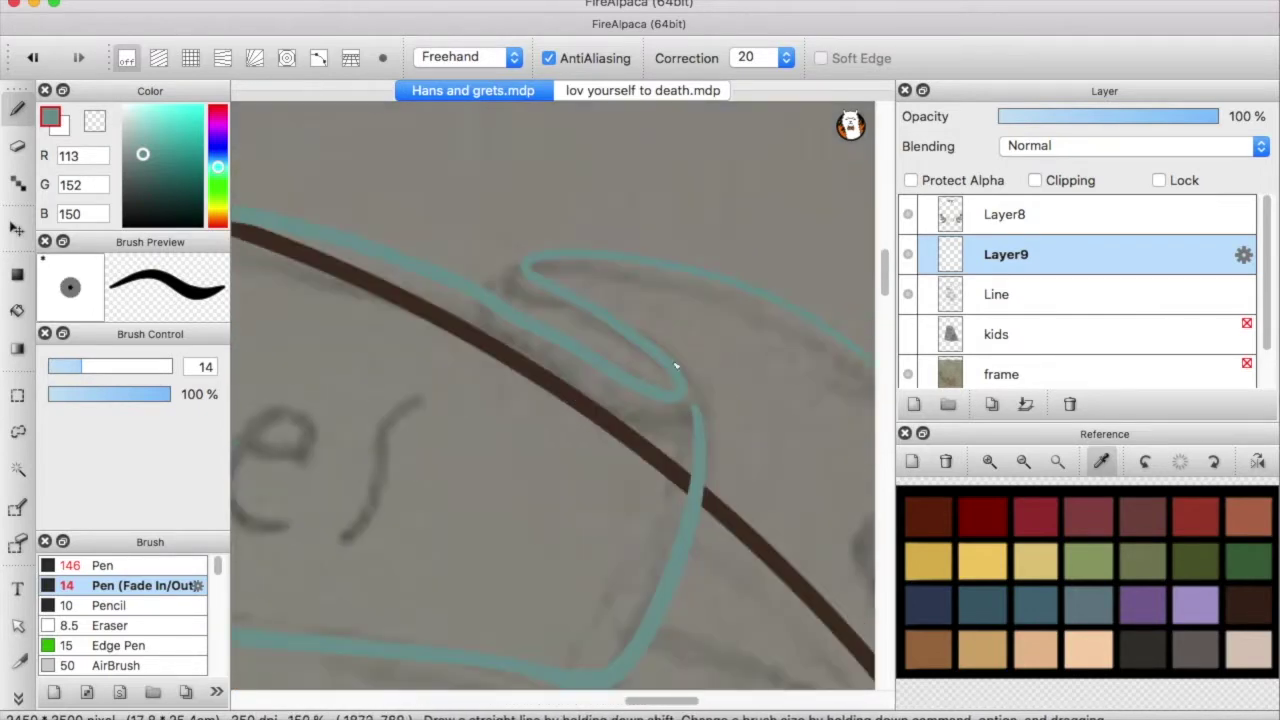
scroll(522, 267, "down", 2)
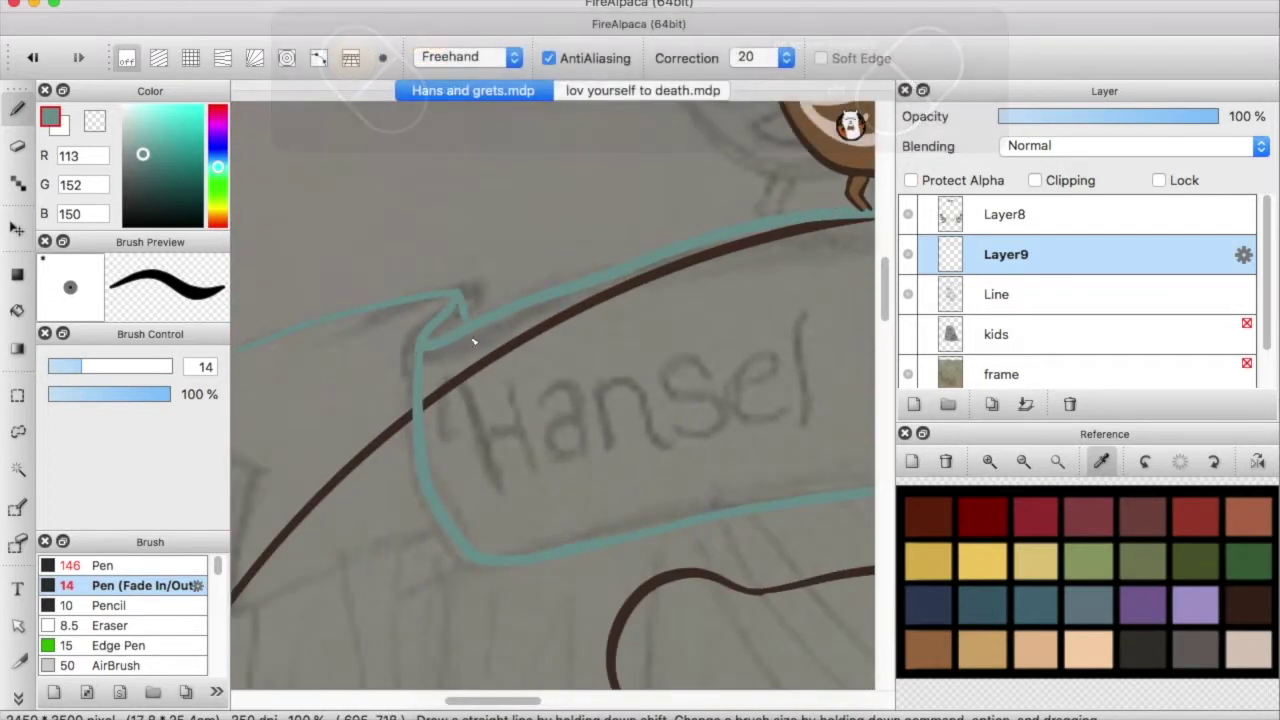
scroll(400, 360, "left", 4)
scroll(617, 530, "right", 5)
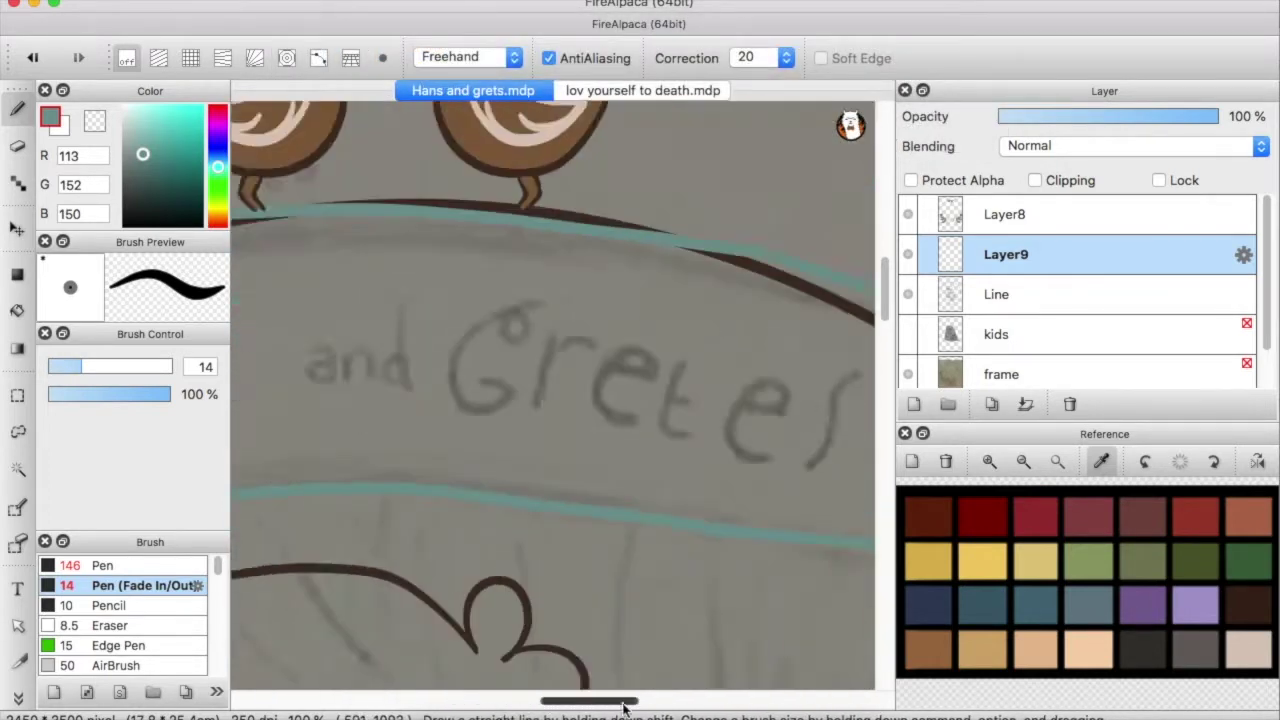
Outline the banner's notched right tail in teal, redrawing the strokes until its lower edge meets the panel
key("ctrl+z")
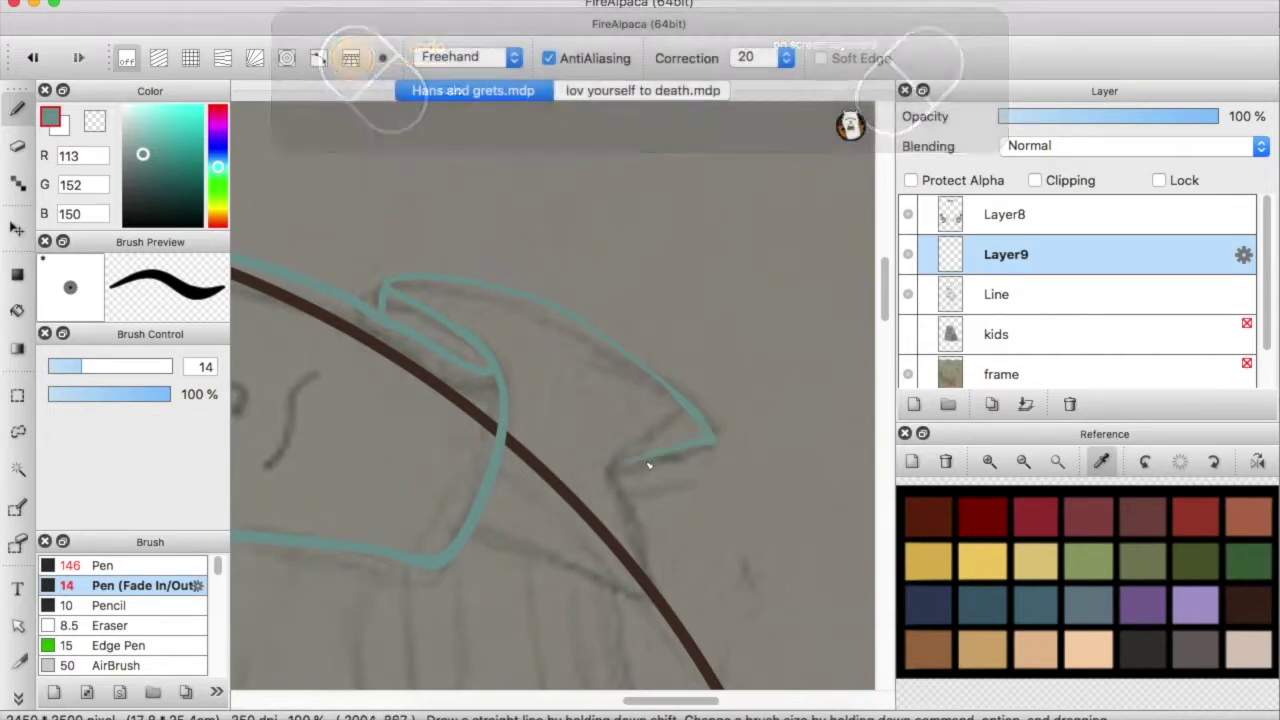
left_click_drag(478, 535, 636, 600)
key("ctrl+z")
key("ctrl+z")
scroll(700, 423, "up", 2)
scroll(751, 484, "down", 5)
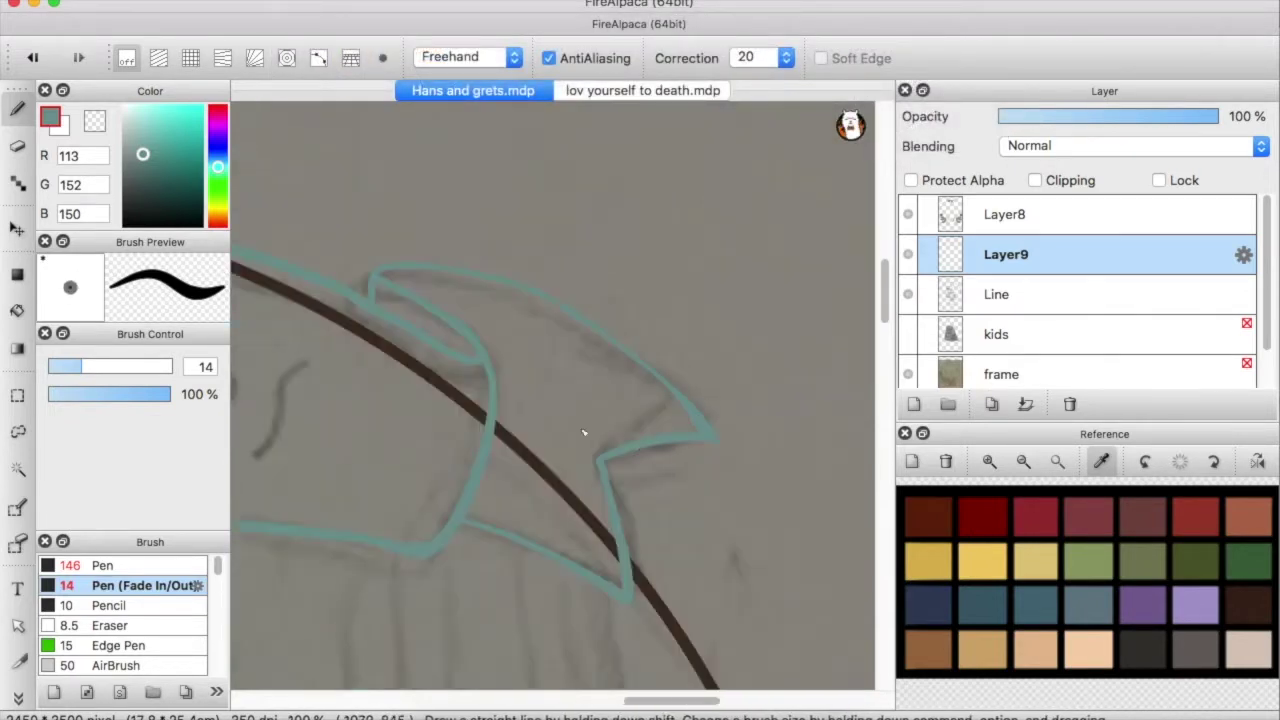
Hide the Line and frame layers and fill the banner's folds with dark teal (RGB 69, 110, 107) on a new Layer10
mouse_move(608, 700)
left_mouse_down()
mouse_move(565, 697)
mouse_move(587, 706)
left_mouse_up()
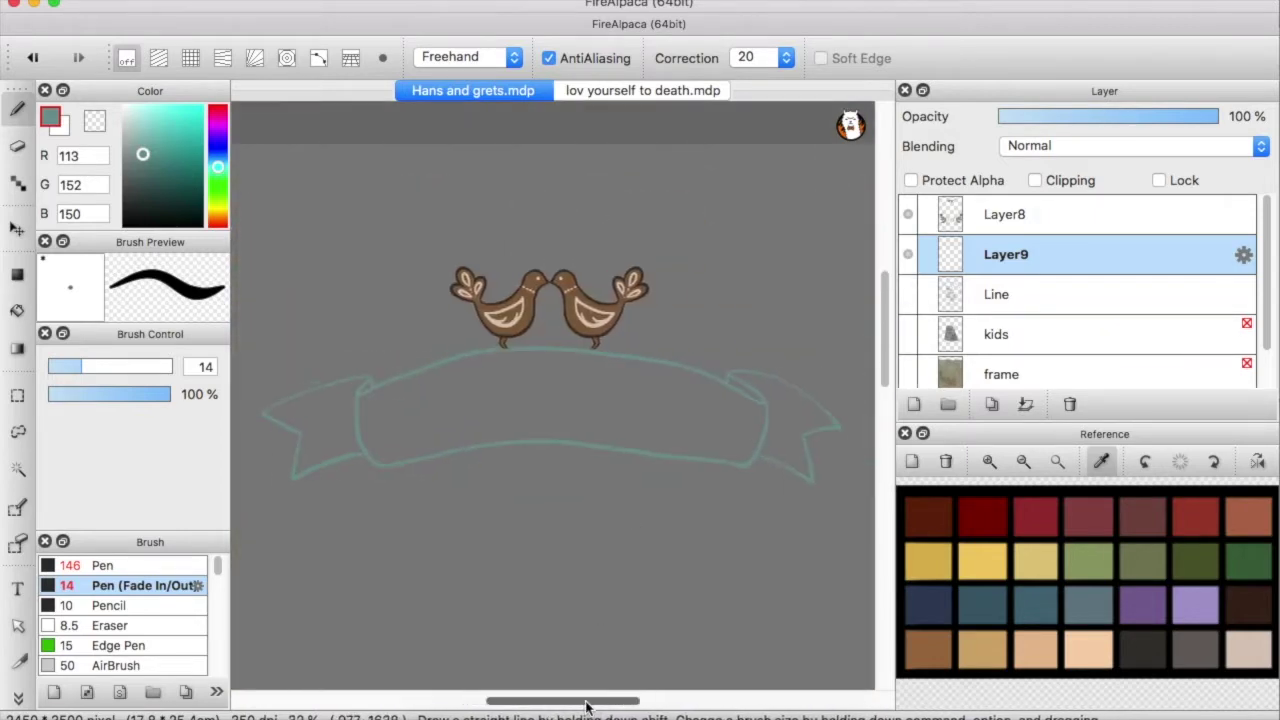
left_click(722, 347, "alt")
key("g")
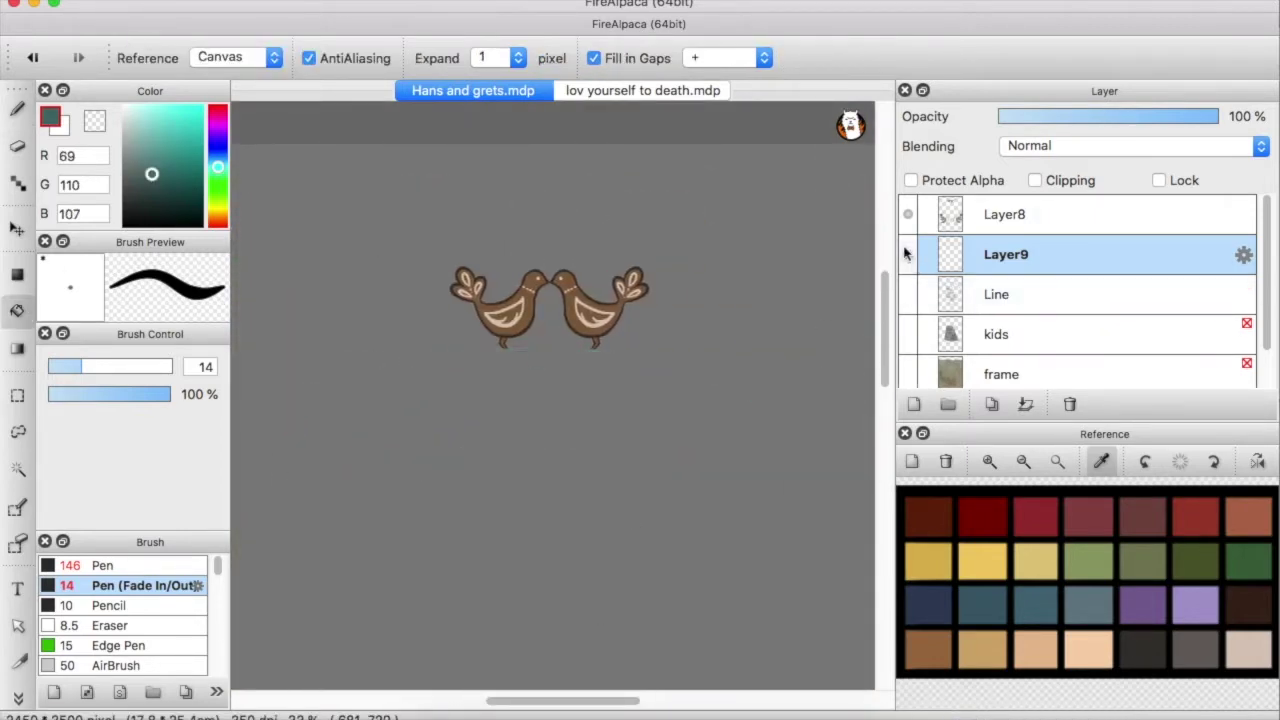
key("super+shift+n")
scroll(1075, 300, "down", 2)
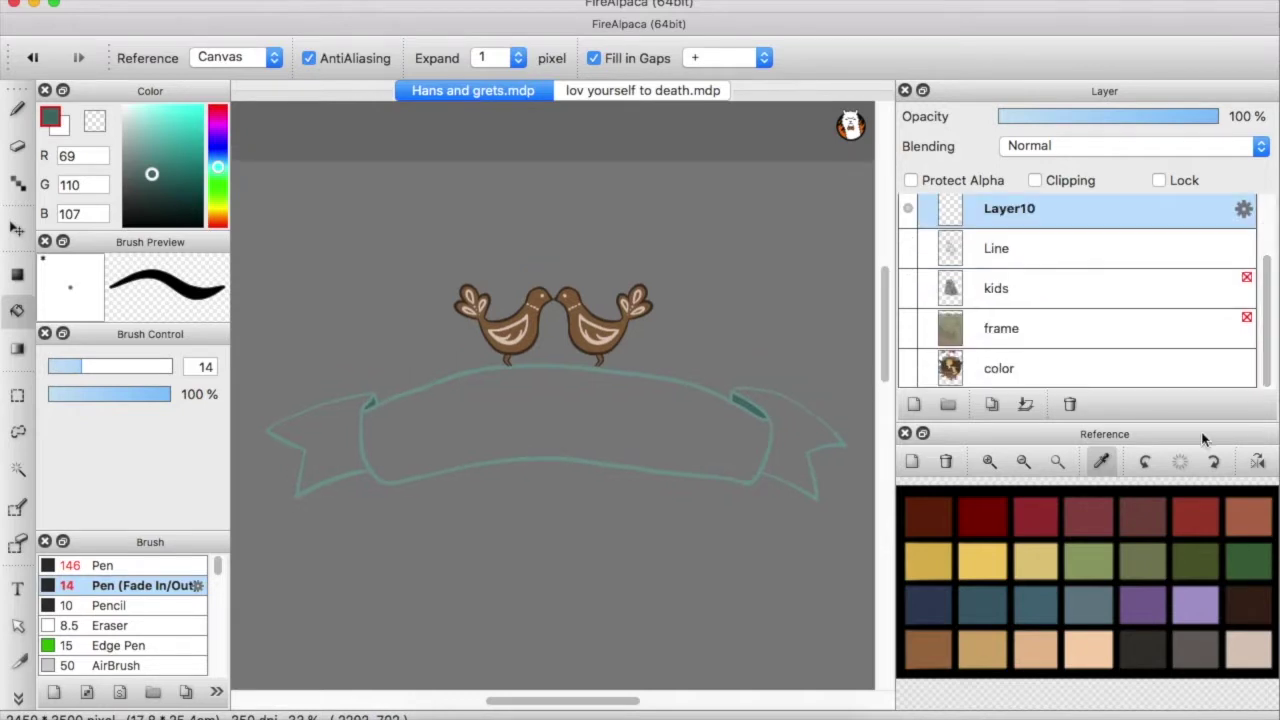
Fill the banner's panel and tails with grey-green (RGB 141, 157, 152), recolour the folds teal (RGB 113, 152, 150) and show Line
left_click(329, 251, "alt")
left_click(320, 440)
left_click(608, 414)
left_click_drag(609, 703, 603, 703)
key("super+plus")
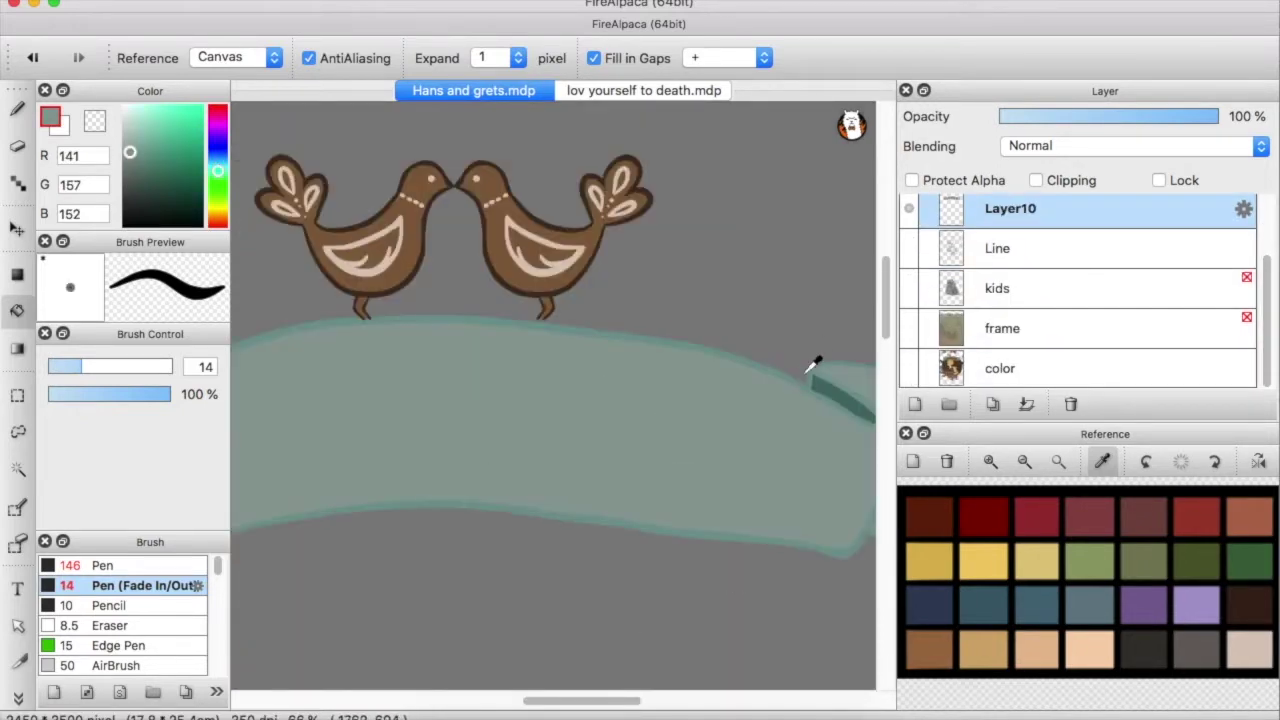
key("super+minus")
key("super+minus")
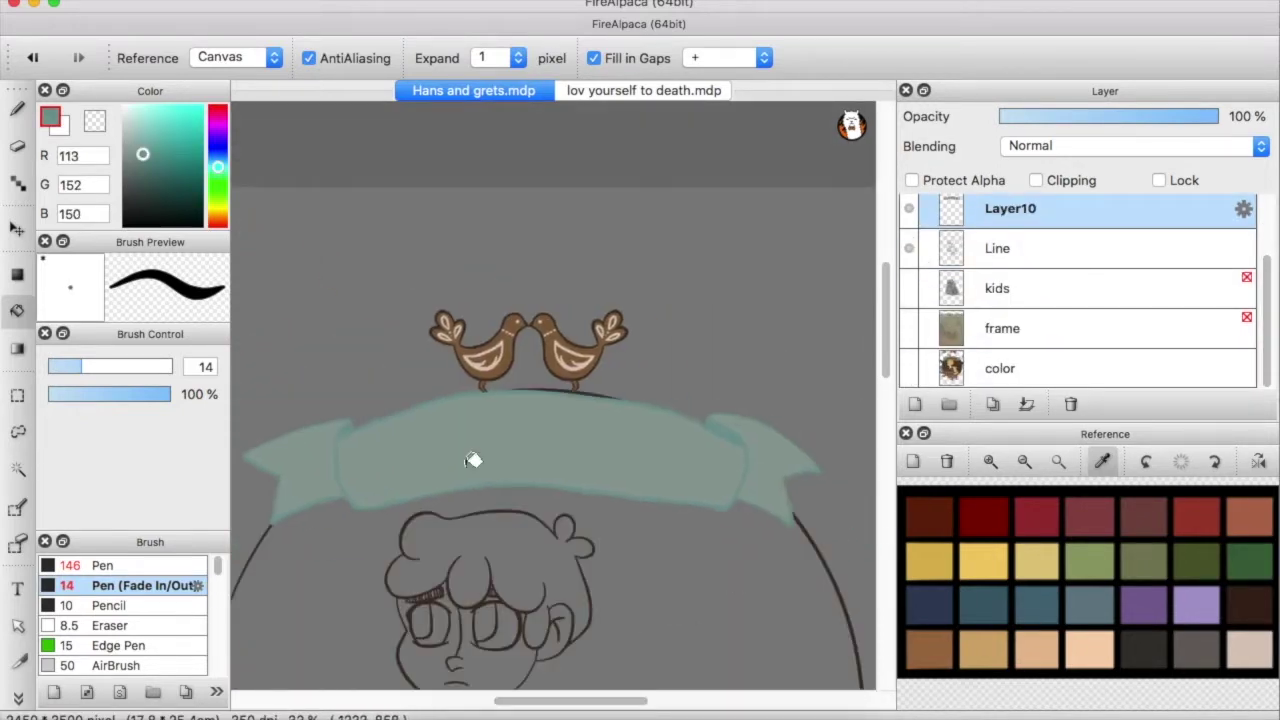
Merge the banner outline into Layer10, shift the banner slightly to centre it on the arch and place Layer10 above Layer8
key("v")
key("super+z")
left_click_drag(548, 441, 560, 431)
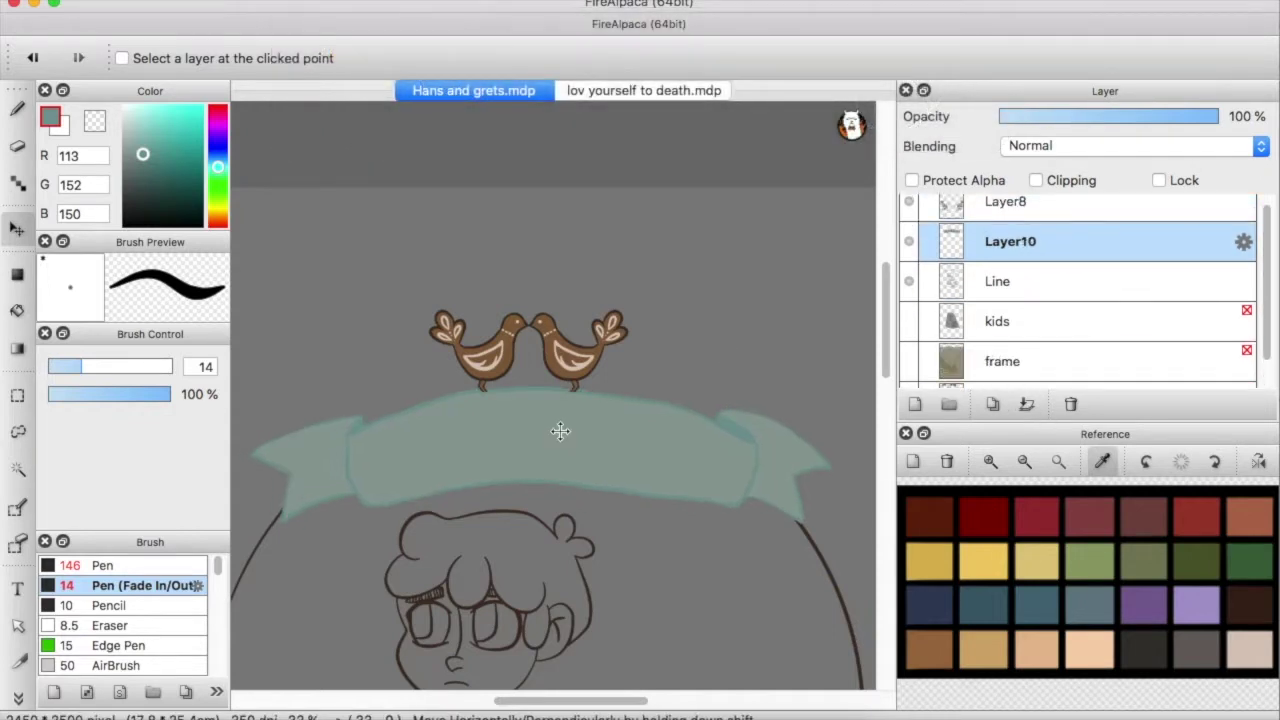
key("super+z")
scroll(714, 380, "down", 5)
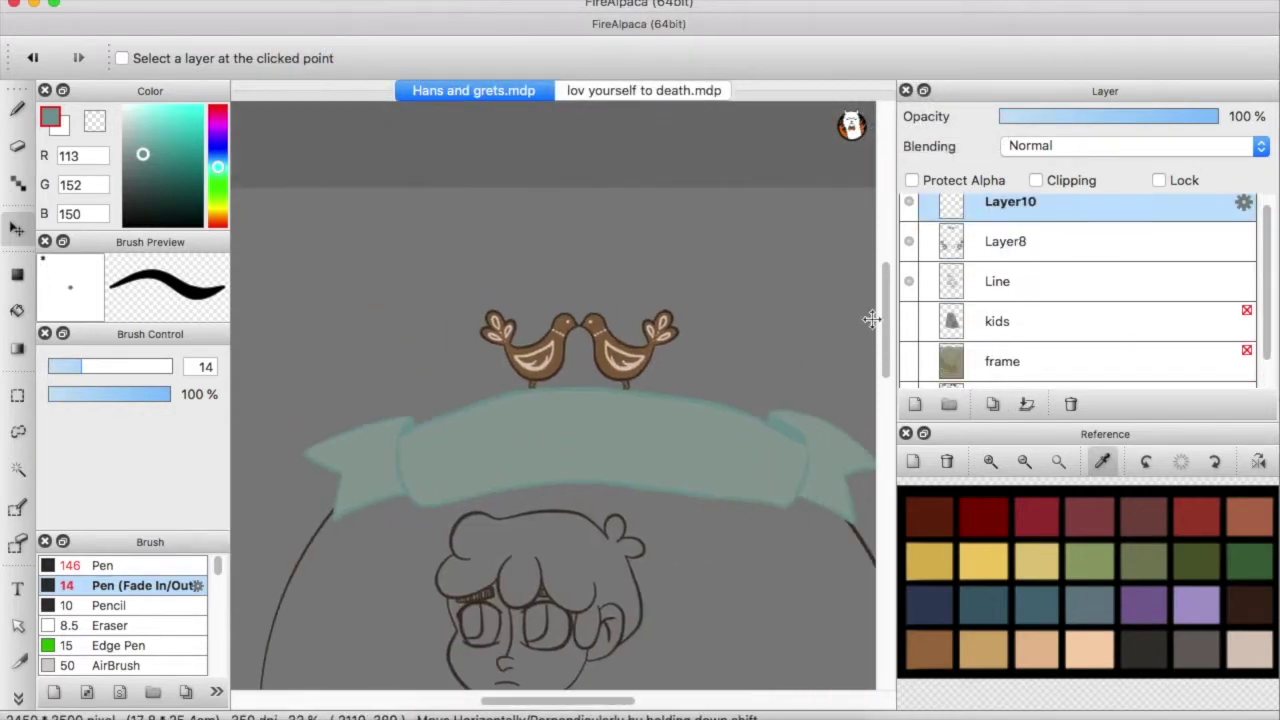
Show the color layer to sample its red (RGB 174, 71, 61) for the lettering, undo the test stroke and hide the layer
key("b")
key("super+minus")
scroll(543, 277, "up", 3)
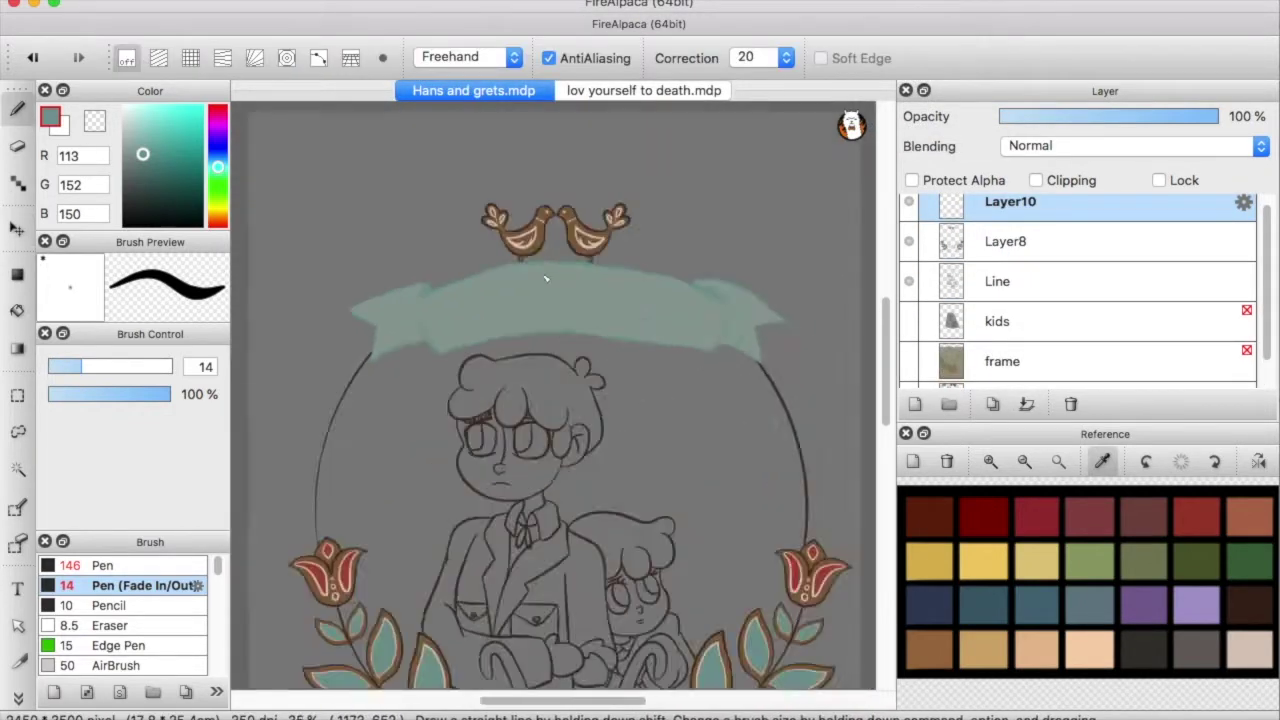
scroll(920, 385, "down", 1)
left_click(909, 368)
left_click_drag(502, 286, 502, 342)
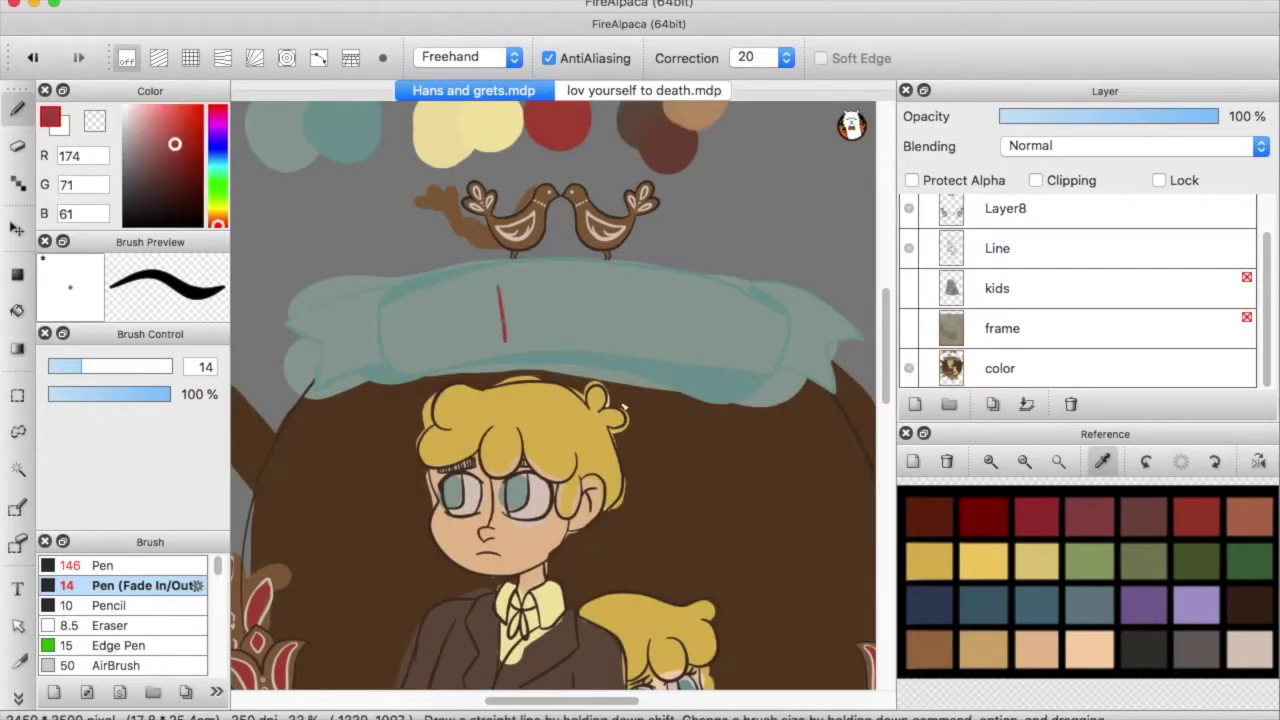
key("super+z")
left_click(909, 368)
Move the frame sketch layer to the top of the layer stack so its lettering overlays the banner
left_click_drag(1002, 328, 1003, 214)
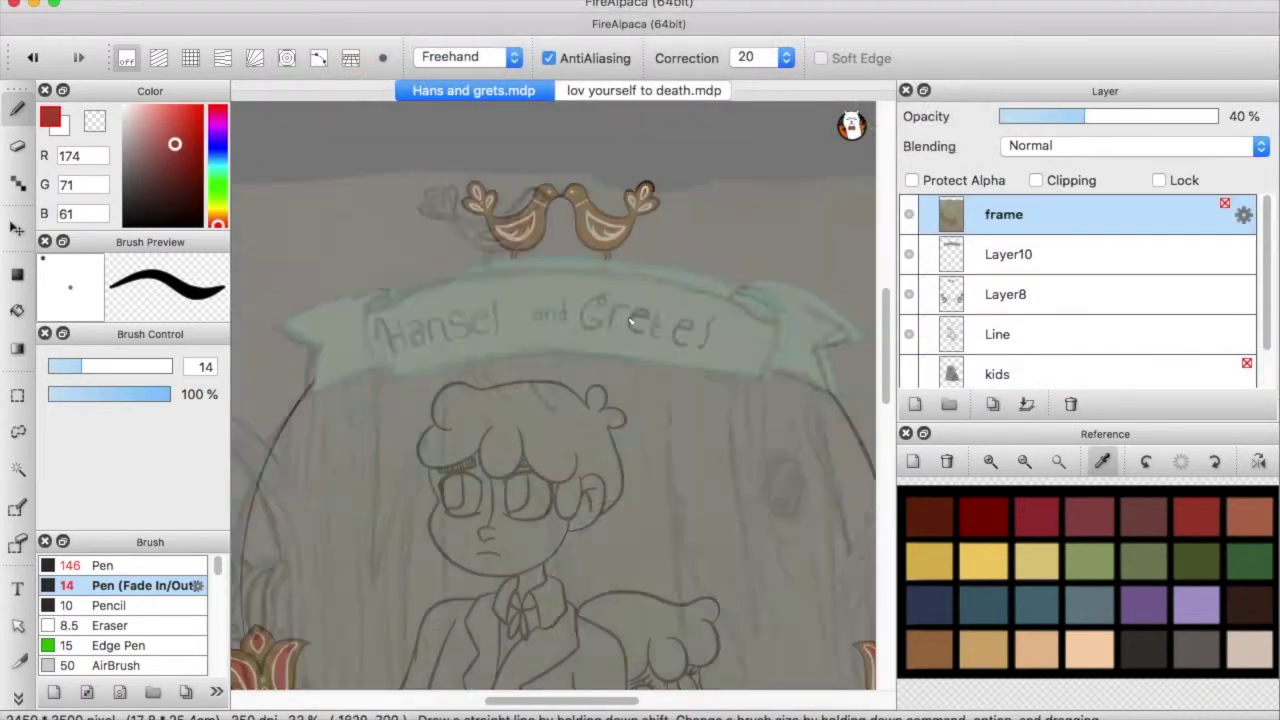
scroll(457, 366, "up", 5)
key("v")
scroll(587, 340, "down", 2)
scroll(586, 371, "right", 5)
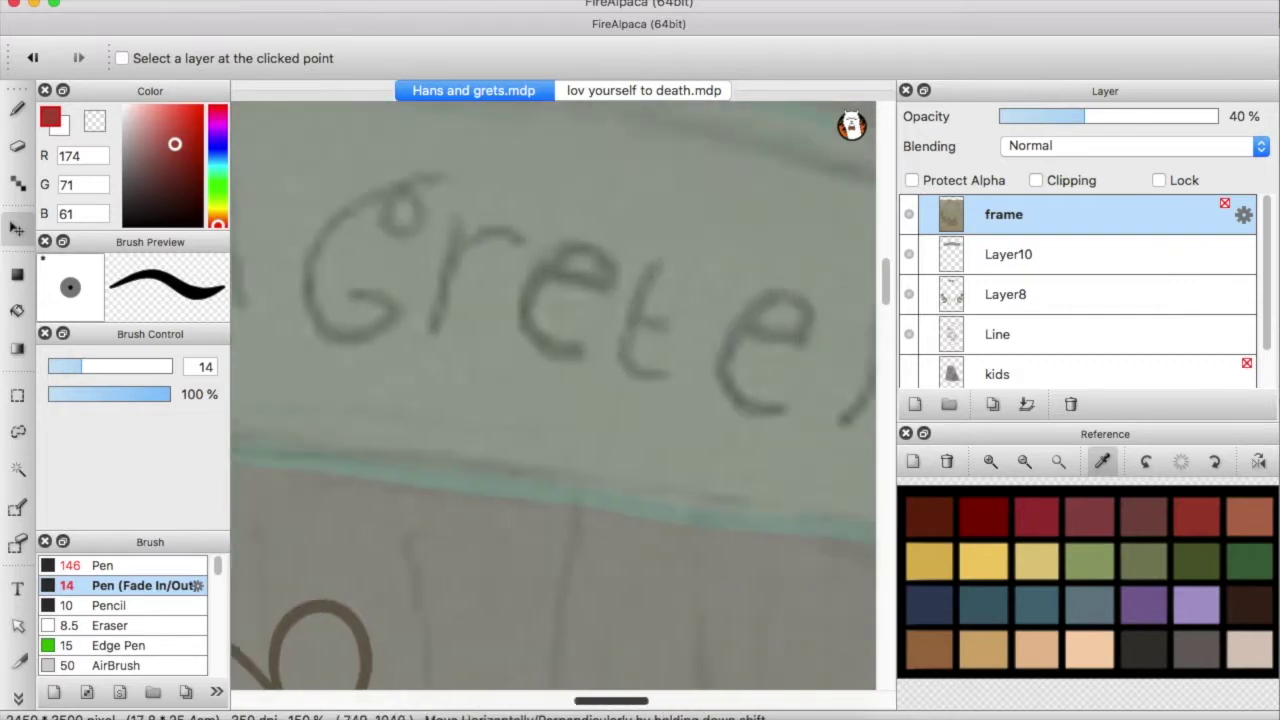
scroll(537, 543, "down", 3)
scroll(560, 620, "up", 1)
scroll(490, 490, "left", 5)
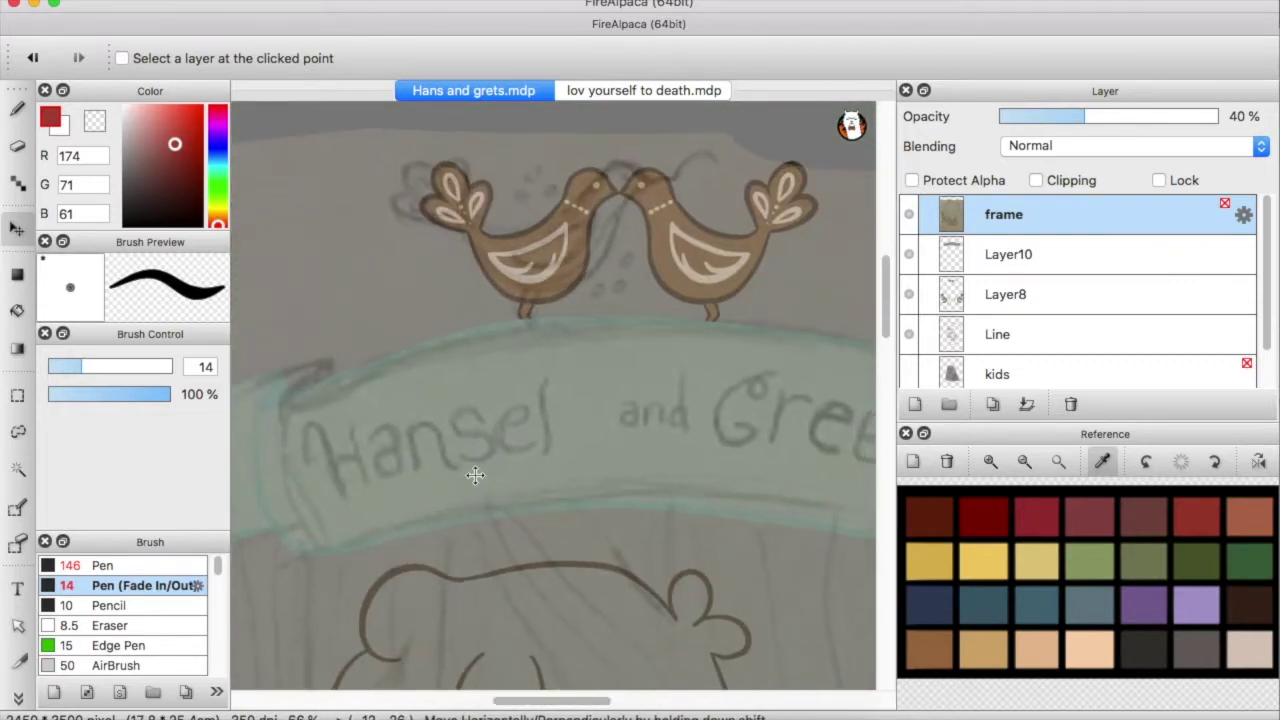
scroll(475, 475, "right", 5)
scroll(475, 475, "left", 5)
Trace the word "Hansel" in red with the size 14 pen on Layer10
key("b")
scroll(408, 463, "up", 4)
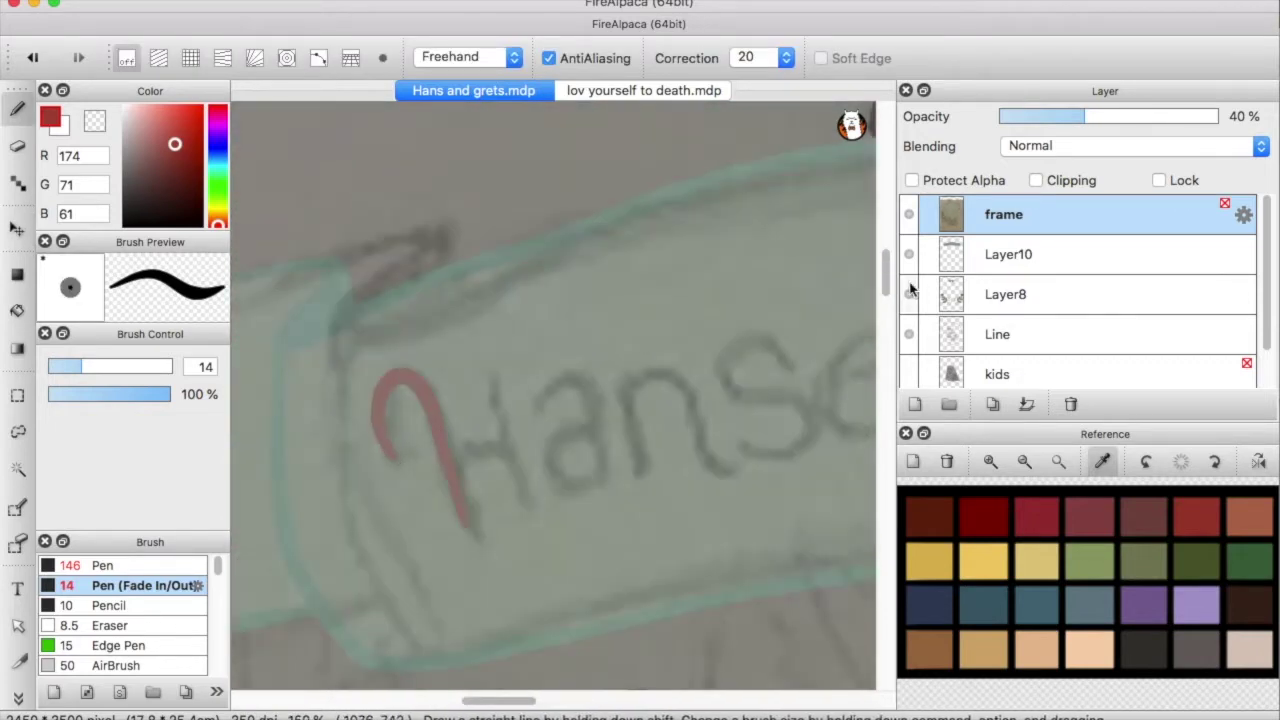
left_click(1010, 254)
left_click_drag(400, 462, 474, 535)
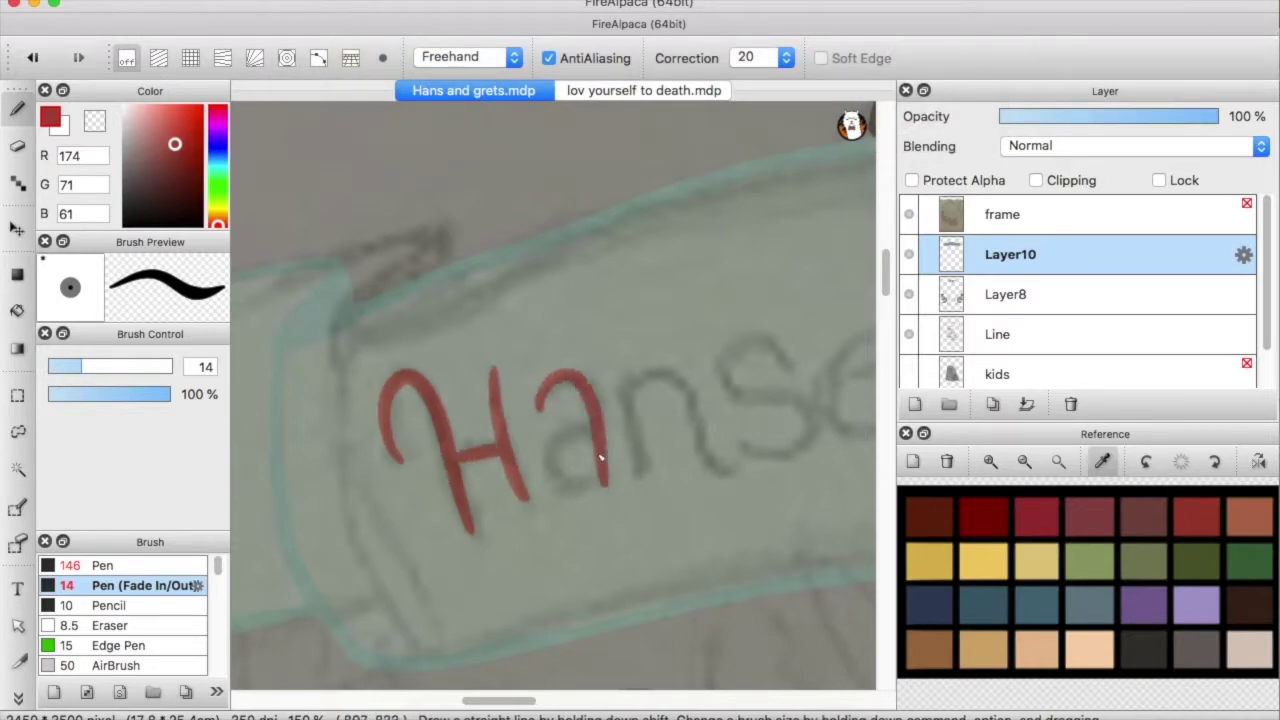
scroll(689, 531, "right", 5)
left_click_drag(597, 362, 526, 368)
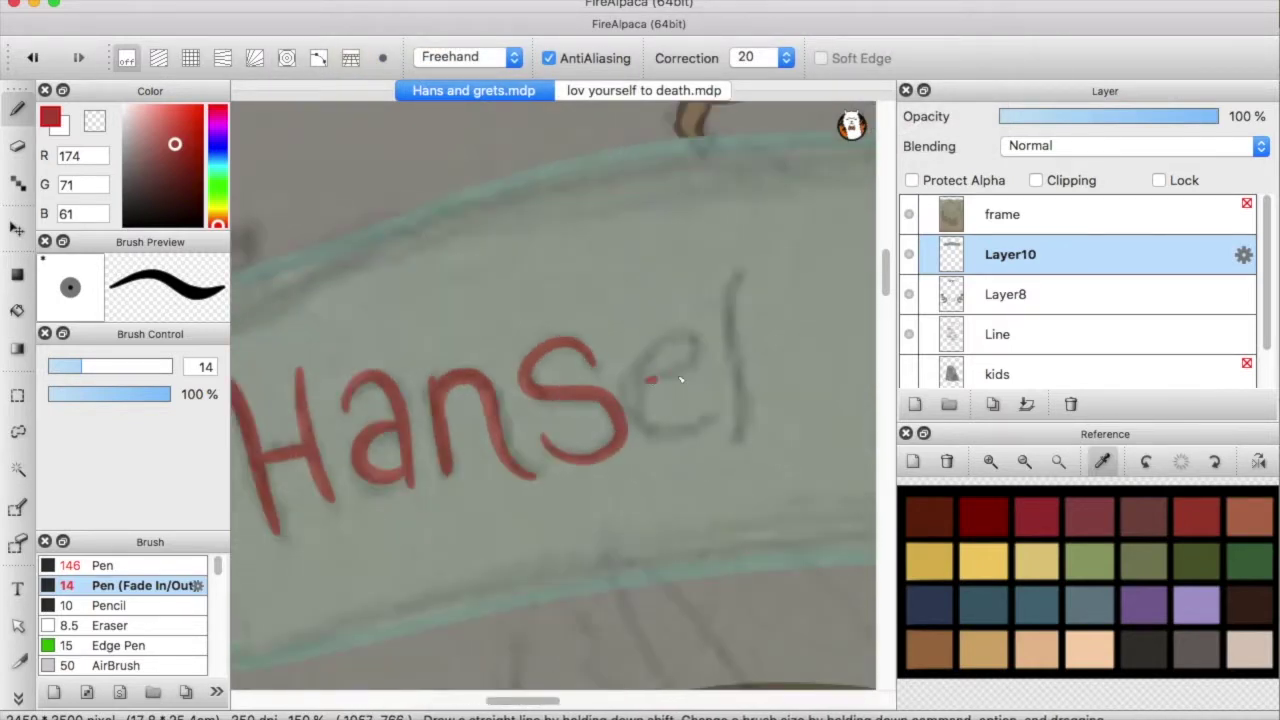
left_click_drag(740, 270, 738, 438)
Trace the words "and Gretel" in red on the banner, following the frame sketch
scroll(585, 672, "right", 5)
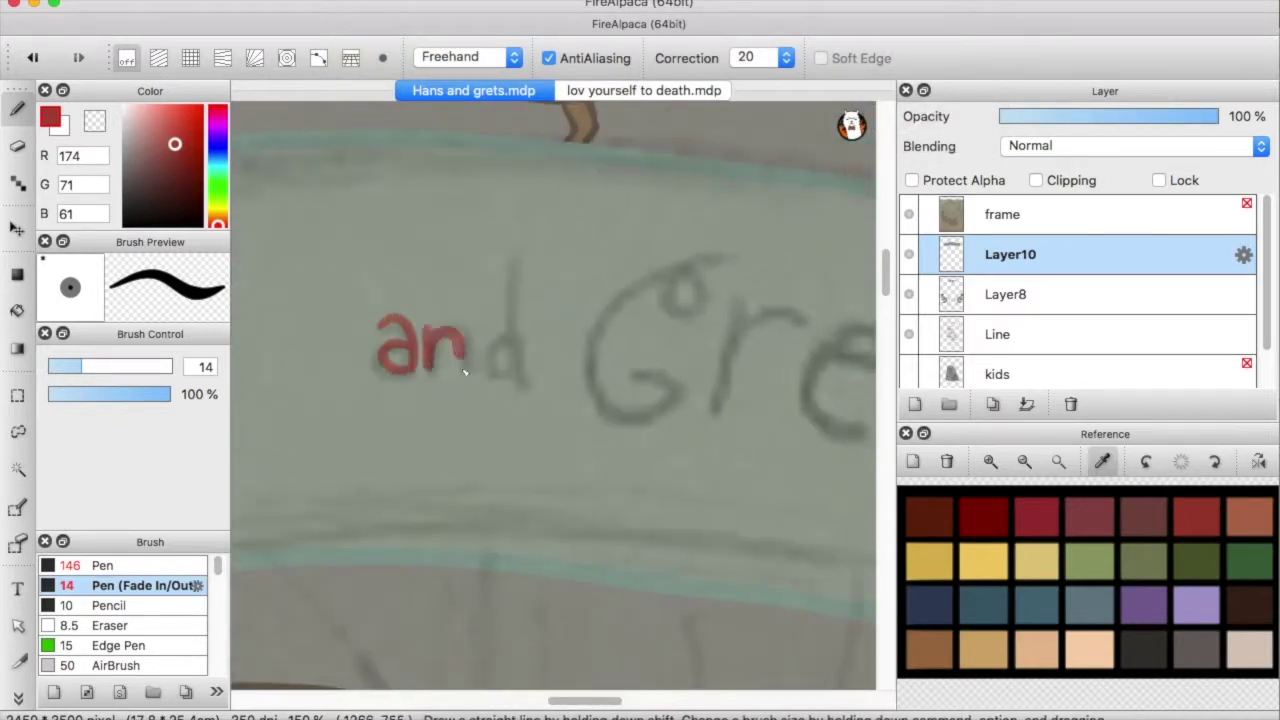
left_click_drag(516, 258, 514, 390)
scroll(514, 390, "right", 5)
left_click_drag(620, 258, 512, 412)
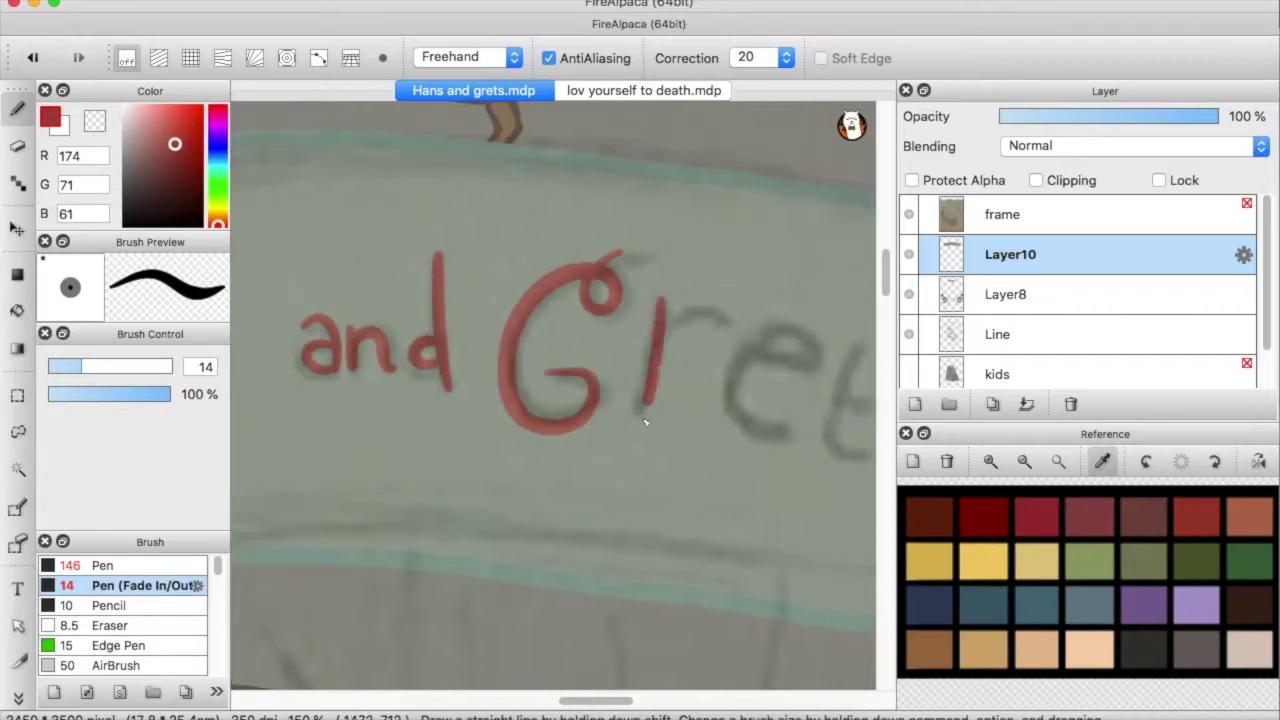
scroll(580, 703, "right", 5)
left_click_drag(588, 350, 575, 376)
left_click_drag(684, 408, 718, 404)
scroll(631, 424, "right", 5)
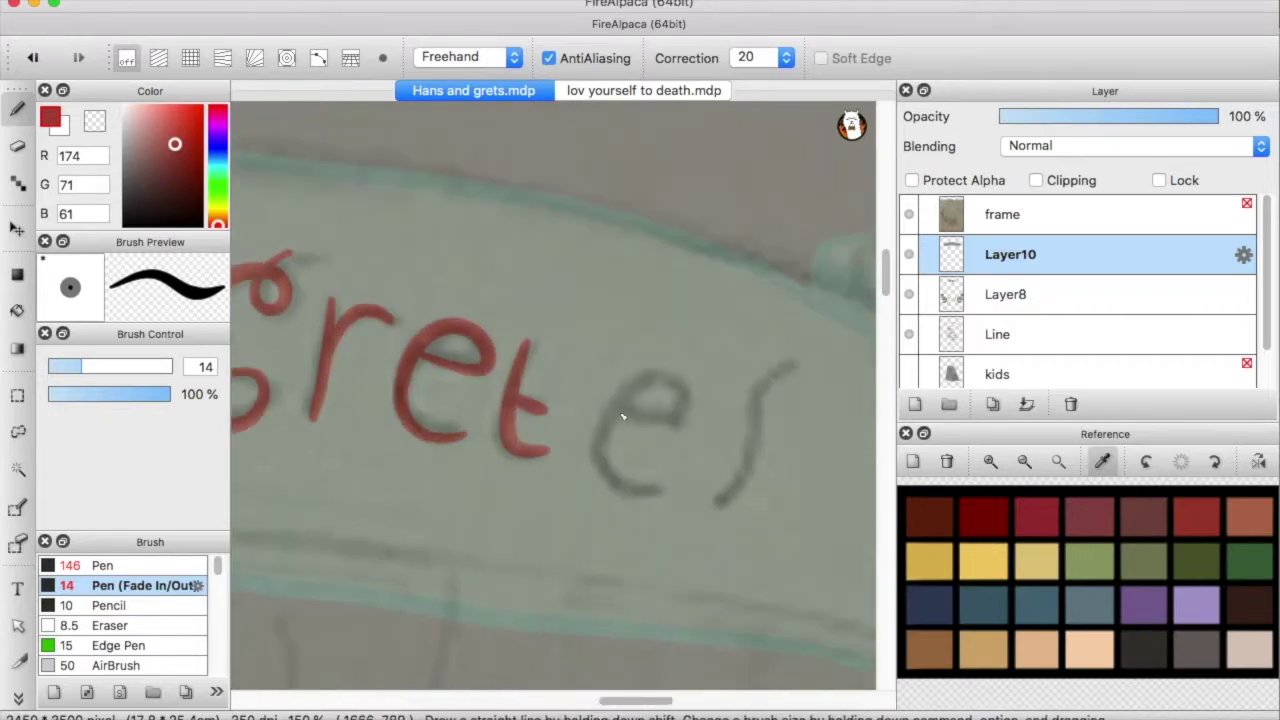
key("super+z")
left_click_drag(792, 366, 716, 502)
Lasso the word "and" on Layer10 and try to reposition it between the two names
key("super+minus")
key("super+minus")
key("super+minus")
key("l")
left_click_drag(455, 344, 460, 348)
key("v")
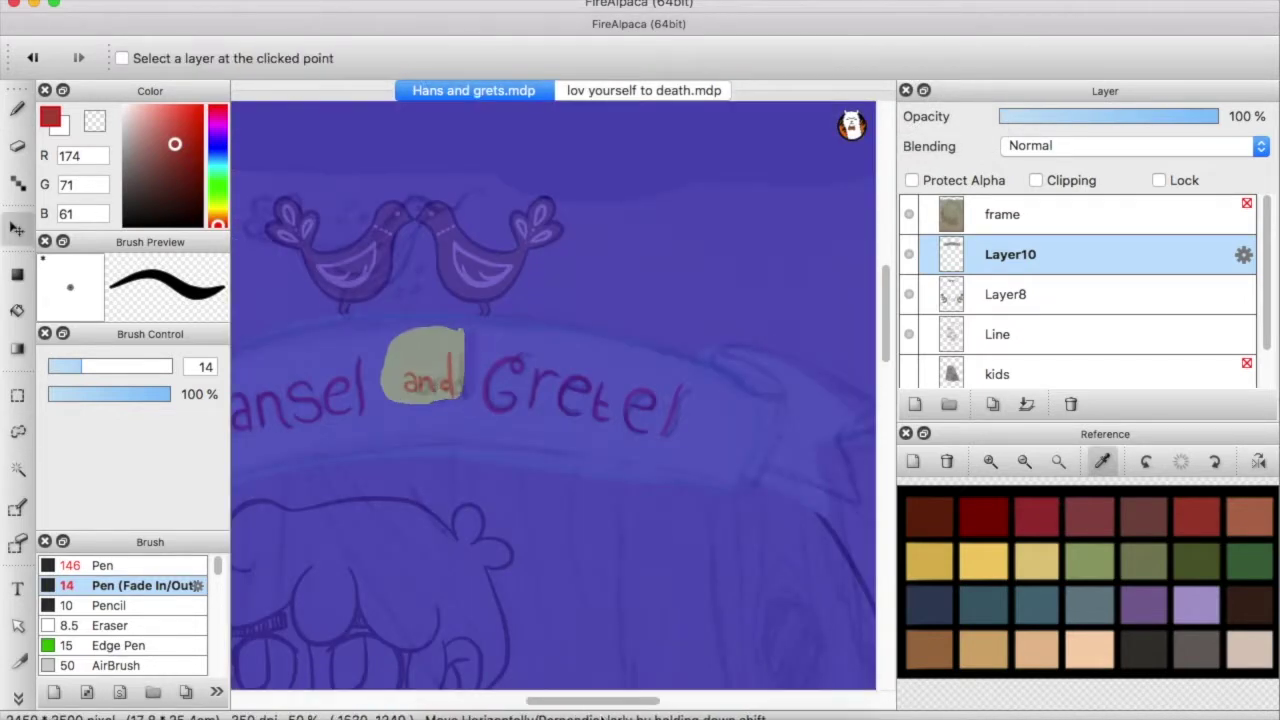
Undo the selection, the "and Gretel" lettering and the final l of "Hansel"
key("ctrl+z")
key("ctrl+z")
key("ctrl+z")
key("ctrl+z")
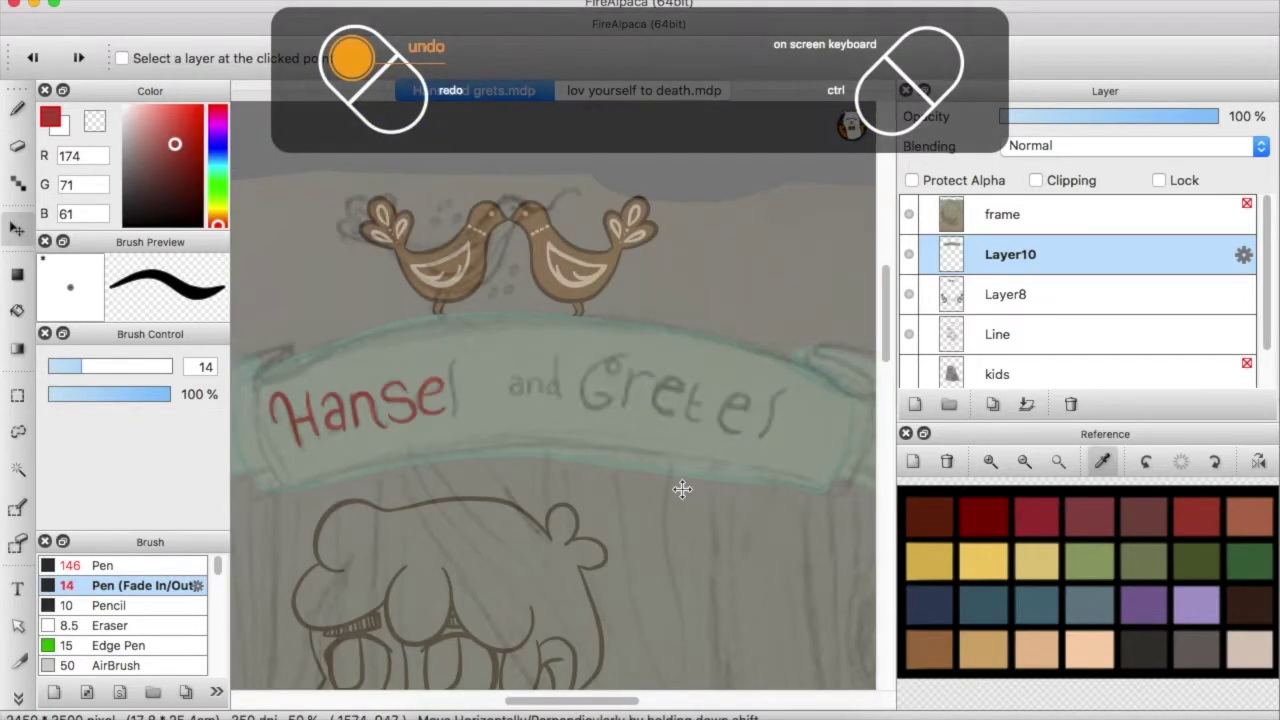
Add a new layer above Layer10 and trace the word "Hansel" on it in red with the size 14 pen
key("ctrl+shift+n")
key("b")
scroll(377, 411, "up", 5)
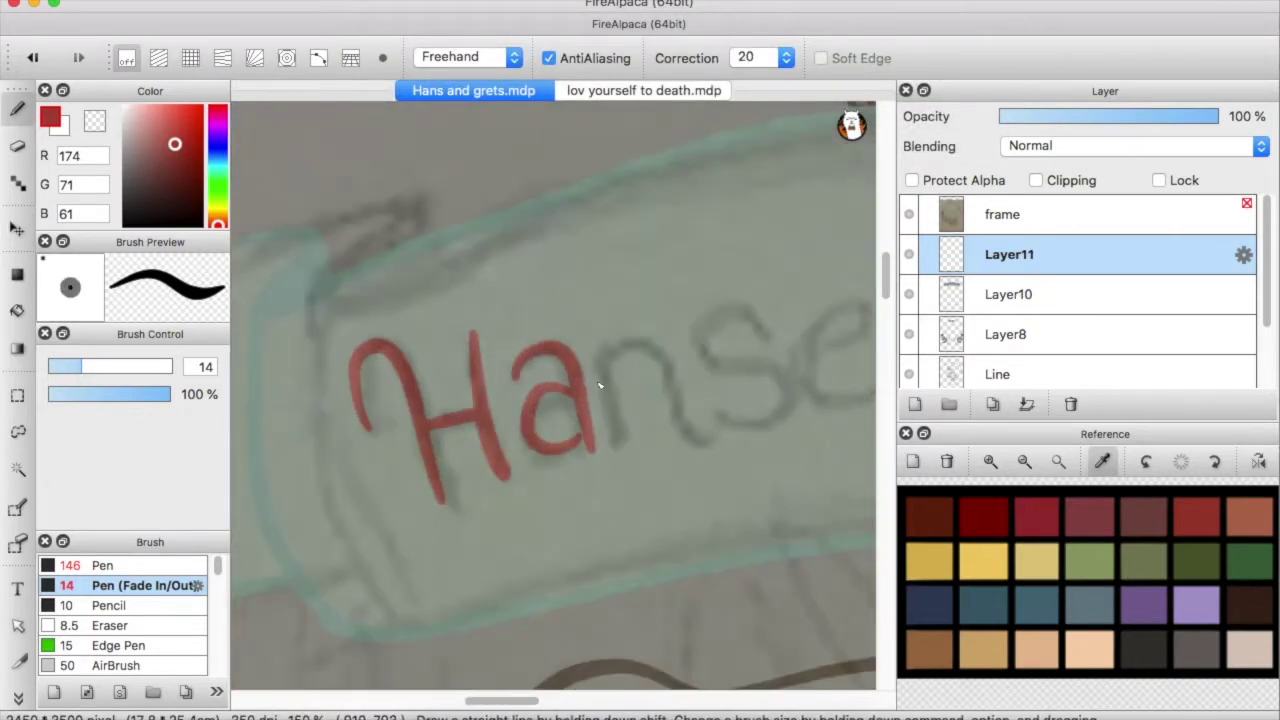
left_click_drag(598, 346, 624, 434)
key("ctrl+z")
left_click_drag(598, 310, 575, 425)
key("ctrl+z")
mouse_move(720, 337)
left_mouse_down()
mouse_move(679, 350)
mouse_move(736, 386)
left_mouse_up()
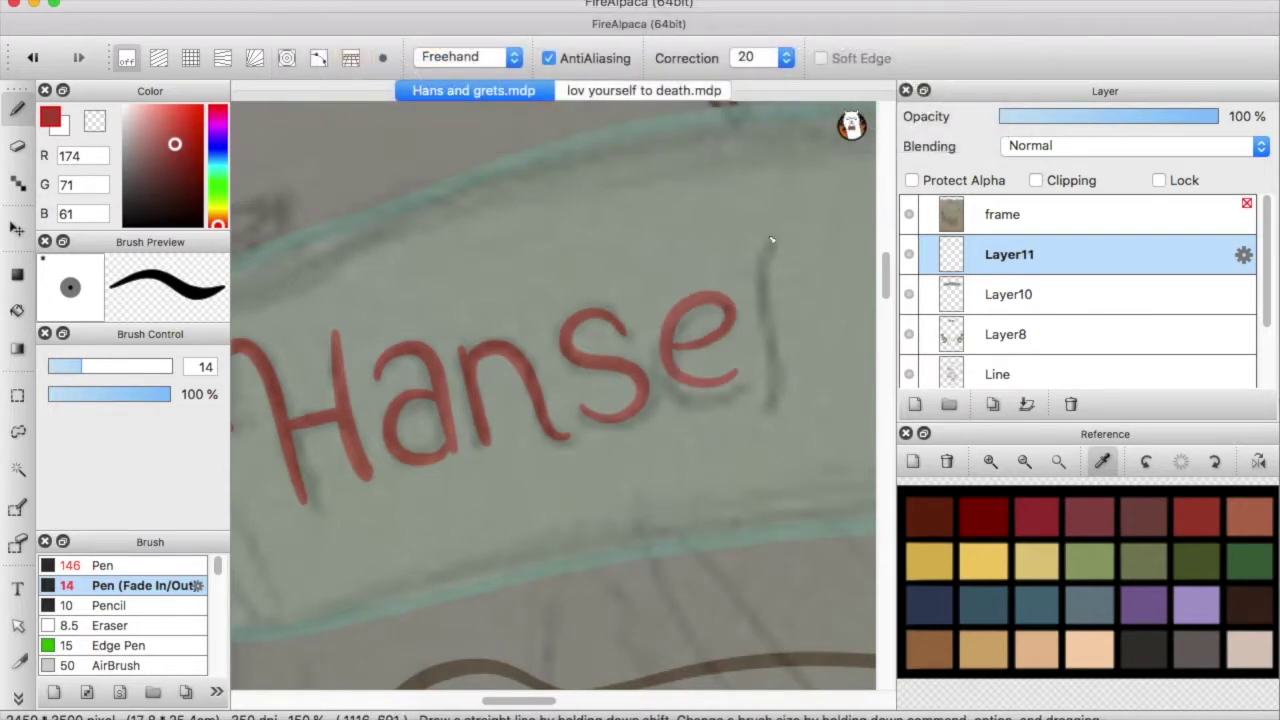
left_click_drag(767, 235, 755, 400)
scroll(600, 350, "right", 10)
Trace the words "and Gretel" in red on Layer11, following the frame sketch
left_click_drag(463, 299, 490, 294)
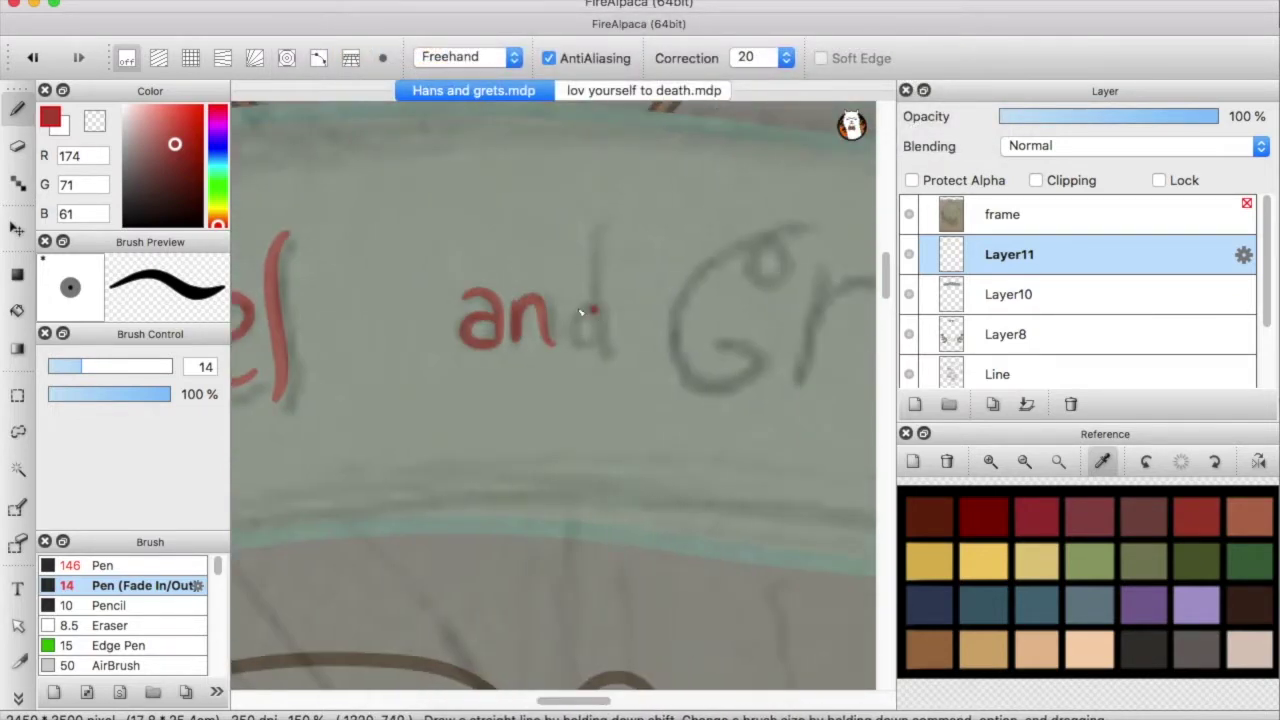
scroll(606, 349, "right", 5)
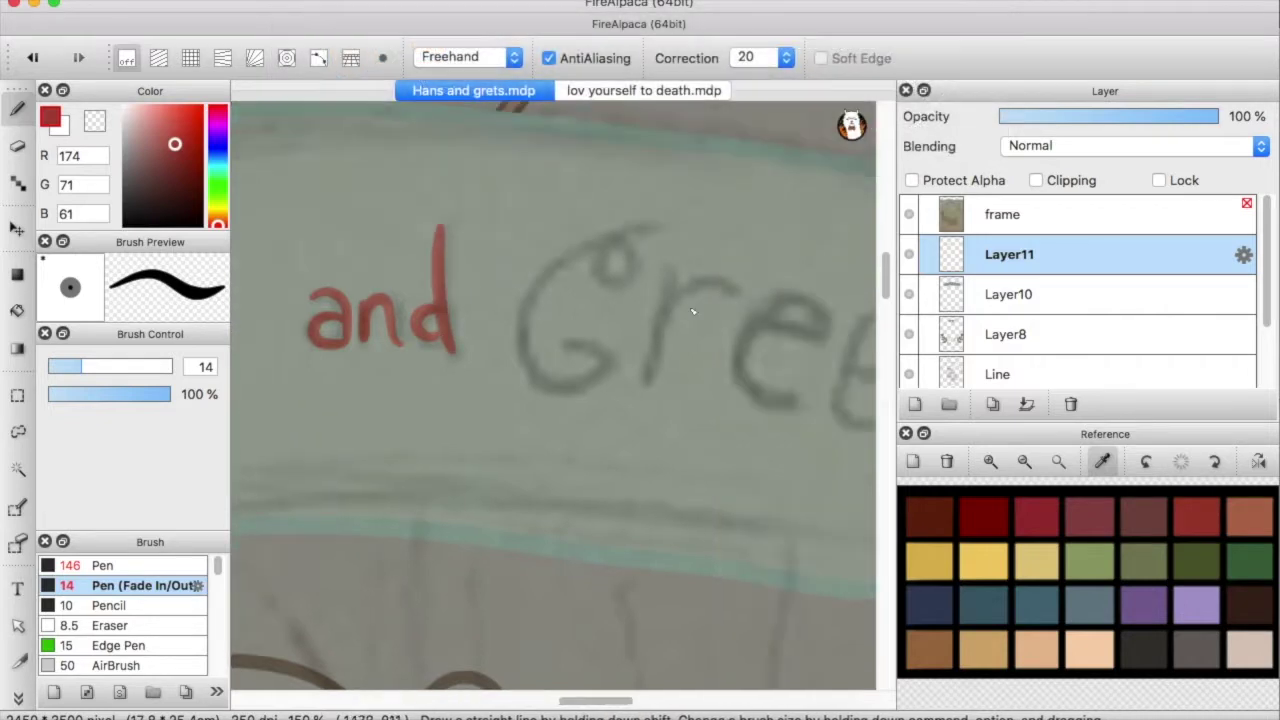
key("ctrl+z")
scroll(584, 594, "right", 3)
mouse_move(510, 263)
left_mouse_down()
mouse_move(503, 320)
mouse_move(578, 293)
left_mouse_up()
left_click_drag(585, 338, 640, 400)
key("super+z")
left_click_drag(586, 337, 640, 400)
left_click_drag(703, 318, 698, 435)
left_click_drag(680, 372, 730, 368)
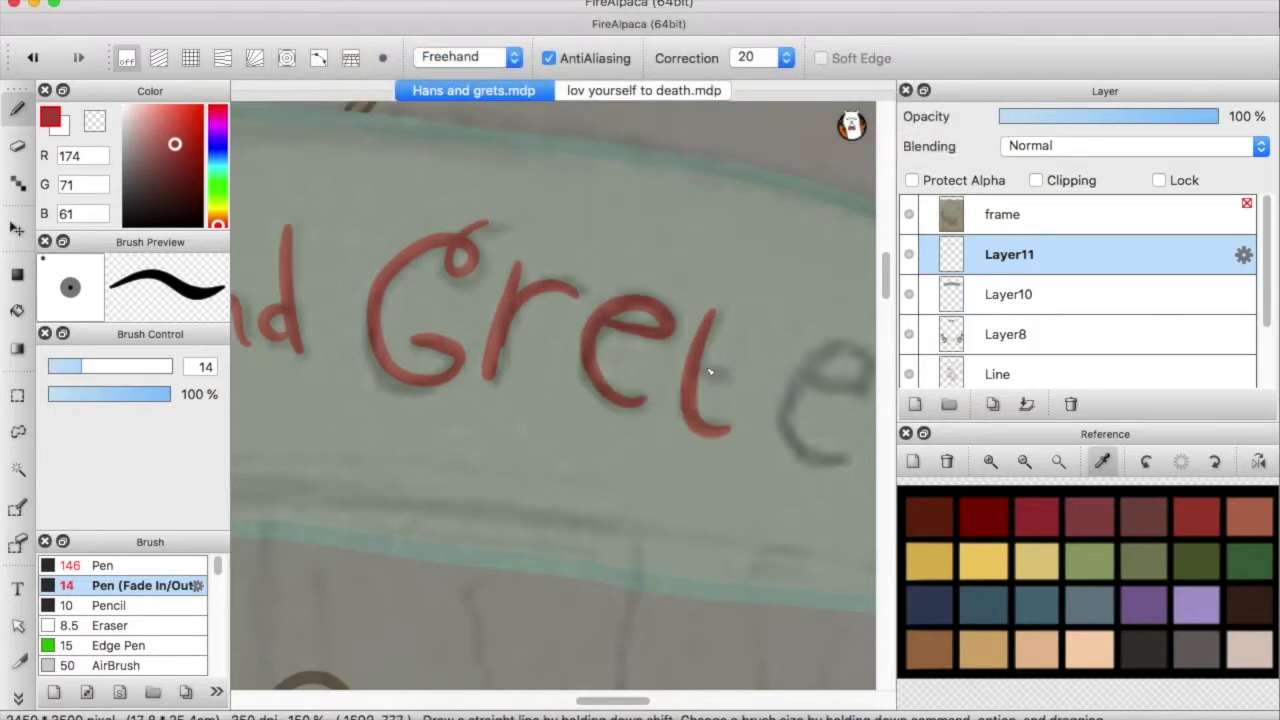
scroll(640, 373, "right", 5)
left_click_drag(586, 380, 640, 458)
scroll(735, 341, "down", 3)
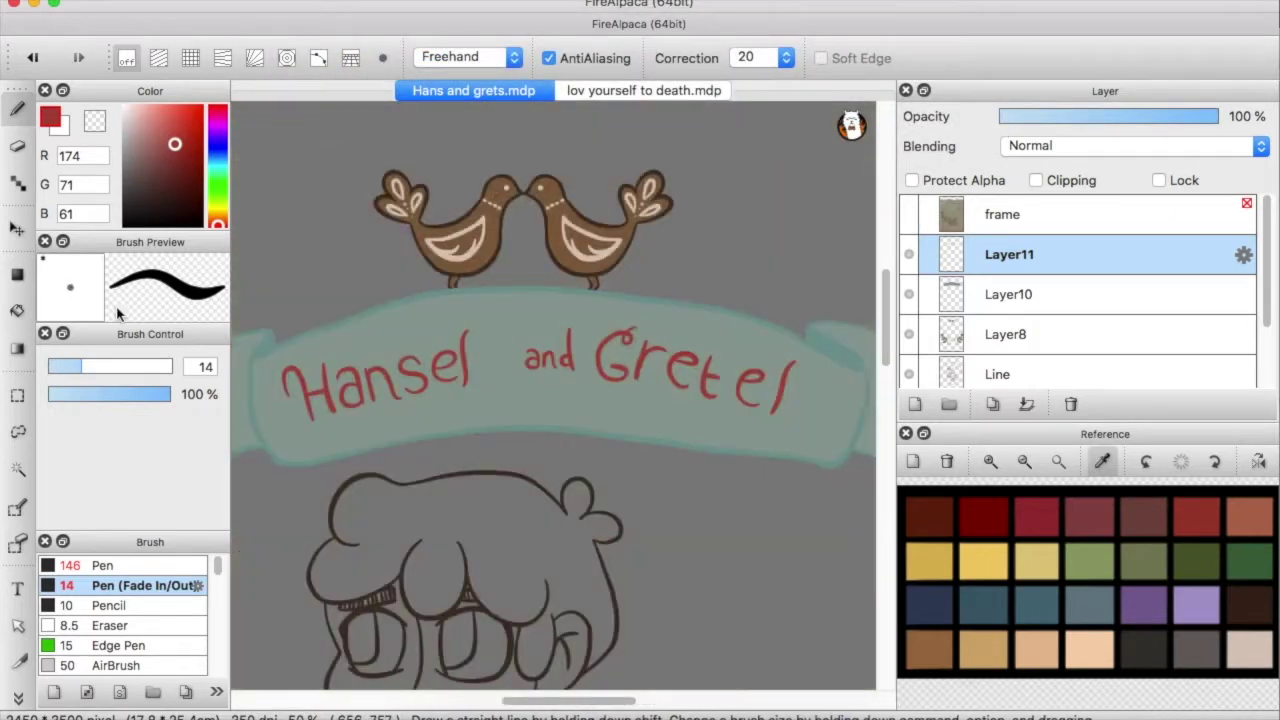
Lasso the word "and" on Layer11 and shift it to sit evenly between the two names
key("l")
left_click_drag(548, 324, 546, 326)
key("v")
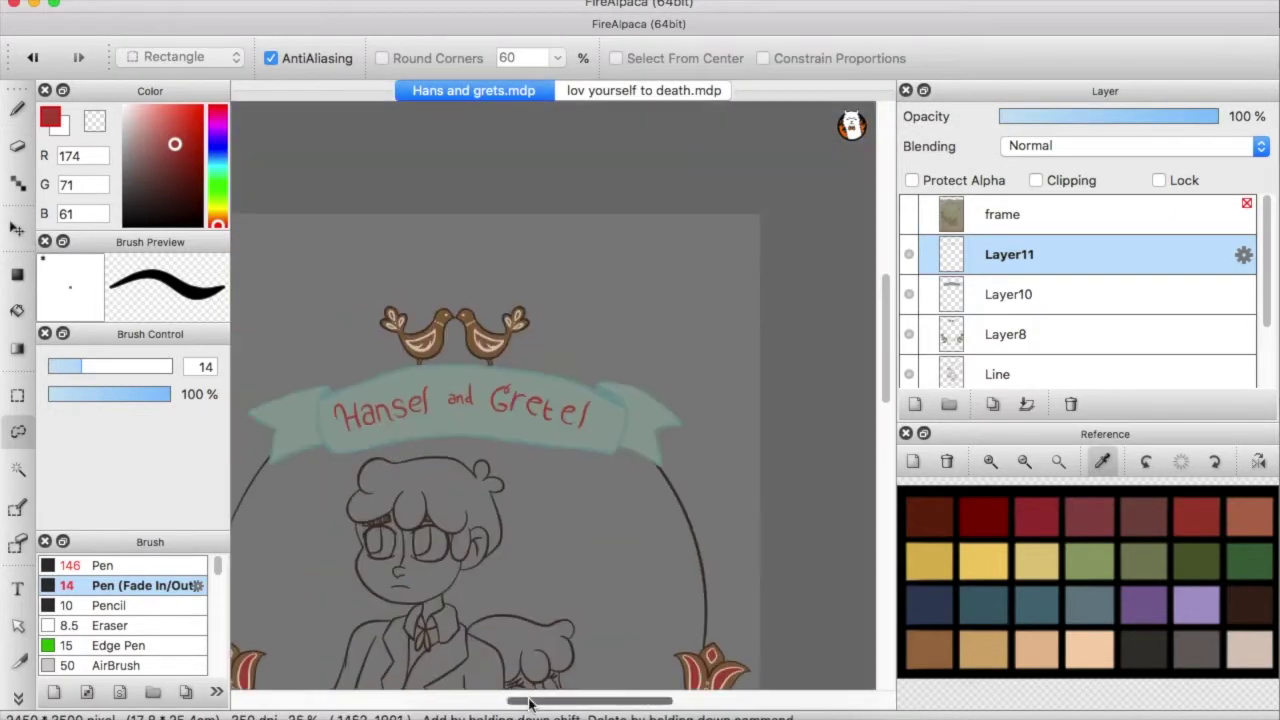
Move the frame layer beneath the Line layer and add a new layer directly above frame
left_click_drag(1000, 214, 1000, 300)
key("v")
key("b")
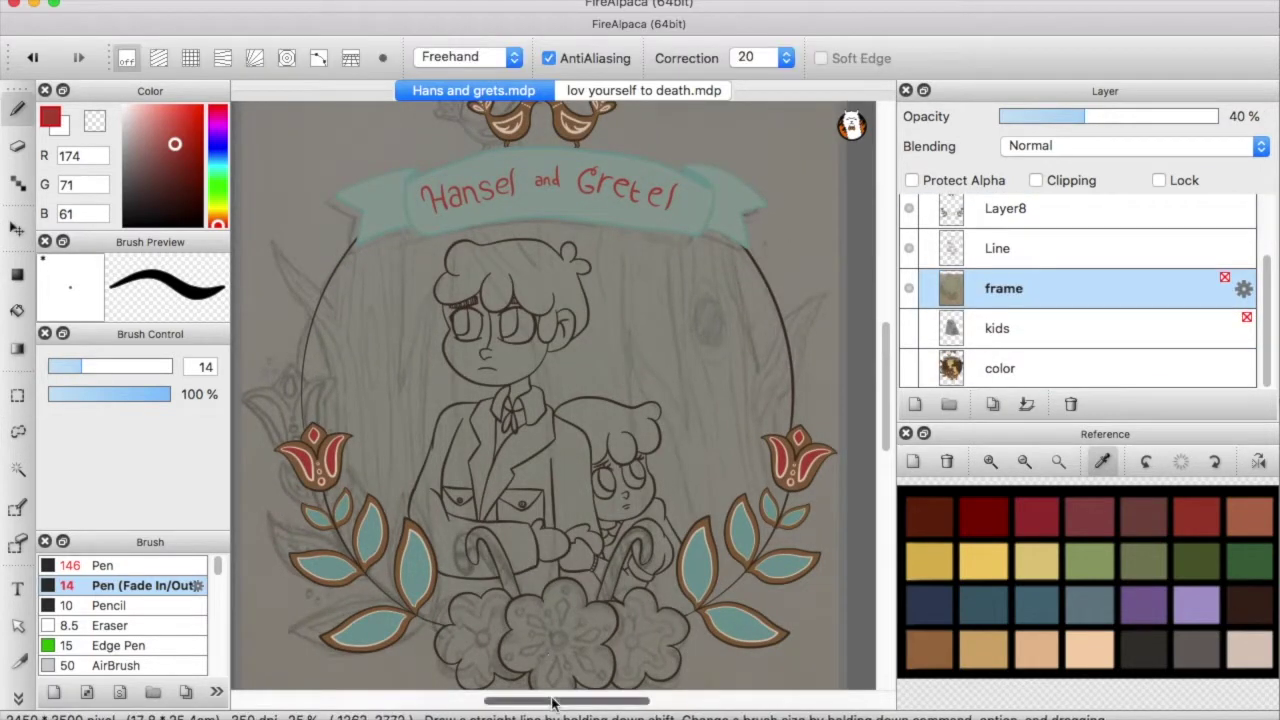
scroll(600, 500, "down", 3)
scroll(600, 500, "left", 1)
left_click(915, 404)
left_click(960, 214)
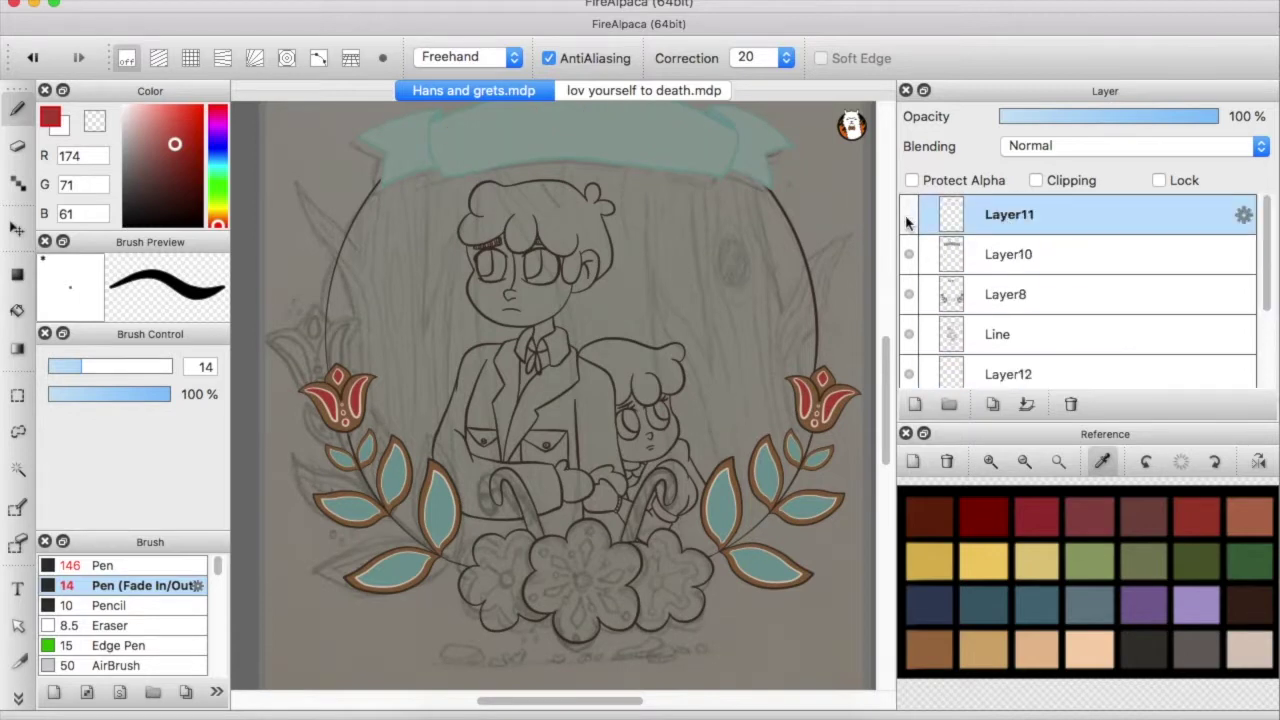
scroll(884, 352, "down", 1)
left_click(1200, 298)
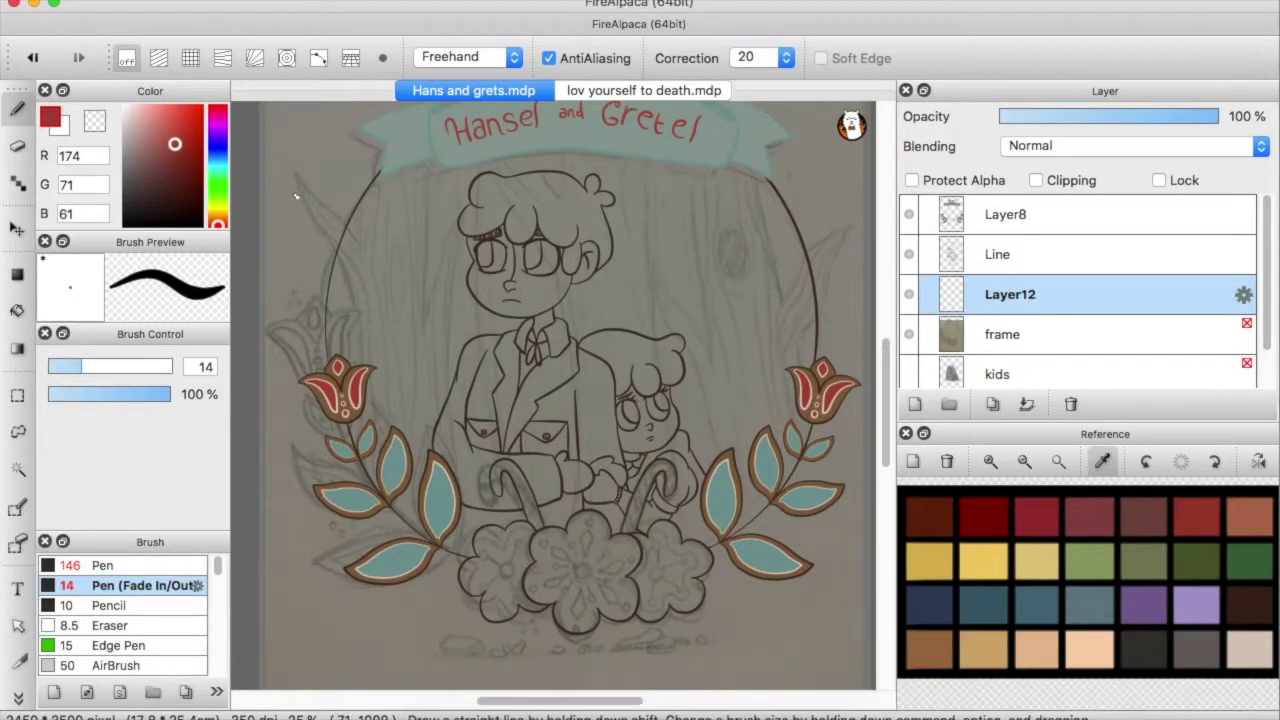
Sample the tree background's dark brown (RGB 92, 60, 36) from the color layer, then return to Layer12 with only the frame sketch shown beneath it
scroll(1255, 307, "down", 1)
left_click(910, 370)
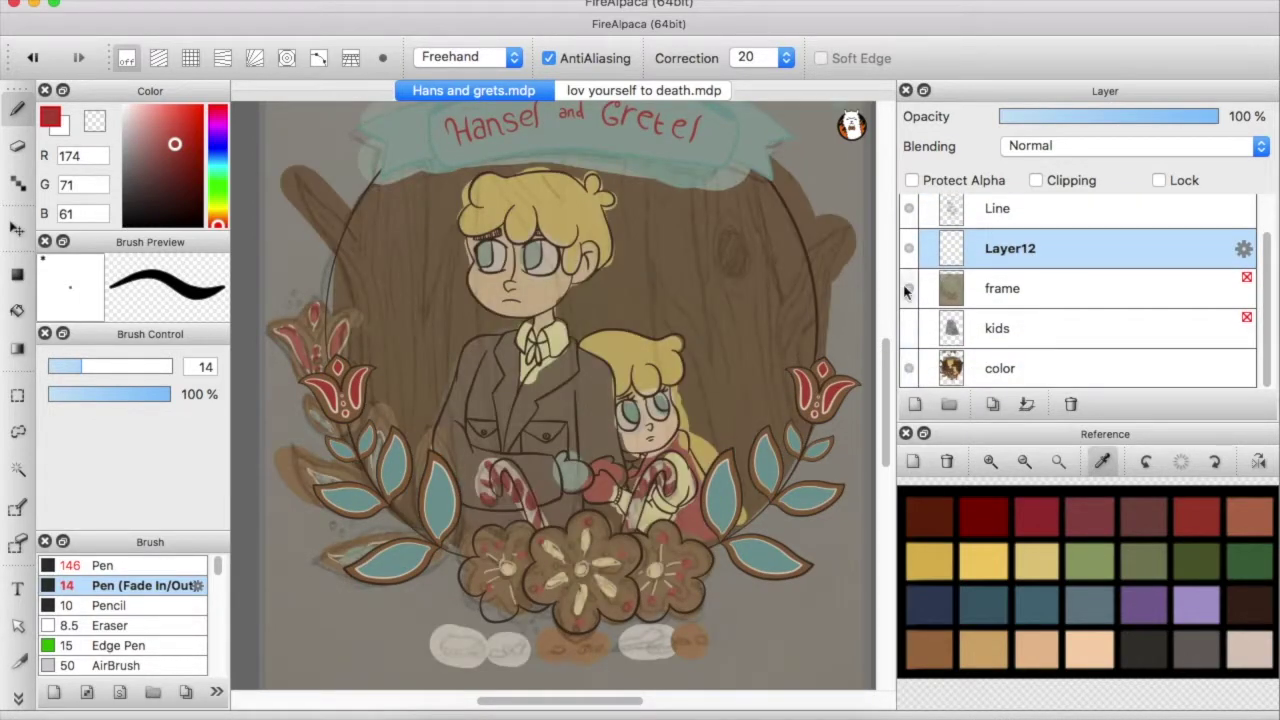
left_click(909, 288)
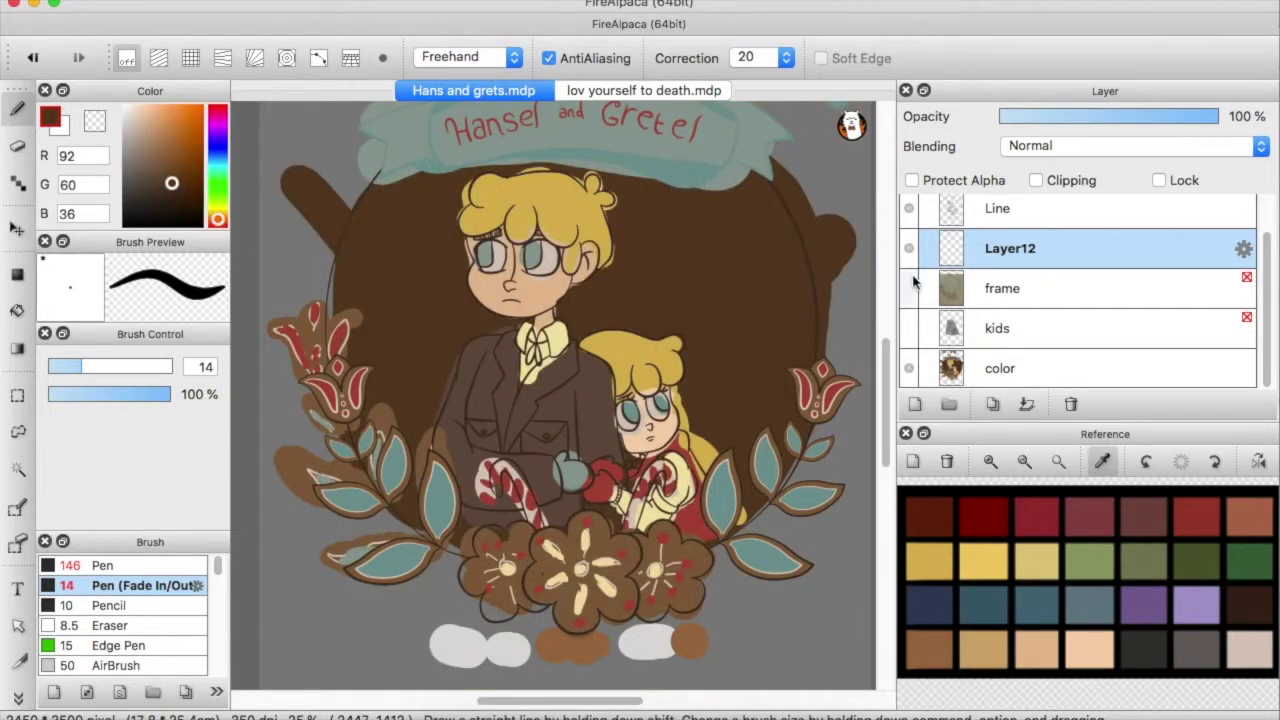
left_click(909, 288)
left_click(909, 288)
key("g")
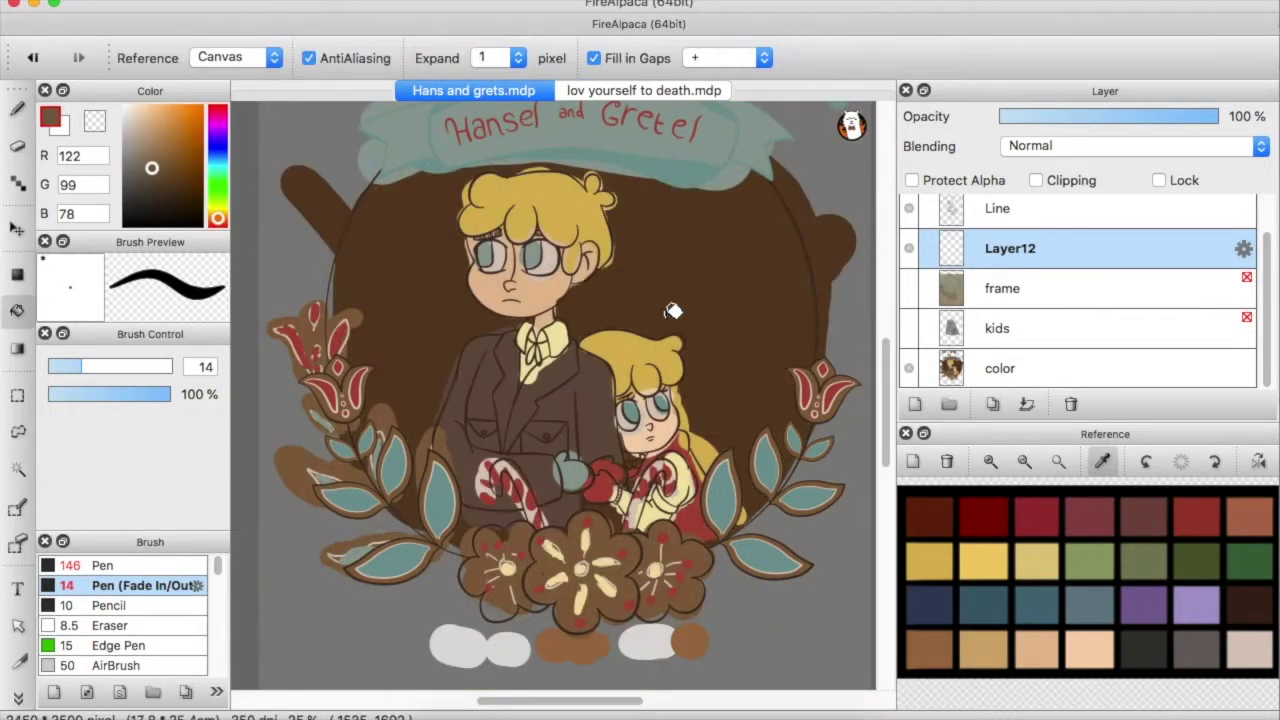
left_click(760, 518)
left_click(909, 368)
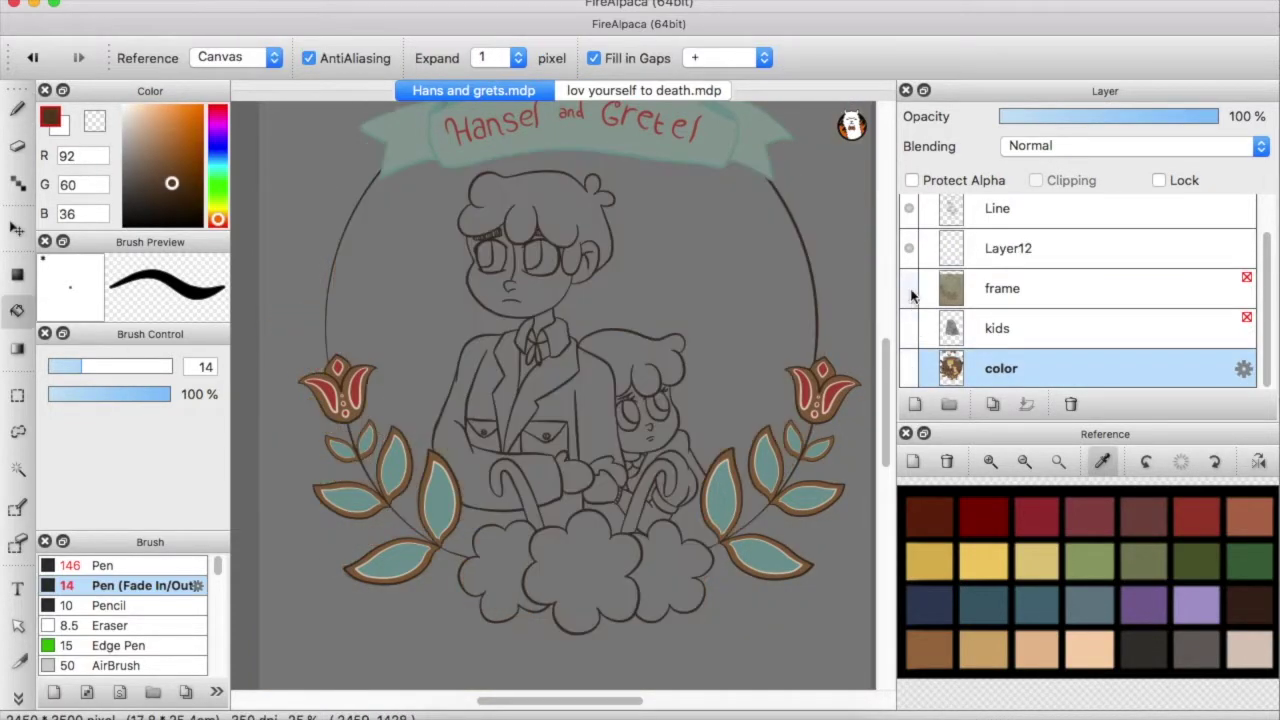
left_click(1010, 248)
key("b")
left_click(909, 288)
Try tracing the left and middle tree trunks and their branches in dark brown on Layer12
scroll(389, 176, "up", 3)
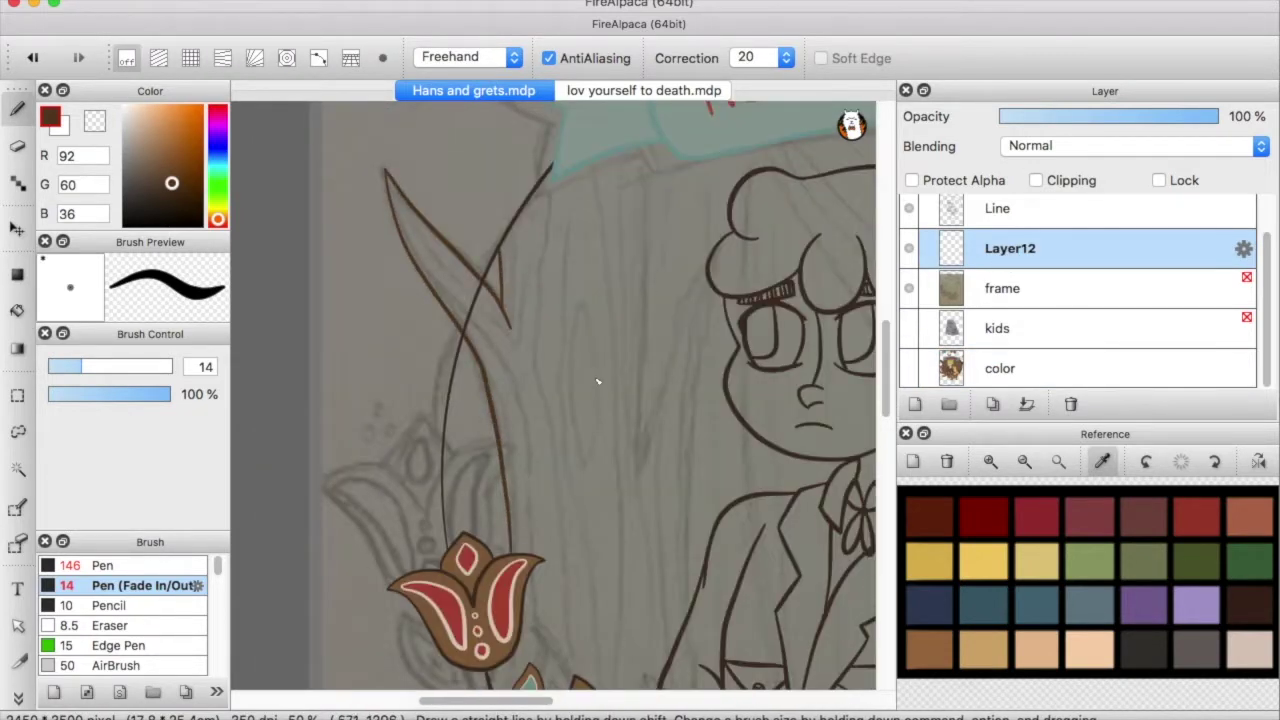
left_click_drag(649, 146, 640, 462)
left_click_drag(712, 268, 660, 400)
left_click_drag(716, 292, 686, 540)
scroll(530, 685, "right", 5)
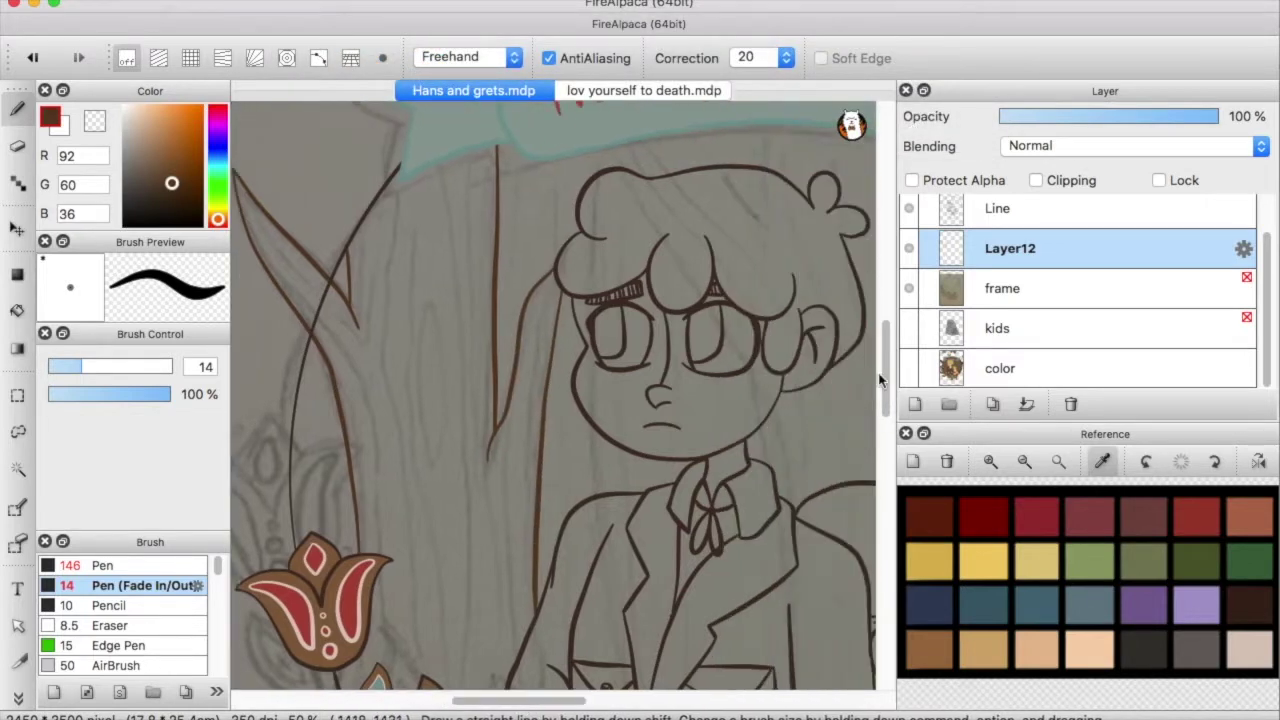
key("ctrl+shift+z")
key("ctrl+z")
key("ctrl+shift+z")
scroll(592, 462, "down", 5)
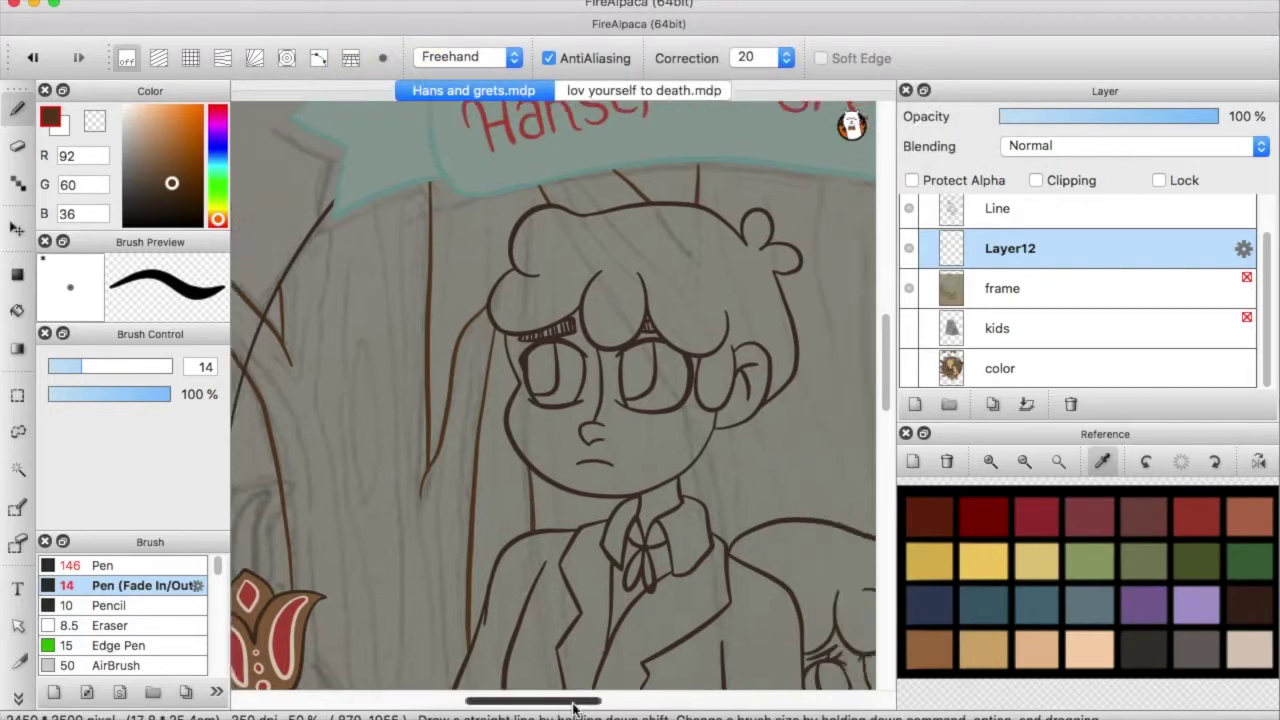
scroll(448, 203, "up", 5)
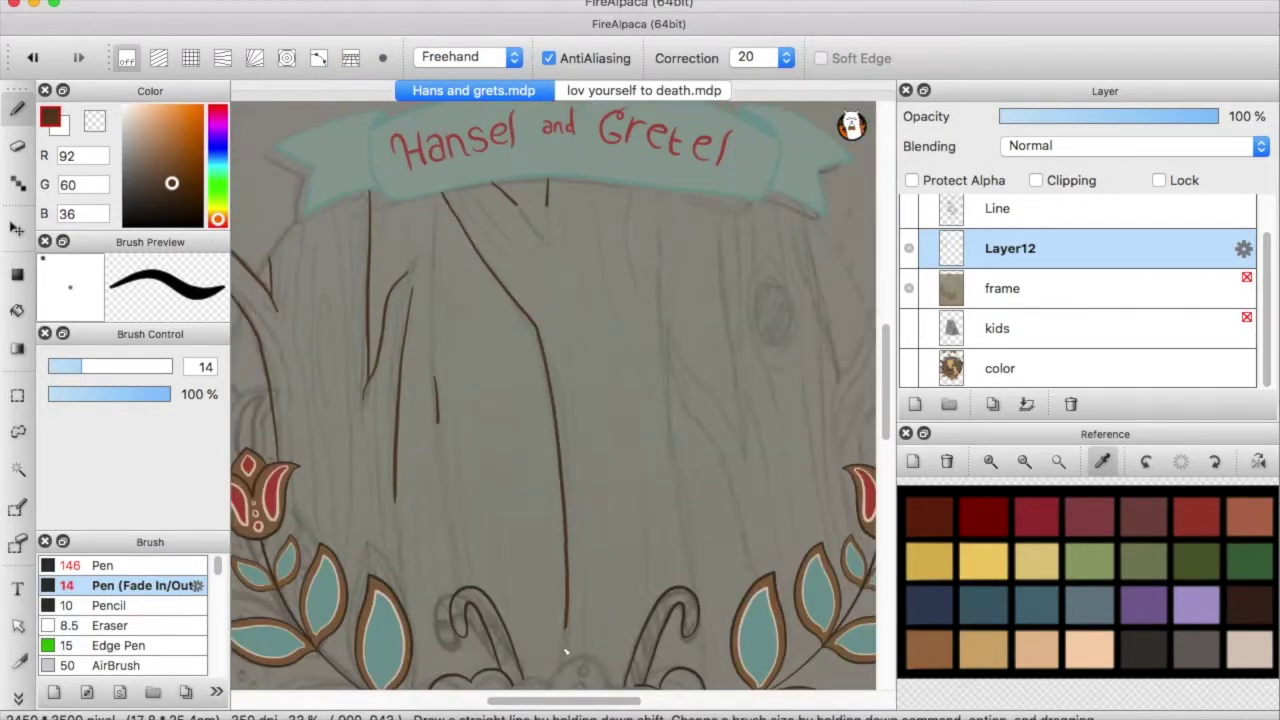
Try tracing the right-hand trunks, the fork between them and the outer branch above the tulip
left_click_drag(663, 195, 692, 588)
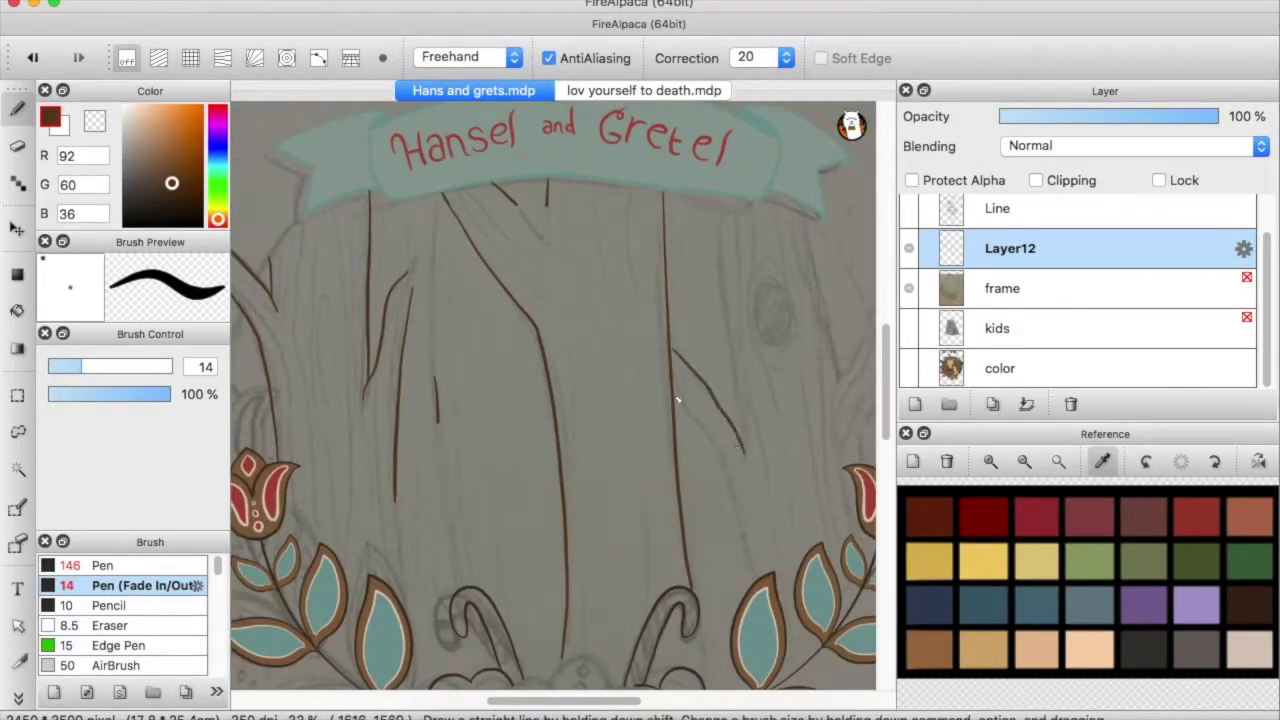
scroll(648, 678, "right", 5)
mouse_move(690, 386)
left_mouse_down()
mouse_move(743, 300)
mouse_move(790, 280)
left_mouse_up()
scroll(719, 452, "down", 3)
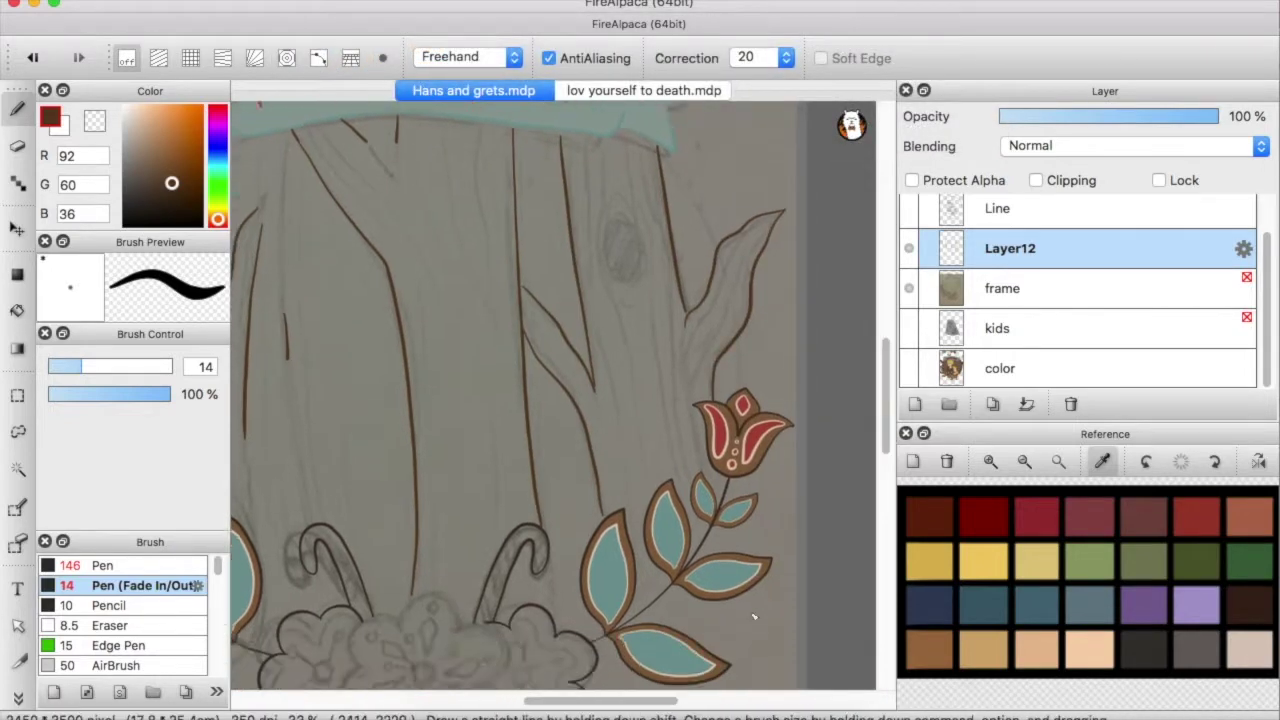
Try drawing the knot on the right trunk with rings and flowing wood-grain lines around it
scroll(719, 452, "left", 4)
left_click_drag(715, 217, 718, 236)
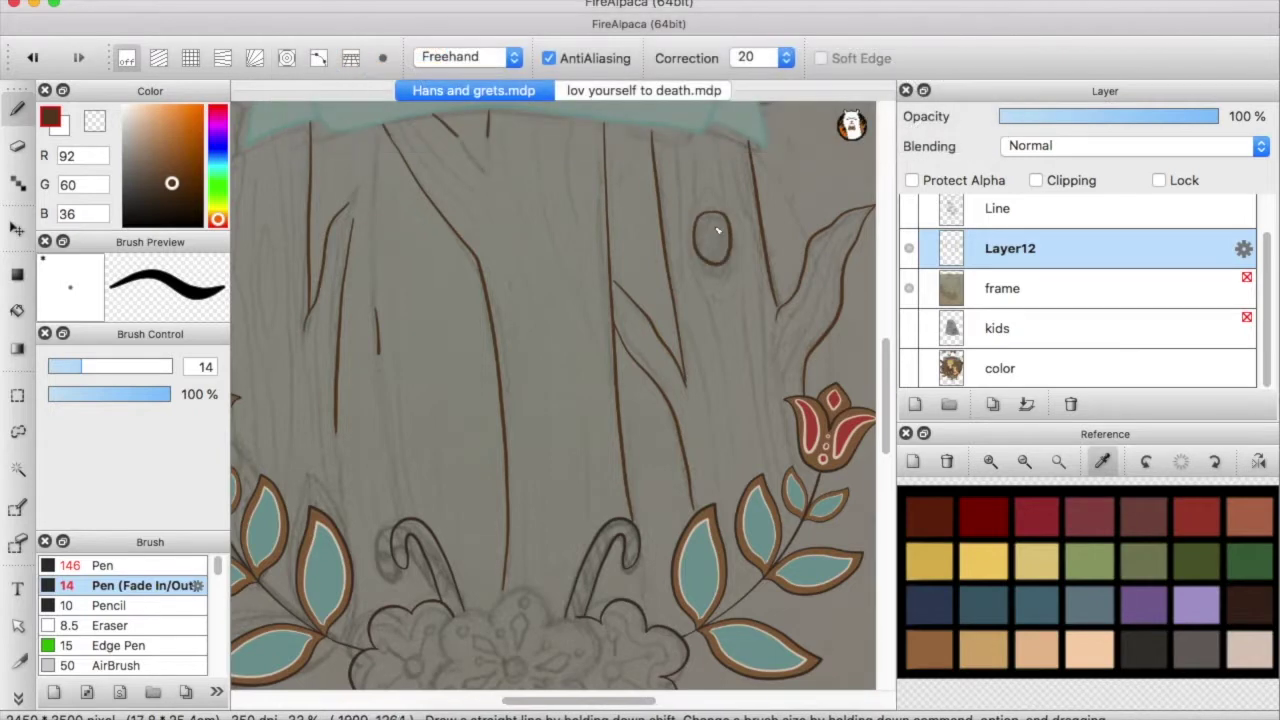
key("ctrl+z")
key("ctrl+y")
key("ctrl+y")
key("ctrl+z")
key("ctrl+y")
key("ctrl+z")
mouse_move(722, 297)
left_mouse_down()
mouse_move(739, 251)
mouse_move(707, 190)
left_mouse_up()
left_click_drag(700, 138, 679, 220)
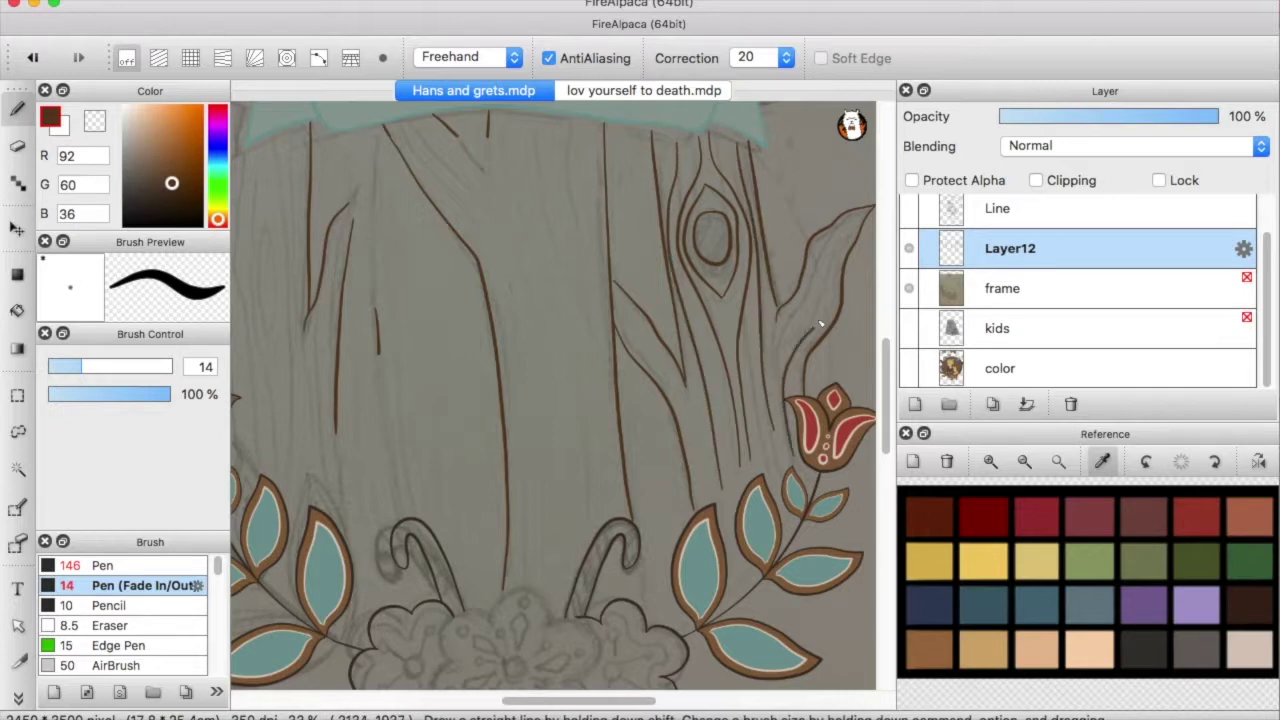
Compare the trunks with the children's line art, then undo all the tree tracing on Layer12
left_click(909, 328)
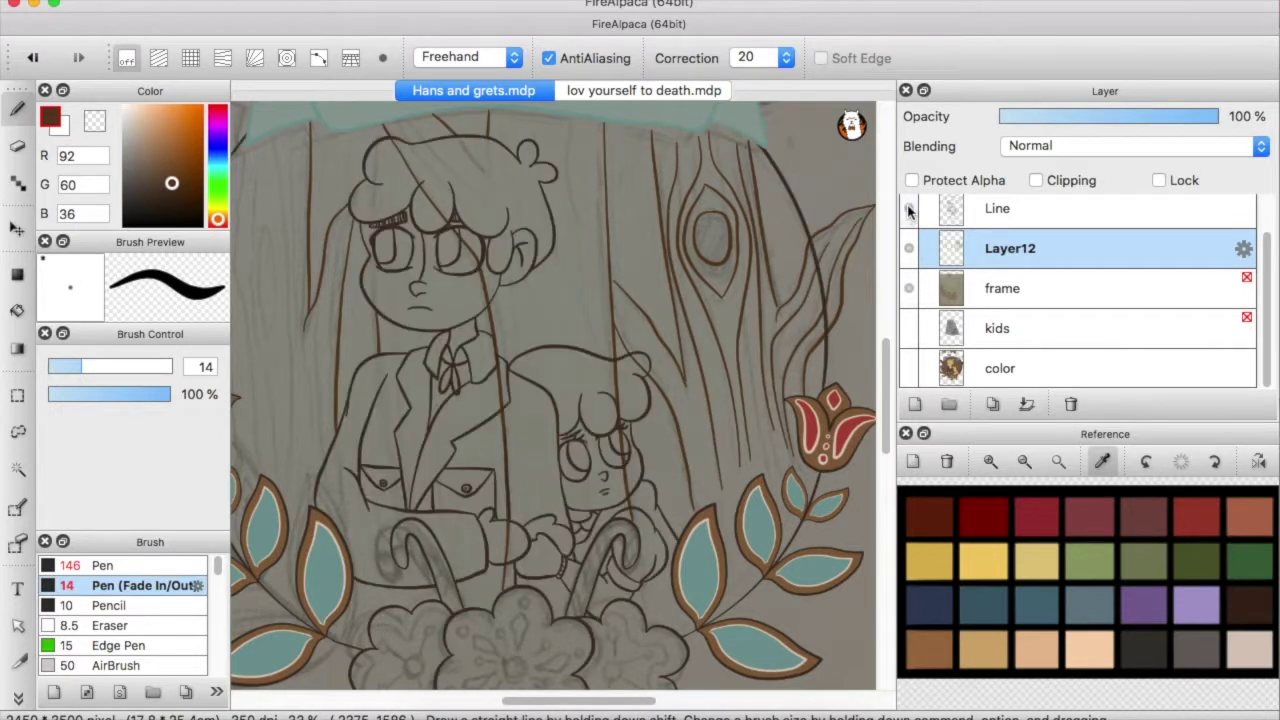
left_click(909, 328)
key("ctrl+z")
key("ctrl+z")
key("ctrl+z")
key("ctrl+z")
scroll(576, 637, "right", 3)
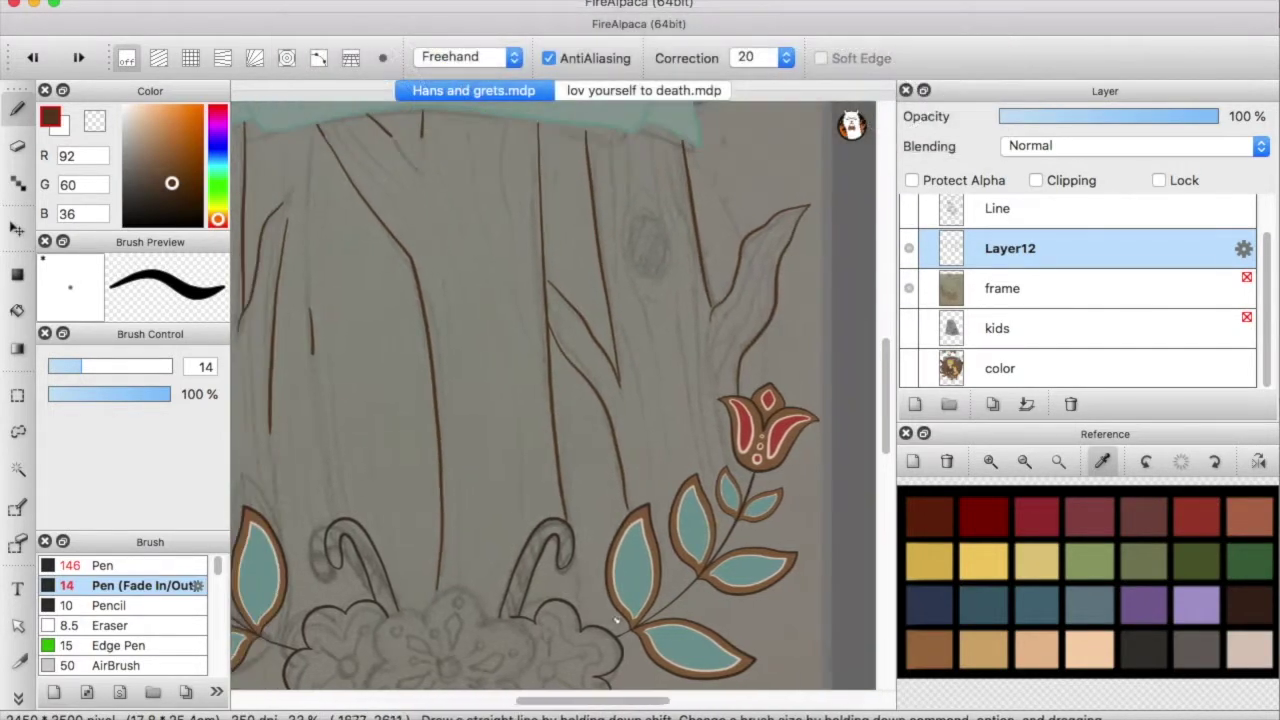
key("ctrl+z")
key("ctrl+z")
key("ctrl+z")
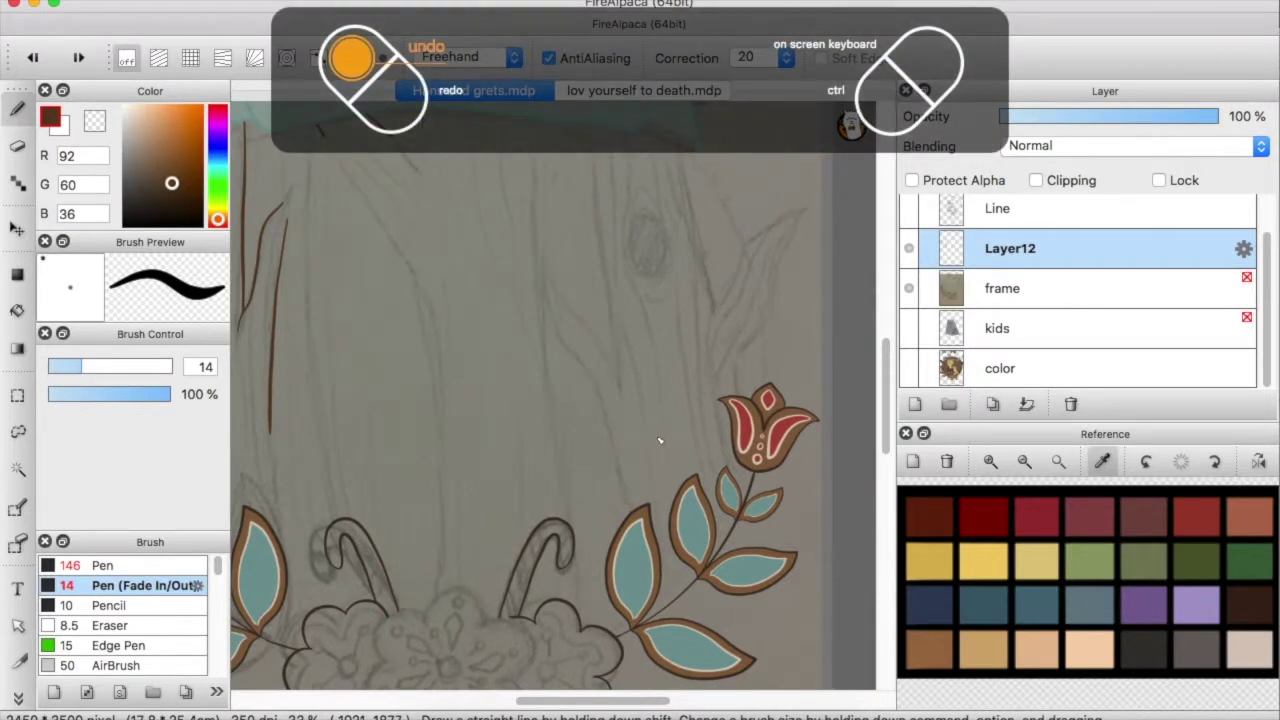
With only the frame sketch shown under Layer12, trace the leftmost trunk, its pointed branch and the neighbouring trunk edge in dark brown
key("ctrl+minus")
scroll(905, 300, "up", 1)
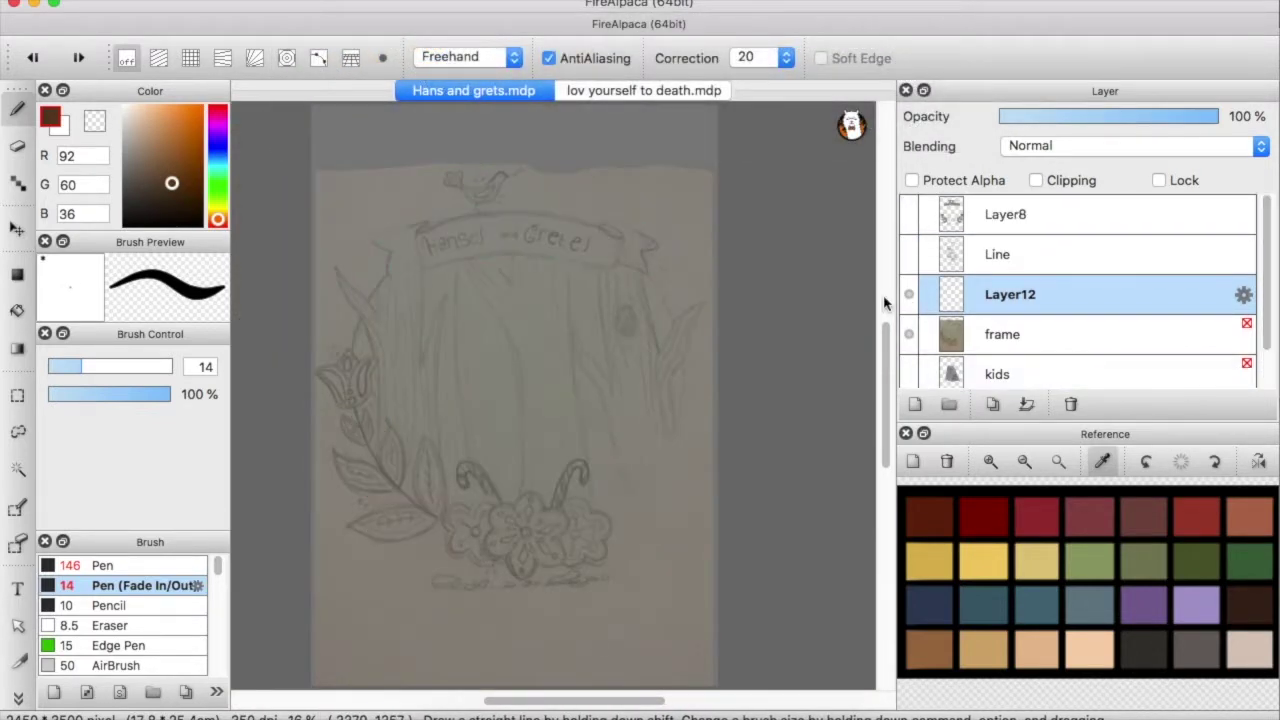
scroll(666, 505, "left", 2)
key("ctrl+plus")
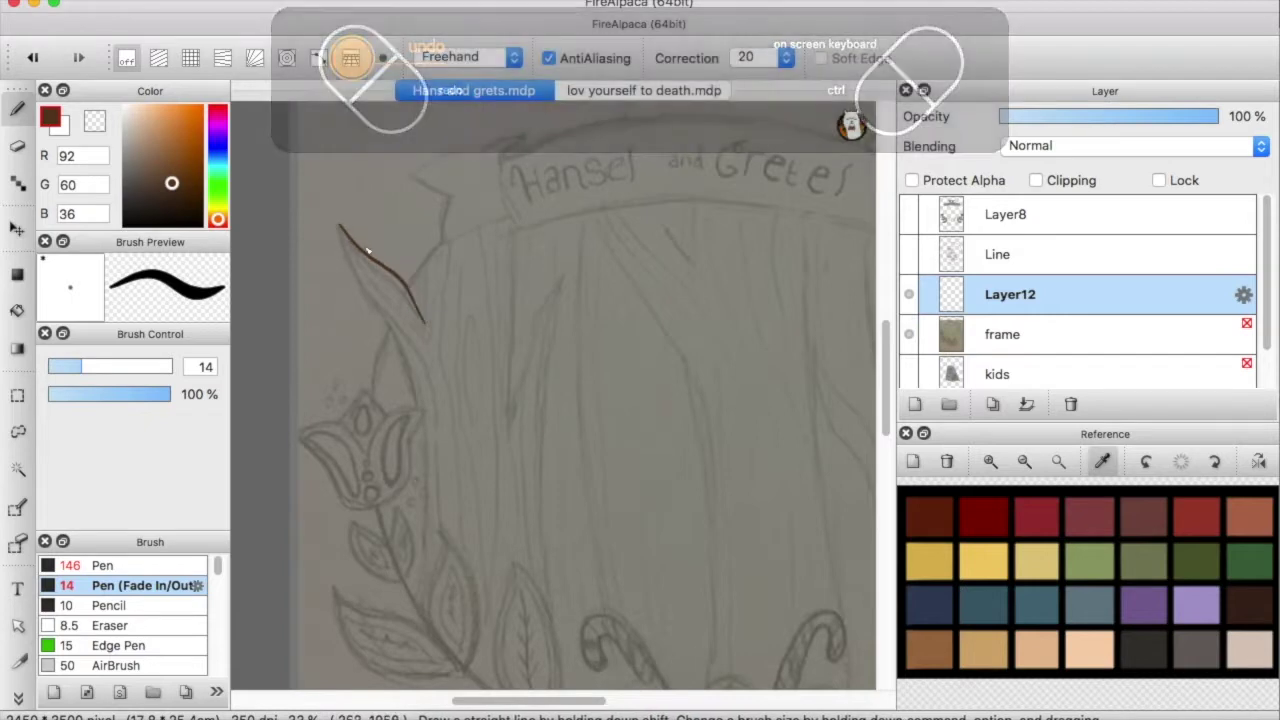
mouse_move(341, 227)
left_mouse_down()
mouse_move(402, 345)
mouse_move(430, 478)
left_mouse_up()
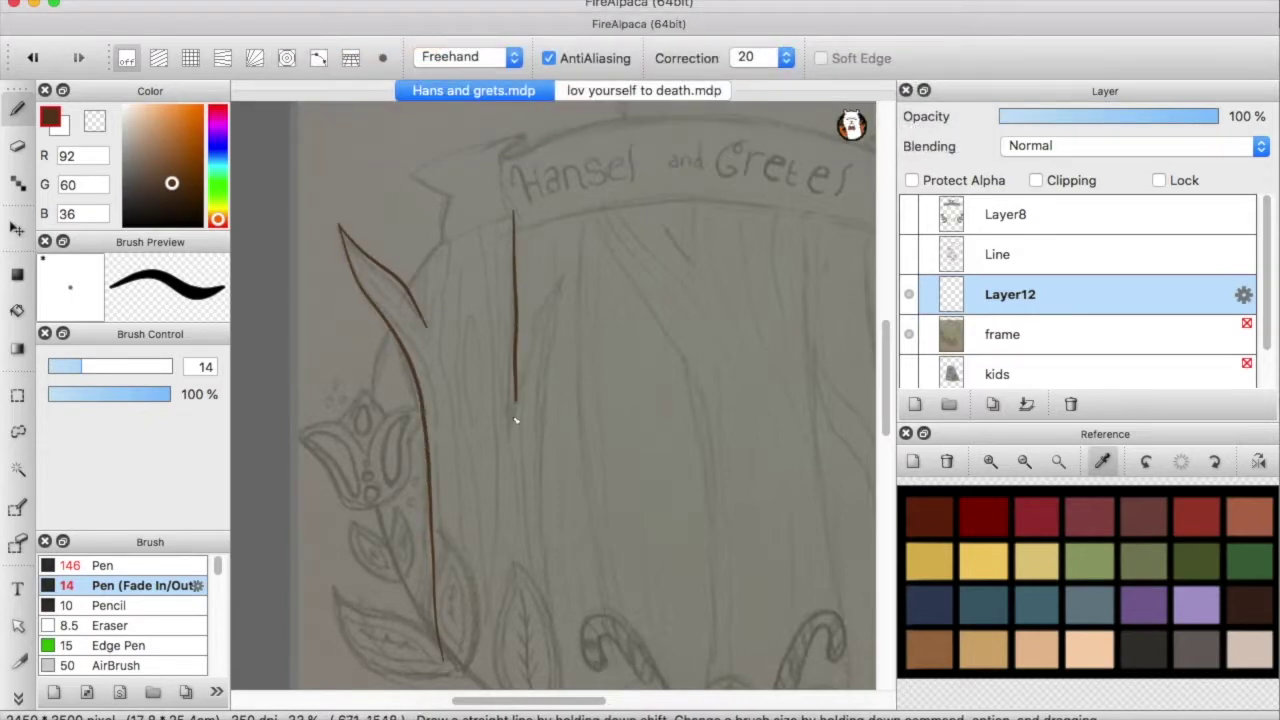
scroll(560, 400, "down", 5)
scroll(560, 400, "right", 3)
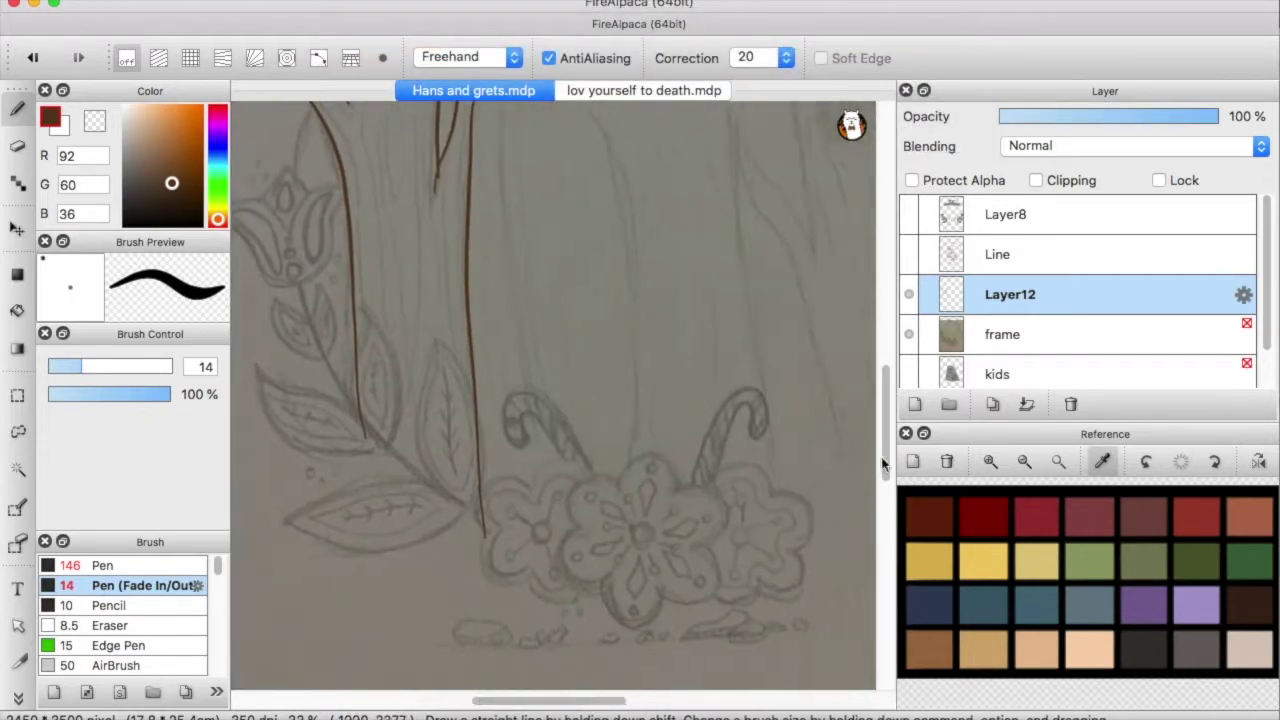
Trace the middle trunk's edges and the V-shaped branch gap below the banner, down to the flowers
scroll(560, 400, "up", 4)
left_click_drag(502, 150, 563, 247)
left_click_drag(724, 150, 782, 688)
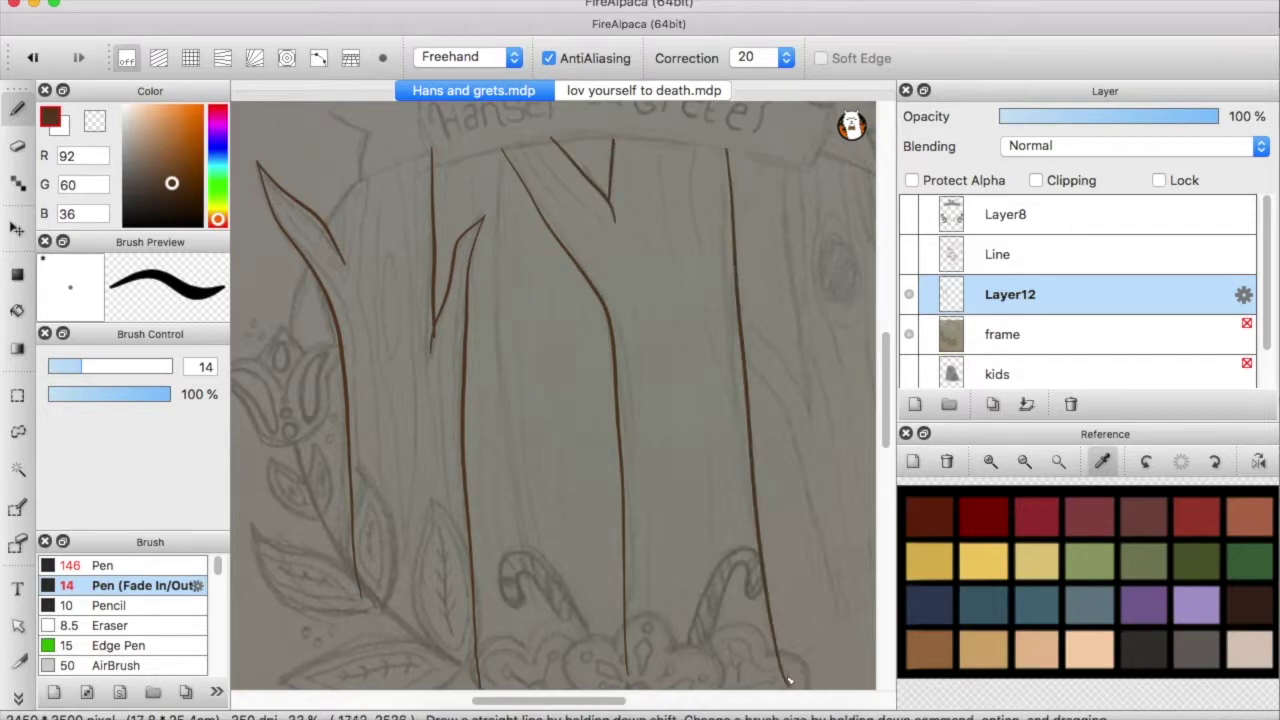
Try tracing the right-hand trunks with their fork, the outer branch and the oval knot
scroll(591, 314, "right", 3)
left_click_drag(597, 366, 691, 638)
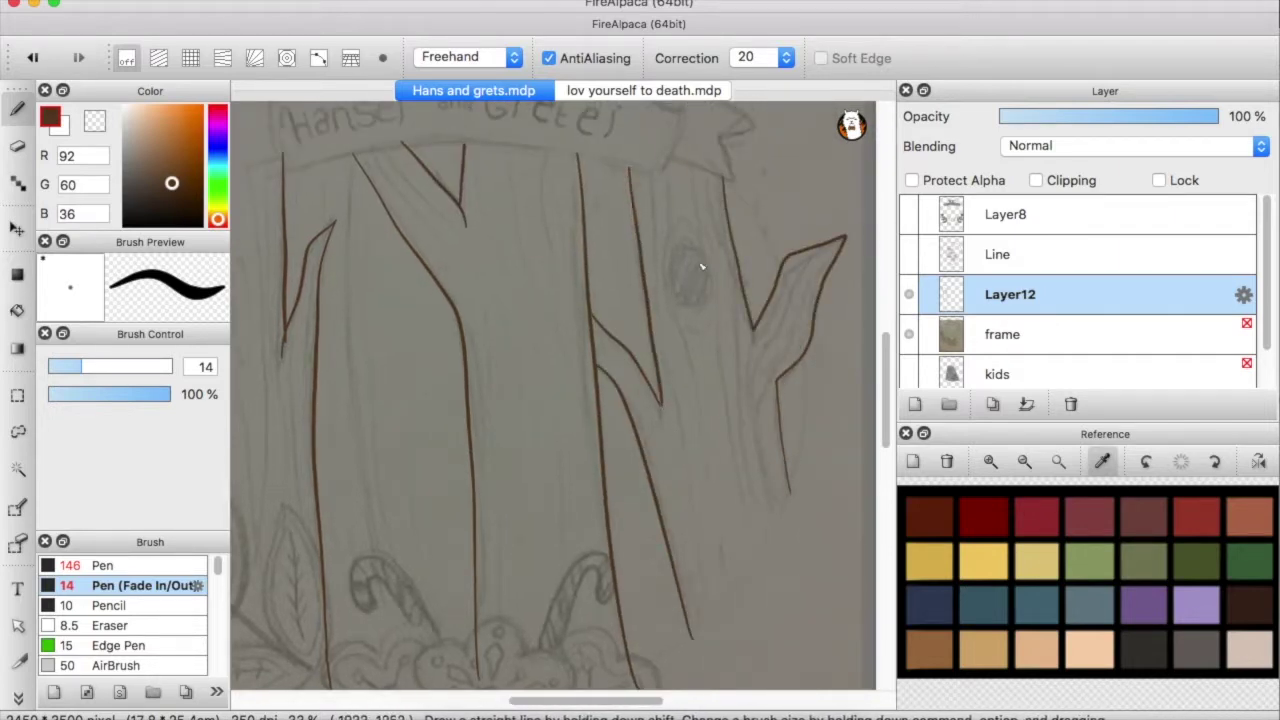
scroll(688, 298, "up", 5)
mouse_move(688, 252)
left_mouse_down()
mouse_move(713, 293)
mouse_move(708, 261)
mouse_move(688, 252)
left_mouse_up()
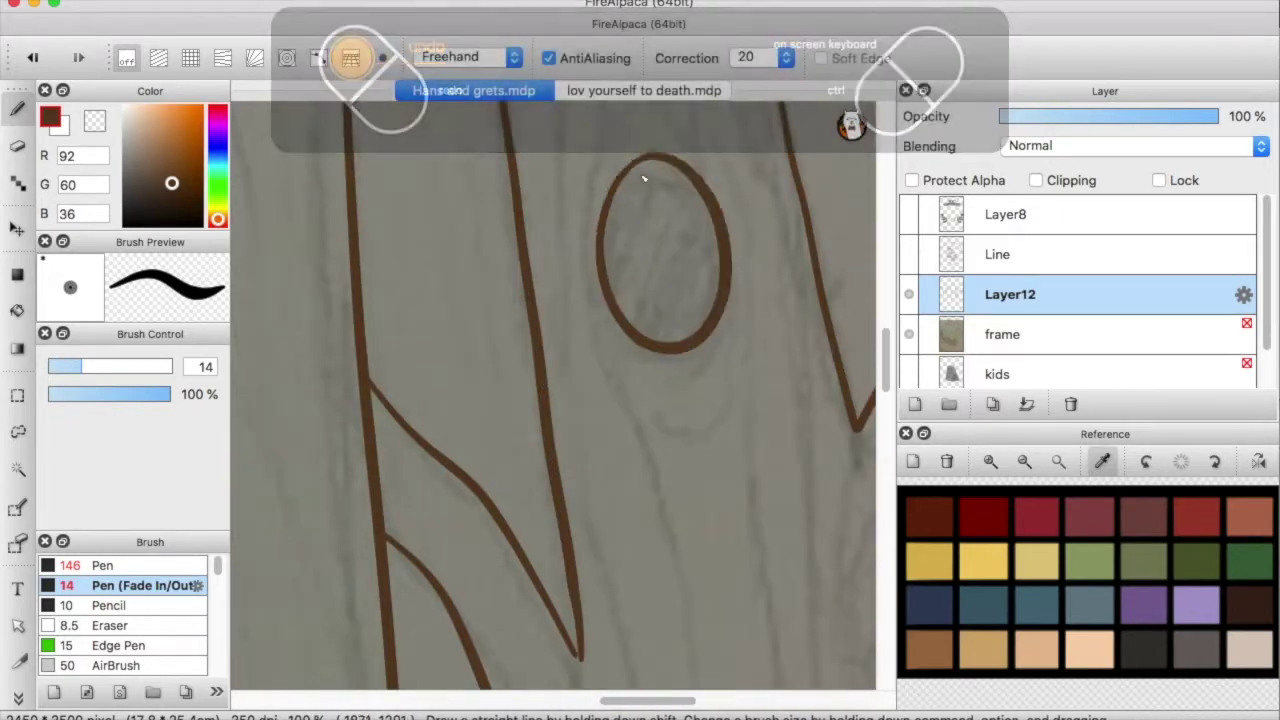
Undo the right-hand trunk, branch and knot lines
scroll(676, 526, "down", 5)
scroll(677, 526, "up", 2)
key("ctrl+z")
key("ctrl+z")
key("ctrl+z")
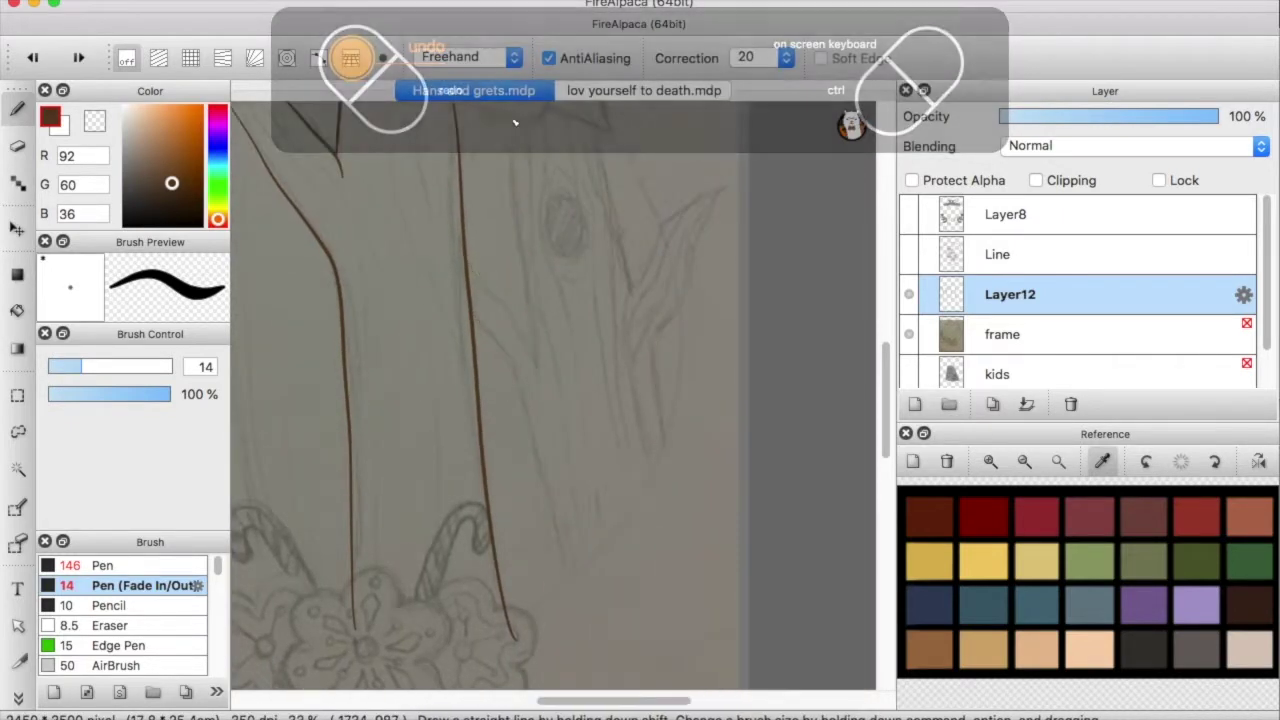
Trace the right-hand trunk's two edges and both sides of its outer branch in dark brown, redoing unsatisfactory strokes
left_click_drag(513, 168, 525, 337)
left_click_drag(581, 170, 592, 294)
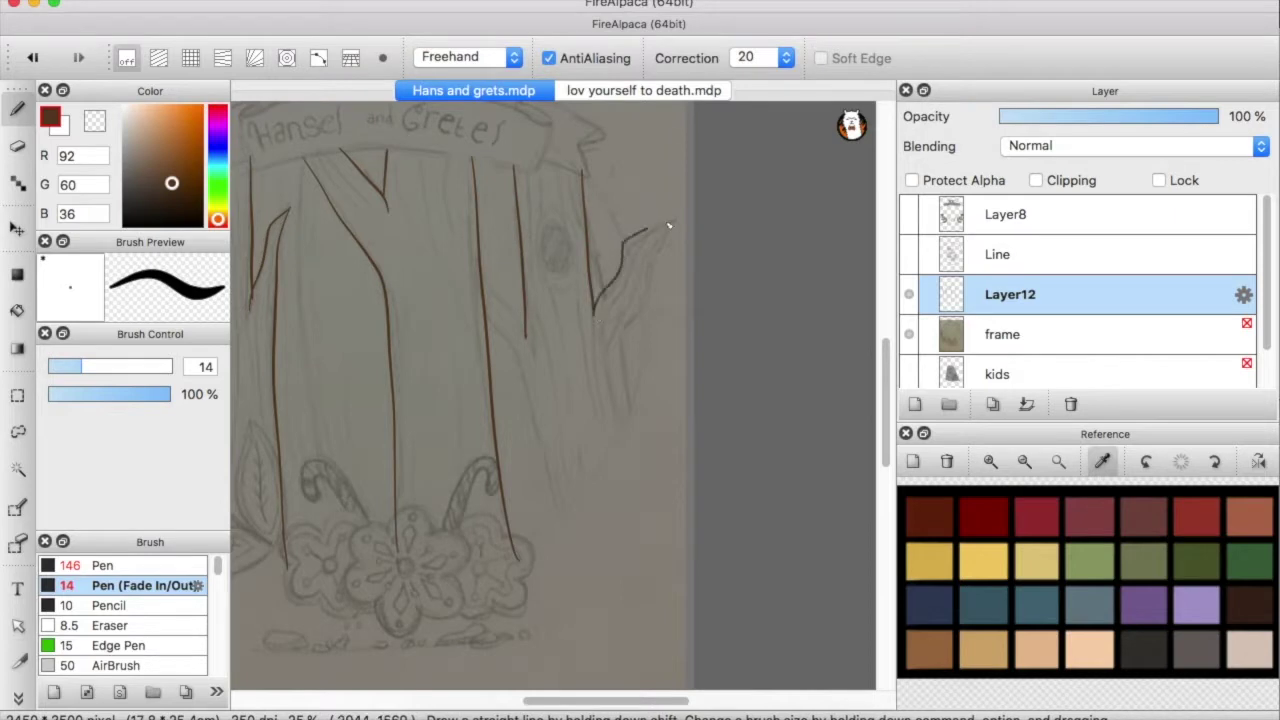
key("ctrl+z")
key("ctrl+z")
left_click_drag(598, 365, 643, 318)
key("ctrl+z")
left_click_drag(598, 365, 661, 254)
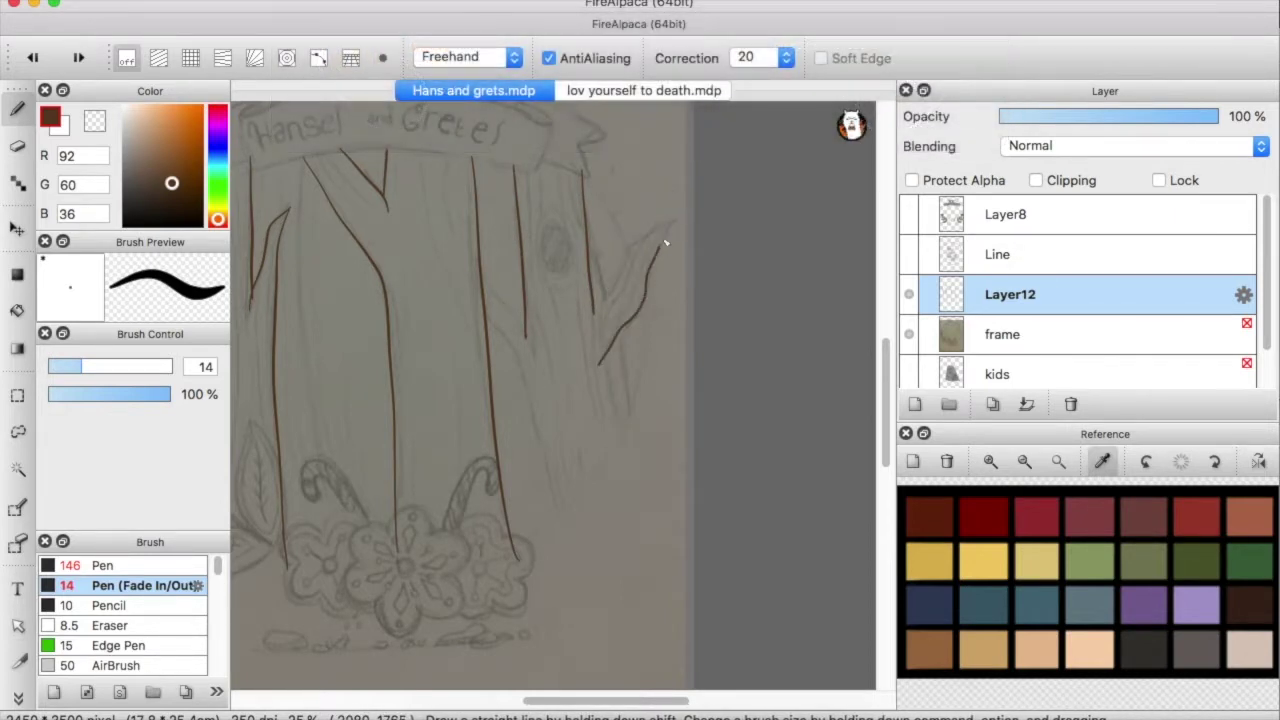
Clean up the outer branch's joint and trace the right-hand trunk's lower edge and the fork linking it to its neighbour
left_click(22, 145)
scroll(577, 318, "up", 2)
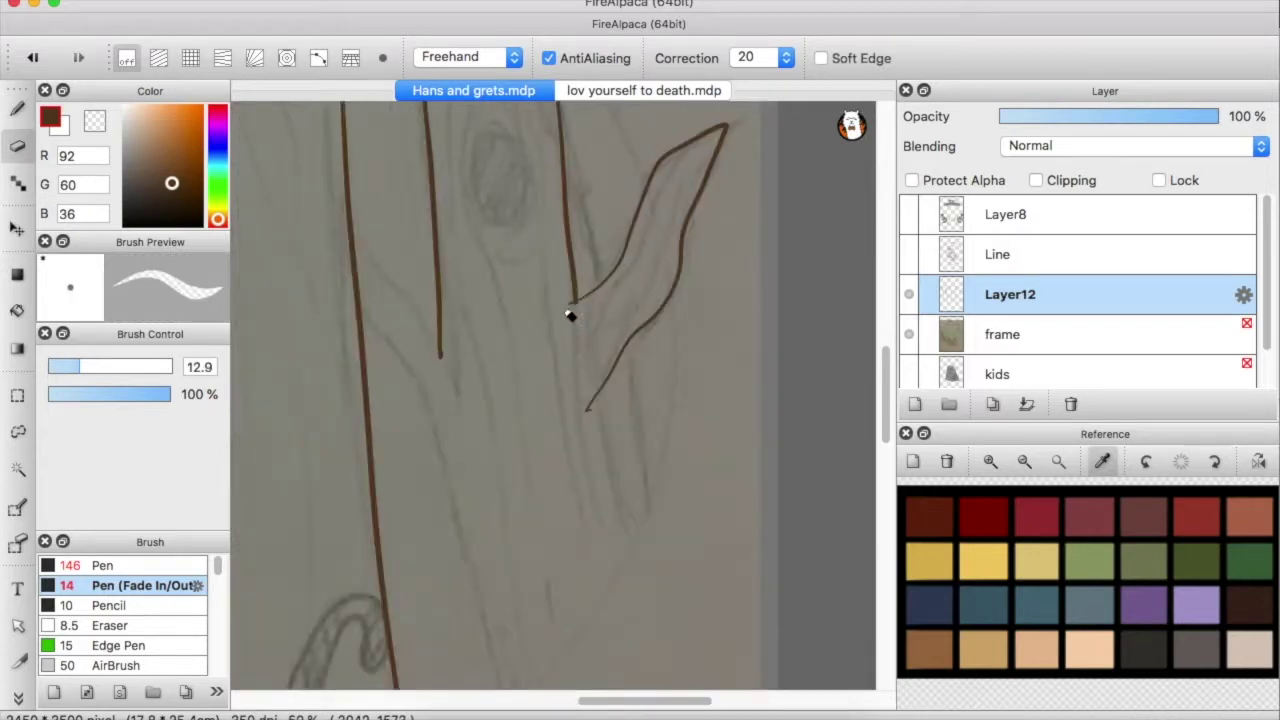
key("b")
scroll(595, 404, "down", 2)
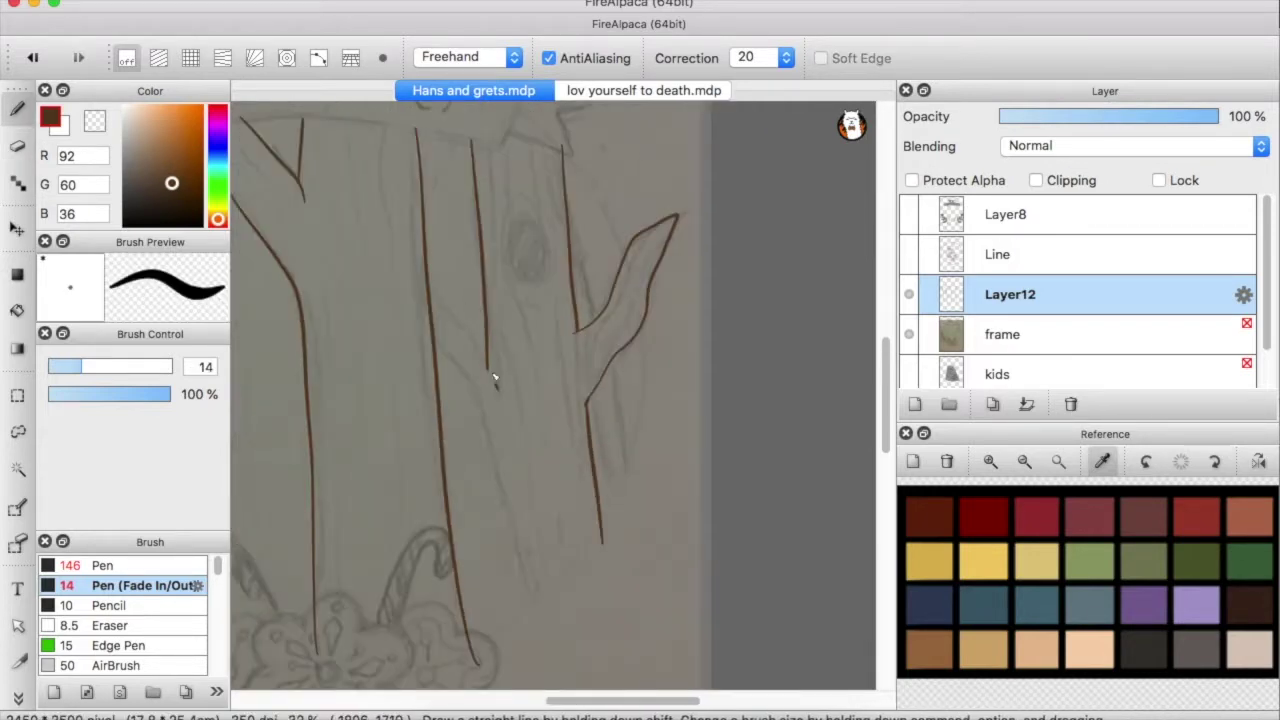
left_click_drag(440, 343, 519, 606)
key("e")
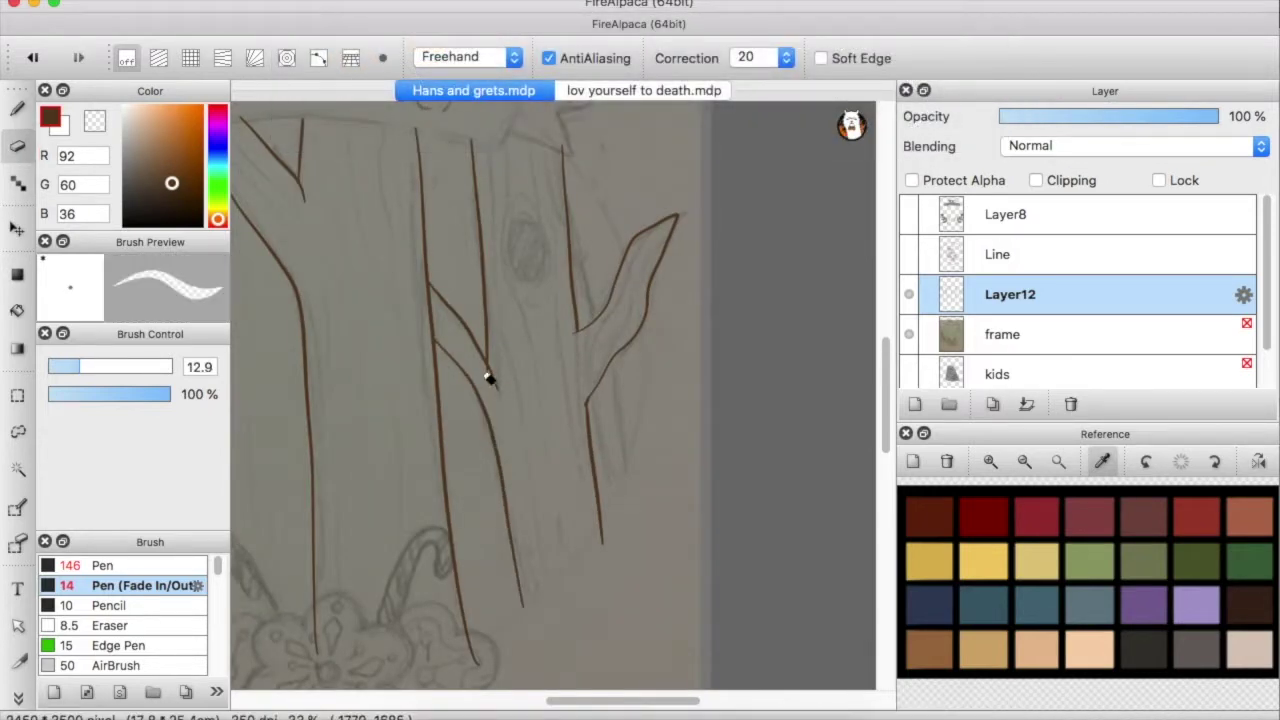
scroll(491, 375, "up", 2)
key("b")
Draw an oval knot in the right-hand trunk and a narrower one in the leftmost trunk
scroll(493, 377, "up", 3)
mouse_move(549, 222)
left_mouse_down()
mouse_move(549, 337)
mouse_move(549, 226)
left_mouse_up()
scroll(549, 226, "down", 3)
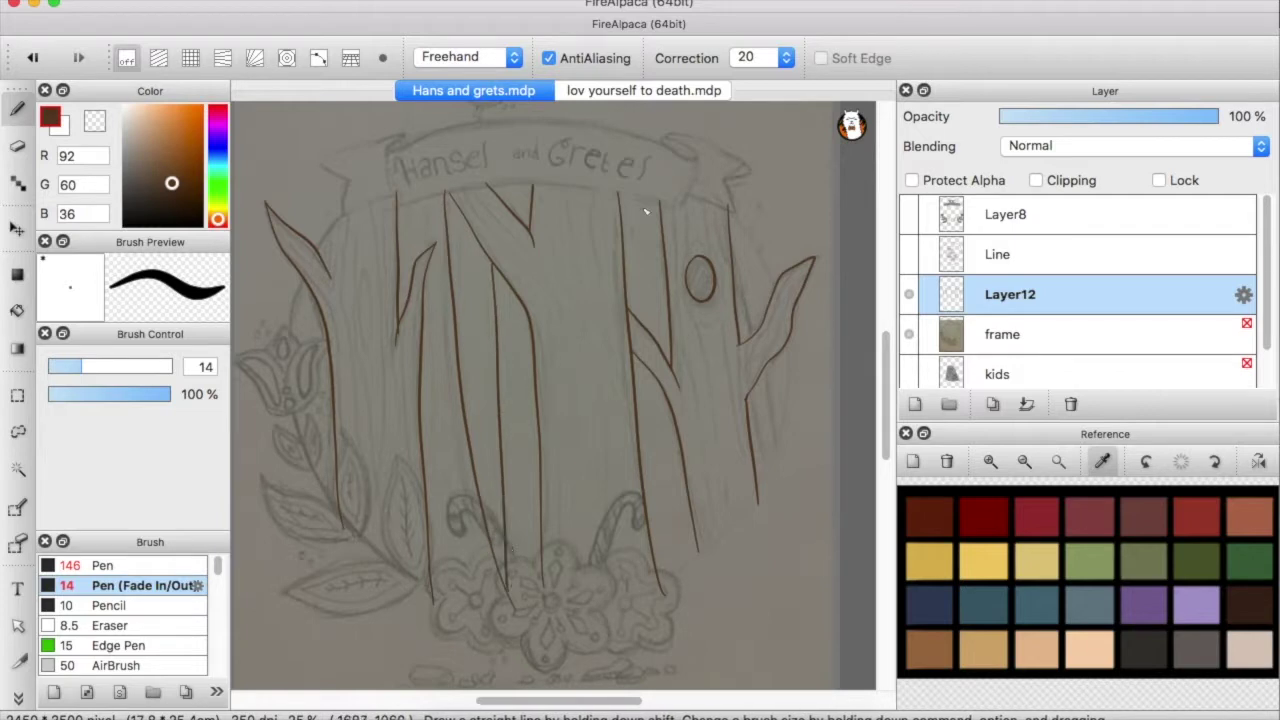
scroll(646, 211, "up", 3)
left_click_drag(467, 240, 491, 268)
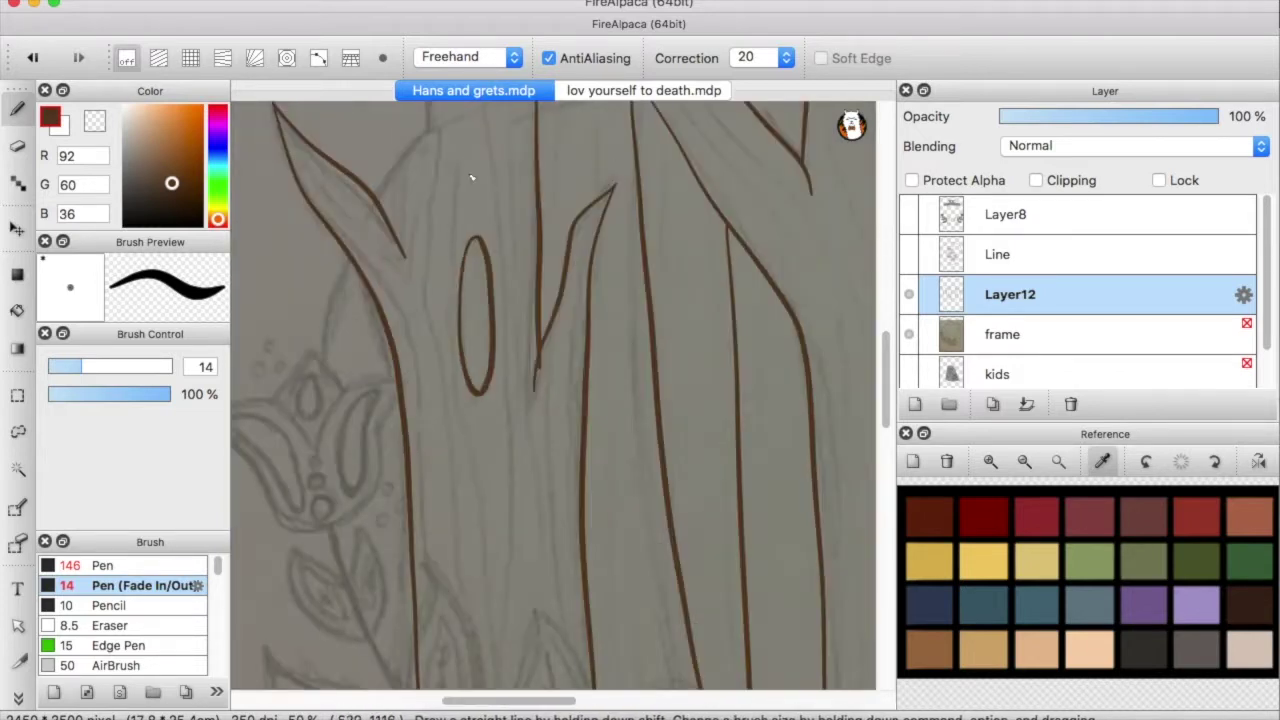
scroll(420, 225, "down", 2)
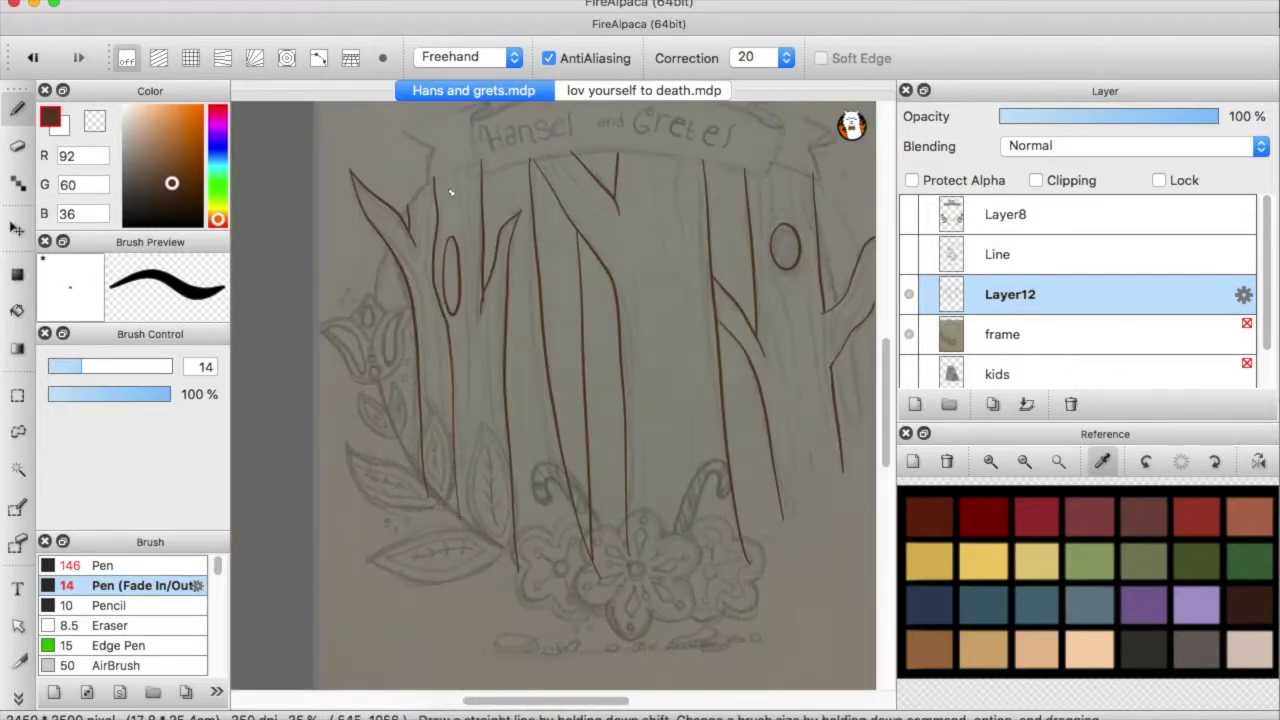
Add vertical wood-grain lines around the leftmost trunk's knot and along its two pointed branches
left_click_drag(438, 183, 456, 382)
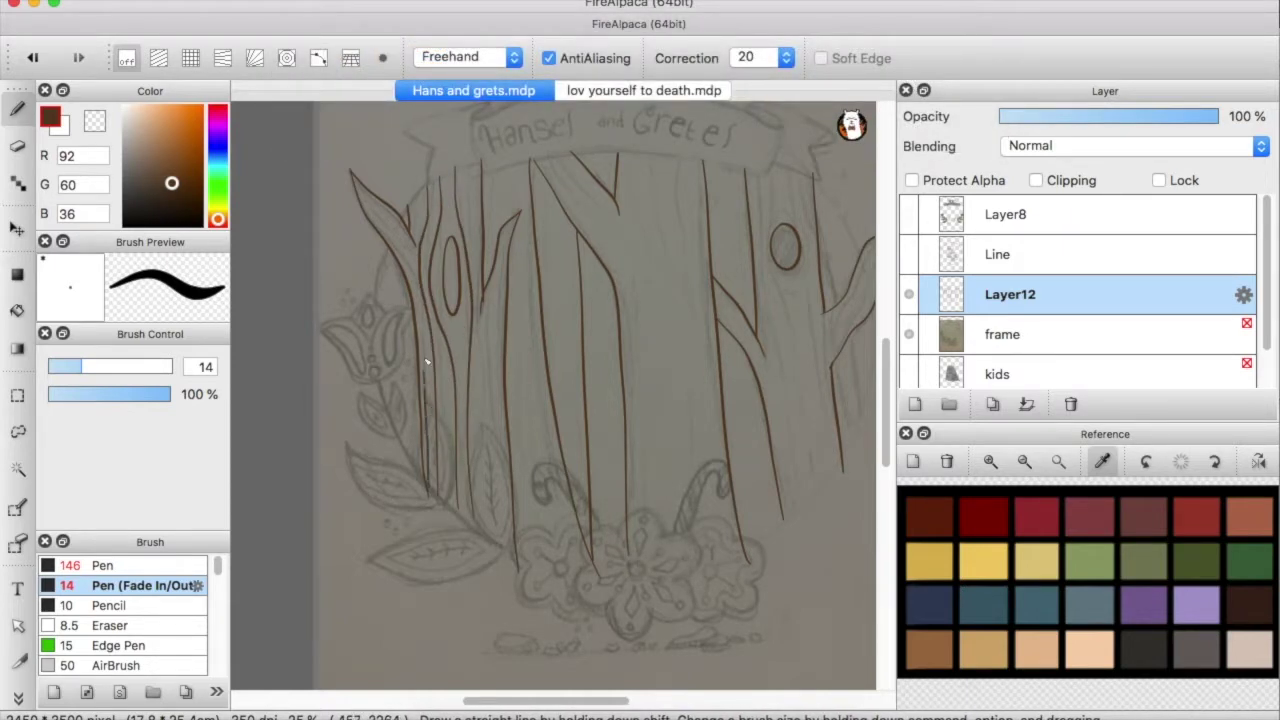
left_click_drag(512, 214, 495, 506)
key("ctrl+z")
left_click_drag(480, 300, 488, 532)
left_click_drag(470, 168, 484, 296)
key("ctrl+z")
left_click_drag(468, 160, 484, 300)
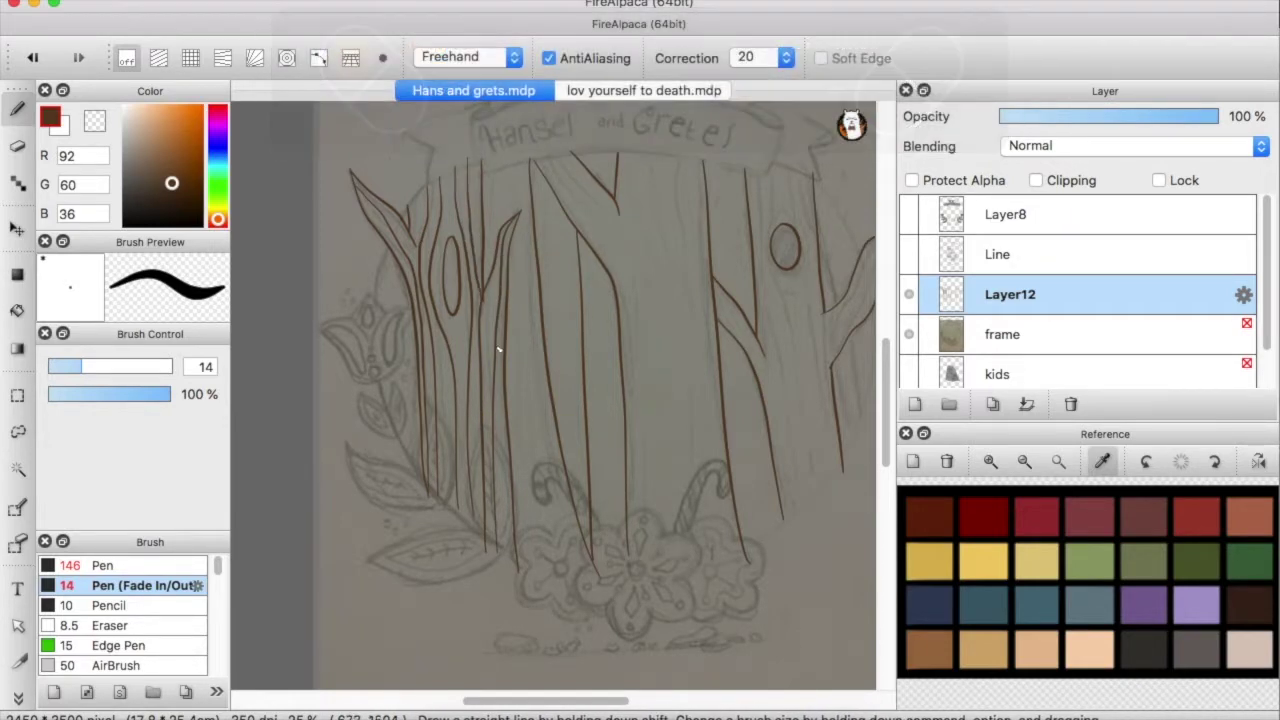
Add wood-grain lines down the middle trunk and curved around the right-hand trunk's knot
scroll(560, 230, "right", 4)
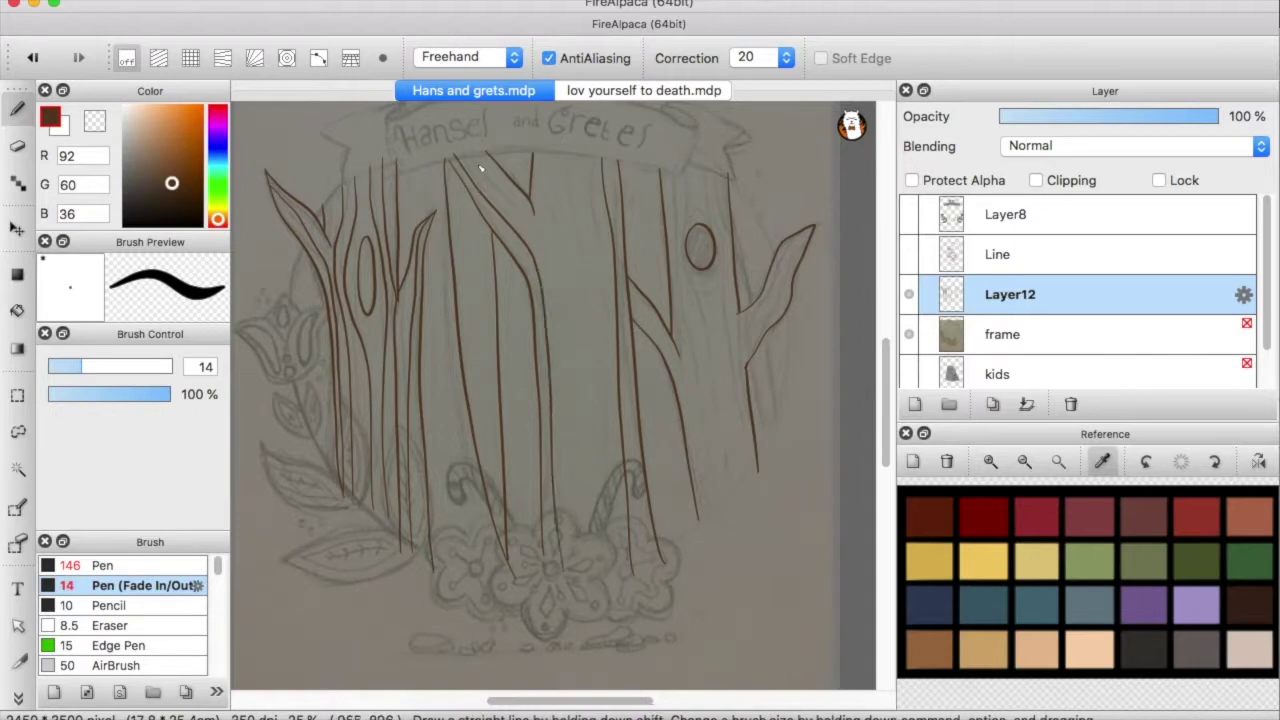
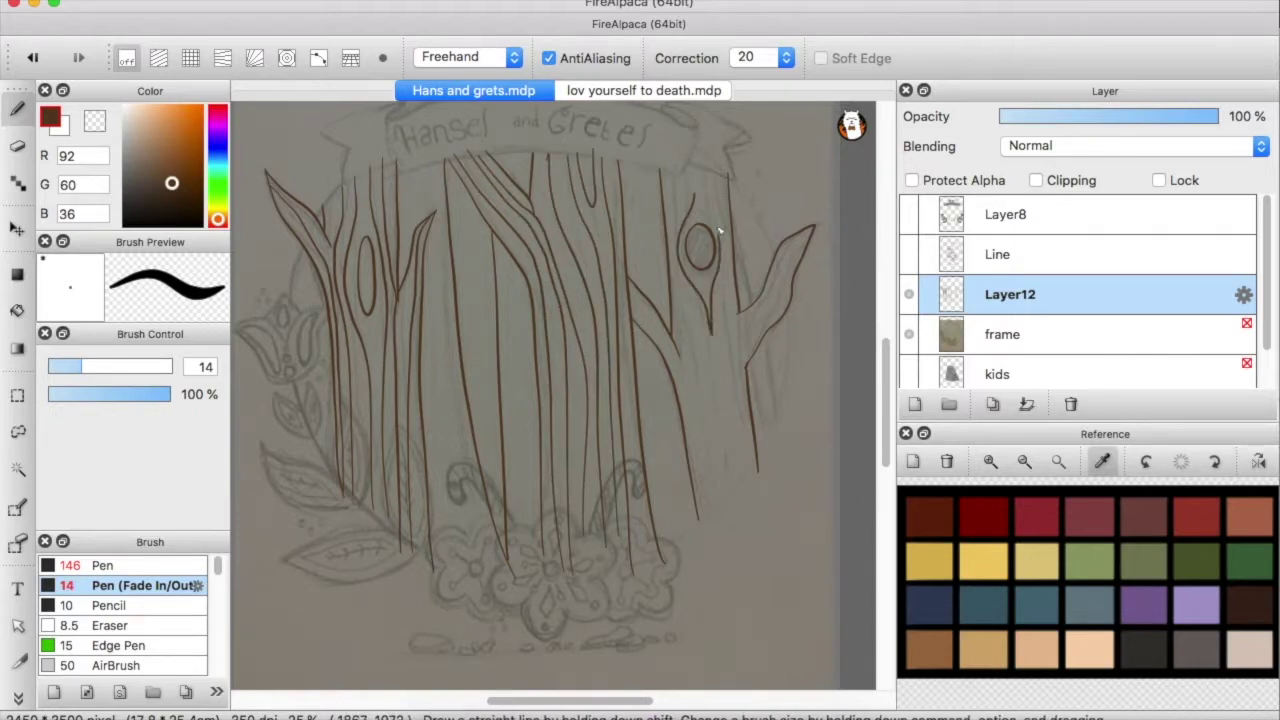
key("super+z")
mouse_move(702, 184)
left_mouse_down()
mouse_move(728, 257)
mouse_move(730, 382)
left_mouse_up()
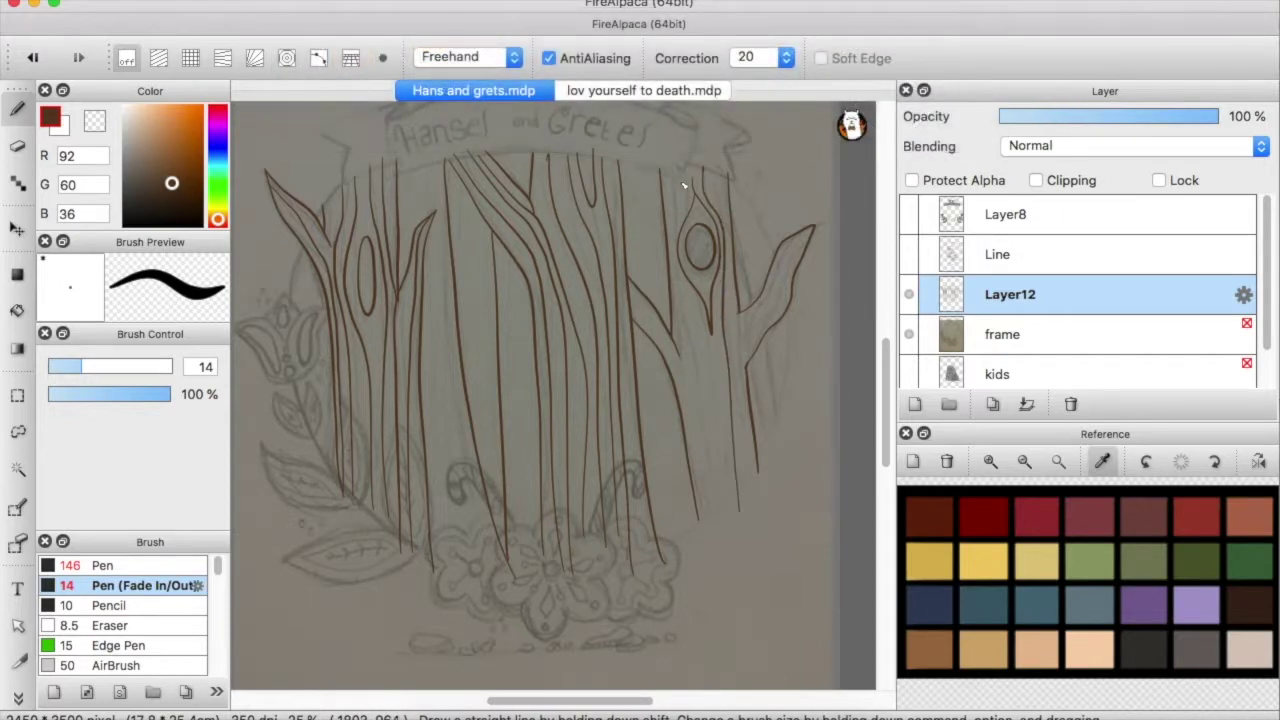
Add grain lines down the right-hand trunk and along its outer branch, redoing the strokes that miss
key("super+z")
mouse_move(757, 484)
left_mouse_down()
mouse_move(766, 323)
mouse_move(790, 266)
mouse_move(765, 328)
mouse_move(789, 263)
mouse_move(750, 465)
left_mouse_up()
key("super+z")
key("super+z")
key("super+z")
mouse_move(790, 240)
left_mouse_down()
mouse_move(748, 325)
mouse_move(736, 428)
left_mouse_up()
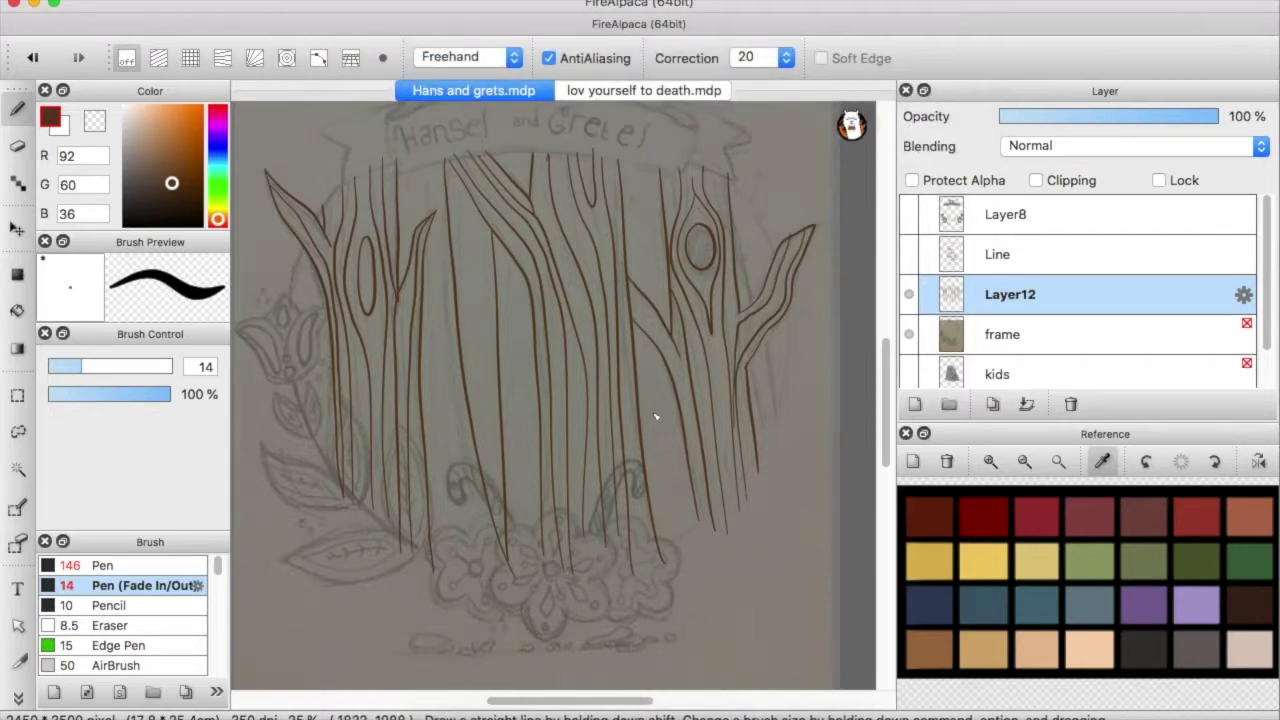
Hide the frame sketch and add a new layer beneath the trunk lines on Layer12
key("super+minus")
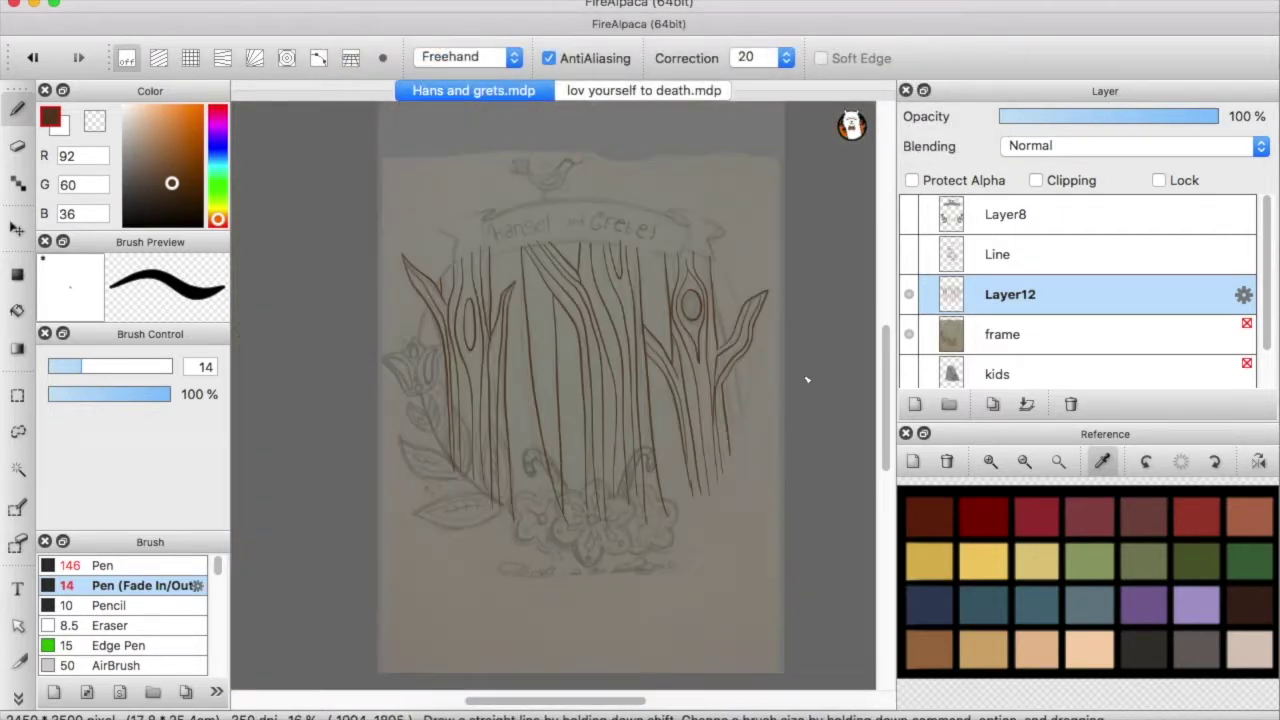
left_click(909, 334)
left_click(915, 404)
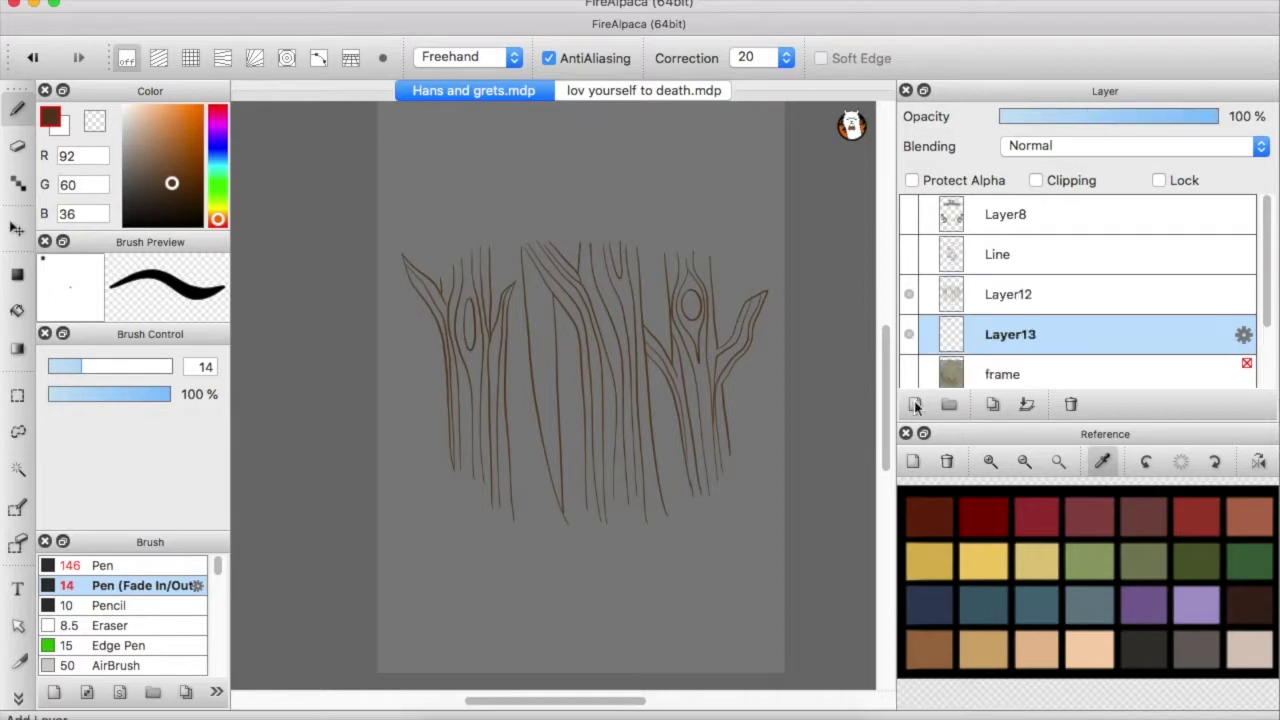
Sample a medium brown (122, 99, 78) and paint a large round area behind the trunk lines with the Pen at size 924
scroll(912, 387, "down", 2)
left_click(909, 368)
left_click(560, 380, "alt")
left_click(909, 368)
left_click_drag(80, 366, 87, 378)
left_click(100, 565)
mouse_move(451, 309)
left_mouse_down()
mouse_move(595, 249)
mouse_move(588, 232)
mouse_move(620, 465)
mouse_move(551, 262)
mouse_move(671, 429)
left_mouse_up()
Merge the trunk lines into the brown Layer13 and make the Line layer and Layer8 visible
left_click(1000, 215)
key("super+e")
left_click(909, 248)
left_click(1000, 208)
scroll(1080, 290, "up", 1)
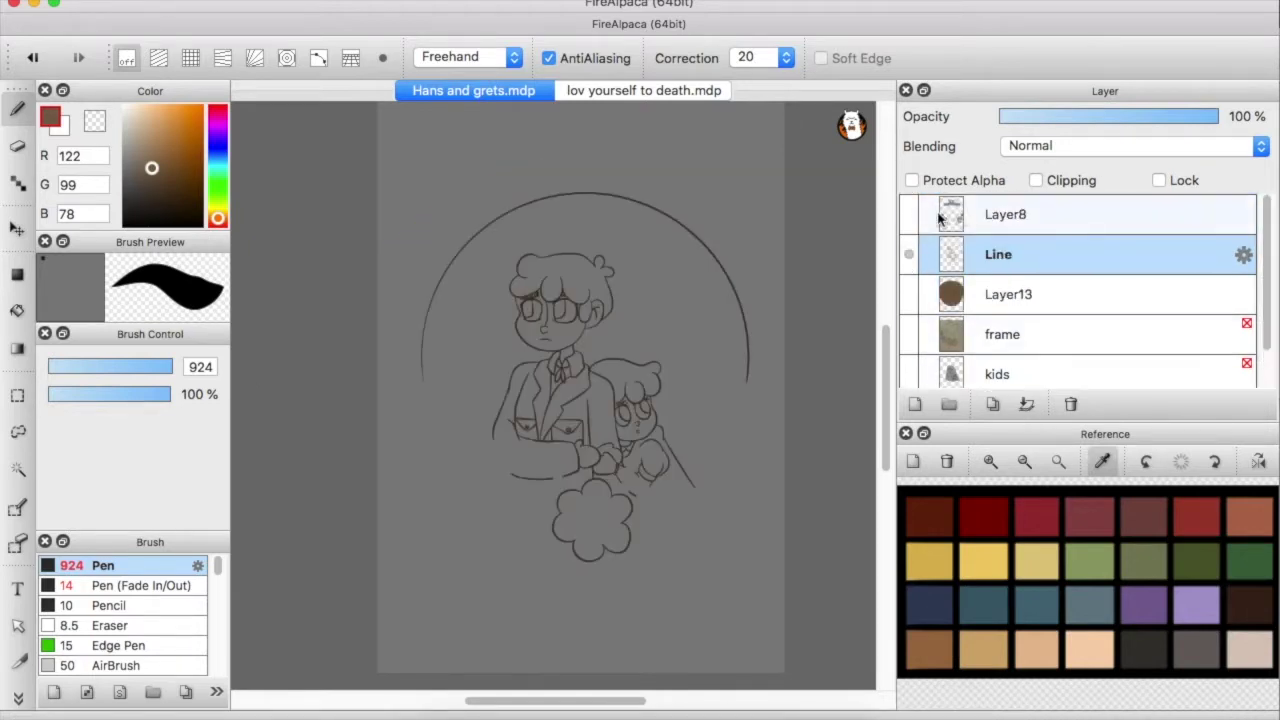
left_click(909, 214)
Bucket-fill the arch background in the same brown on a new layer, and place Layer13 above it
left_click(914, 404)
key("g")
left_click(660, 485)
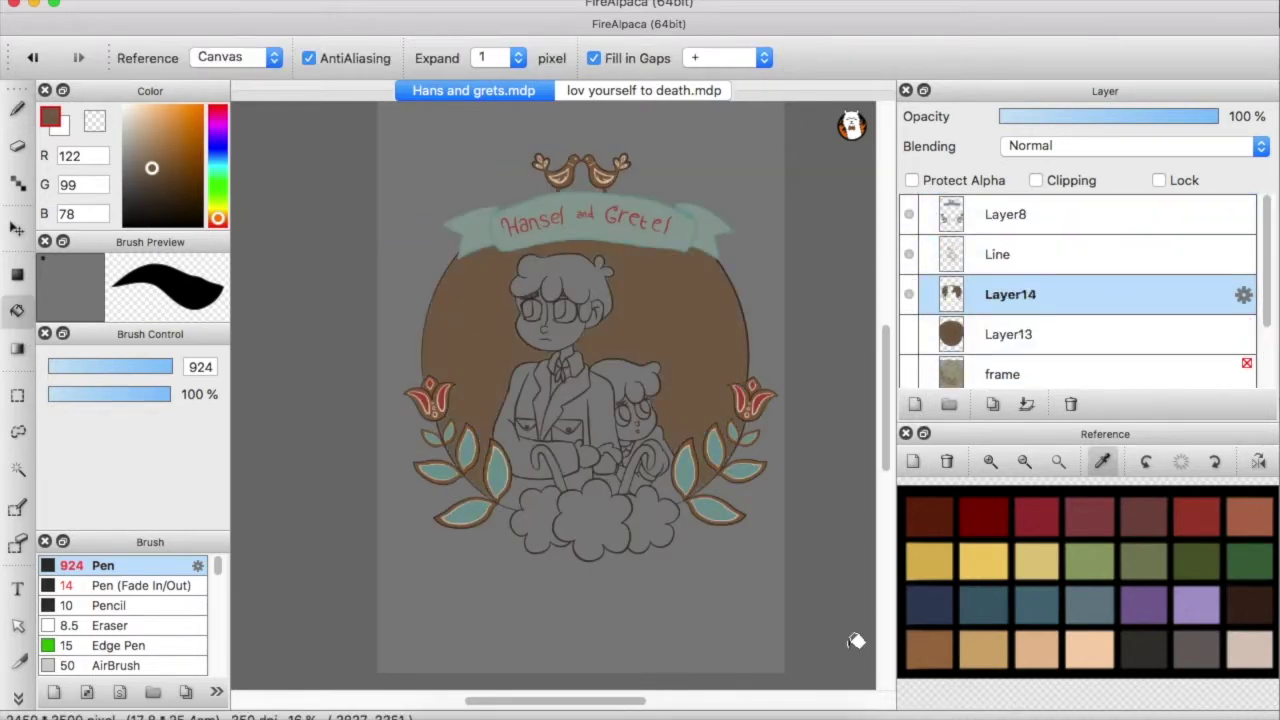
left_click(1000, 334)
left_click_drag(1000, 334, 986, 257)
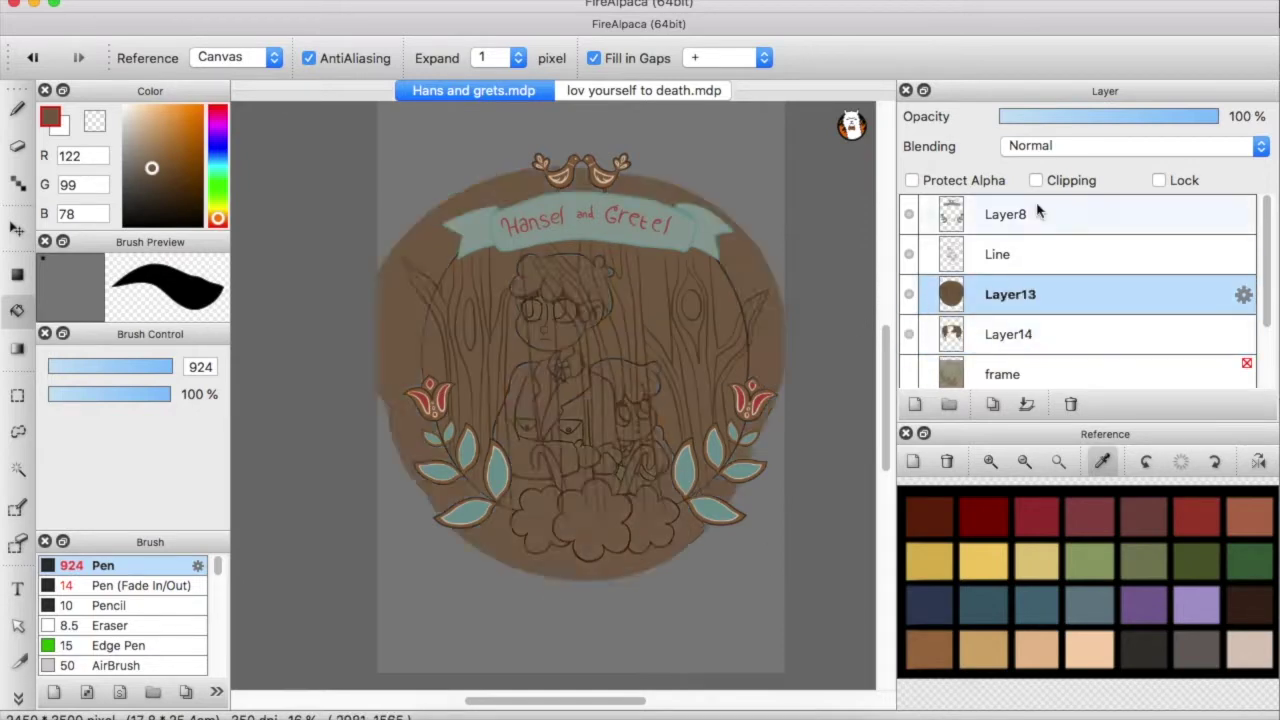
Try merging the clipped trunk layer down into Layer14, and undo it
left_click(1027, 404)
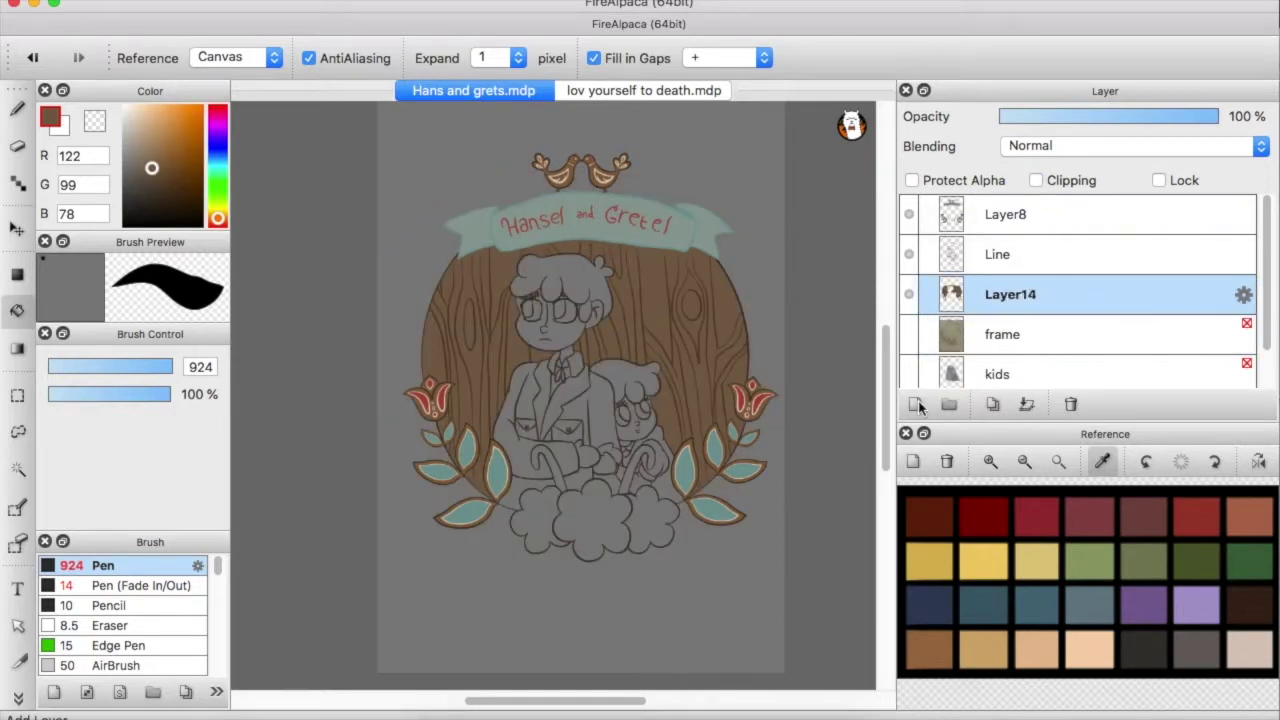
scroll(637, 702, "left", 2)
key("super+z")
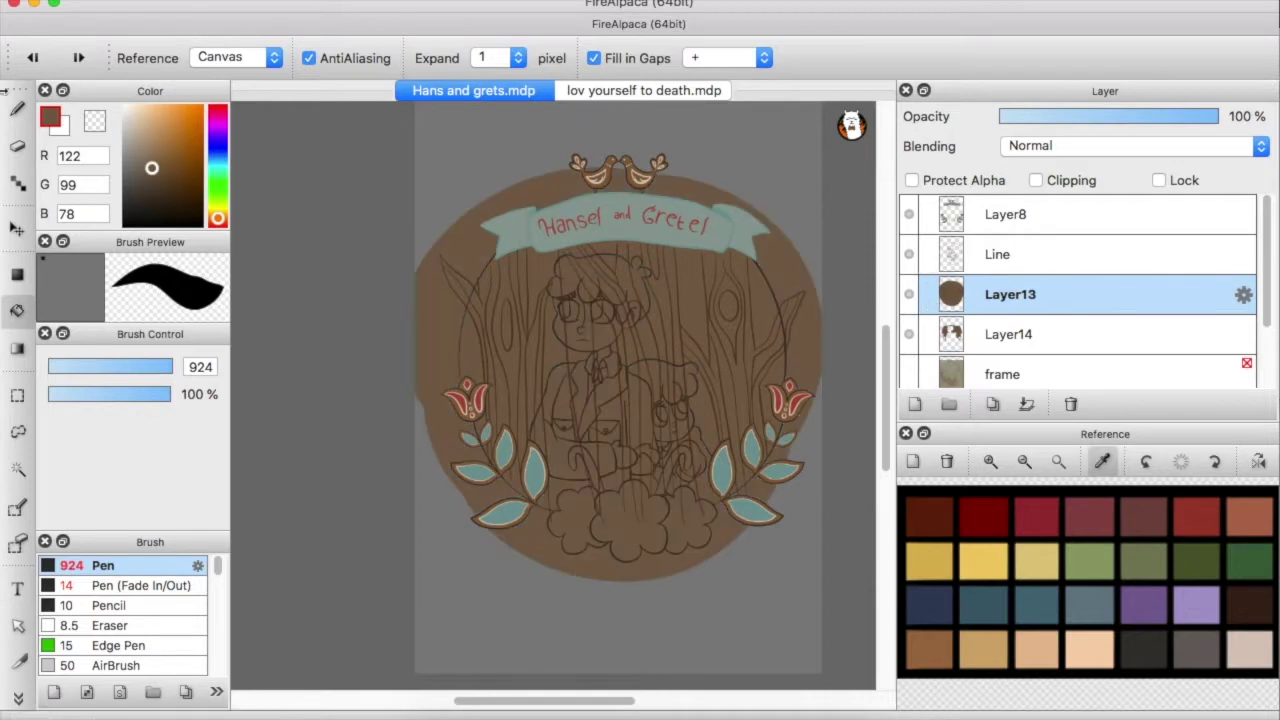
Lower Layer13's opacity to 26% and make Layer14 the active layer
key("b")
left_click(922, 334)
scroll(451, 274, "up", 3)
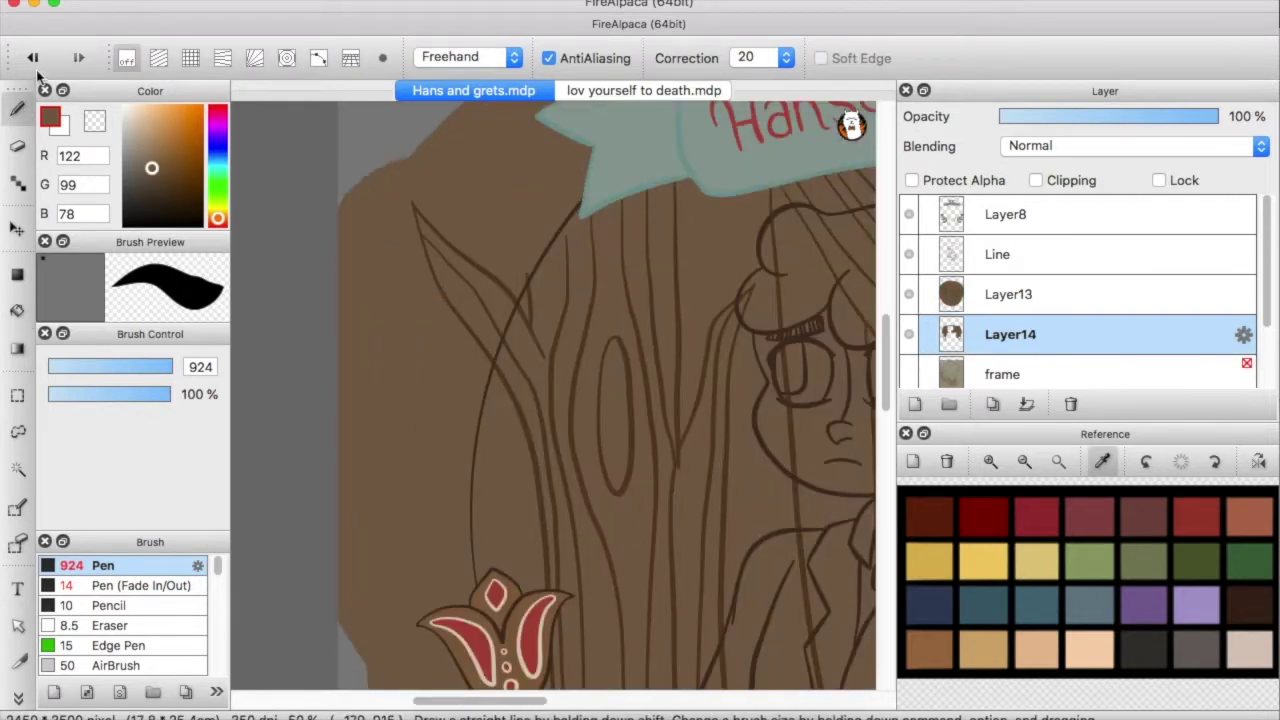
left_click(1010, 294)
left_click(1035, 118)
key("super+z")
key("super+shift+z")
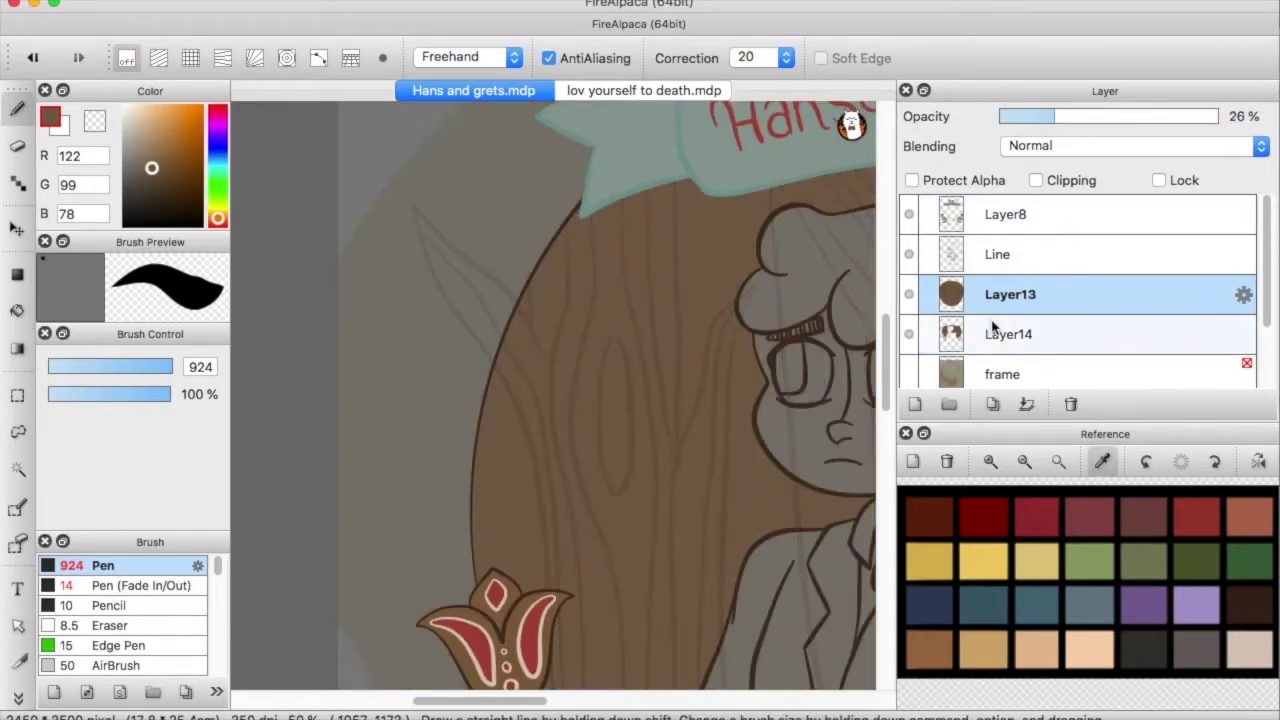
left_click(995, 330)
left_click(909, 334)
left_click(909, 334)
Try painting the left branch outside the arch in brown with a size 26 Pen, and undo the strokes
left_click_drag(620, 391, 551, 391)
scroll(442, 272, "up", 2)
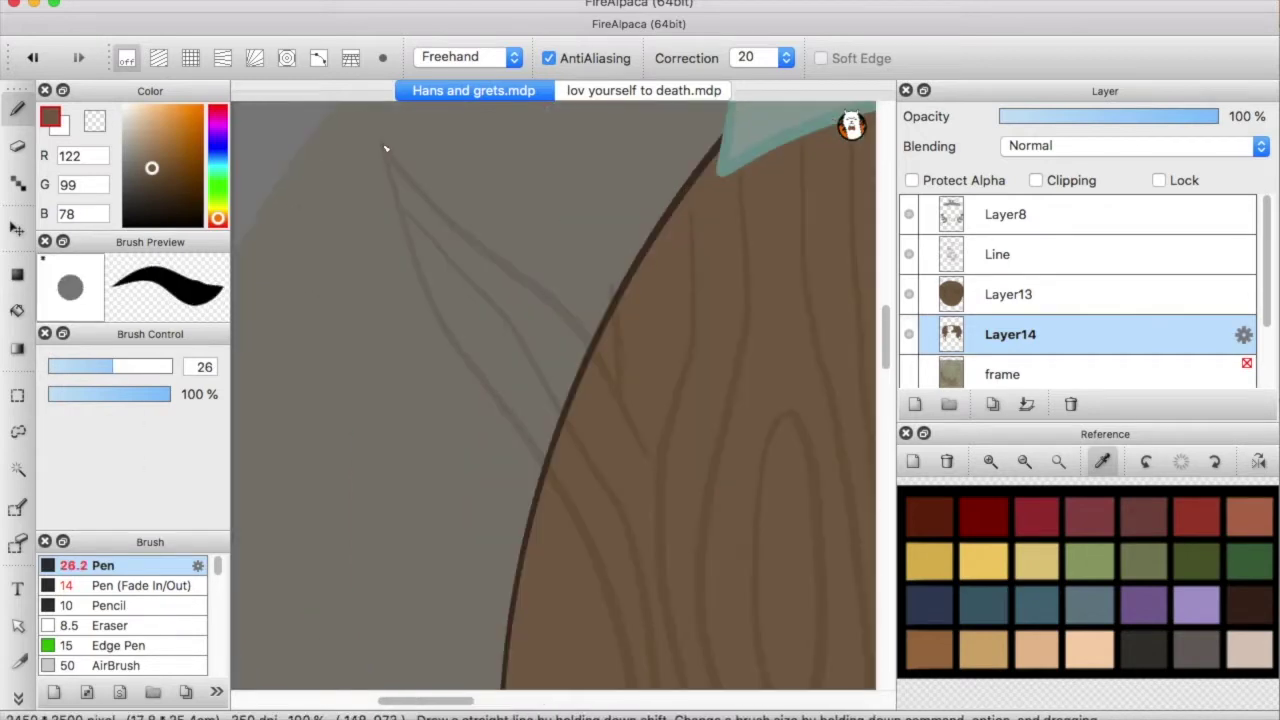
key("super+z")
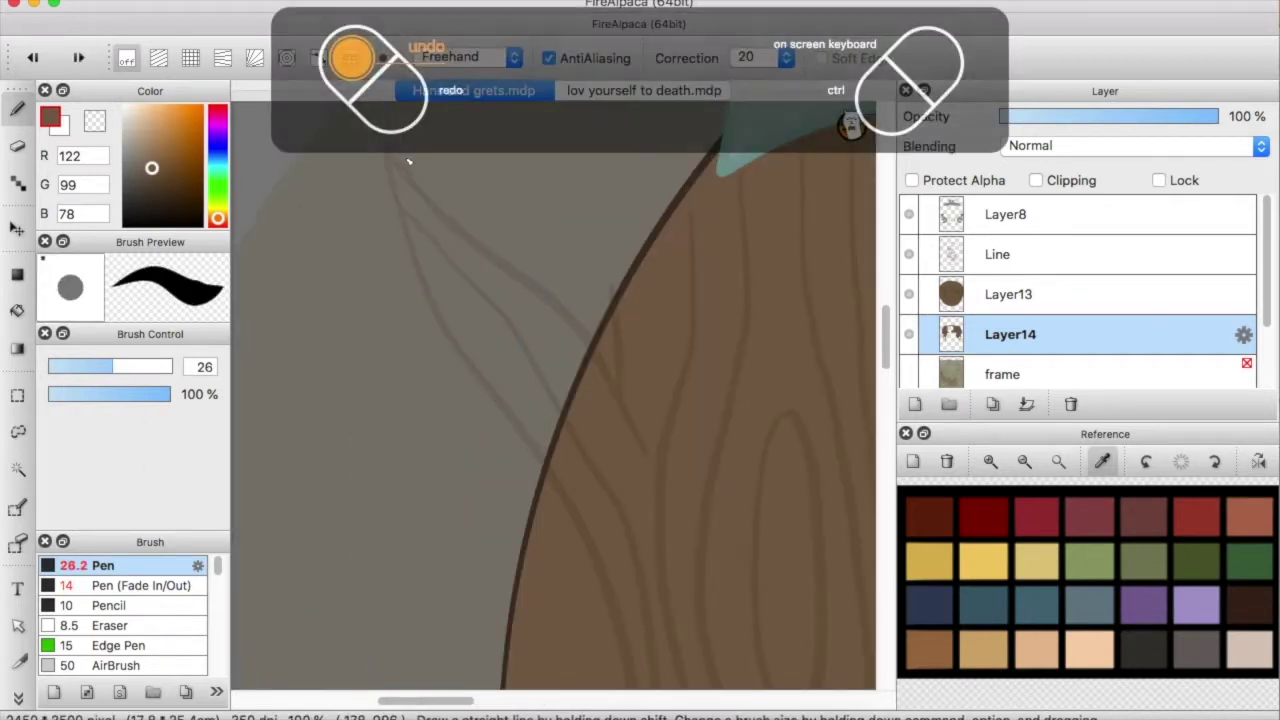
left_click_drag(419, 258, 546, 466)
mouse_move(440, 228)
left_mouse_down()
mouse_move(549, 309)
mouse_move(588, 366)
left_mouse_up()
mouse_move(410, 195)
left_mouse_down()
mouse_move(491, 366)
mouse_move(600, 434)
left_mouse_up()
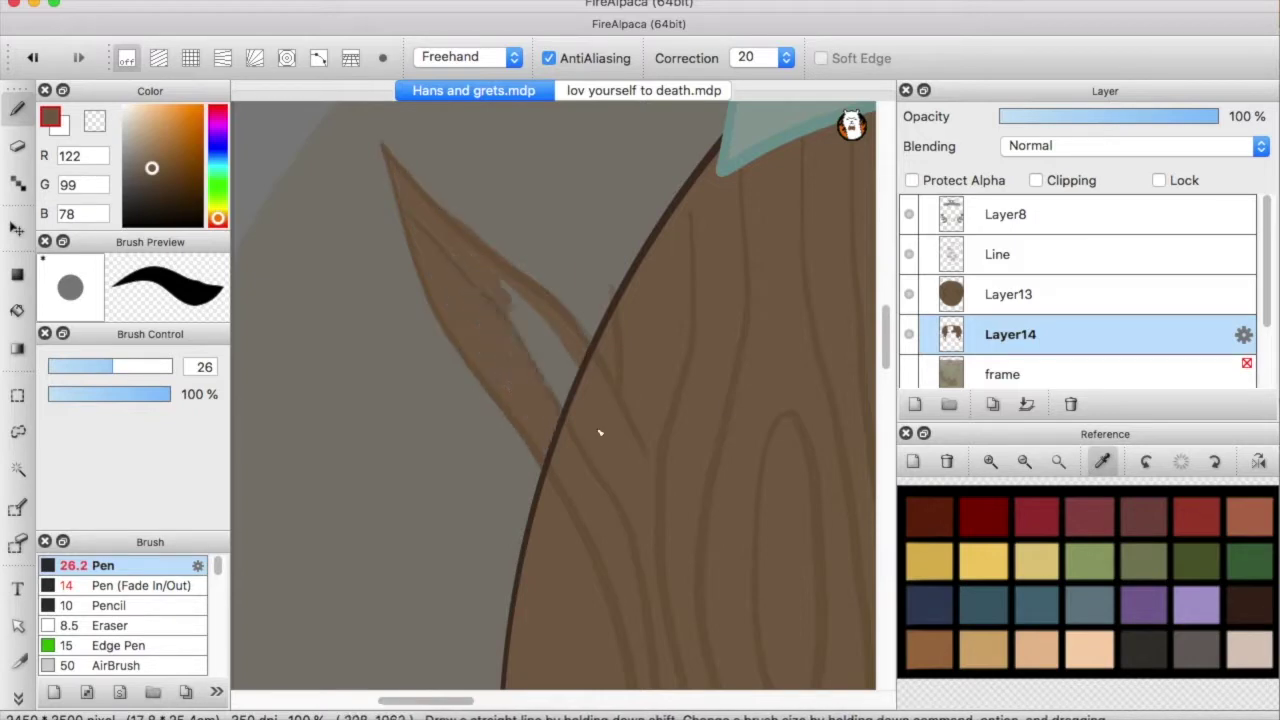
key("ctrl+z")
key("ctrl+z")
Bucket-fill the left branch outside the arch with brown and cover the remaining gaps with a size 6 Pen
key("g")
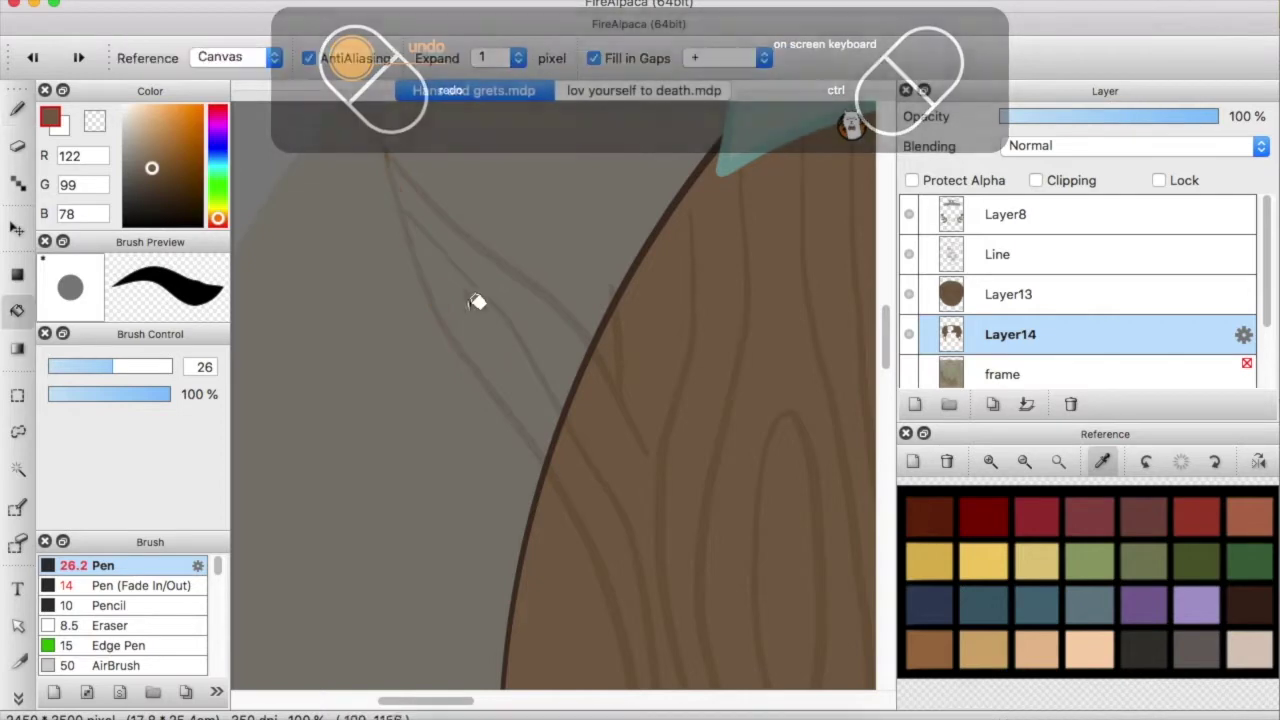
left_click(482, 298)
left_click(464, 341)
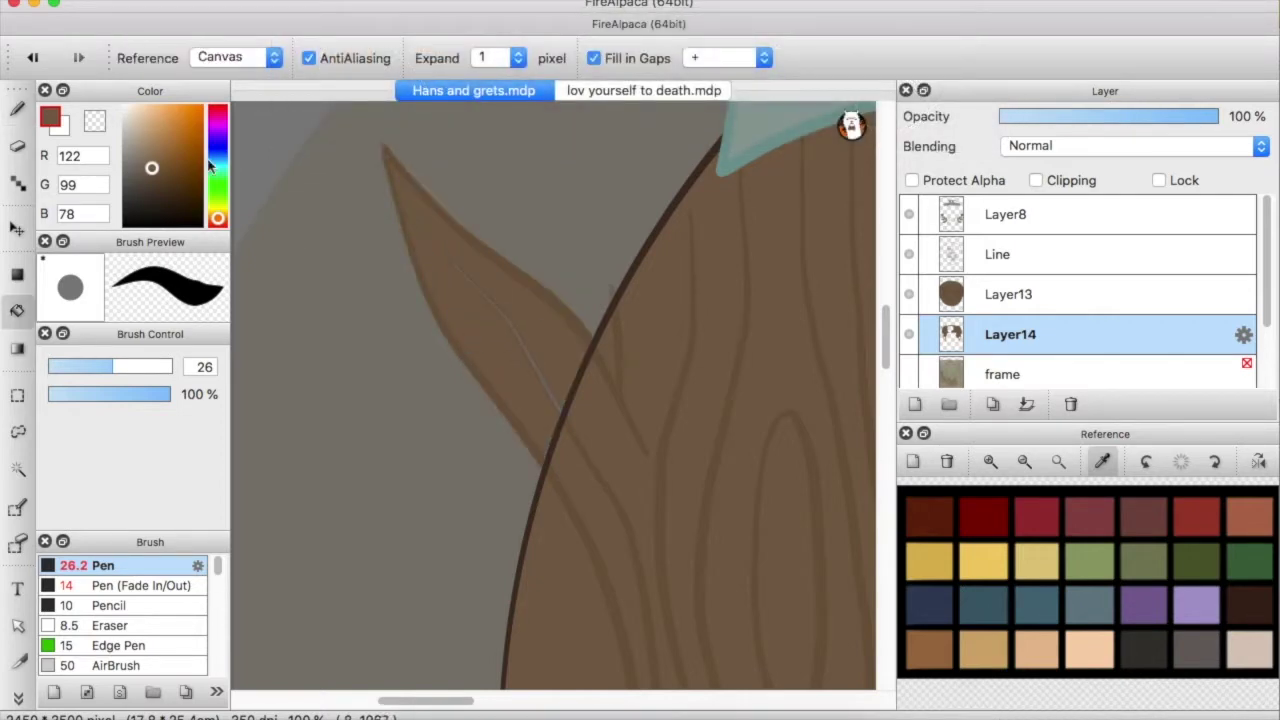
key("b")
scroll(413, 181, "up", 3)
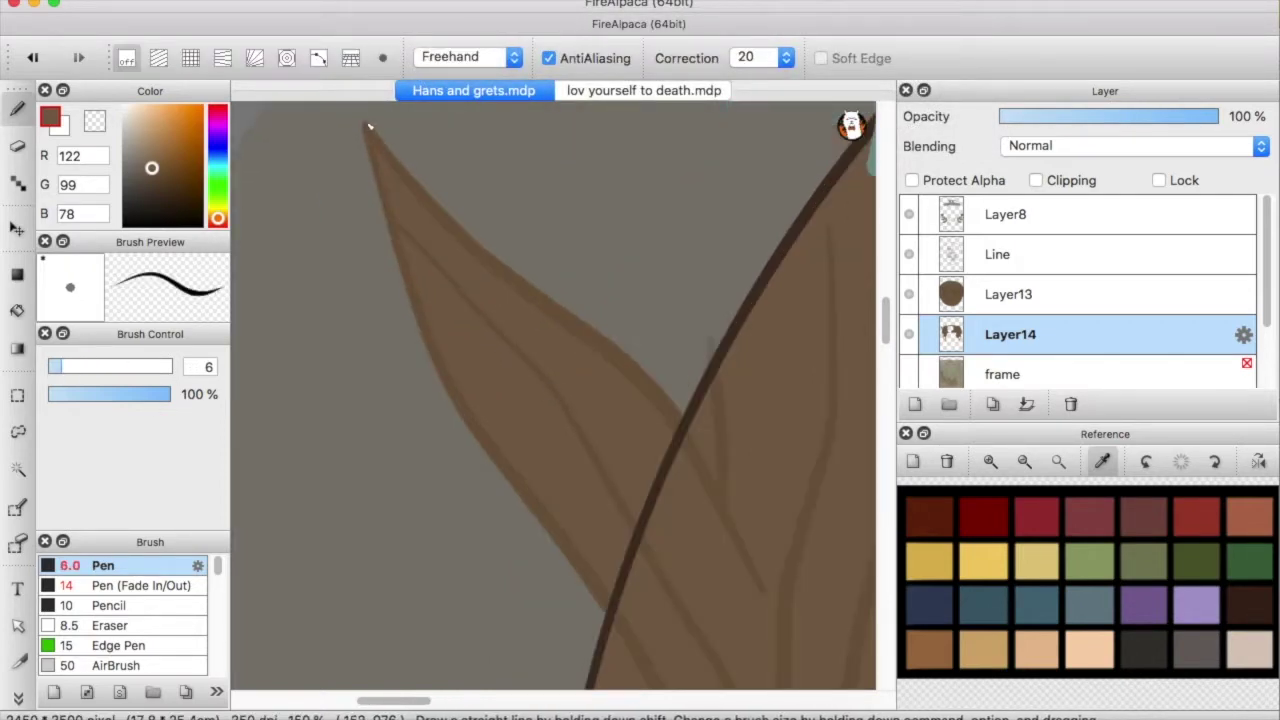
Bucket-fill the right branch outside the arch with brown and touch up the thin gaps along its grain lines
scroll(369, 127, "right", 10)
key("g")
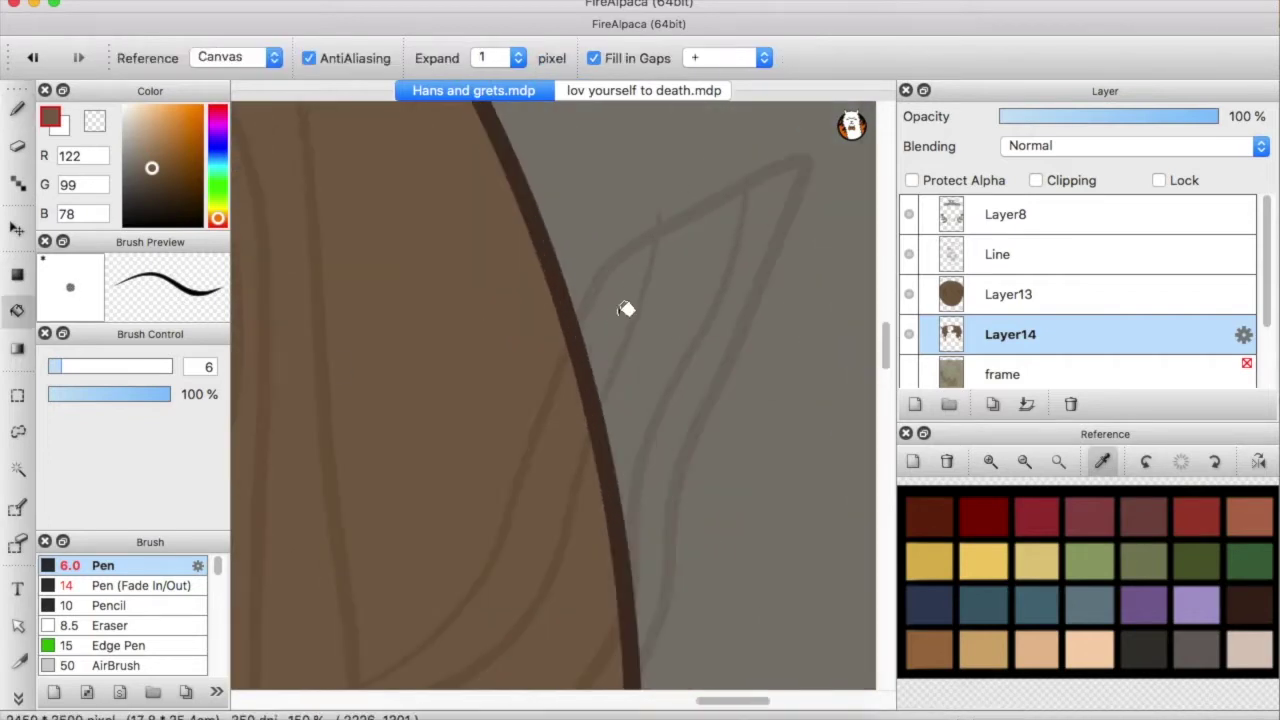
left_click(626, 309)
left_click(808, 150)
left_click(652, 495)
key("b")
scroll(636, 612, "down", 2)
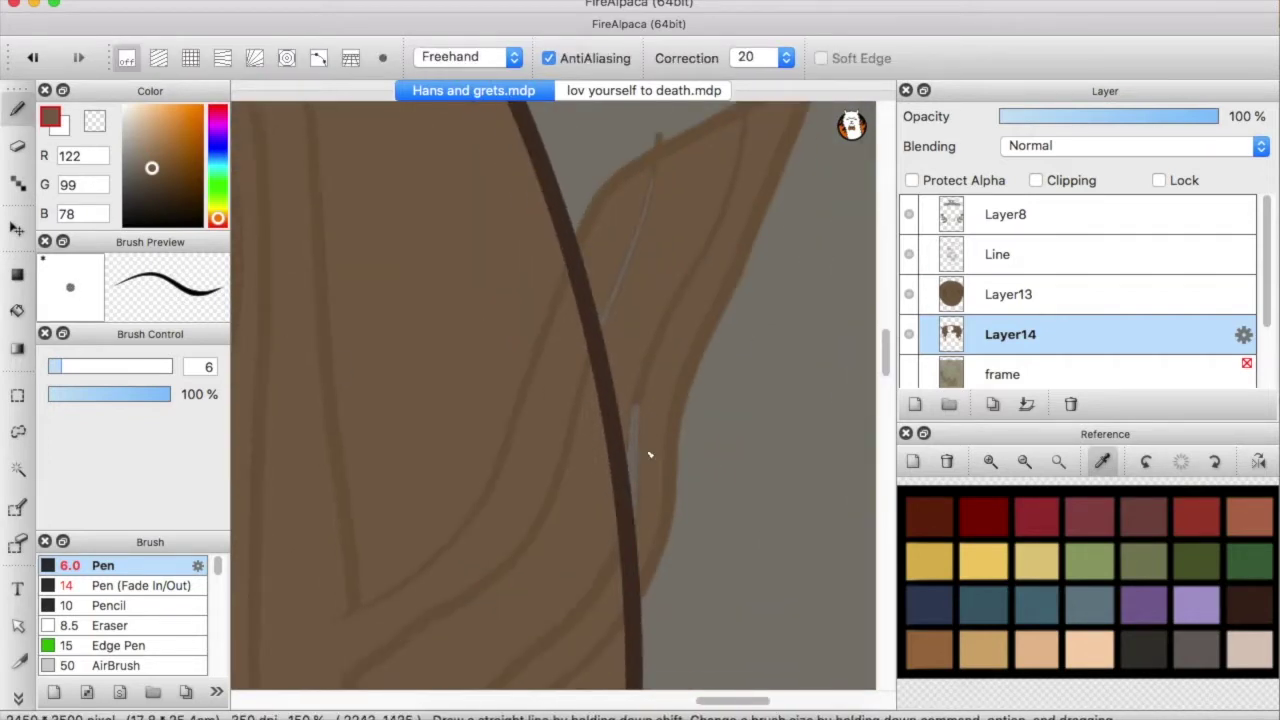
left_click_drag(653, 187, 652, 352)
key("e")
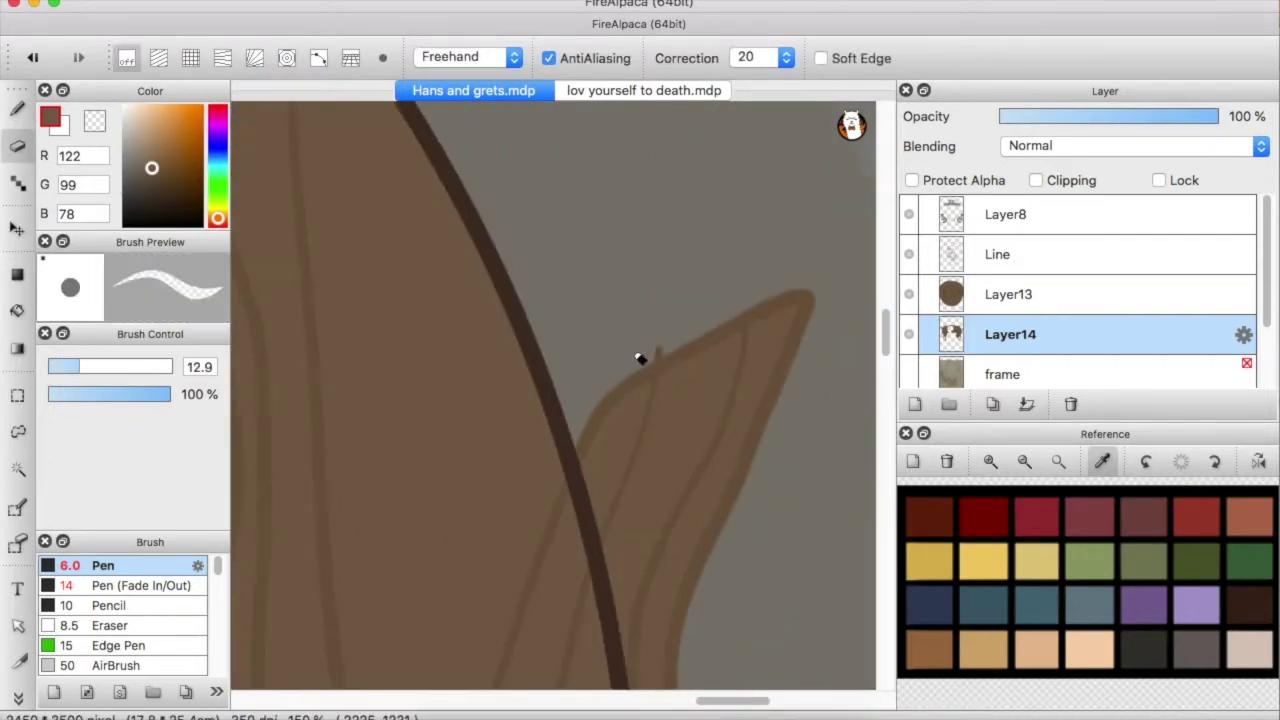
Return Layer13 to full opacity, clip it to Layer14 and merge the two layers
scroll(677, 314, "down", 5)
left_click(1008, 294)
left_click(1036, 180)
left_click(1071, 404)
On the Line layer, erase the arch outline where it crosses the right branch
scroll(700, 391, "up", 5)
mouse_move(694, 352)
left_mouse_down()
mouse_move(680, 309)
mouse_move(640, 275)
left_mouse_up()
mouse_move(692, 594)
left_mouse_down()
mouse_move(712, 445)
mouse_move(717, 500)
left_mouse_up()
left_click(884, 414)
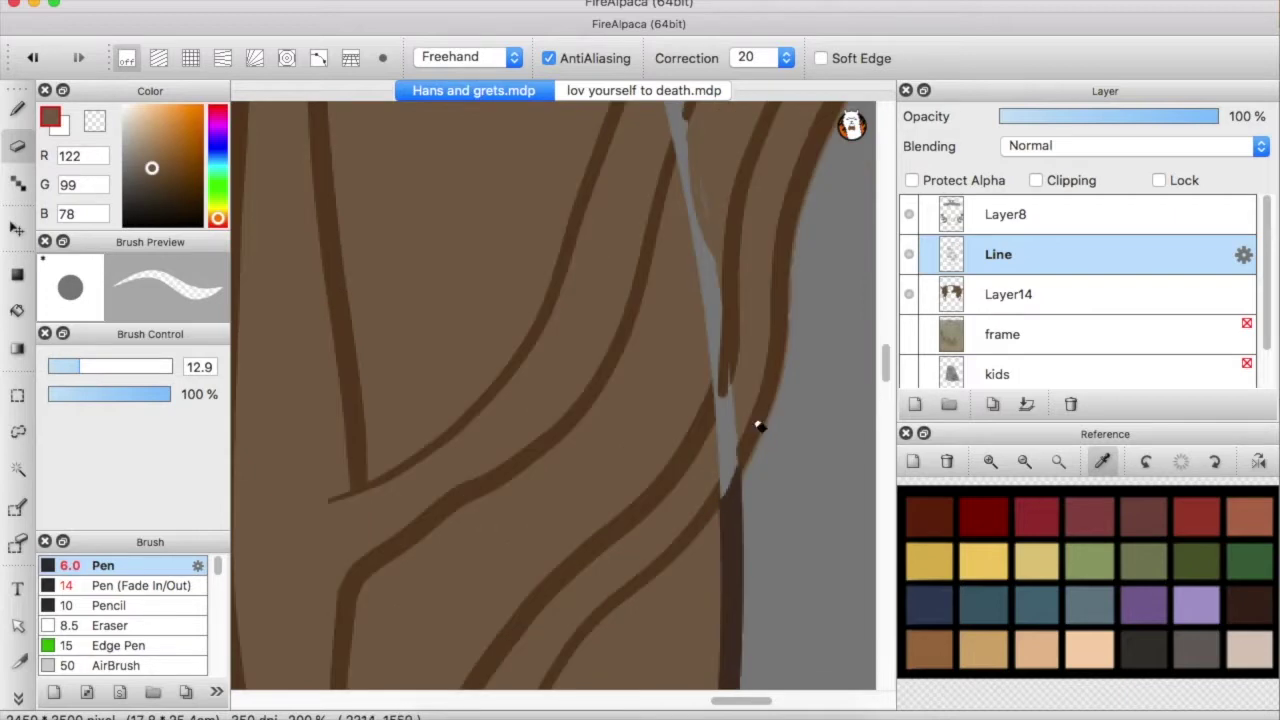
On Layer14, redraw the dark brown grain lines across the erased gap in the right branch with a size 6 Pen
key("b")
left_click(1010, 294)
left_click(728, 470, "alt")
left_click_drag(732, 450, 718, 503)
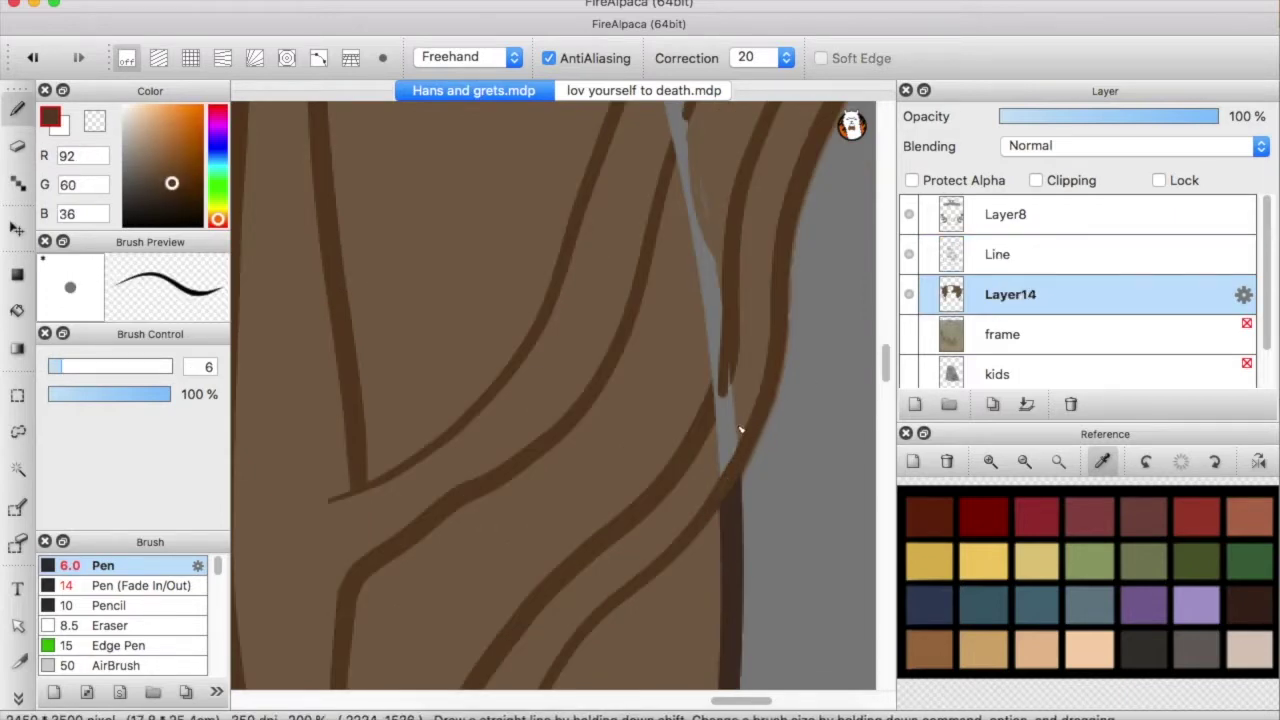
scroll(714, 382, "up", 5)
mouse_move(727, 360)
left_mouse_down()
mouse_move(683, 435)
mouse_move(669, 497)
left_mouse_up()
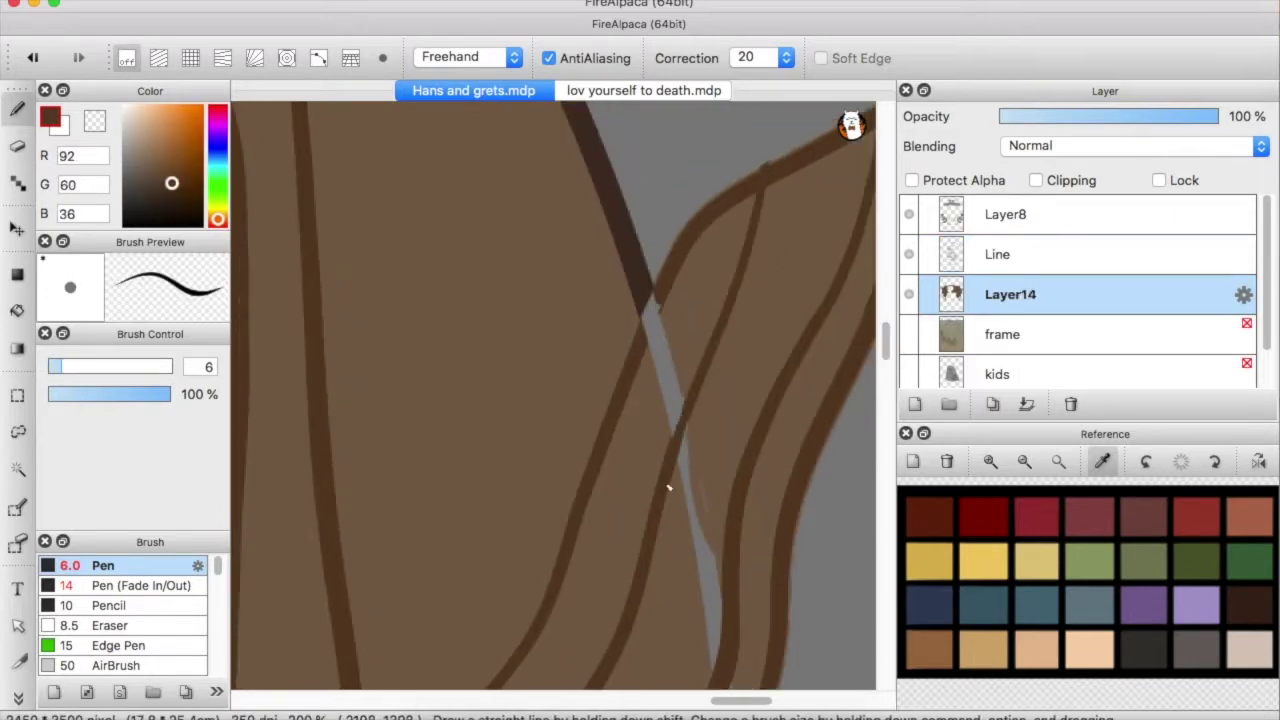
Sample the lighter wood brown and paint over the remaining grey gaps in the right branch
left_click(700, 293, "alt")
left_click_drag(665, 322, 656, 374)
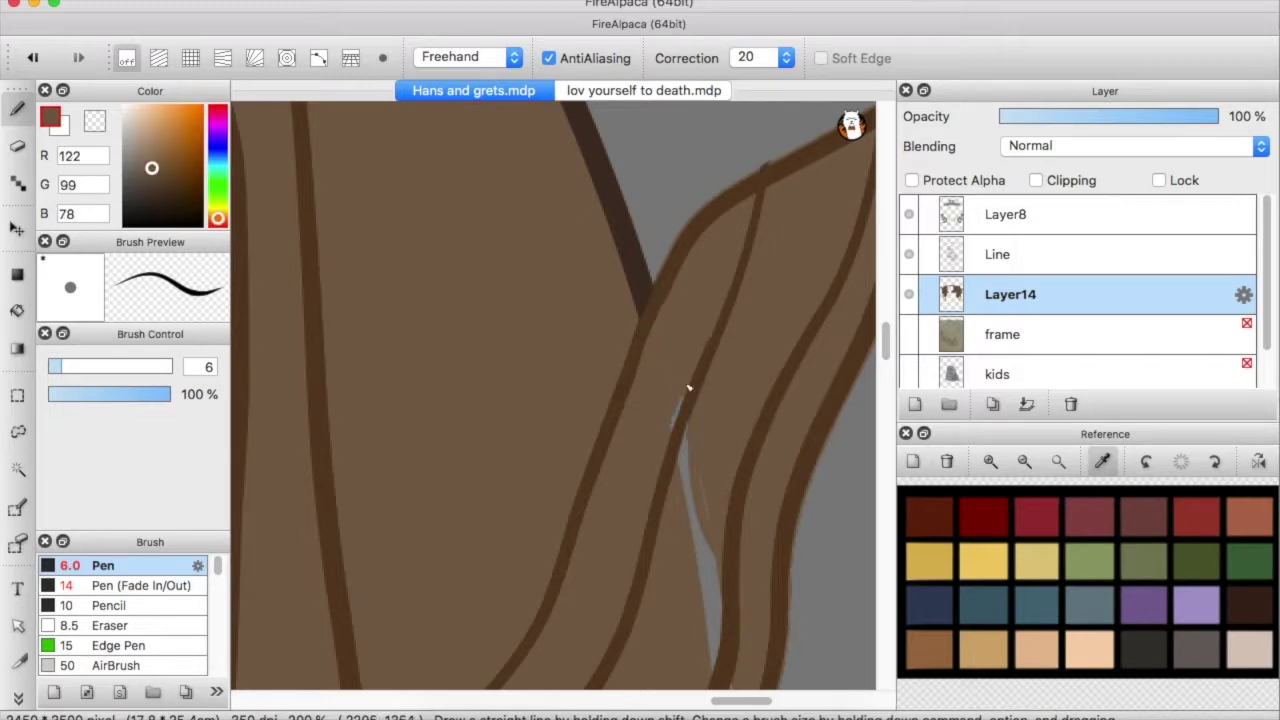
left_click_drag(706, 522, 694, 604)
scroll(700, 560, "down", 3)
left_click_drag(712, 440, 720, 386)
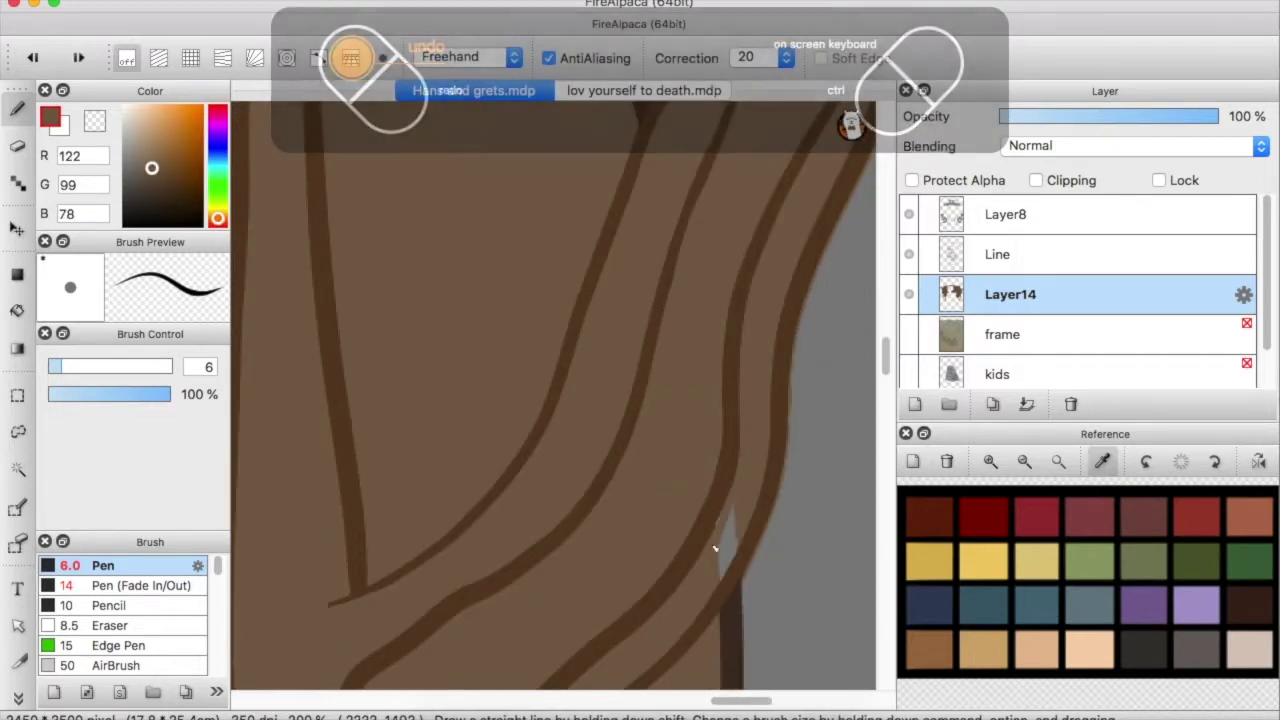
left_click_drag(728, 485, 712, 570)
scroll(727, 455, "down", 5)
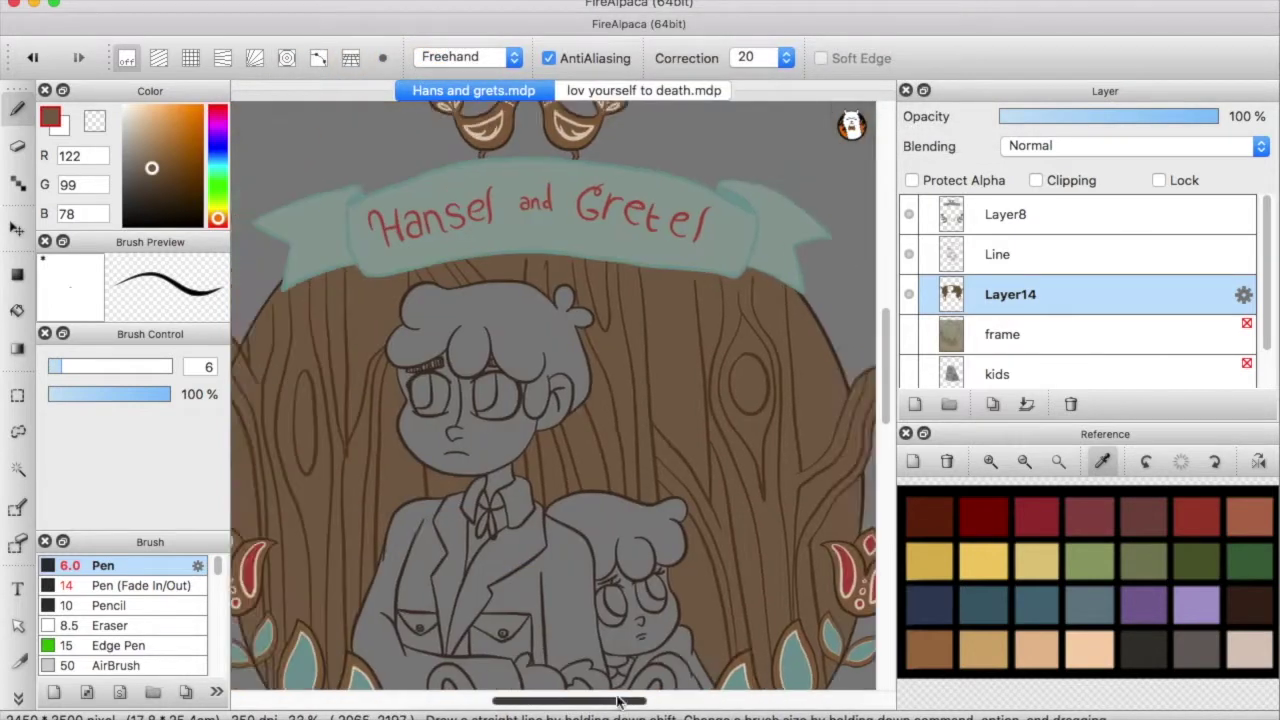
On the Line layer, erase the arch outline across the left branch and paint its gaps in matching browns
scroll(543, 351, "up", 5)
left_click(998, 254)
key("e")
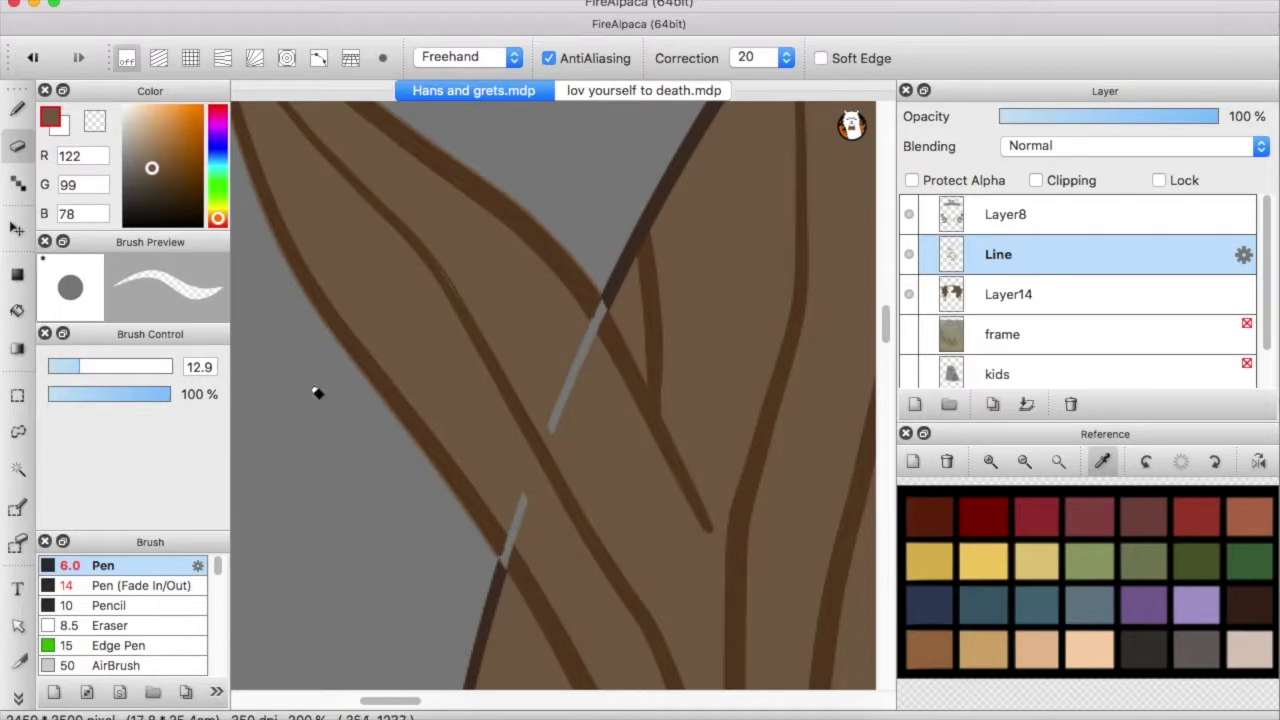
key("b")
left_click_drag(558, 405, 553, 425)
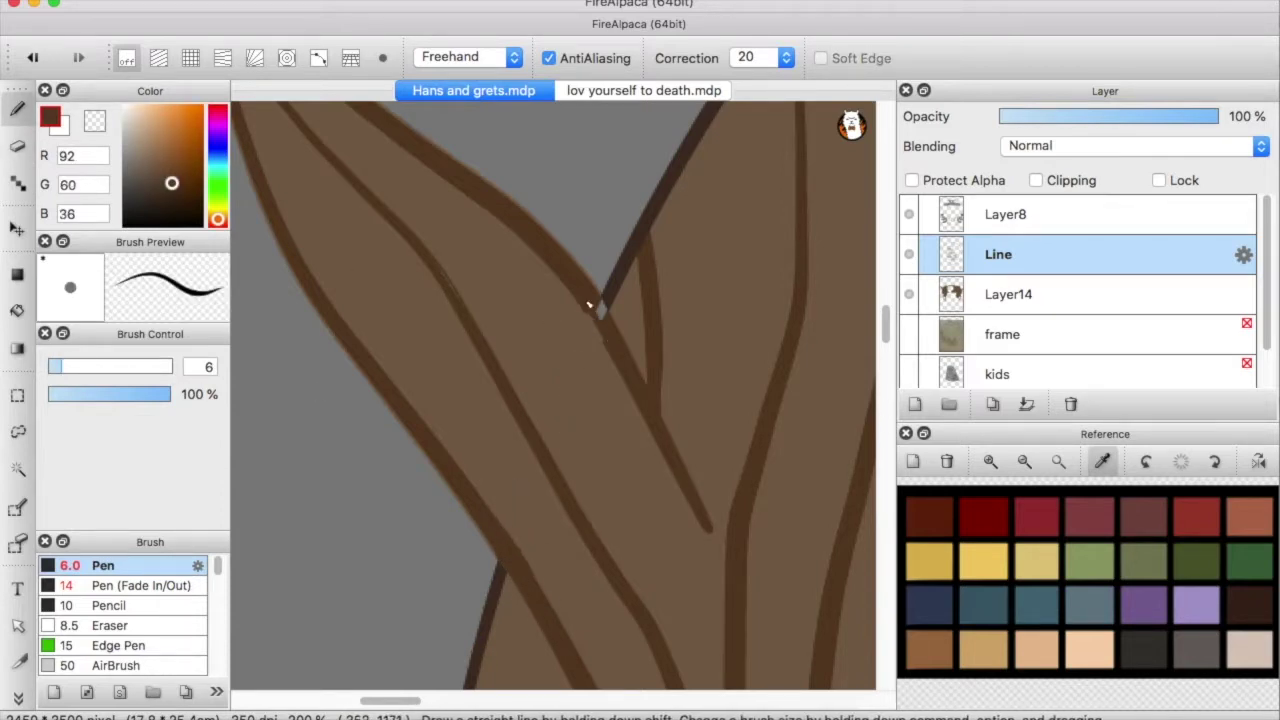
scroll(432, 263, "down", 6)
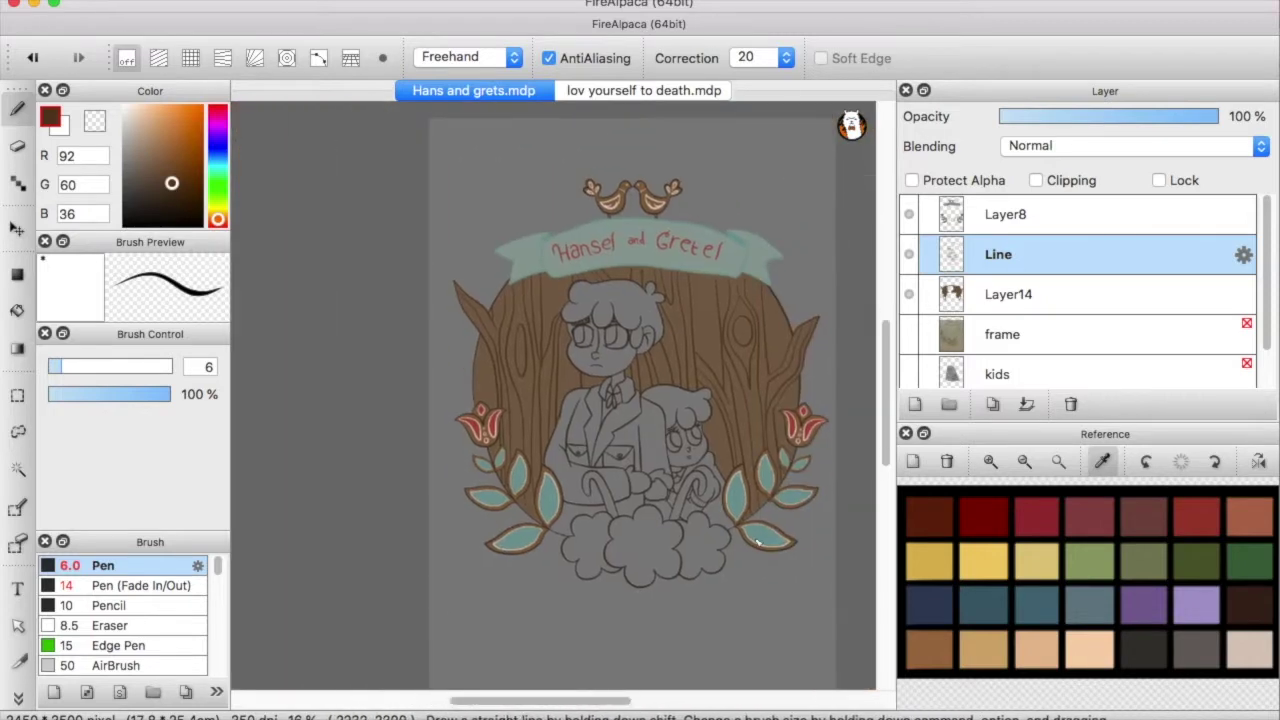
Rename Layer14 as treees and Layer8 as frame
left_click(995, 300)
double_click(1020, 303)
type("tr")
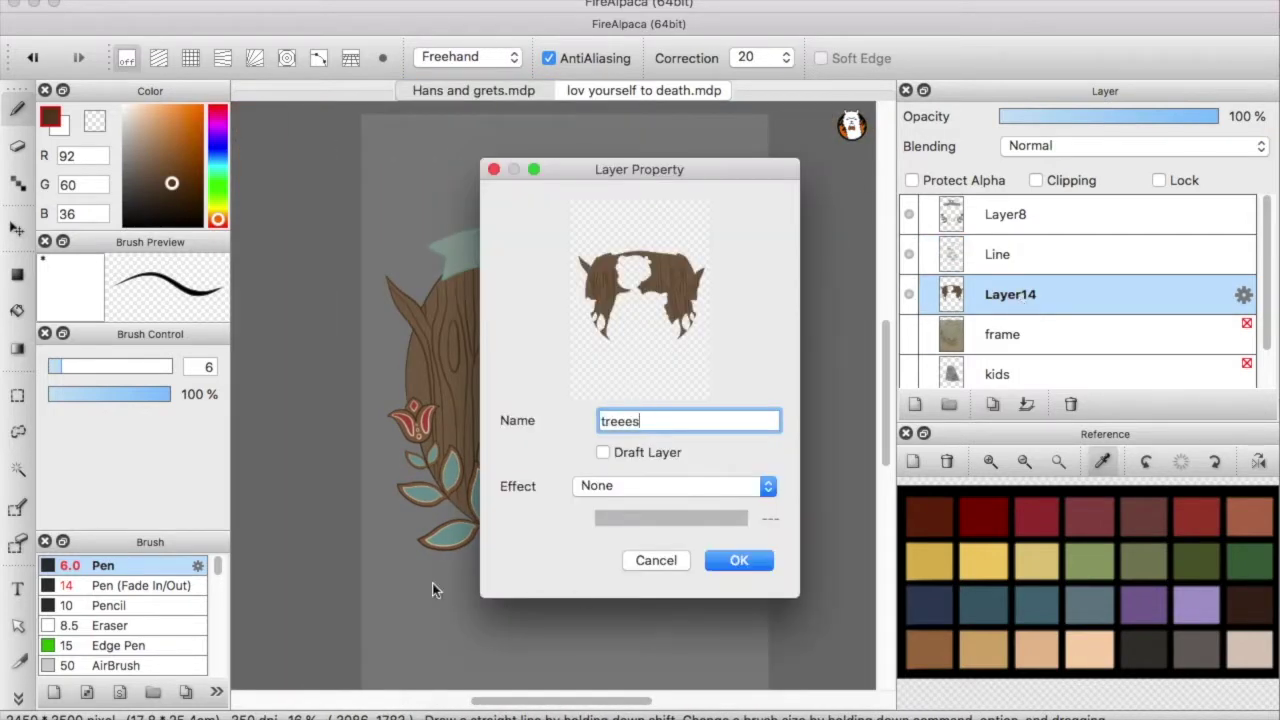
type("eees")
key("Return")
double_click(1010, 222)
left_click(738, 560)
Add a new layer above treees and name it color
left_click(1003, 294)
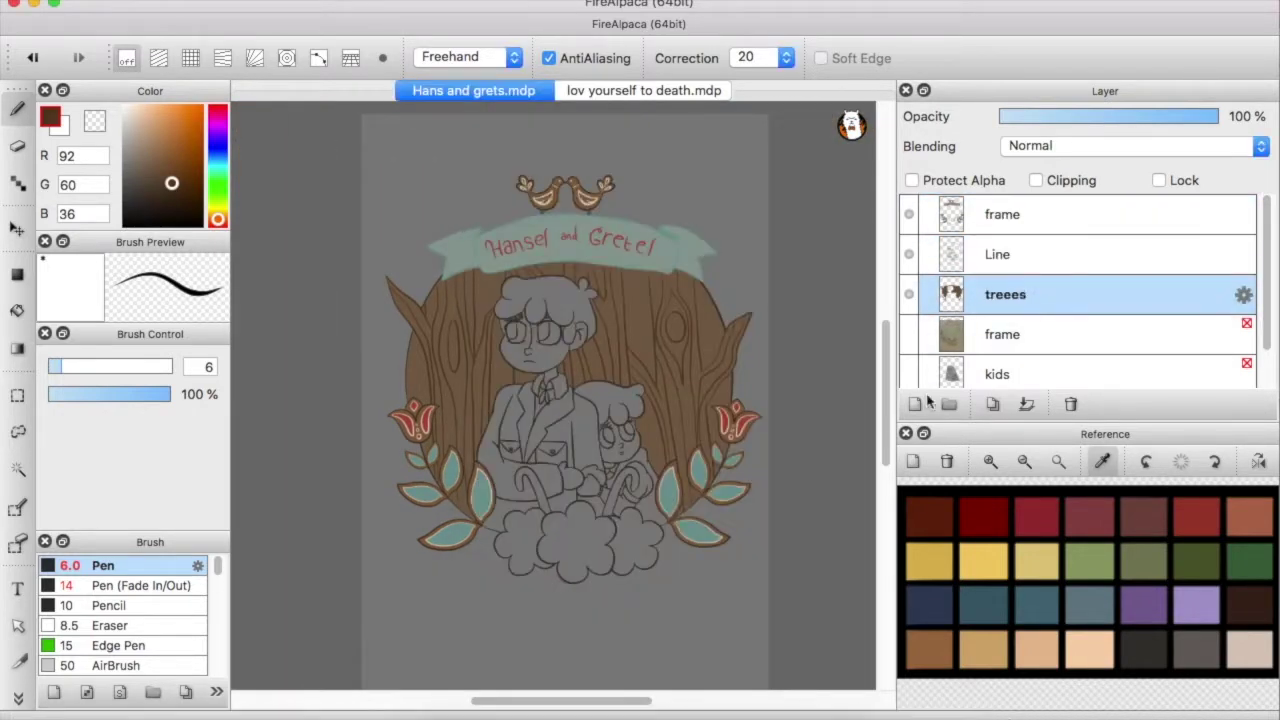
left_click(914, 404)
double_click(1003, 294)
type("color")
left_click(738, 560)
Sample the dark coat brown and bucket-fill the boy's coat, including its pockets
scroll(1253, 372, "down", 2)
left_click(543, 400, "alt")
key("g")
left_click(556, 410)
scroll(556, 410, "up", 5)
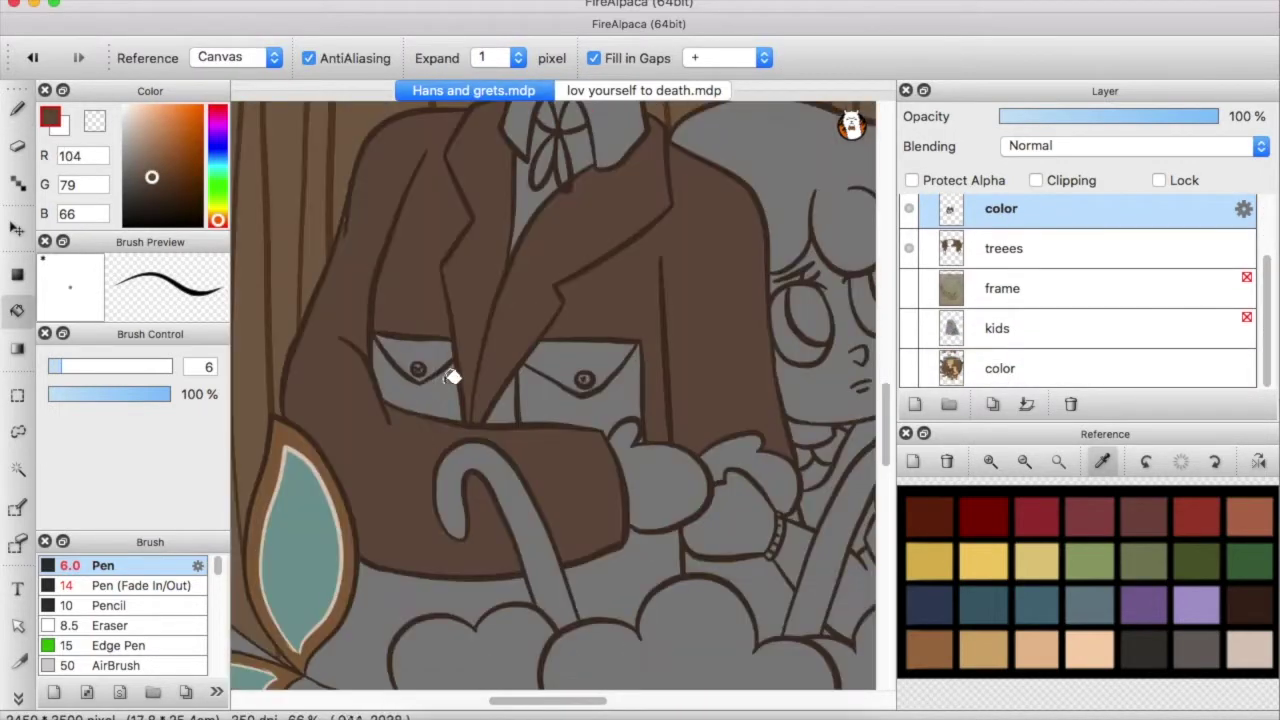
left_click(423, 343)
left_click(694, 371)
left_click(735, 371)
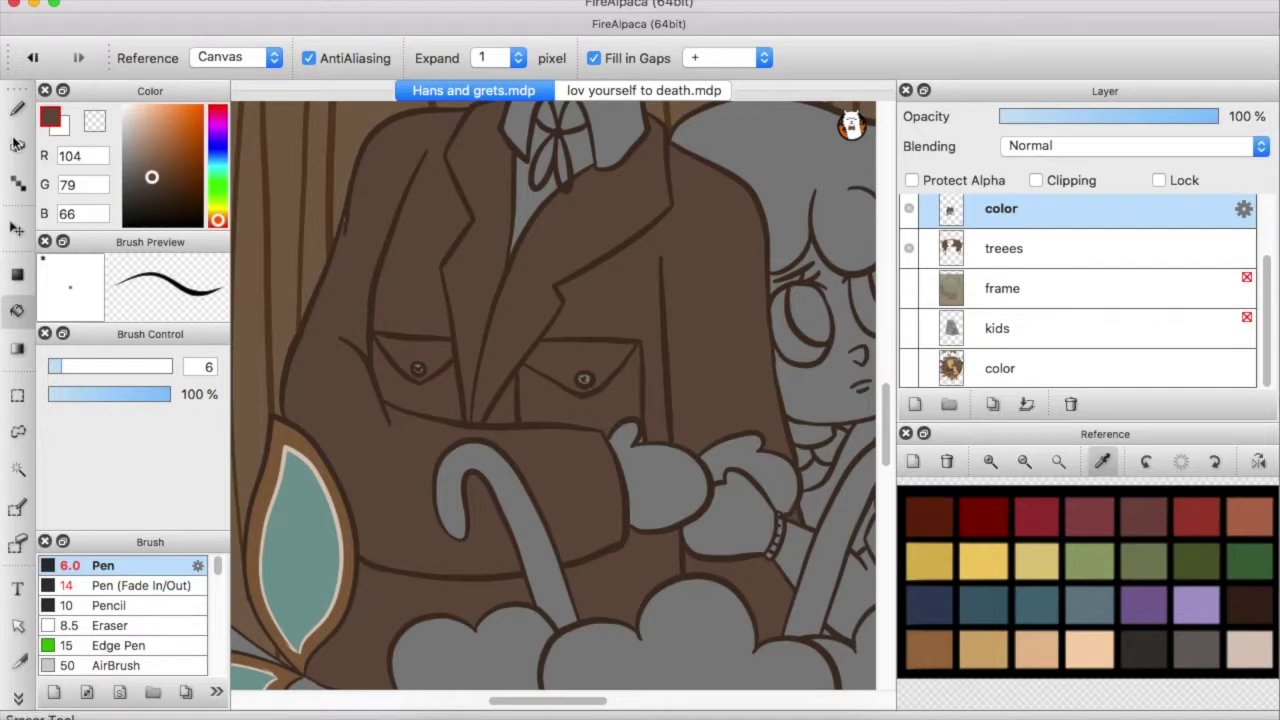
Set the bucket's fill expansion to 2 pixels and touch up the coat with the Pen
key("b")
key("g")
left_click(505, 58)
left_click(505, 58)
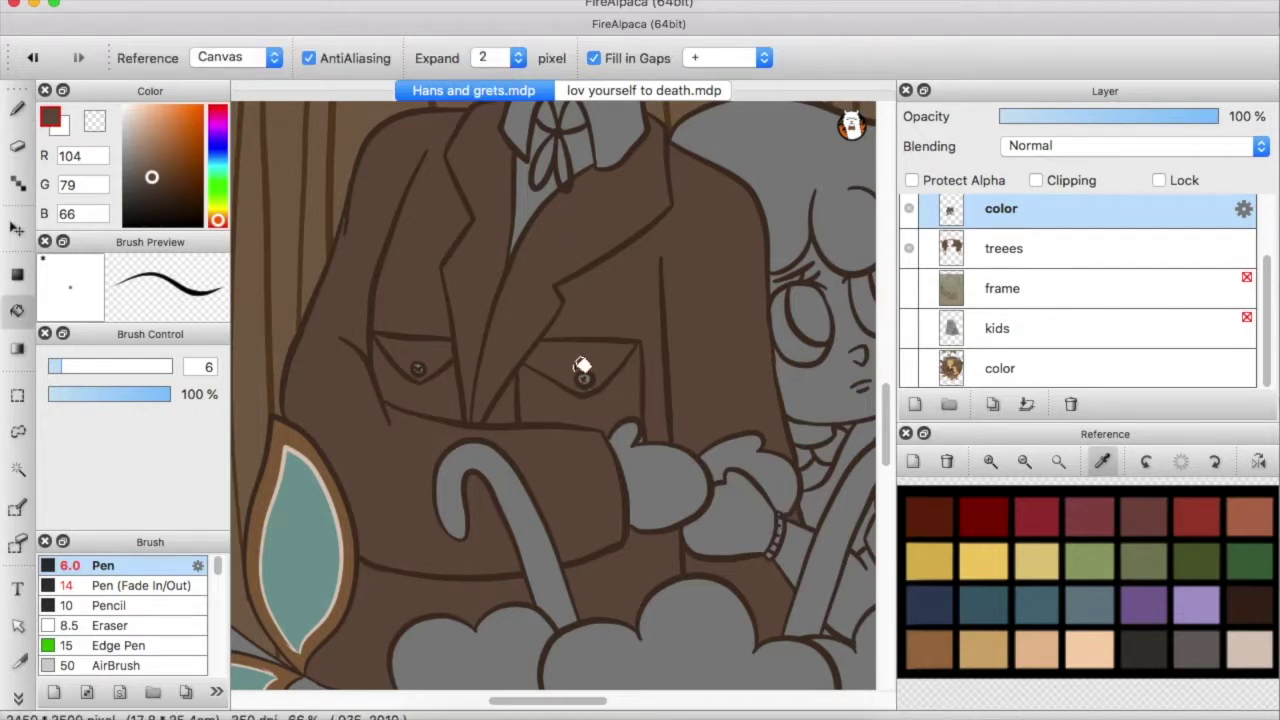
key("b")
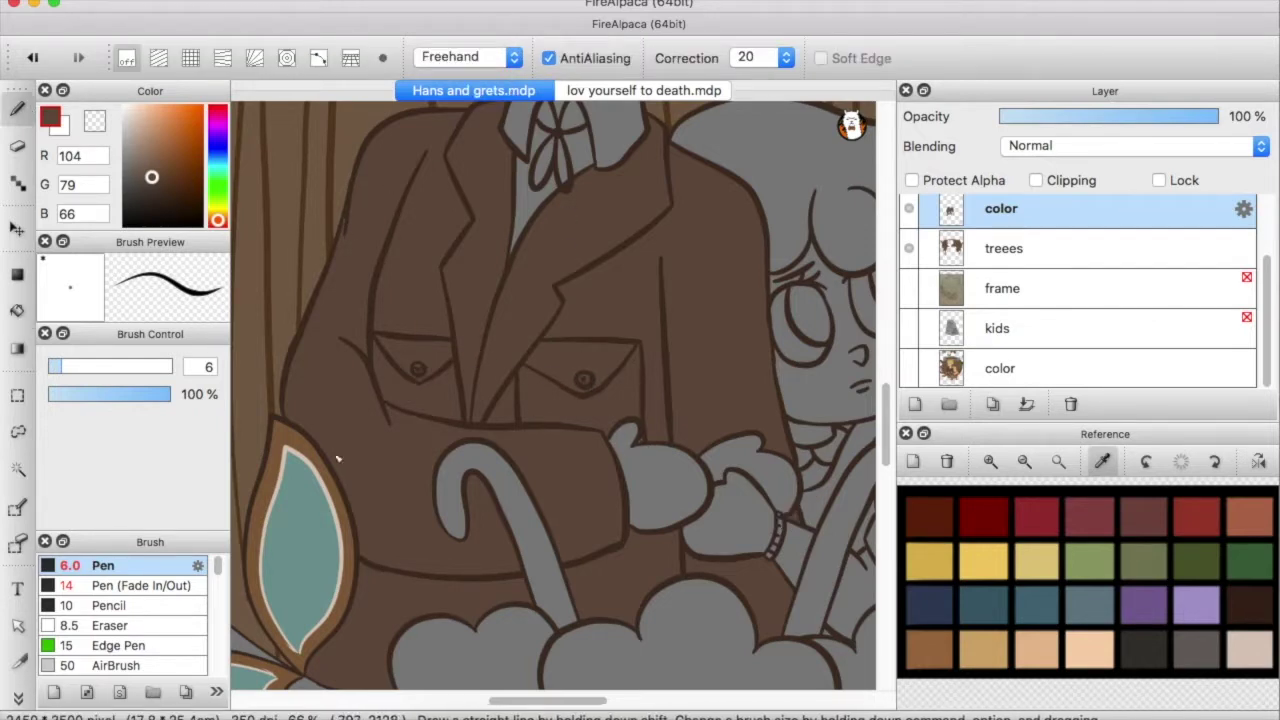
left_click_drag(414, 400, 246, 373)
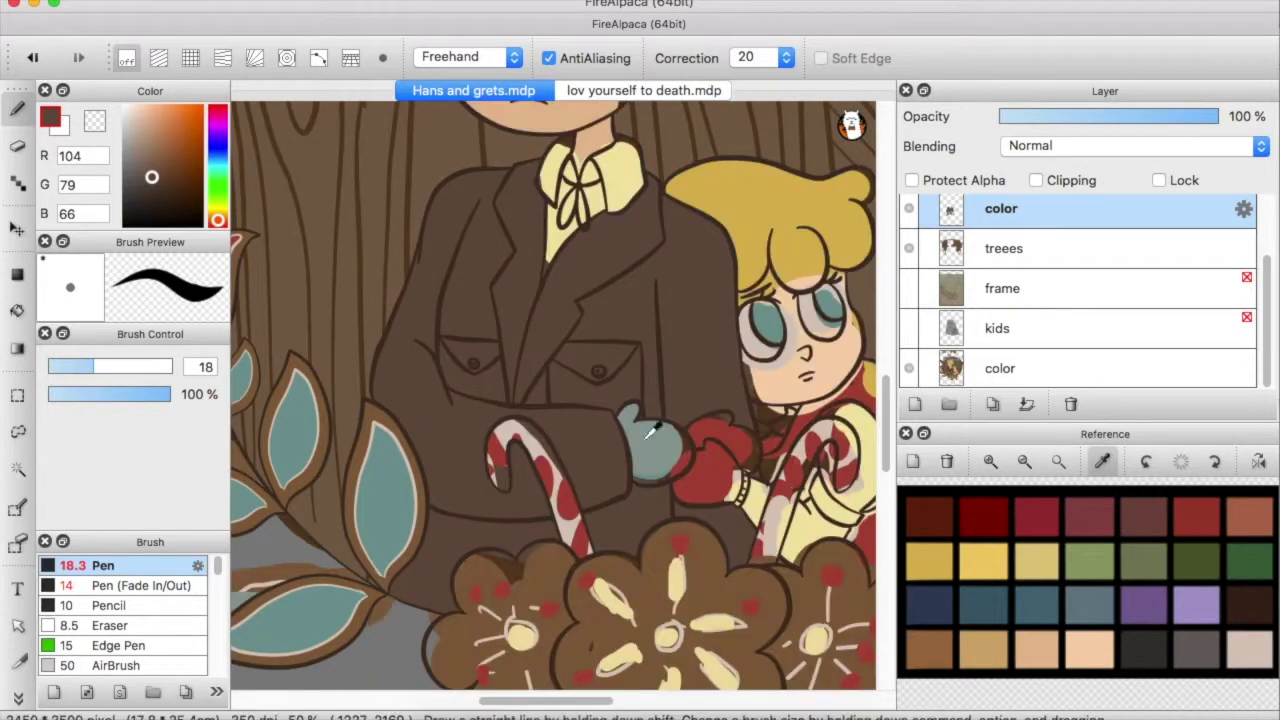
Fill the boy's mitten with teal and the girl's mittens with red sampled from the colour sketch
left_click(590, 435)
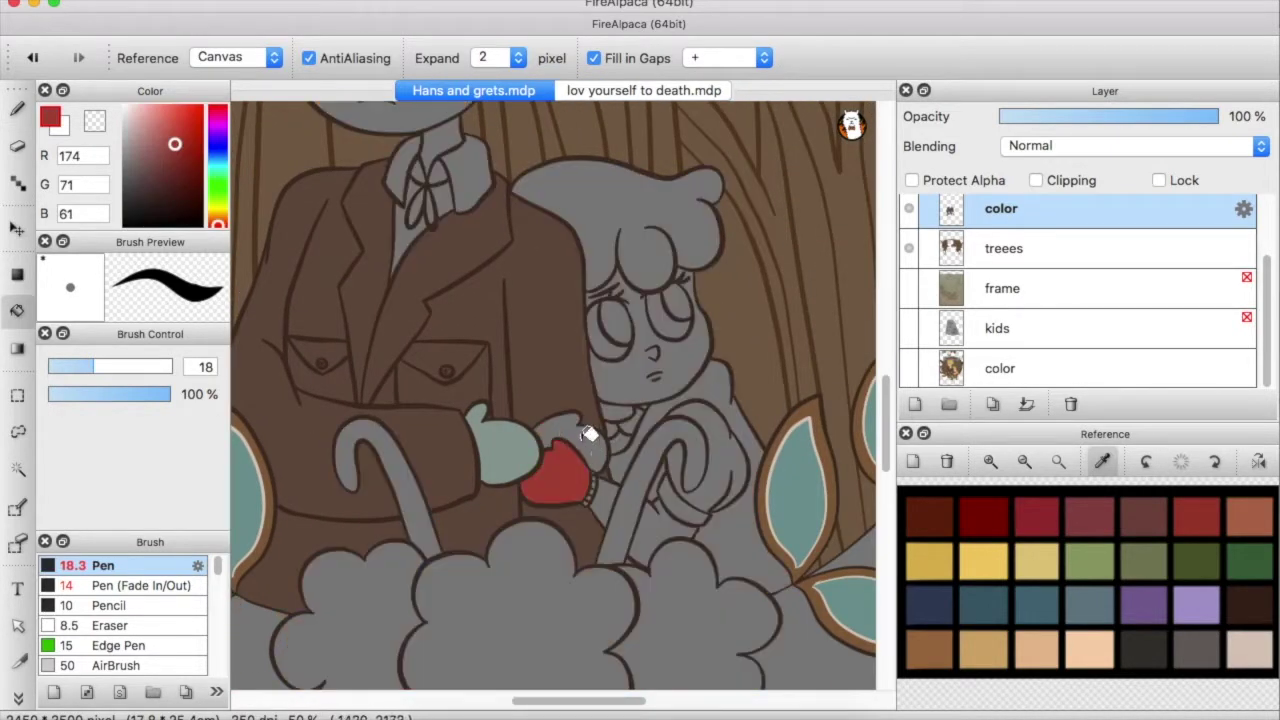
key("b")
scroll(590, 465, "up", 3)
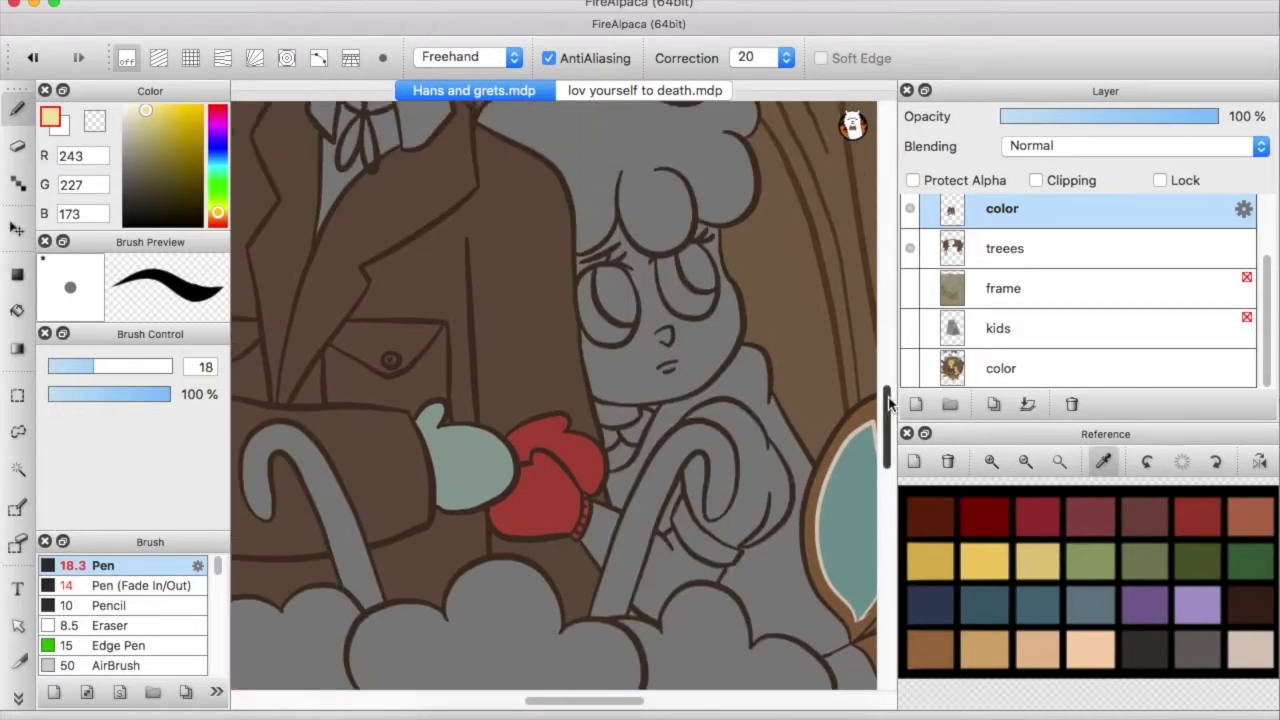
Bucket-fill the girl's sleeves and collar with cream and her dress with red
key("g")
left_click(611, 535)
left_click(699, 546)
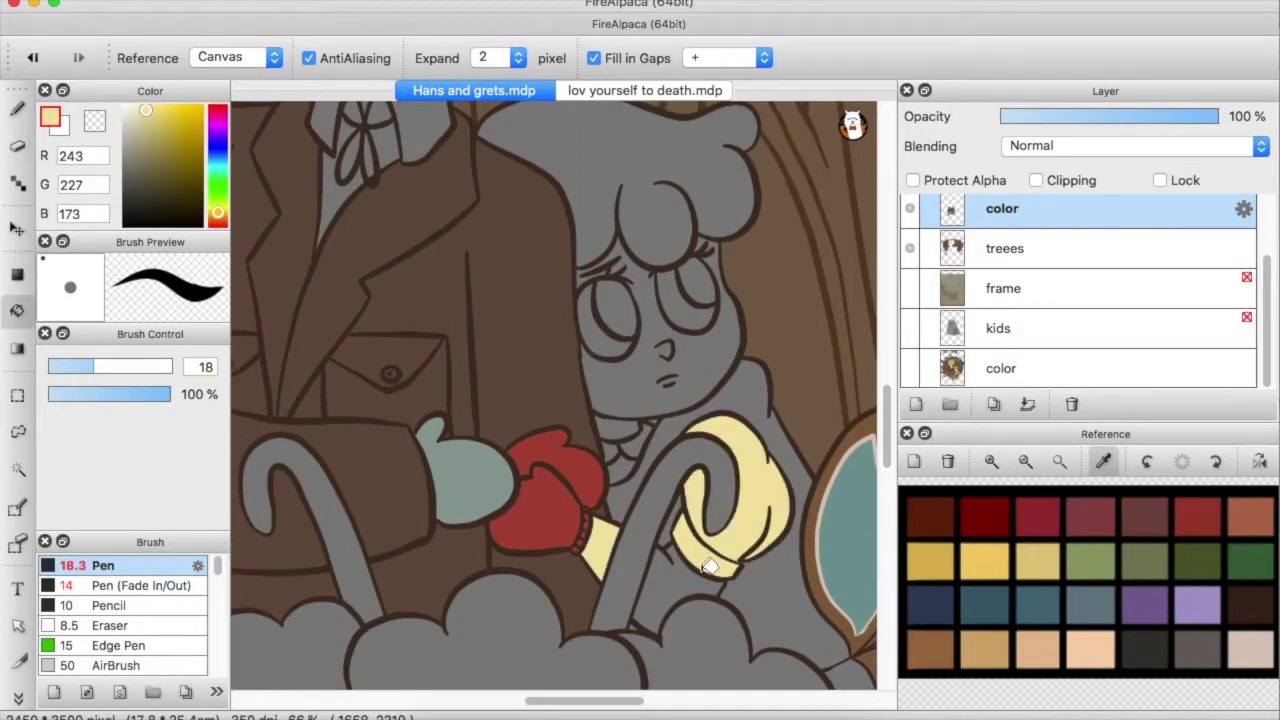
left_click(703, 560)
left_click(621, 469)
left_click(830, 435)
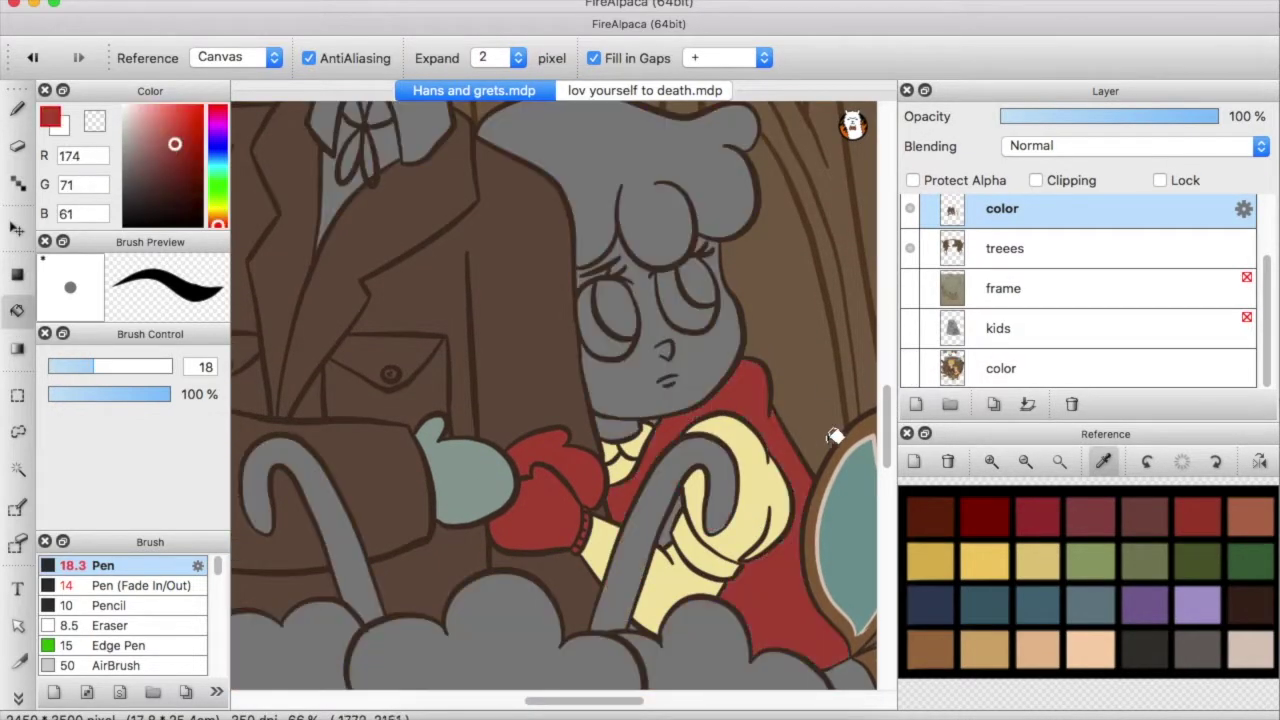
Bucket-fill the girl's face and neck with the peach skin tone
scroll(651, 643, "right", 2)
scroll(690, 497, "down", 3)
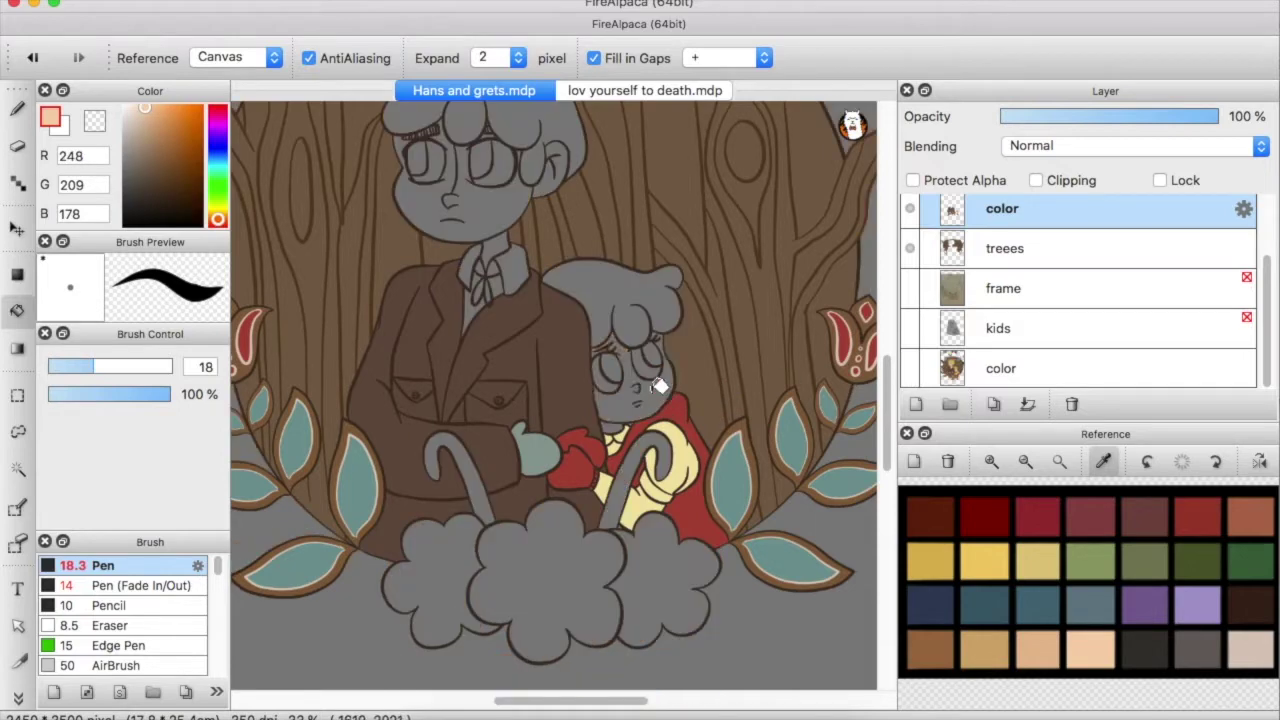
scroll(666, 380, "up", 3)
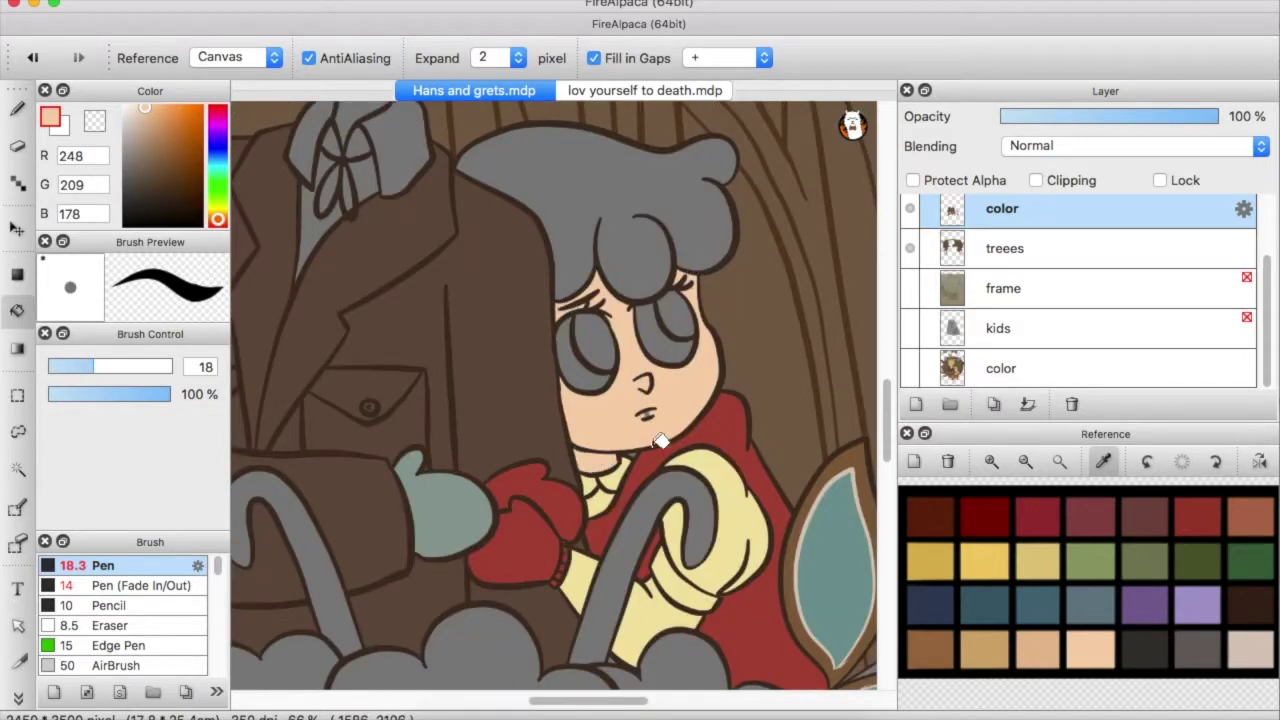
Fill the girl's eyes with off-white and teal, and both children's hair with golden yellow
scroll(635, 460, "up", 2)
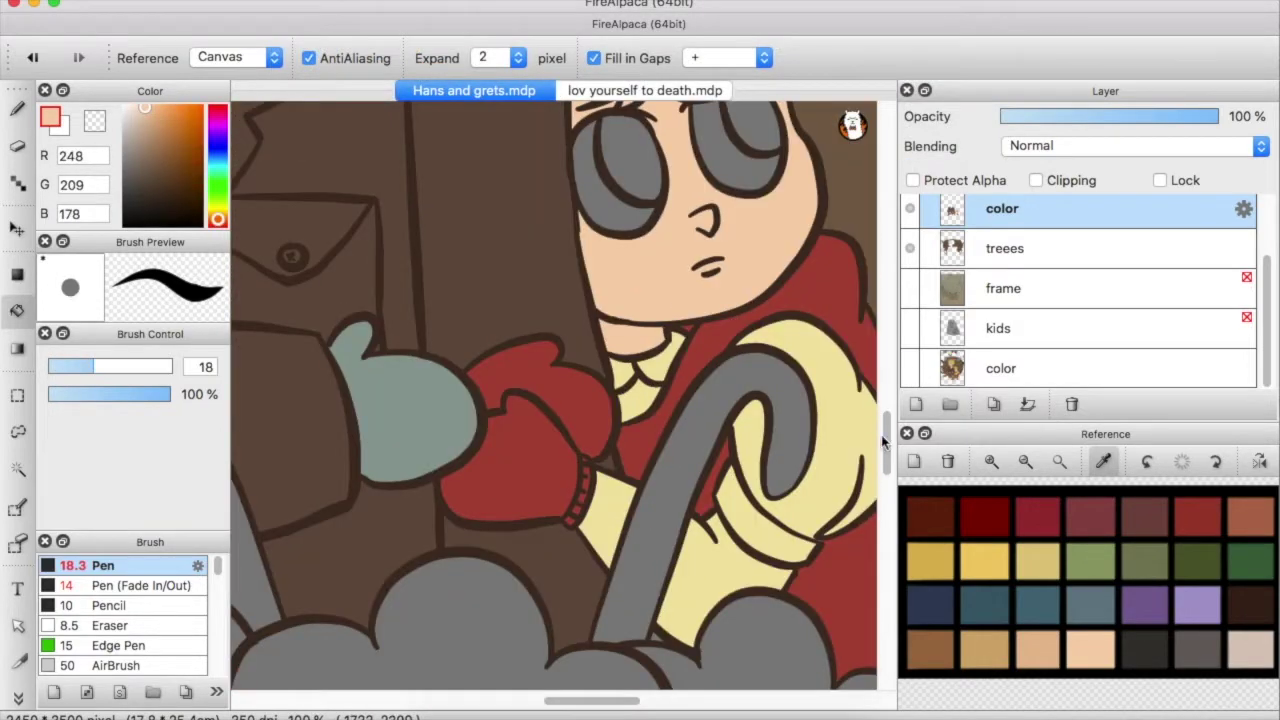
left_click_drag(884, 440, 884, 402)
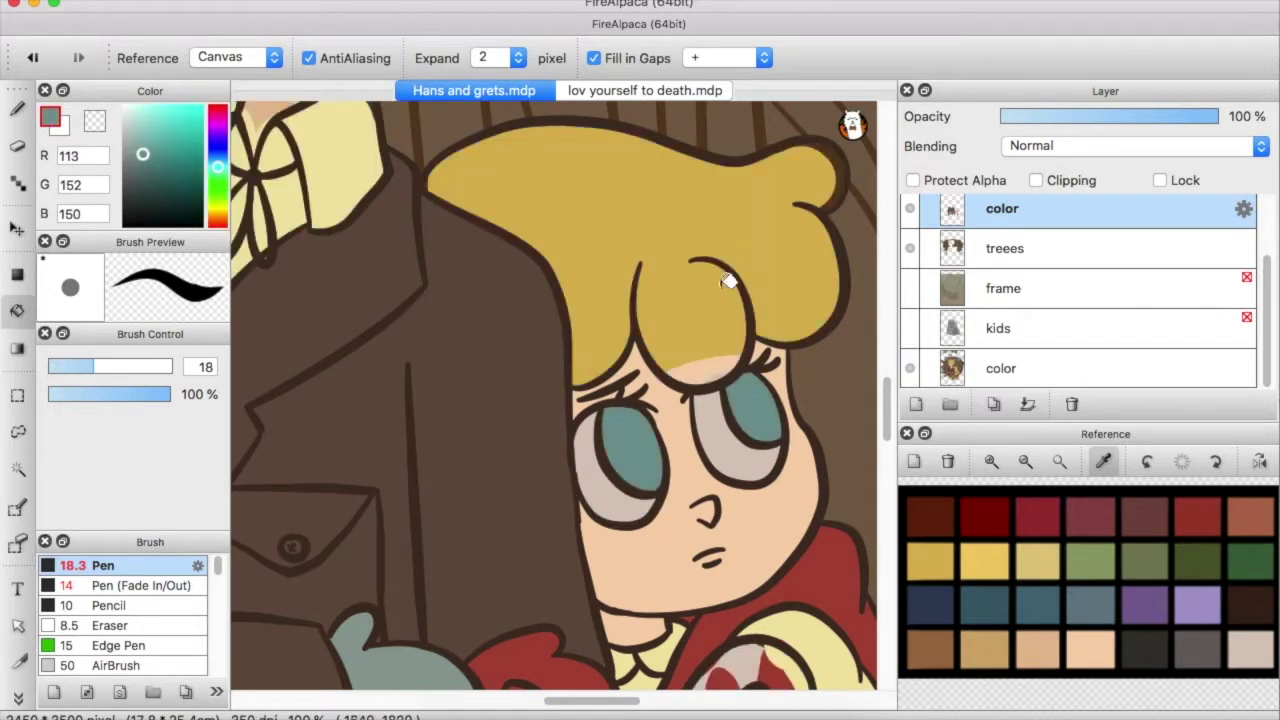
scroll(766, 280, "down", 4)
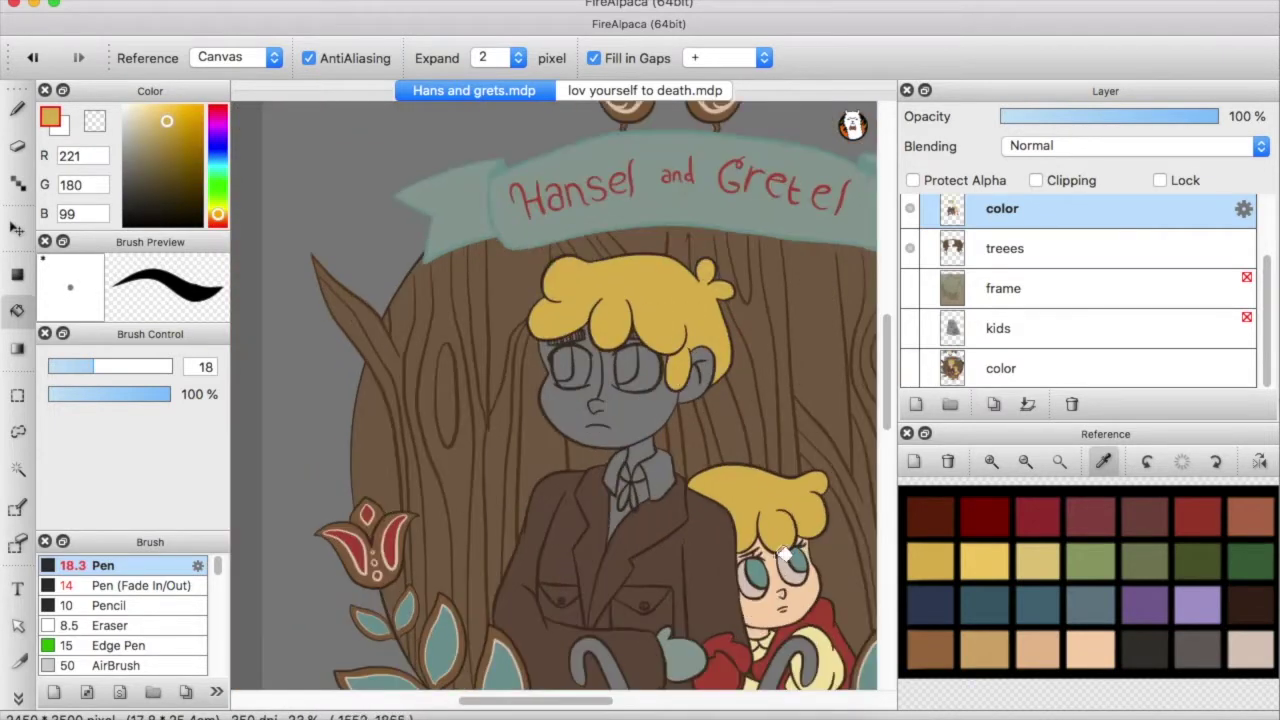
Sample the girl's skin tone and bucket-fill the boy's face, ear and neck with it
left_click(786, 556, "alt")
scroll(697, 371, "up", 3)
left_click(710, 296)
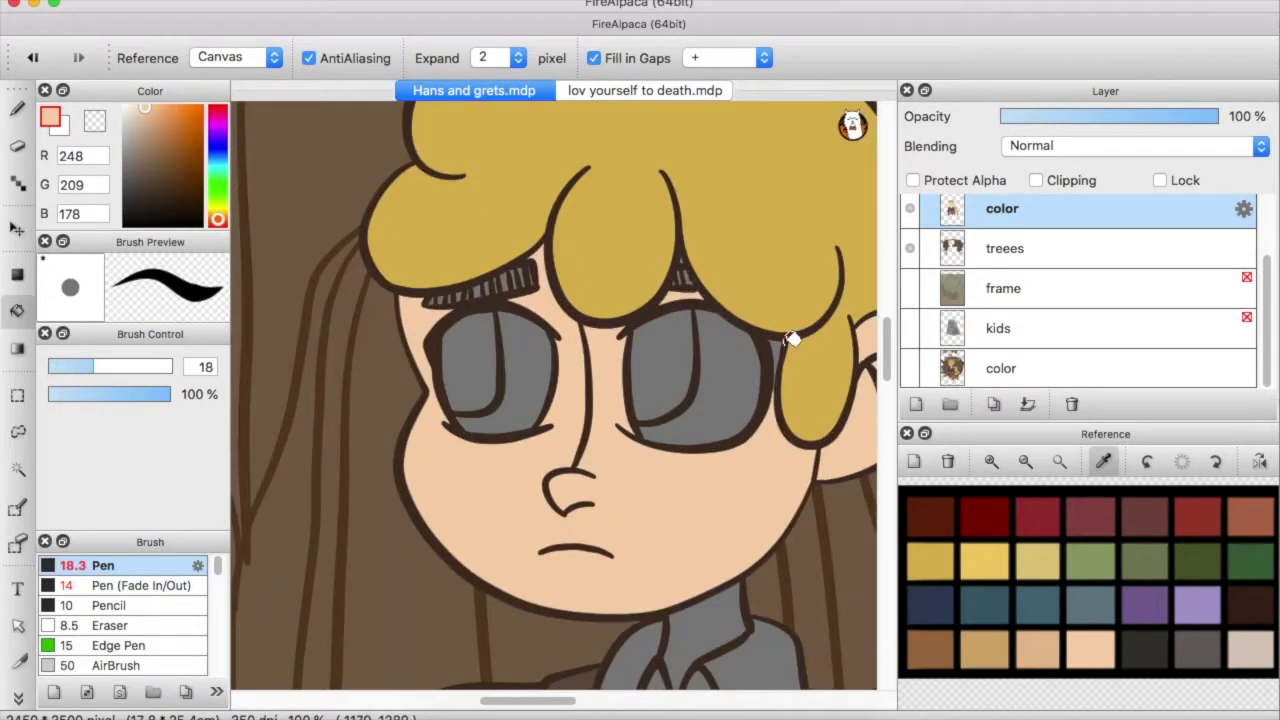
key("b")
key("g")
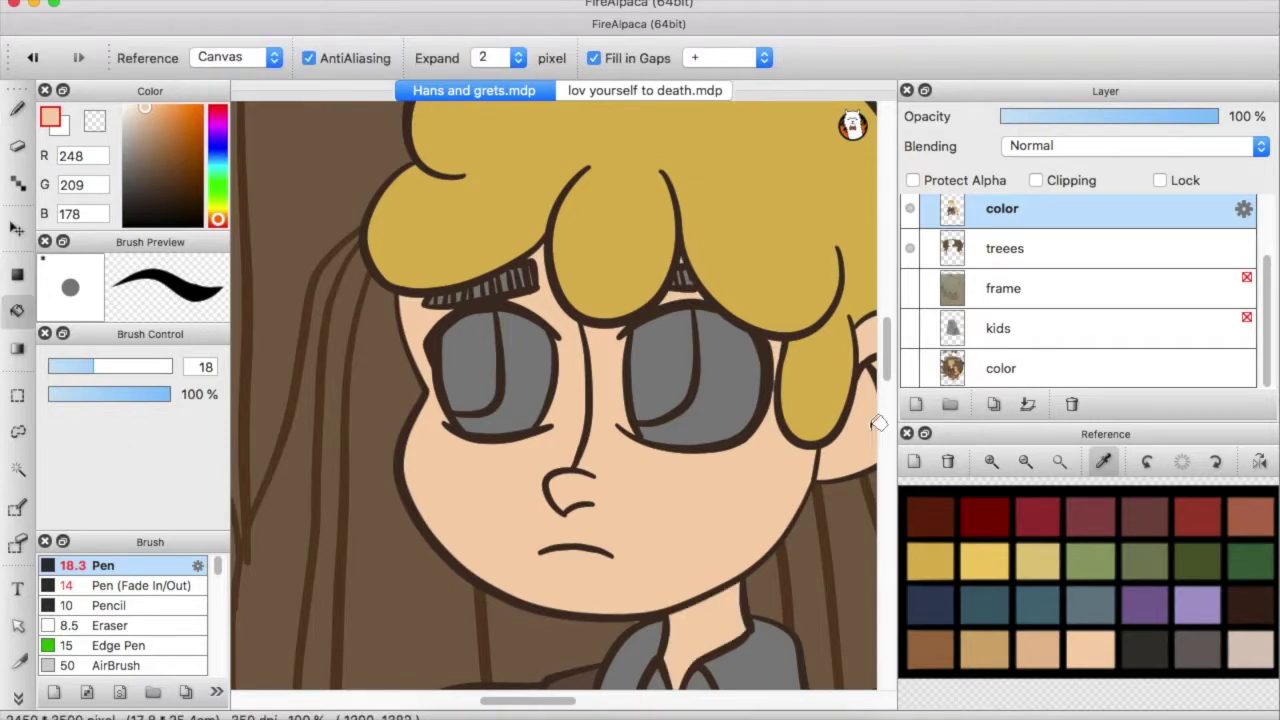
Fill the boy's eyes with off-white and teal, and paint his eyebrows golden yellow with the Pen
left_click(757, 366)
key("b")
left_click_drag(450, 300, 418, 302)
left_click_drag(515, 286, 532, 272)
left_click_drag(676, 287, 690, 271)
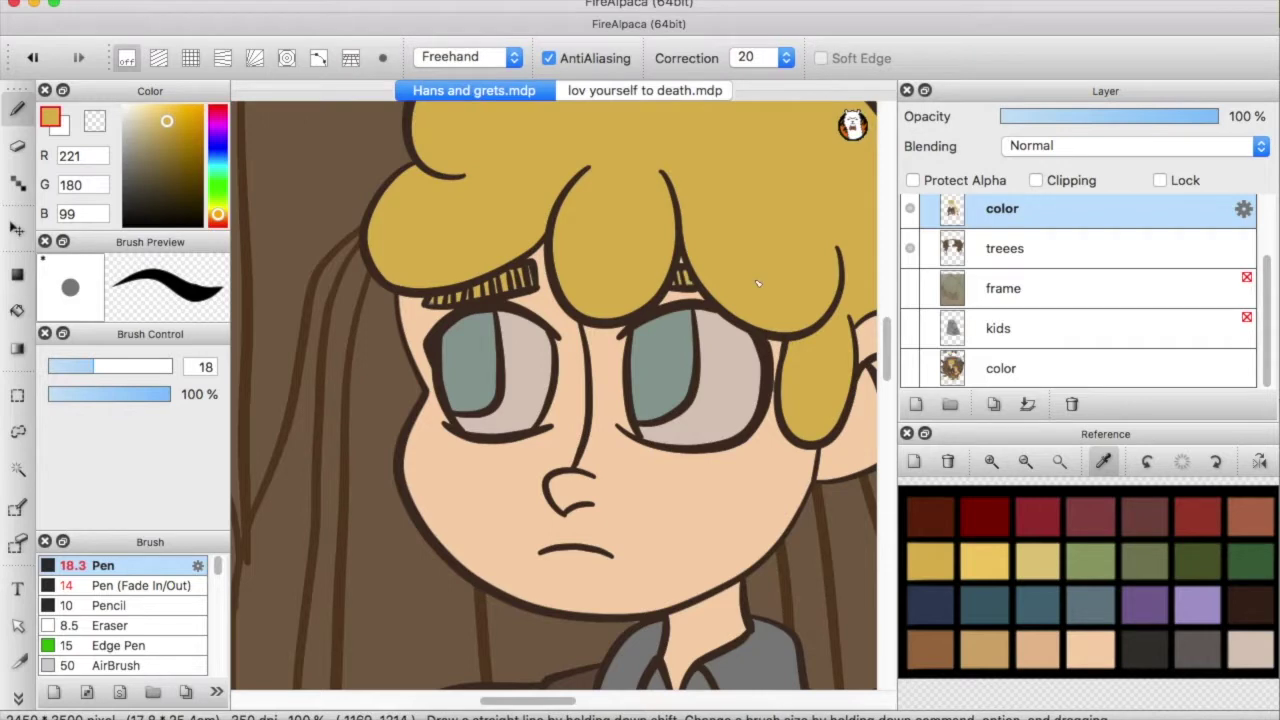
Bucket-fill the boy's shirt, collar and neck bow with cream and touch up the small gaps with the Pen
scroll(718, 271, "down", 5)
scroll(572, 382, "up", 4)
key("g")
left_click(566, 425)
left_click(605, 385)
scroll(626, 334, "up", 2)
left_click(650, 340)
left_click(520, 350)
key("b")
left_click_drag(545, 400, 562, 425)
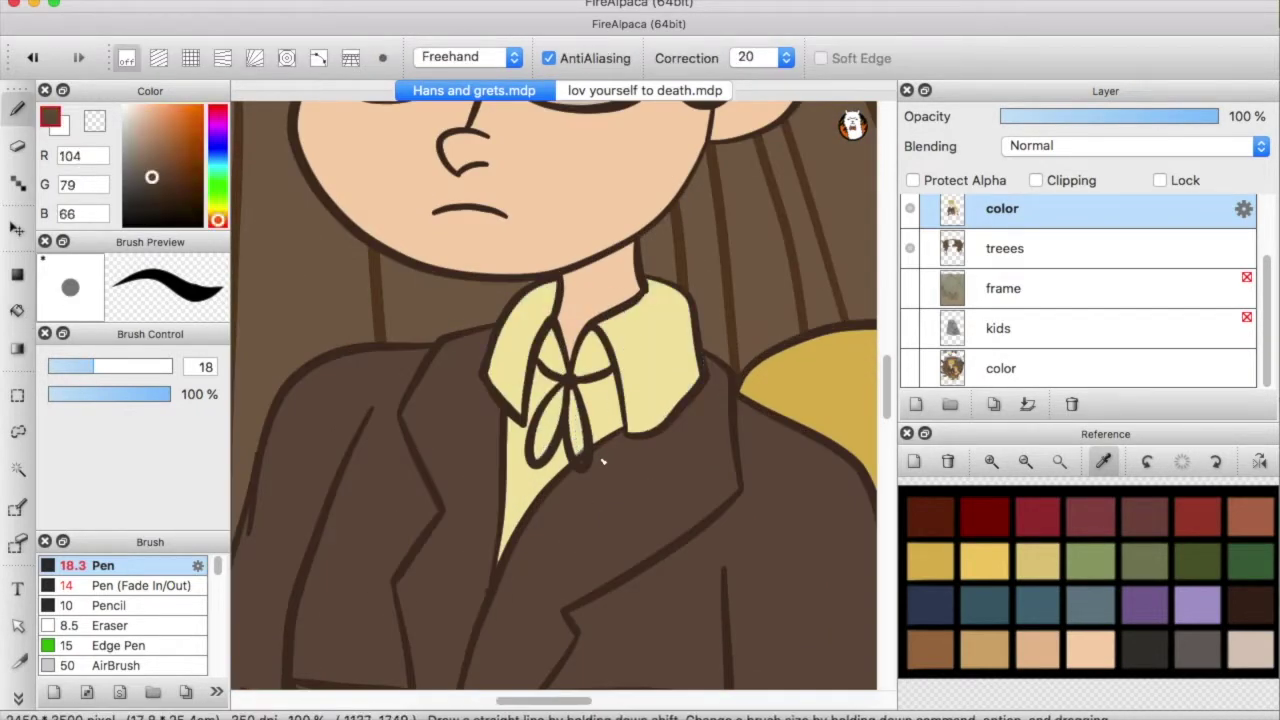
Sample a warm brown and bucket-fill the three scalloped cookie shapes below the children
scroll(559, 404, "down", 3)
left_click(910, 208)
left_click(910, 248)
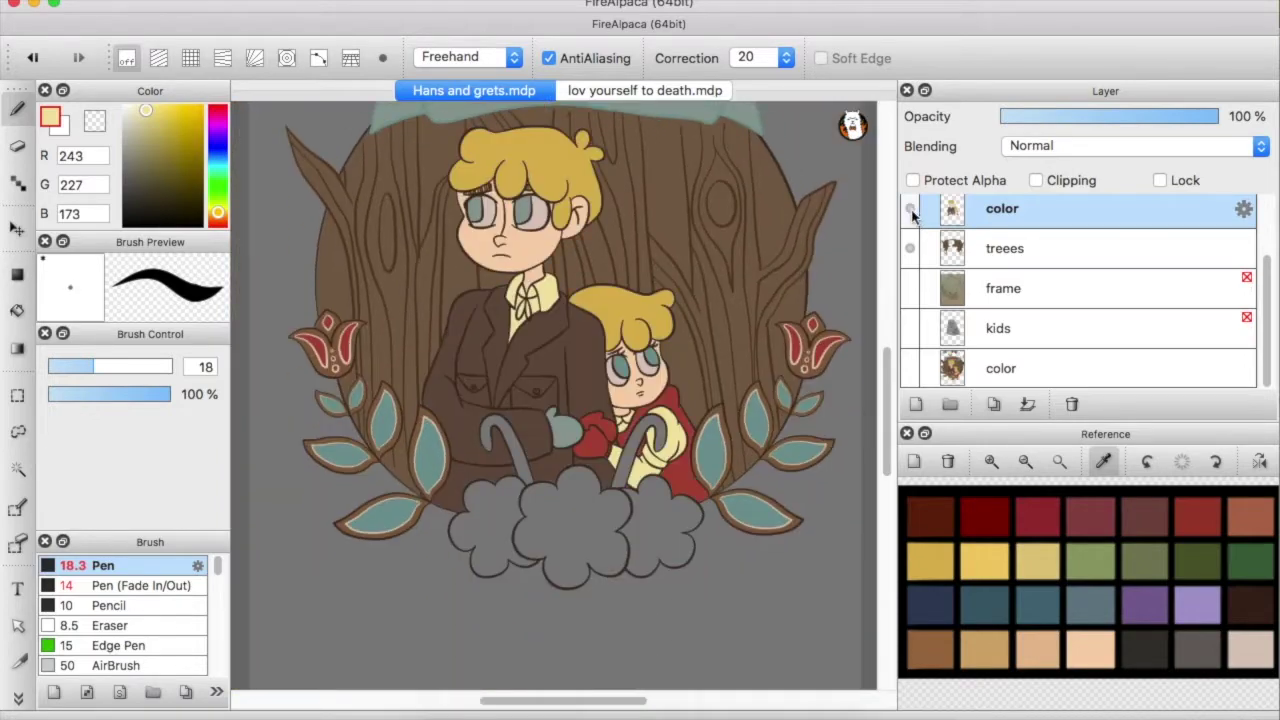
scroll(1265, 330, "up", 1)
left_click(836, 352, "alt")
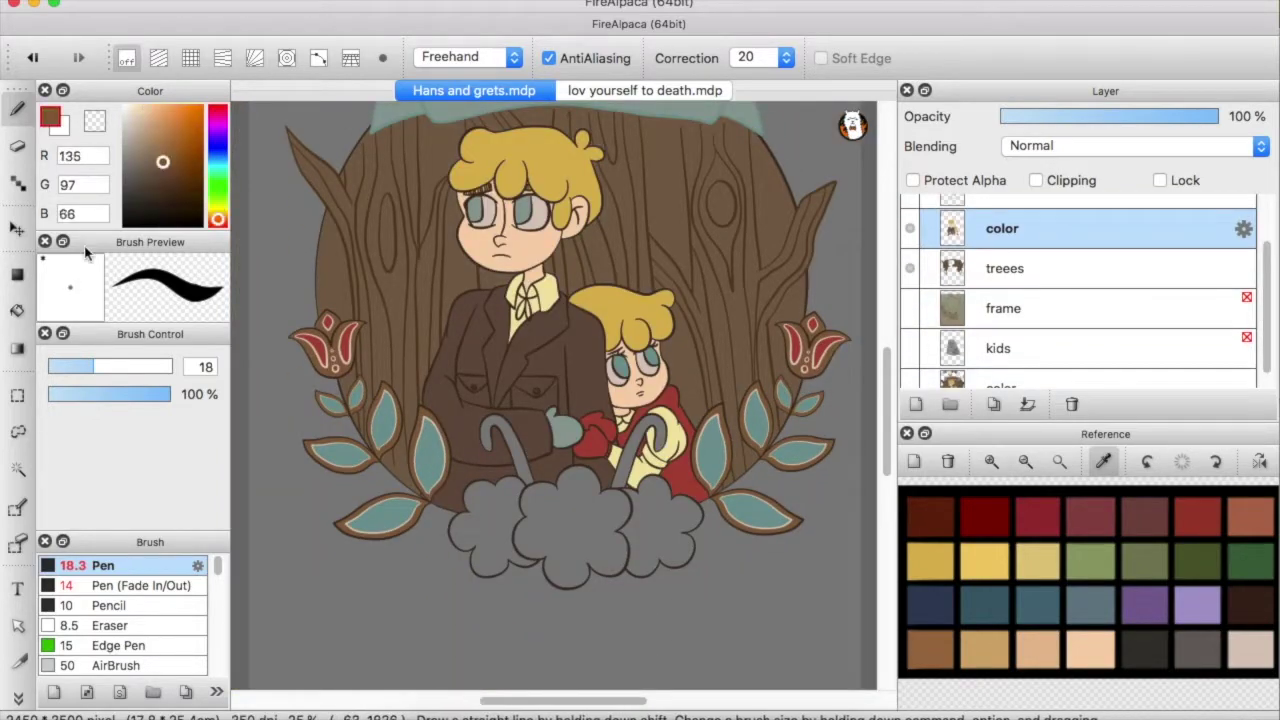
key("g")
scroll(360, 251, "up", 3)
scroll(577, 487, "down", 1)
left_click(620, 590)
left_click(740, 600)
scroll(650, 500, "down", 2)
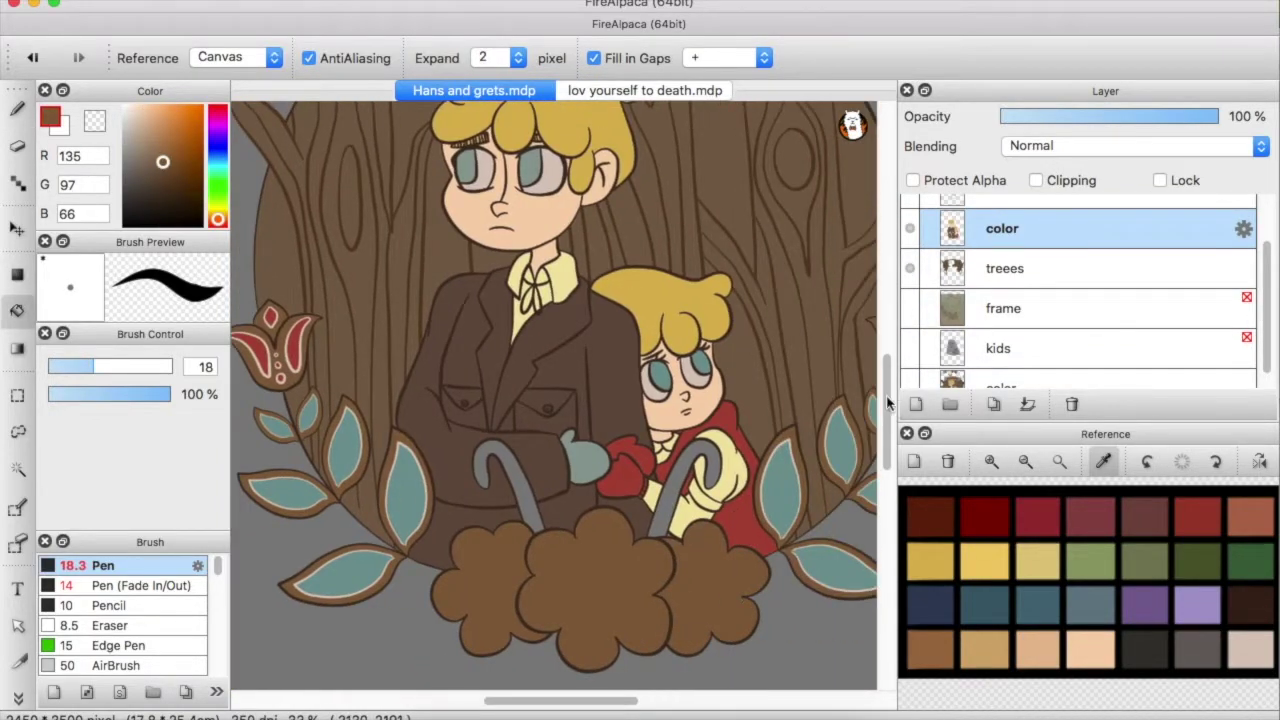
left_click(1250, 648)
left_click(695, 415)
left_click(508, 396)
left_click(625, 400, "alt")
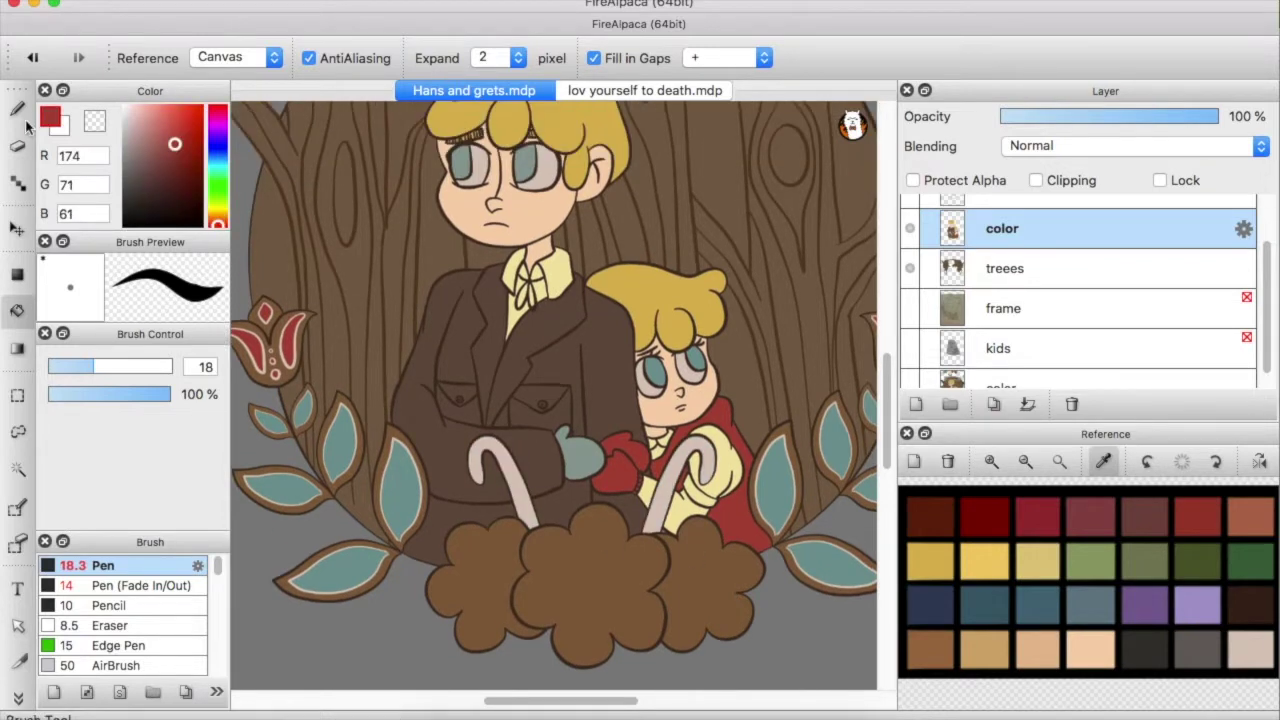
key("b")
scroll(517, 483, "up", 3)
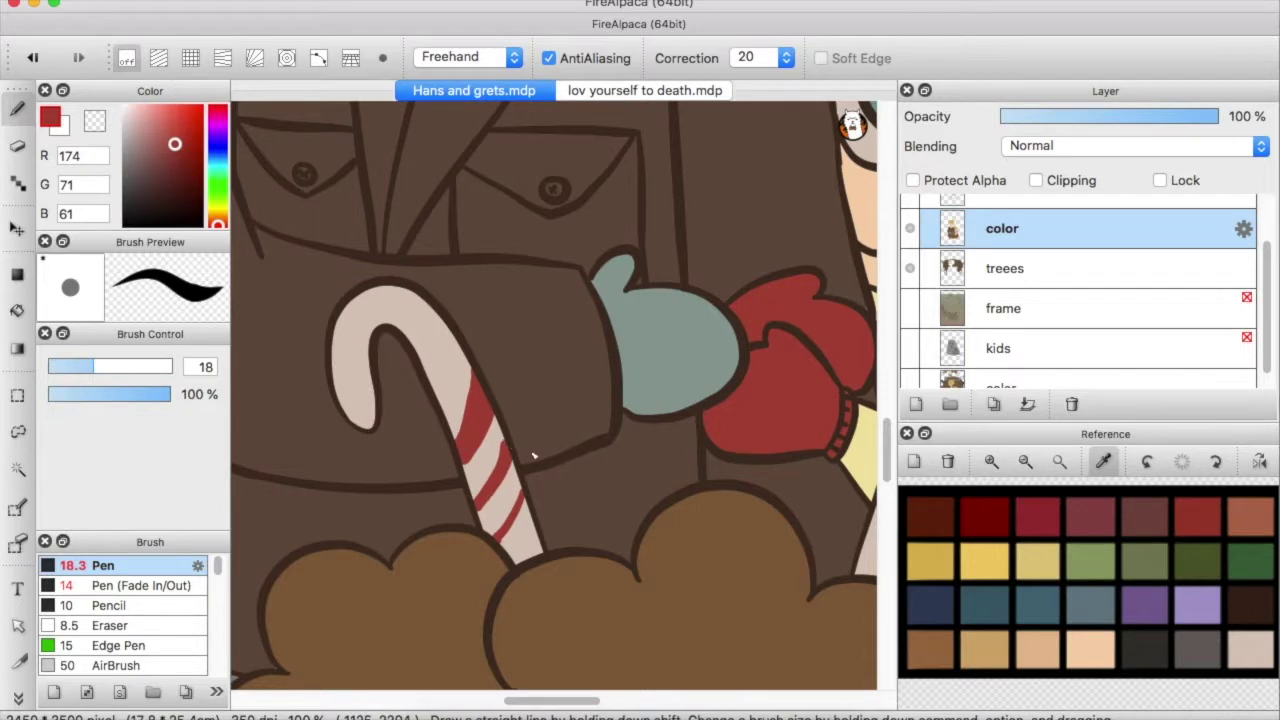
key("super+z")
key("super+z")
key("super+z")
key("super+z")
key("super+z")
Add a new layer above color and bucket-fill both candy canes on it with off-white
left_click(915, 404)
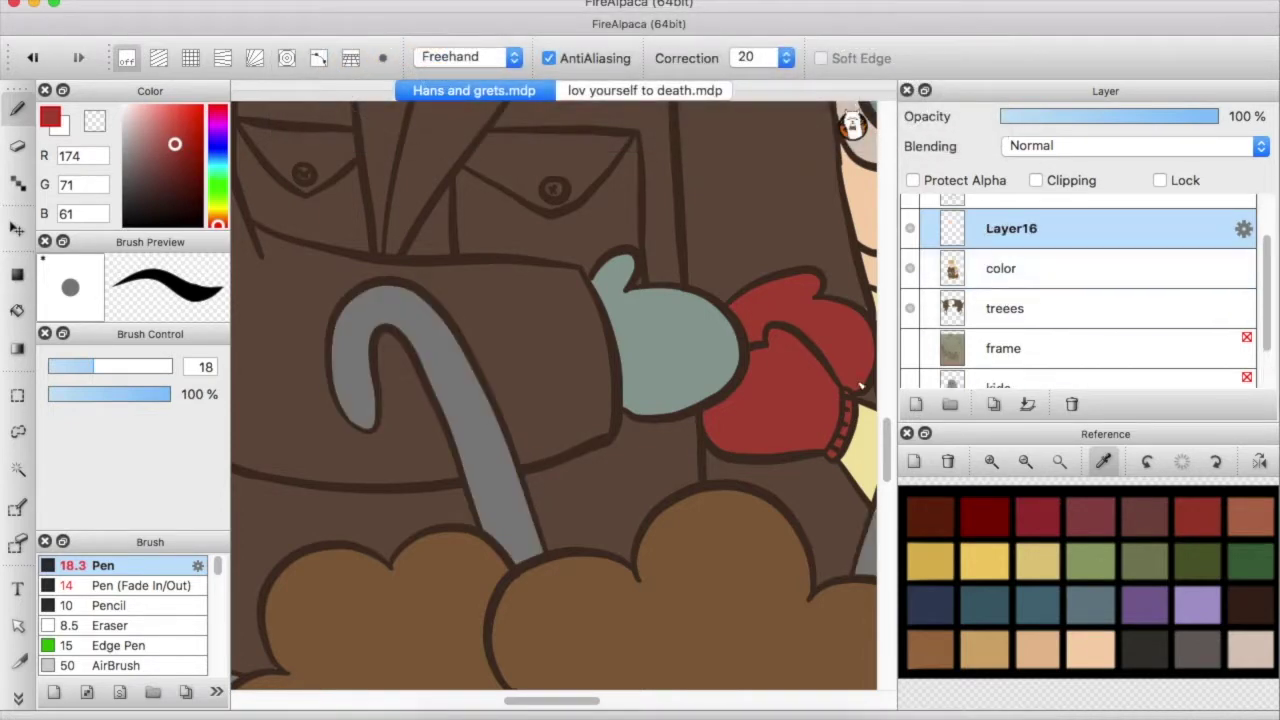
key("g")
left_click(420, 400)
scroll(657, 463, "right", 5)
left_click(657, 463)
scroll(737, 380, "left", 5)
Sample the mitten red and add a new layer clipped to the candy cane layer
left_click(737, 380, "alt")
left_click(915, 404)
left_click(1036, 180)
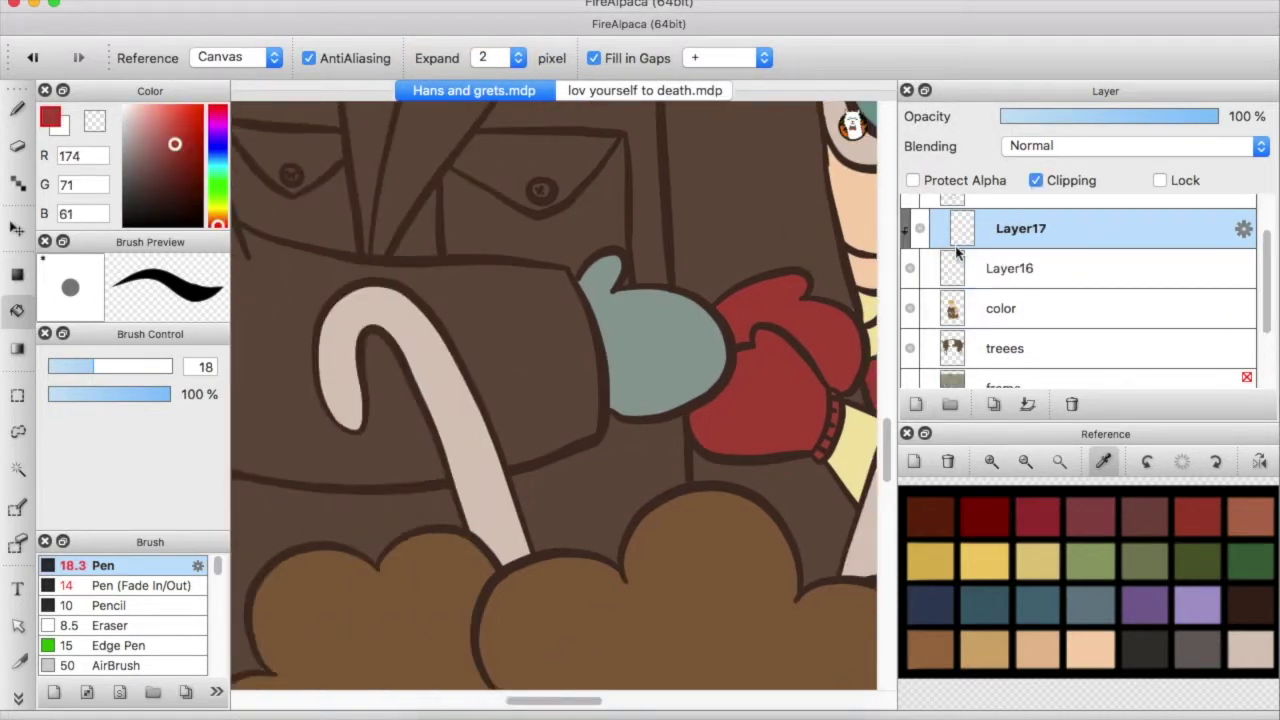
Paint diagonal red stripes with the Pen along the boy's candy cane on the clipped layer
key("b")
left_click_drag(514, 503, 472, 529)
key("super+z")
key("super+z")
left_click_drag(497, 460, 462, 502)
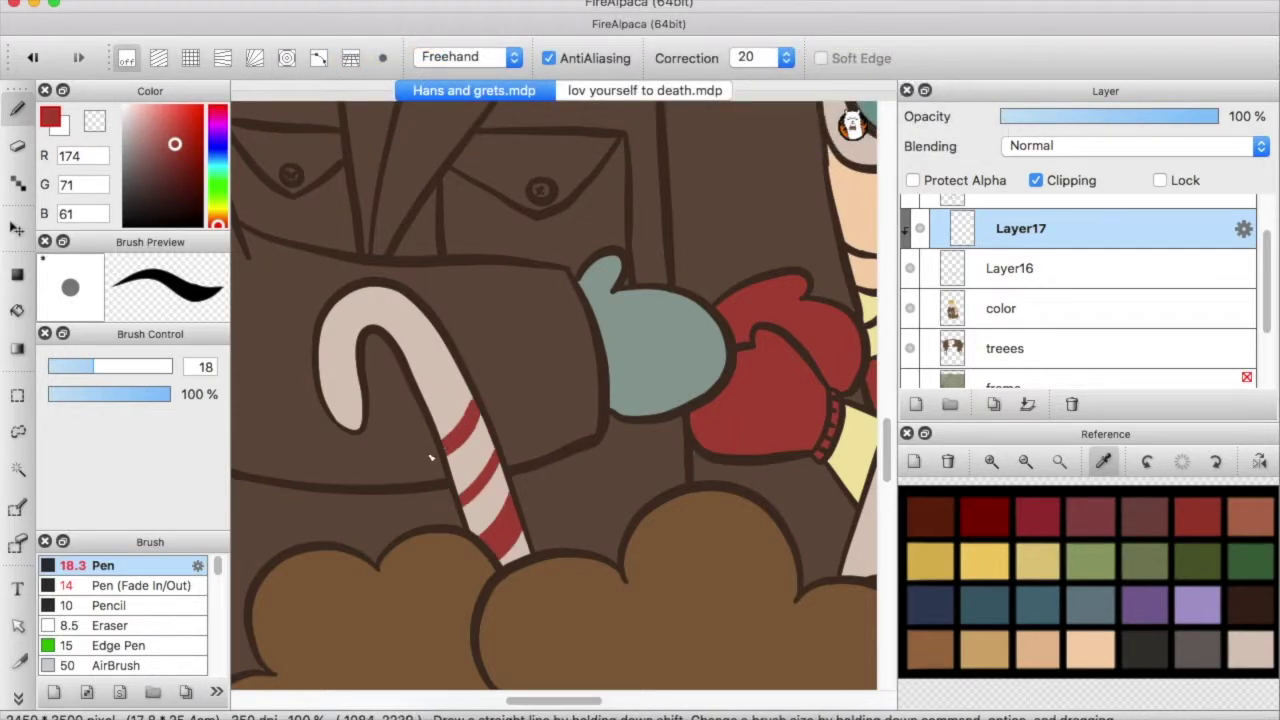
key("super+z")
left_click_drag(438, 326, 413, 346)
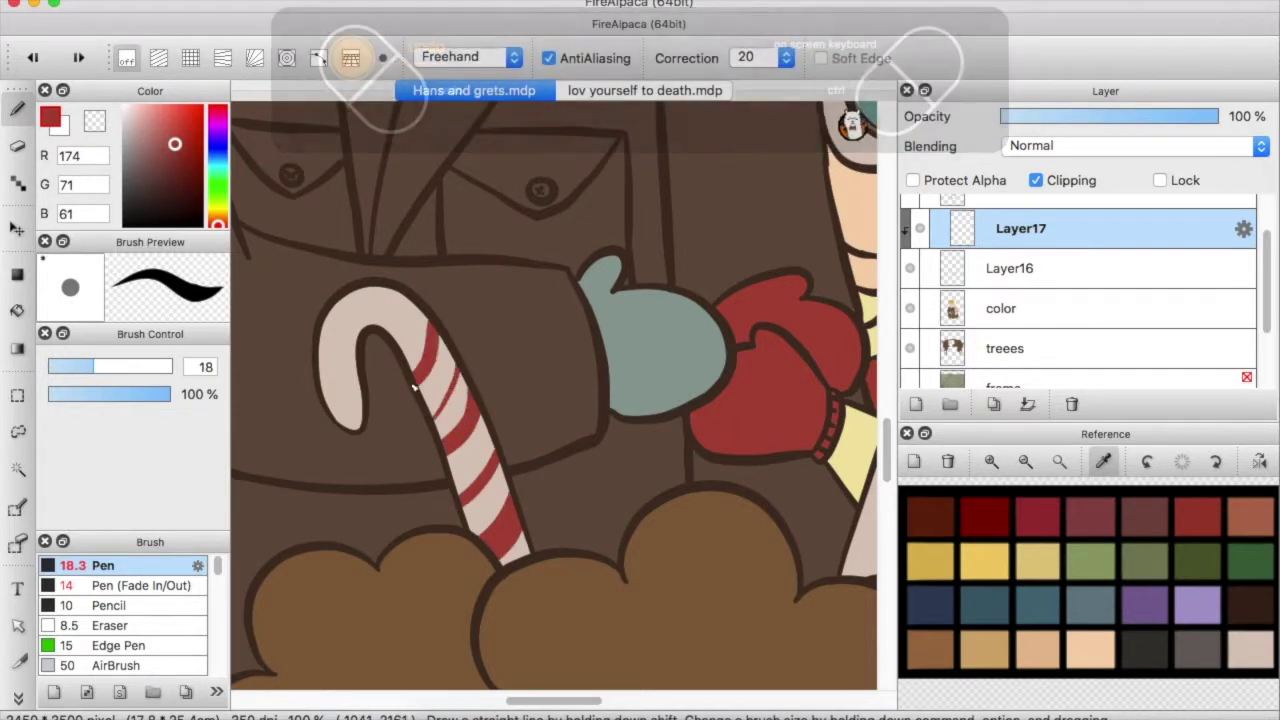
scroll(340, 310, "right", 5)
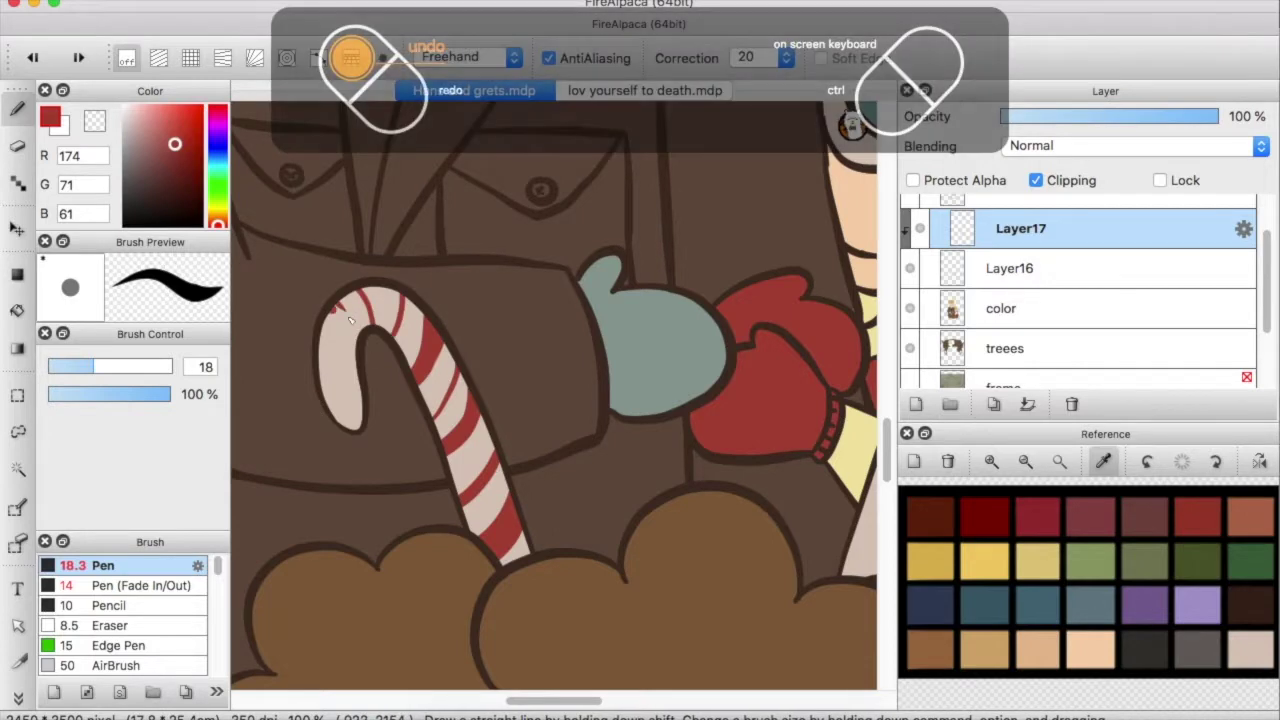
Paint matching red stripes along the girl's candy cane
scroll(554, 400, "right", 3)
left_click_drag(540, 500, 505, 565)
key("super+z")
left_click_drag(516, 470, 556, 484)
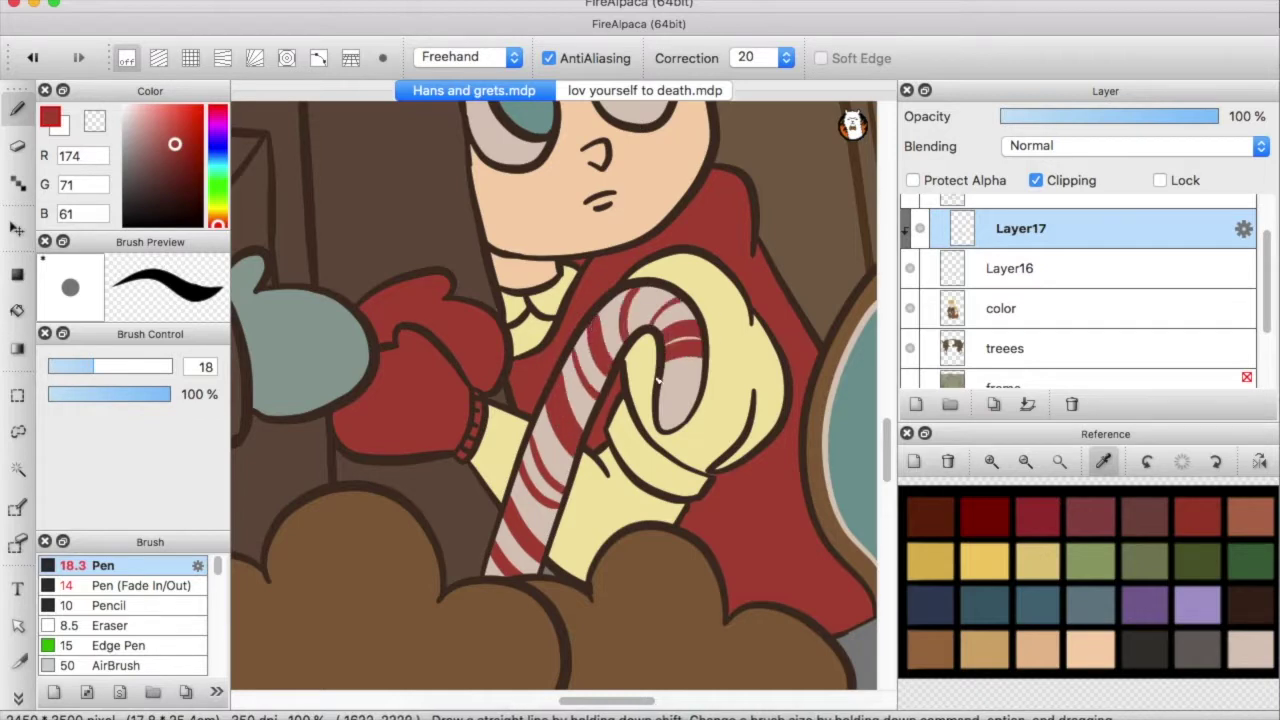
Merge the candy cane layers into the color layer and sample the canes' off-white
scroll(605, 450, "down", 5)
scroll(537, 486, "up", 5)
left_click(537, 486, "alt")
scroll(560, 465, "up", 3)
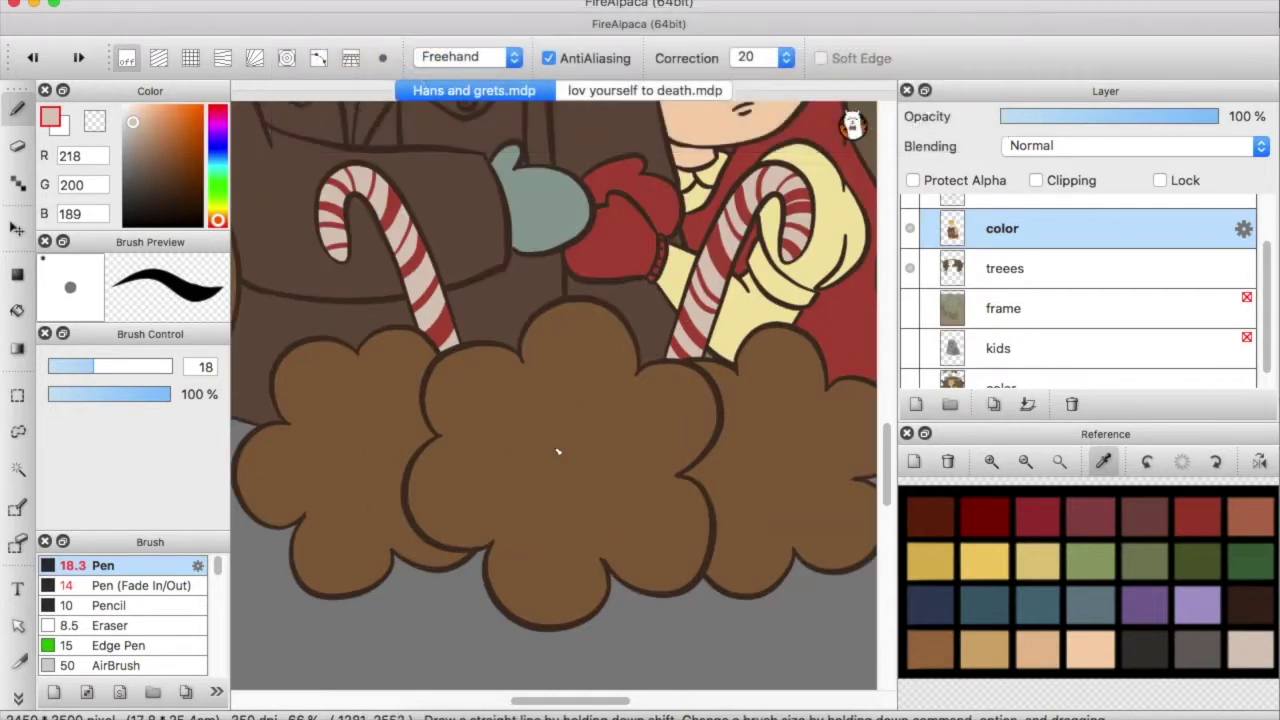
scroll(1064, 298, "up", 1)
Move the hidden frame sketch layer to the top of the layer stack and reselect the color layer
left_click(1064, 305)
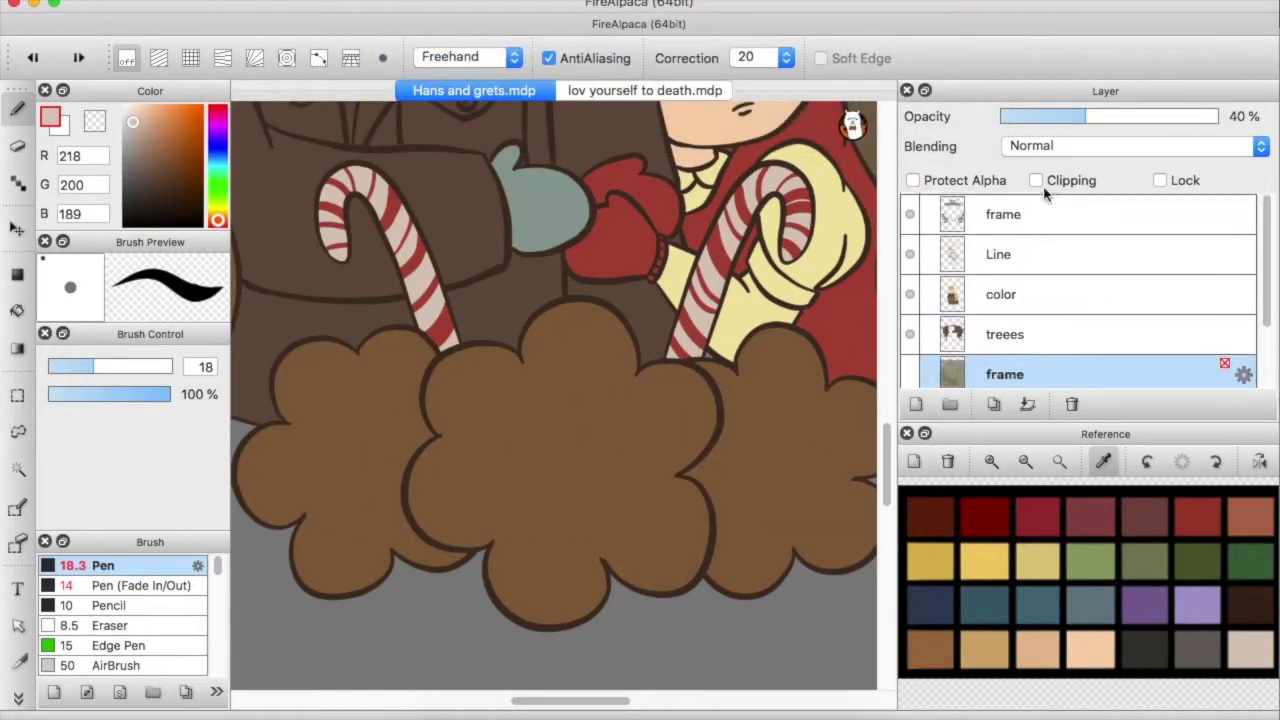
scroll(717, 497, "up", 2)
left_click(1002, 248)
Draw an off-white ring at the middle cookie's centre, with icing diamonds and dots above and to the upper right
scroll(551, 400, "up", 2)
mouse_move(551, 400)
left_mouse_down()
mouse_move(643, 394)
mouse_move(601, 313)
left_mouse_up()
scroll(675, 460, "down", 1)
scroll(675, 460, "down", 2)
key("ctrl+z")
mouse_move(618, 378)
left_mouse_down()
mouse_move(611, 343)
mouse_move(628, 335)
left_mouse_up()
key("ctrl+z")
scroll(1100, 300, "up", 2)
left_click(910, 214)
key("ctrl+z")
mouse_move(697, 397)
left_mouse_down()
mouse_move(678, 415)
mouse_move(716, 411)
left_mouse_up()
key("ctrl+z")
Draw the remaining icing diamonds and dots on the middle cookie, plus short round-tipped strokes around its centre ring
mouse_move(664, 490)
left_mouse_down()
mouse_move(722, 500)
mouse_move(772, 548)
left_mouse_up()
left_click(797, 563)
left_click_drag(600, 497, 587, 624)
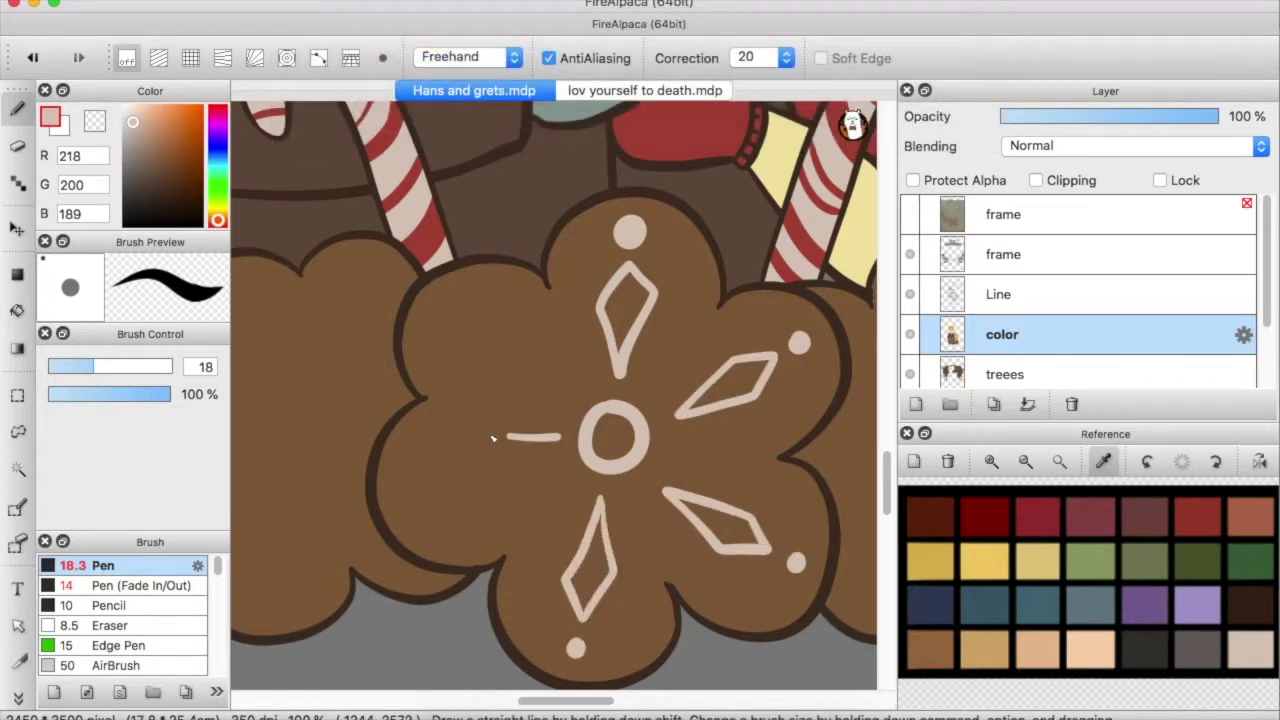
key("ctrl+z")
key("ctrl+z")
left_click_drag(552, 444, 445, 466)
key("ctrl+z")
left_click(405, 473)
mouse_move(570, 401)
left_mouse_down()
mouse_move(500, 371)
mouse_move(517, 331)
left_mouse_up()
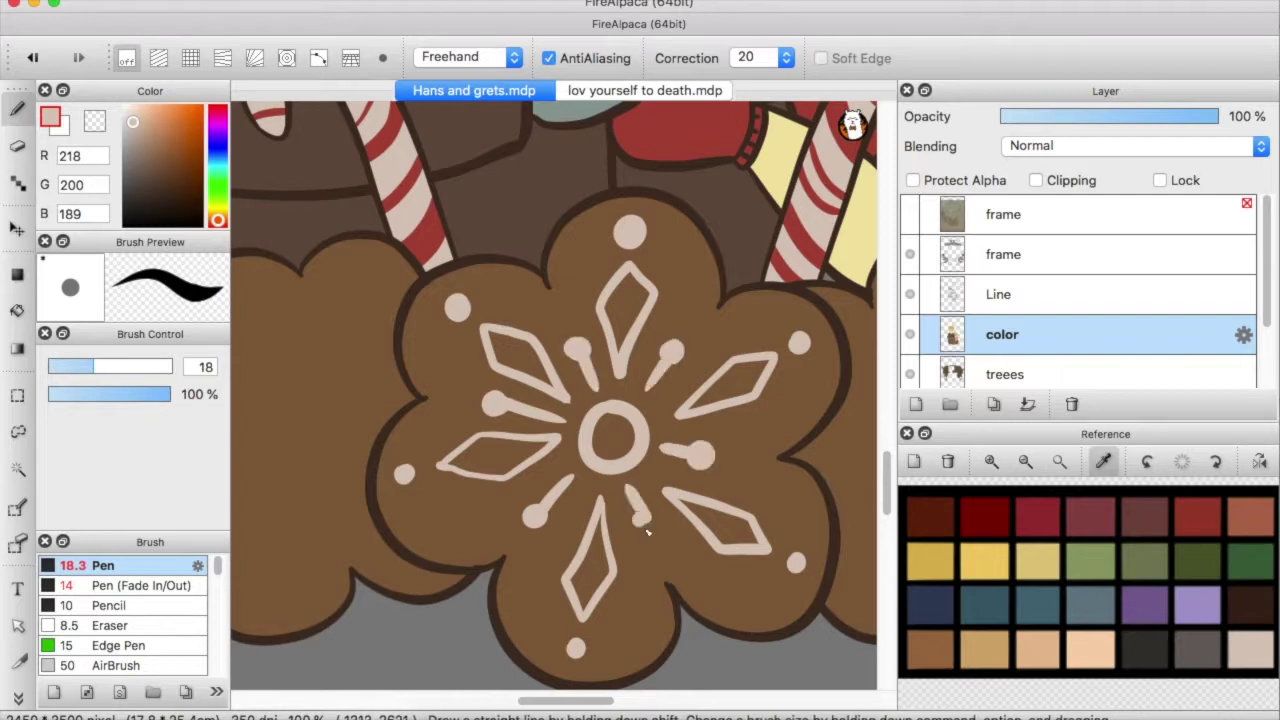
Decorate the left cookie with a large off-white centre dot, a wavy icing outline and small dots in each lobe
scroll(531, 424, "left", 5)
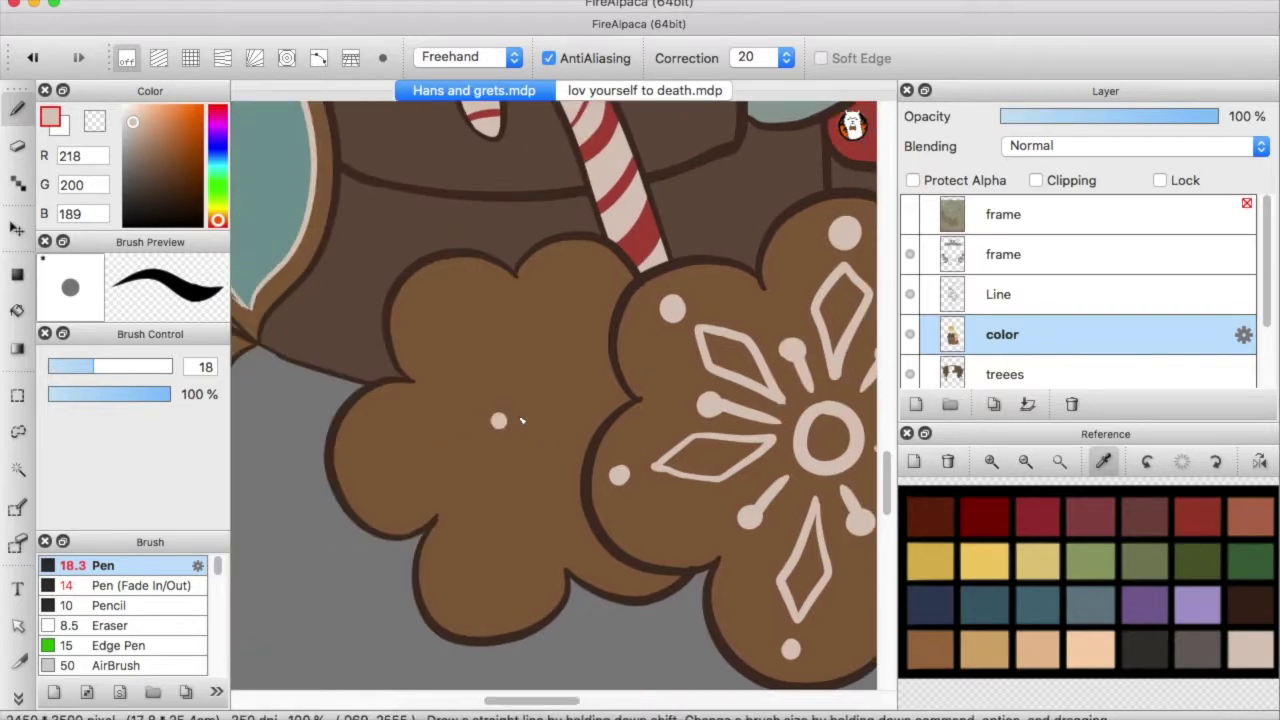
mouse_move(521, 421)
left_mouse_down("alt+super")
mouse_move(540, 423)
mouse_move(530, 440)
left_mouse_up("alt+super")
left_click_drag(493, 318, 360, 440)
key("super+z")
mouse_move(457, 372)
left_mouse_down()
mouse_move(364, 441)
mouse_move(453, 490)
mouse_move(455, 576)
mouse_move(547, 536)
mouse_move(636, 572)
left_mouse_up()
key("super+z")
key("super+z")
left_click_drag(414, 316, 430, 374)
left_click_drag(490, 296, 624, 270)
key("super+z")
mouse_move(434, 394)
left_mouse_down()
mouse_move(488, 612)
mouse_move(594, 561)
left_mouse_up()
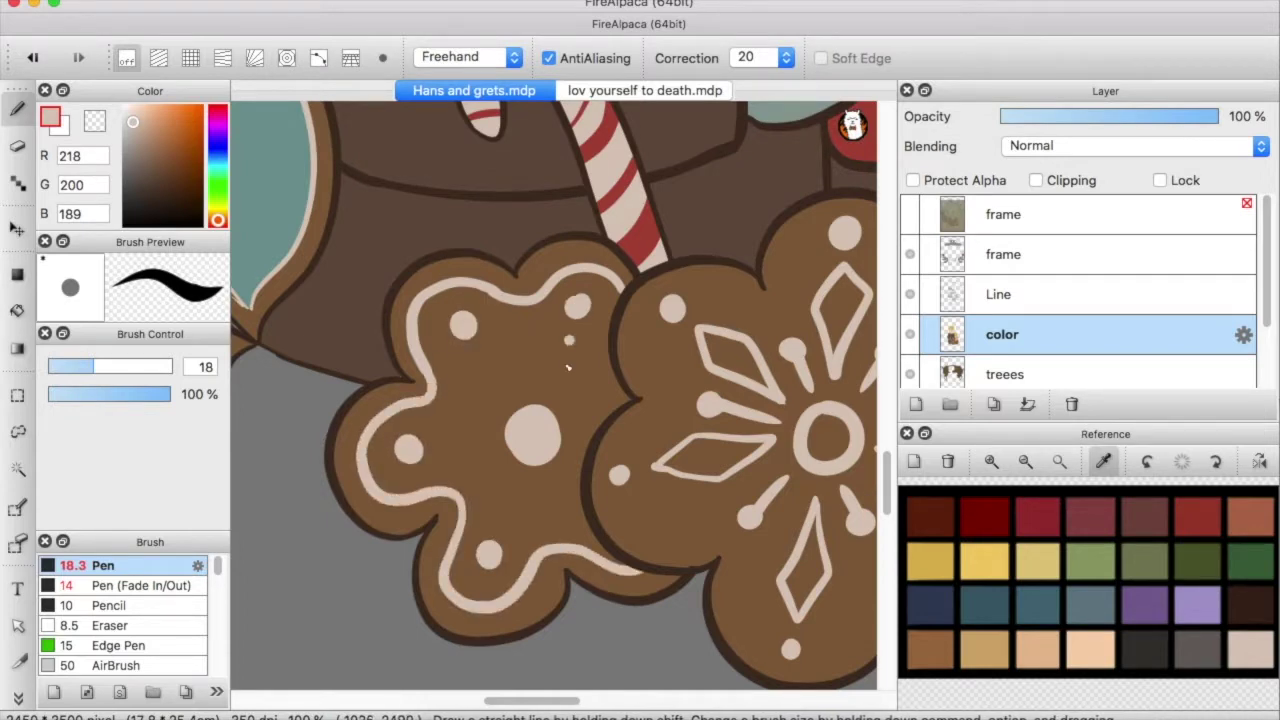
Decorate the right cookie with a matching wavy icing outline, a large centre dot and shrinking dots toward each lobe
scroll(510, 531, "right", 10)
mouse_move(605, 320)
left_mouse_down()
mouse_move(677, 291)
mouse_move(768, 343)
mouse_move(785, 533)
mouse_move(675, 539)
mouse_move(545, 598)
left_mouse_up()
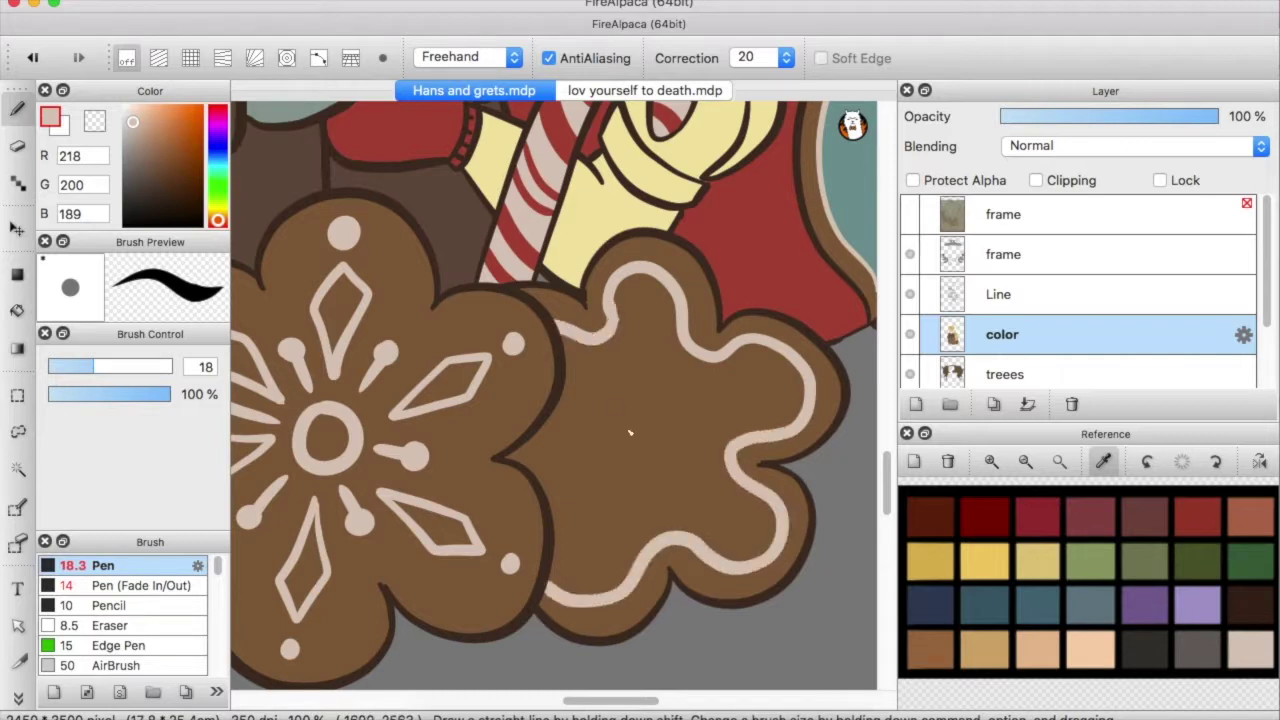
left_click(640, 301)
key("ctrl+z")
left_click(640, 301)
left_click(640, 342)
key("ctrl+z")
left_click(640, 367)
left_click(735, 393)
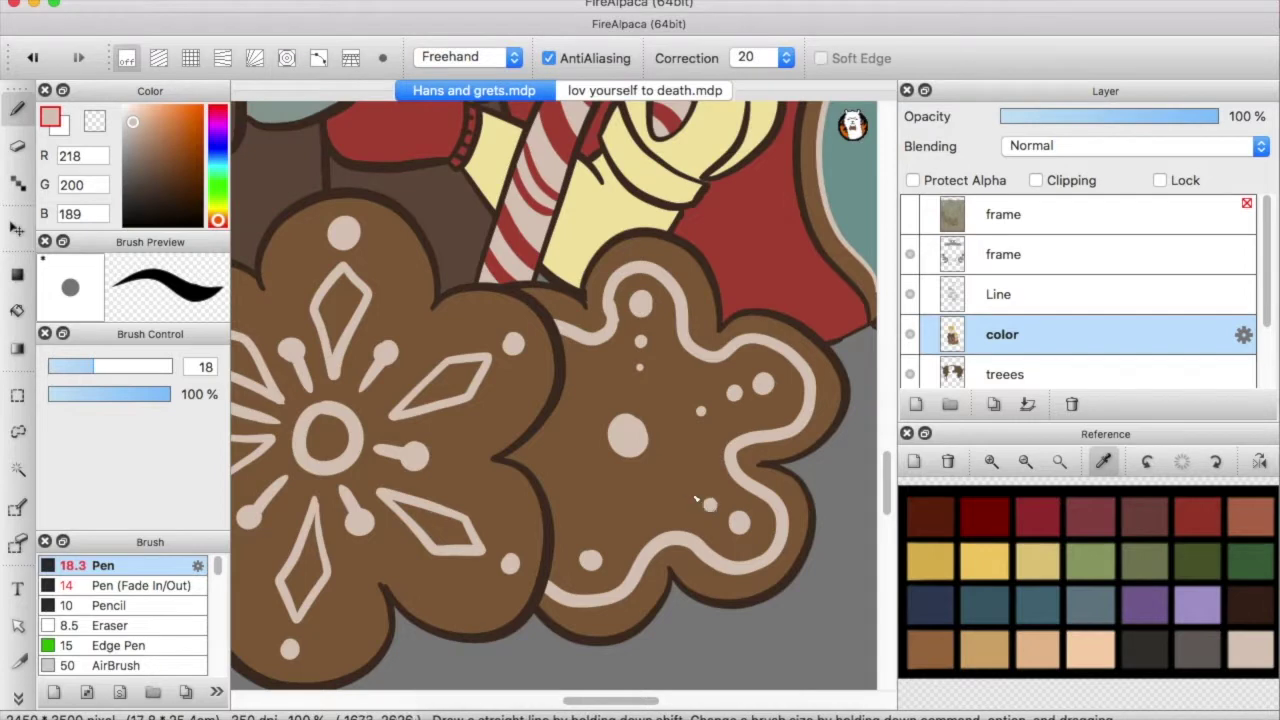
Add a new layer directly above the Line layer
scroll(638, 379, "down", 10)
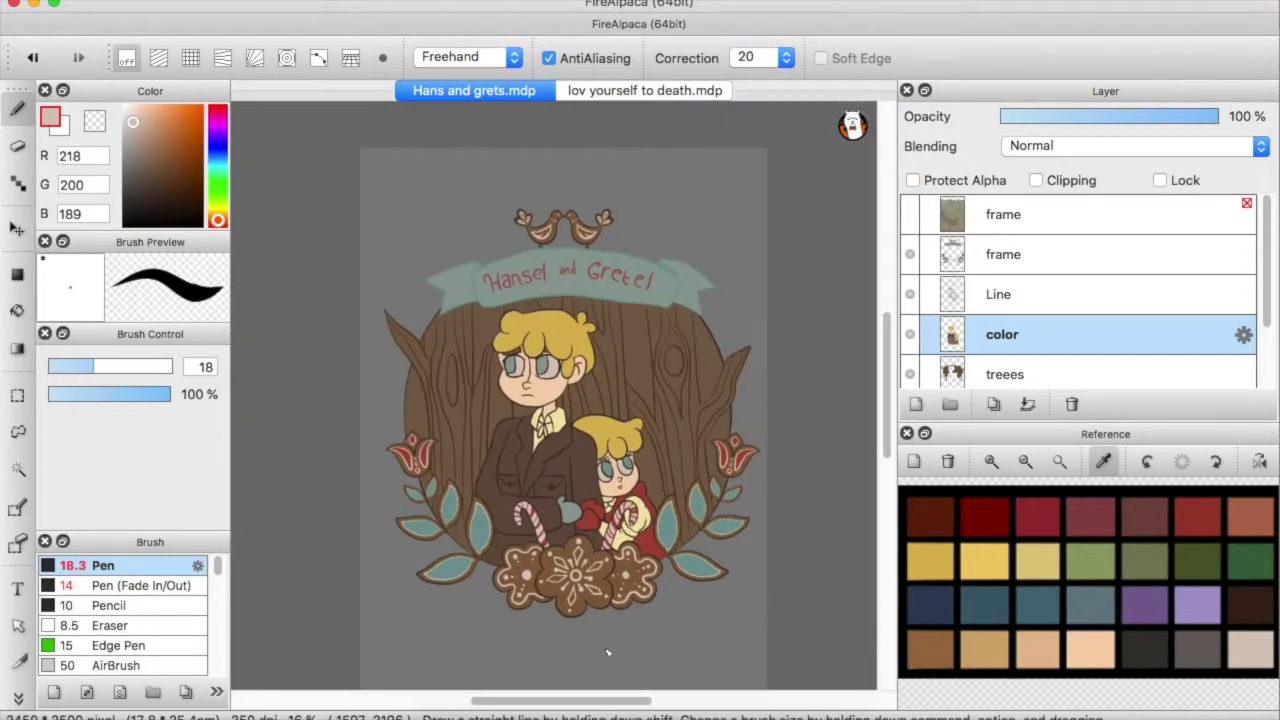
left_click(1015, 262)
left_click(945, 345)
left_click(1000, 294)
left_click(915, 404)
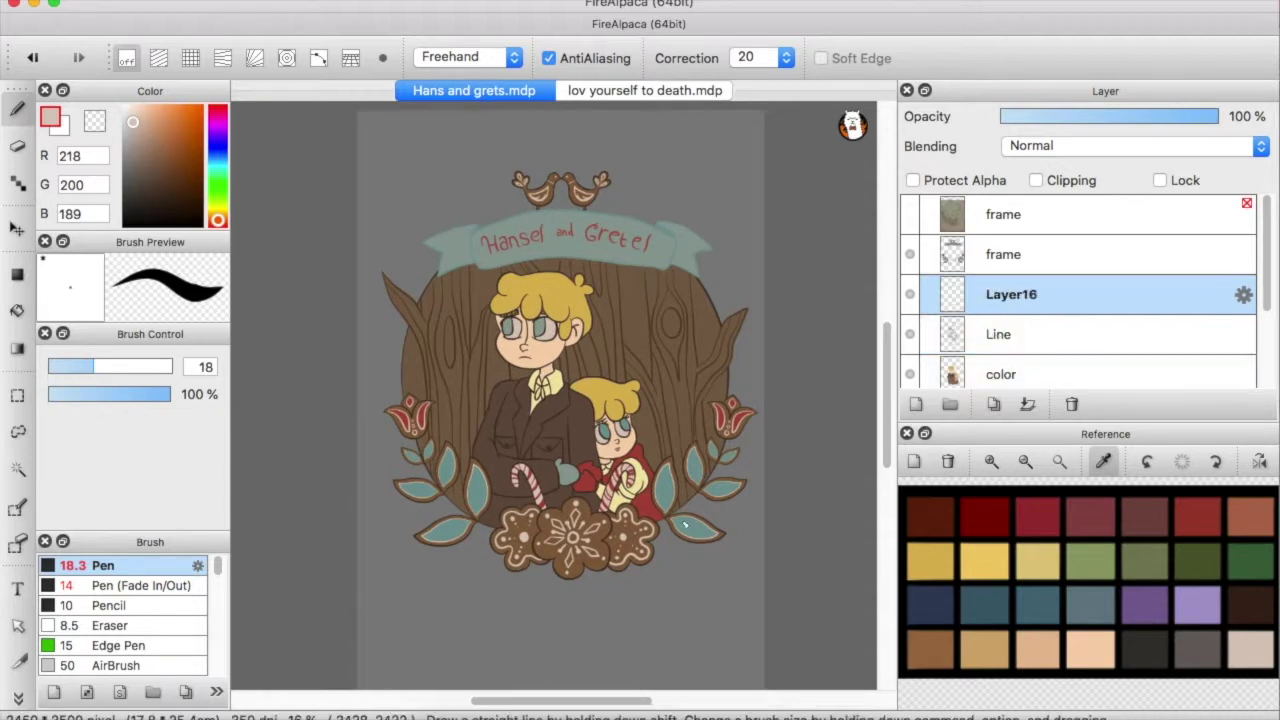
Sample the red (174, 71, 61) from the reference palette and set the new layer to Multiply at 45% opacity
left_click(1197, 515)
left_click(1090, 118)
left_click_drag(1100, 118, 1096, 118)
left_click(1096, 146)
left_click(1096, 160)
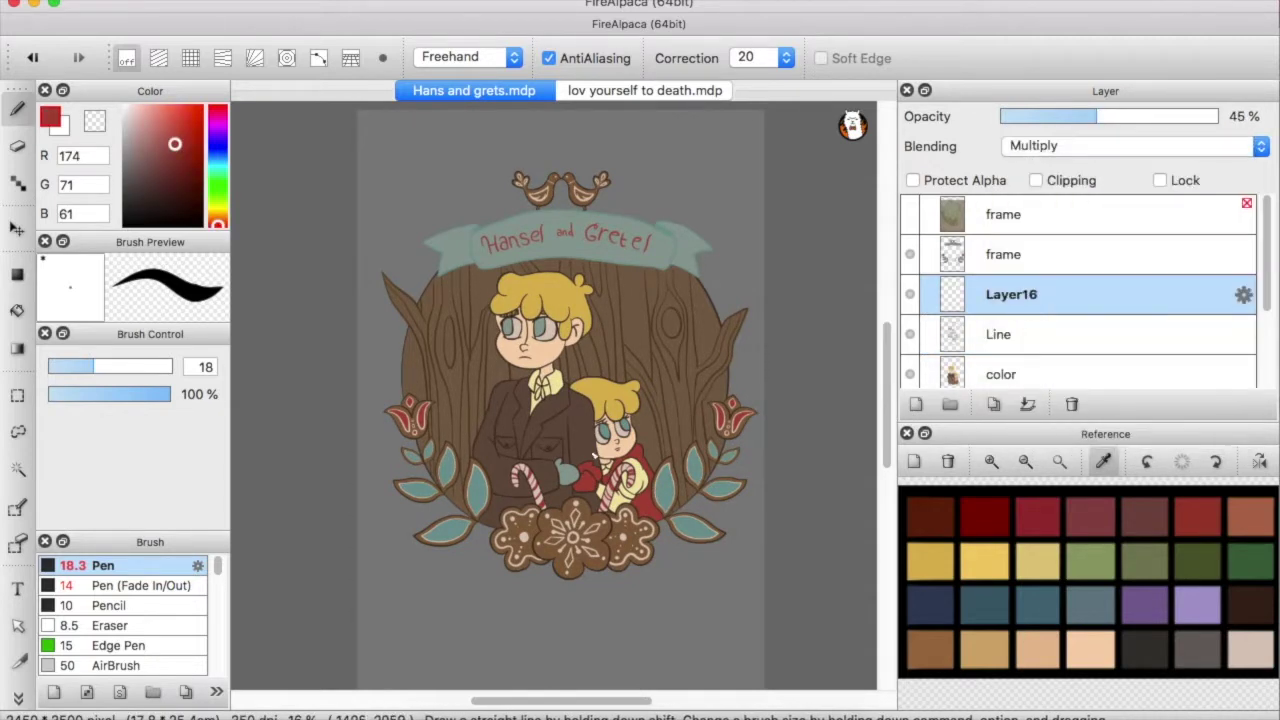
Paint shadows on the boy's forehead and eyes beneath his fringe, inside his ear and around the side lock
scroll(535, 330, "up", 5)
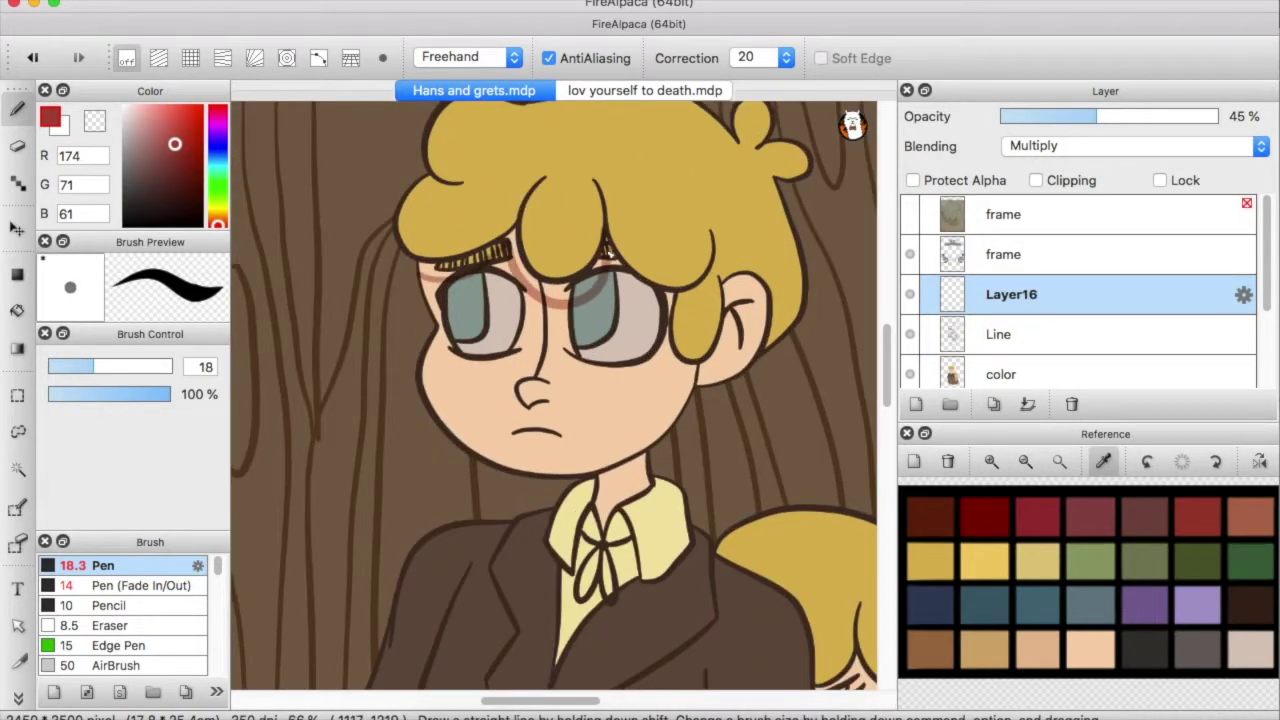
scroll(710, 262, "up", 2)
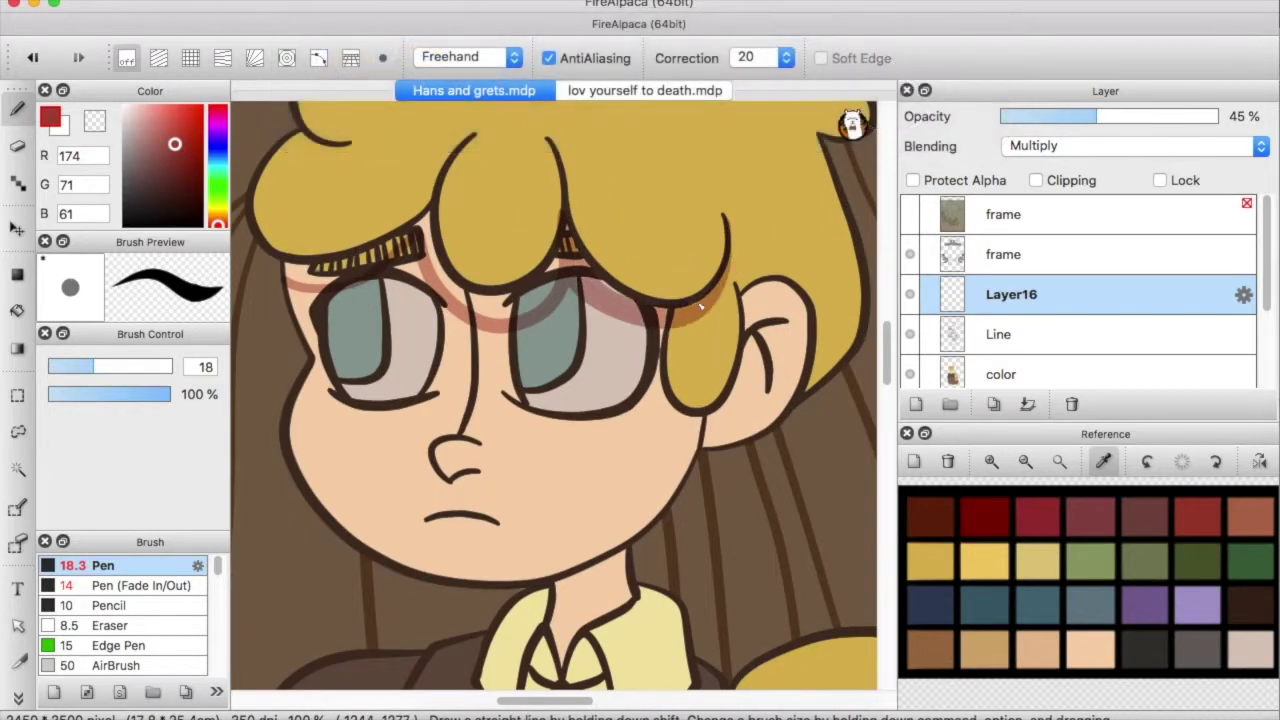
left_click_drag(438, 266, 508, 296)
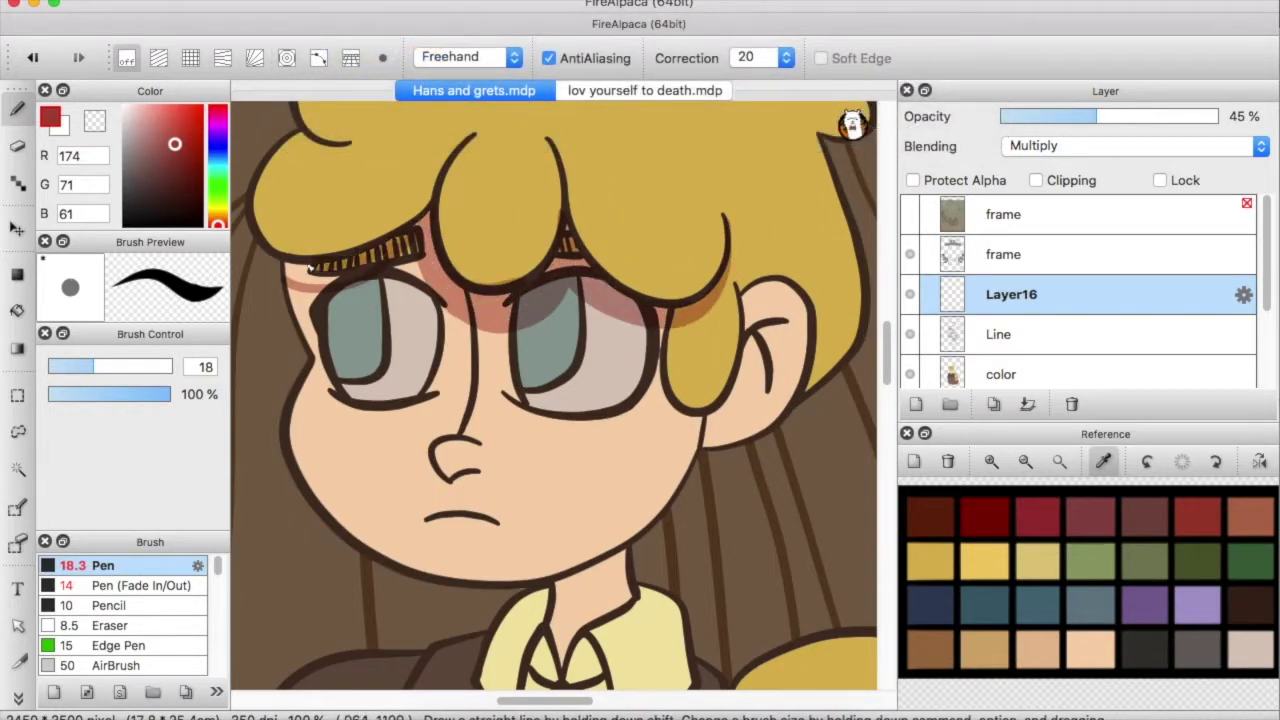
left_click_drag(324, 306, 445, 308)
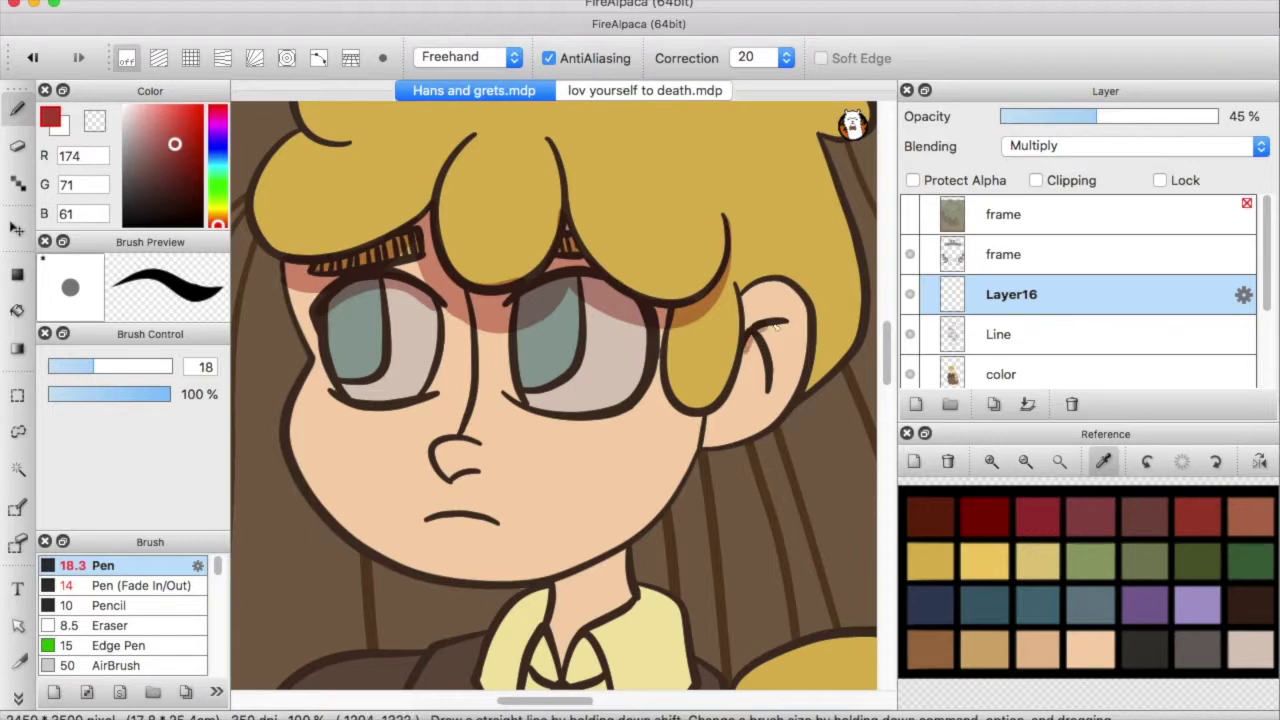
left_click_drag(764, 334, 745, 368)
left_click_drag(660, 332, 726, 414)
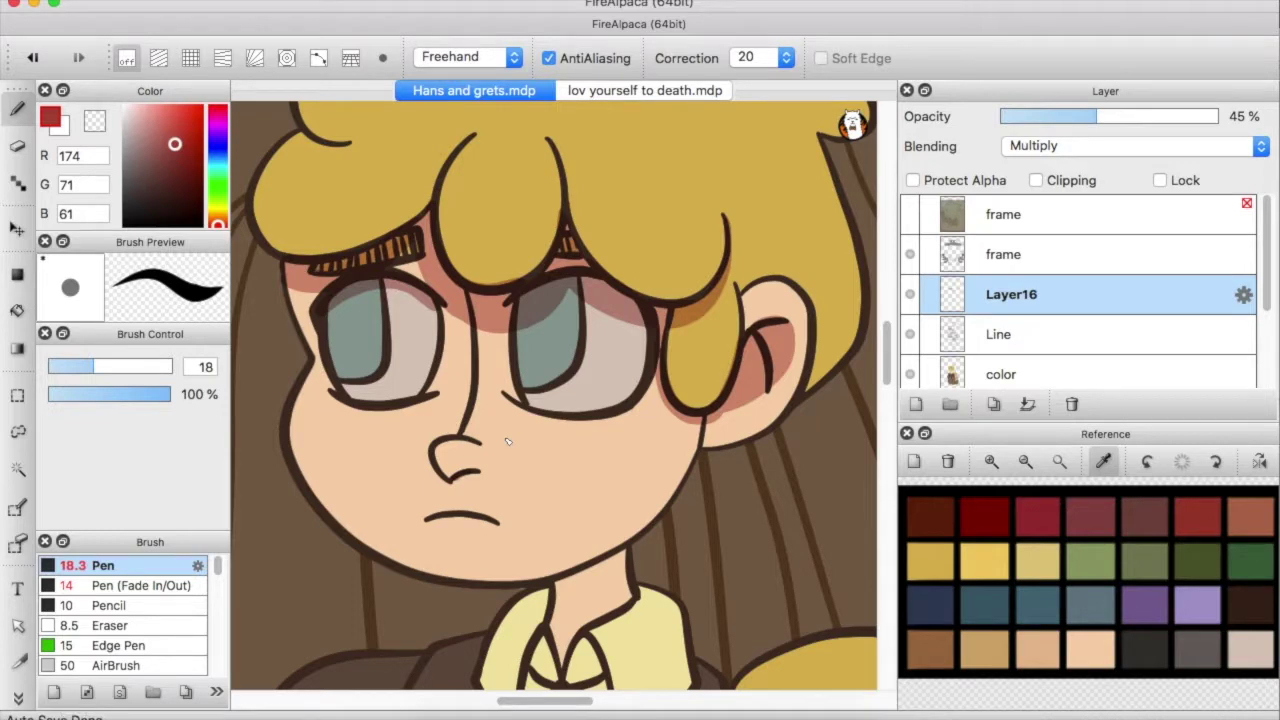
Outline the shadow areas on the boy's hair around the left curl and front locks
scroll(876, 350, "up", 3)
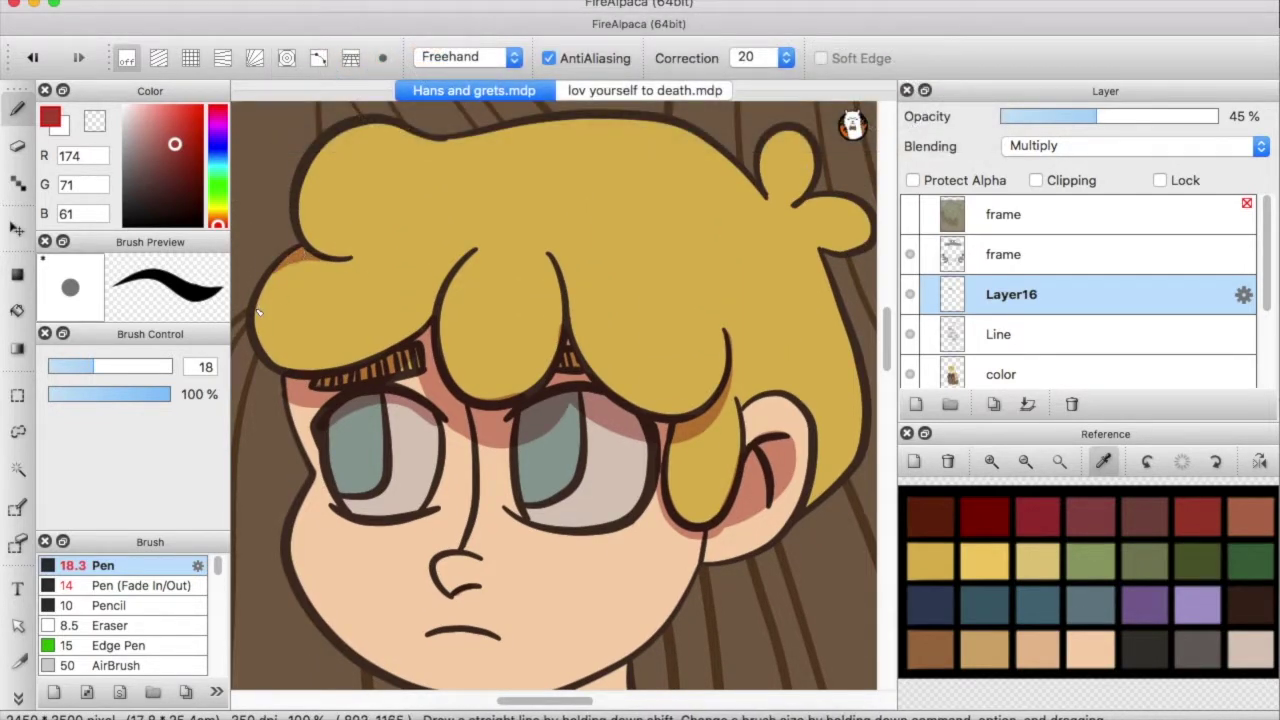
key("ctrl+z")
key("ctrl+z")
mouse_move(258, 330)
left_mouse_down()
mouse_move(292, 350)
mouse_move(474, 370)
left_mouse_up()
left_click_drag(560, 290, 676, 388)
key("ctrl+z")
left_click_drag(585, 340, 730, 395)
key("ctrl+z")
left_click_drag(565, 290, 690, 388)
Bucket-fill the outlined hair shadows and add another filled shadow at the back of the boy's hair
key("g")
left_click(337, 358)
left_click(505, 350)
left_click(660, 395)
key("b")
left_click_drag(850, 345, 815, 427)
key("g")
left_click(815, 427)
key("b")
Shade the boy's neck below the chin and paint shadows around and beneath his collar
scroll(554, 400, "down", 5)
scroll(600, 400, "up", 2)
left_click_drag(600, 360, 690, 400)
left_click_drag(620, 380, 610, 397)
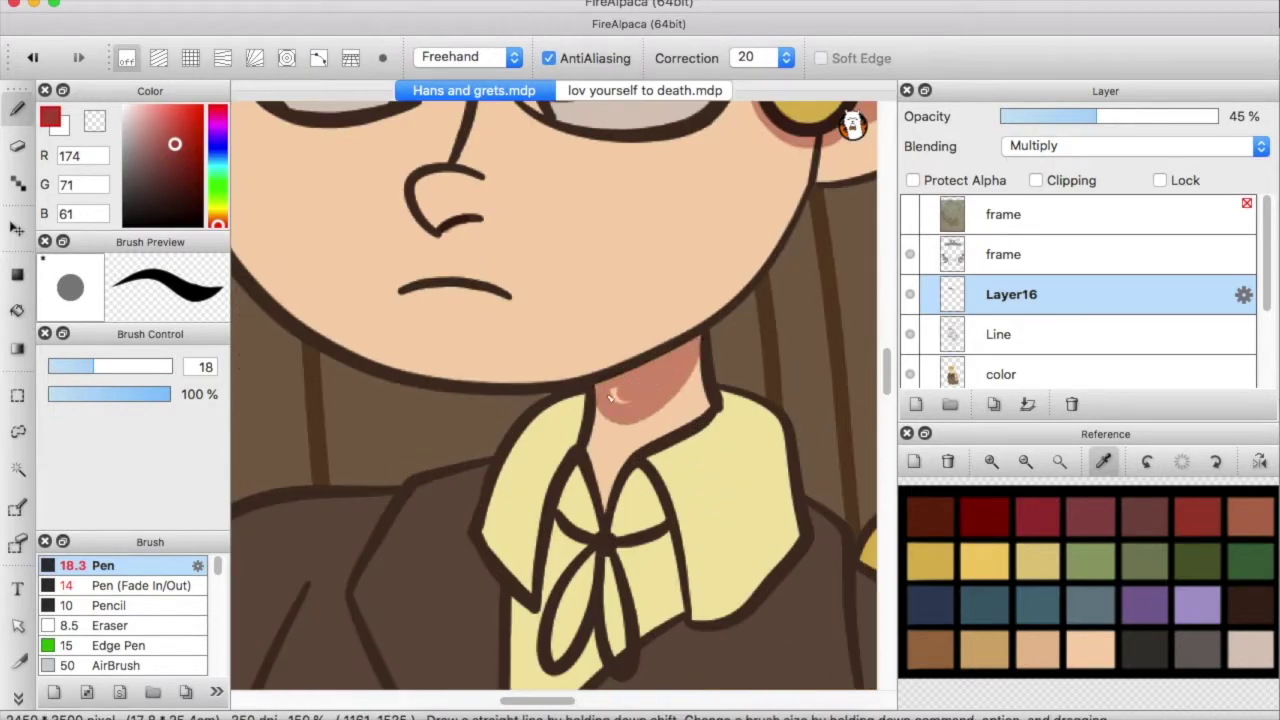
scroll(700, 400, "down", 3)
mouse_move(575, 305)
left_mouse_down()
mouse_move(487, 369)
mouse_move(543, 423)
left_mouse_up()
mouse_move(640, 280)
left_mouse_down()
mouse_move(690, 445)
mouse_move(810, 360)
left_mouse_up()
key("super+z")
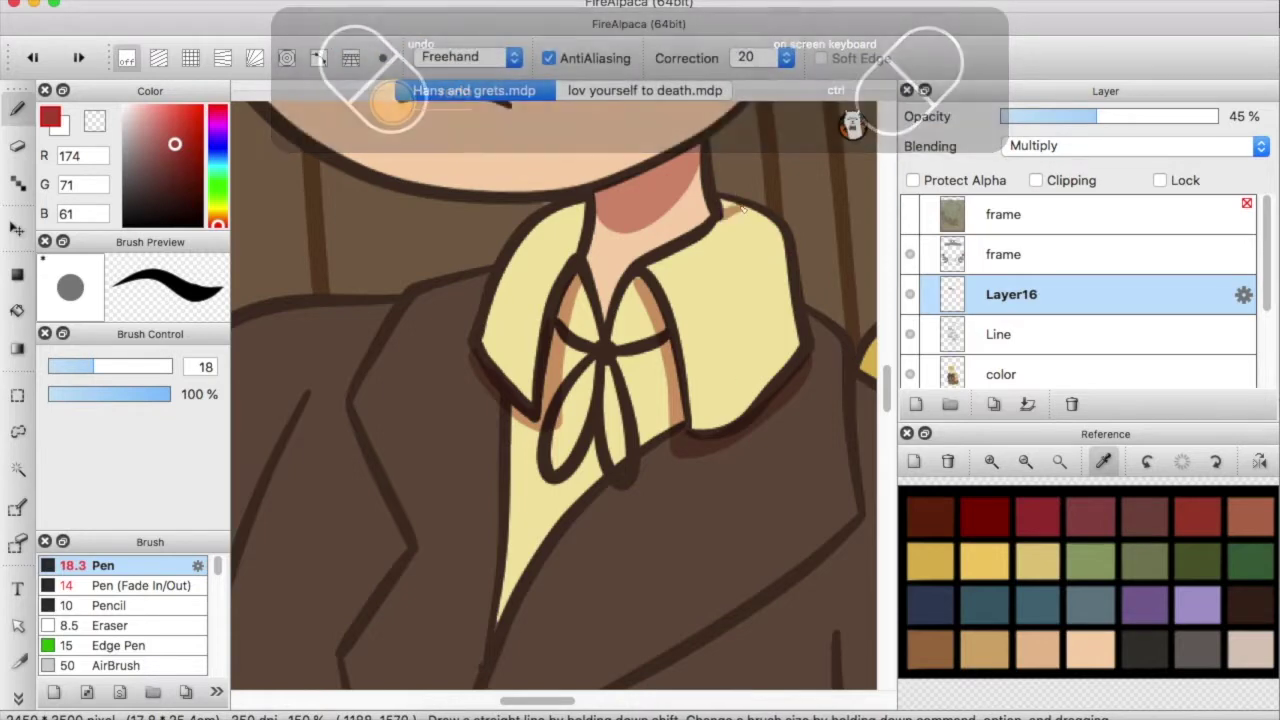
left_click_drag(722, 204, 752, 214)
Shade beneath the boy's right-hand lapel and move the shading layer below the Line layer
scroll(600, 300, "down", 4)
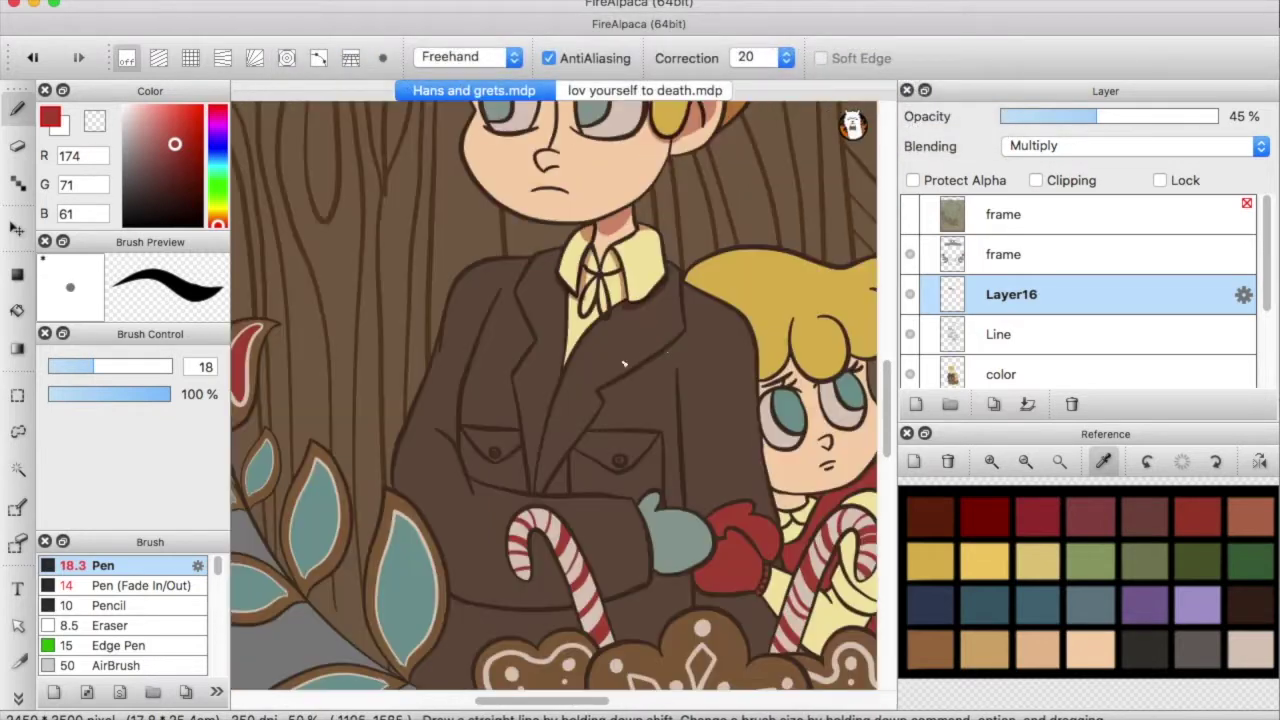
scroll(650, 314, "up", 1)
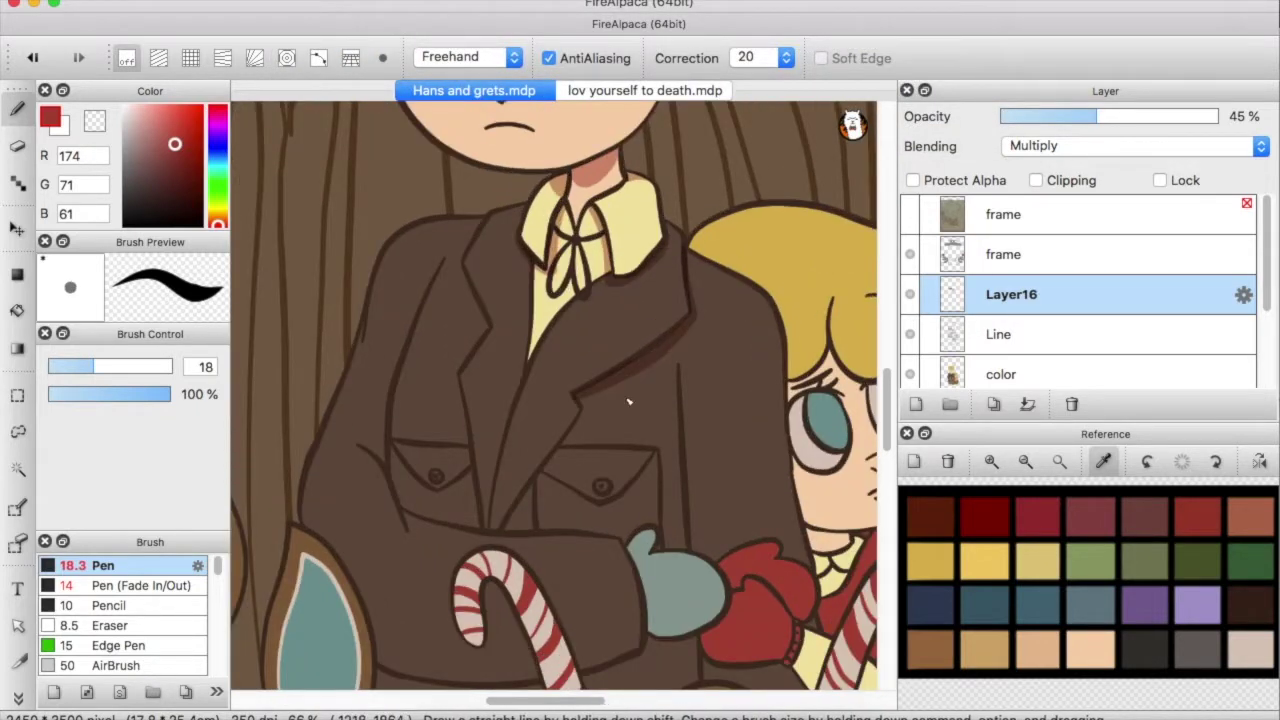
left_click_drag(1015, 300, 1015, 345)
Shade the coat gap beneath the lapel beside the pocket and the inner edge of the left-hand sleeve
mouse_move(886, 400)
left_mouse_down()
mouse_move(889, 357)
mouse_move(887, 398)
left_mouse_up()
scroll(540, 490, "up", 3)
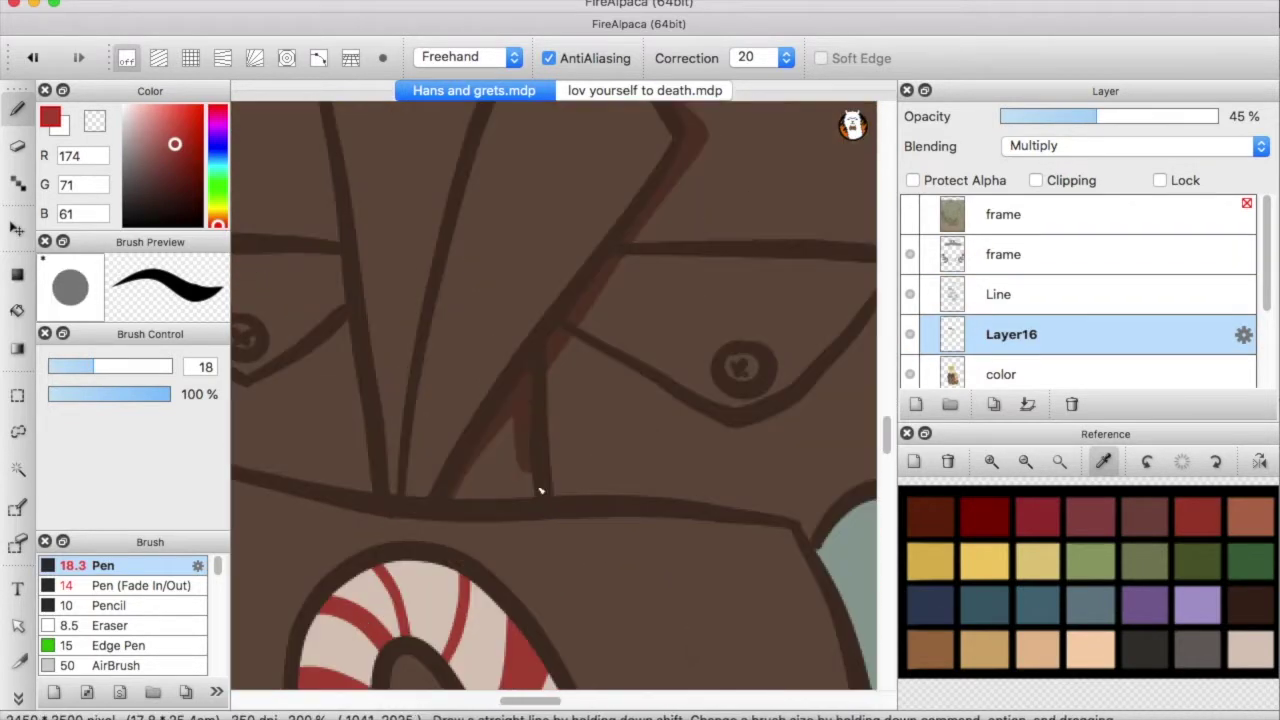
left_click_drag(540, 490, 524, 493)
scroll(651, 393, "down", 1)
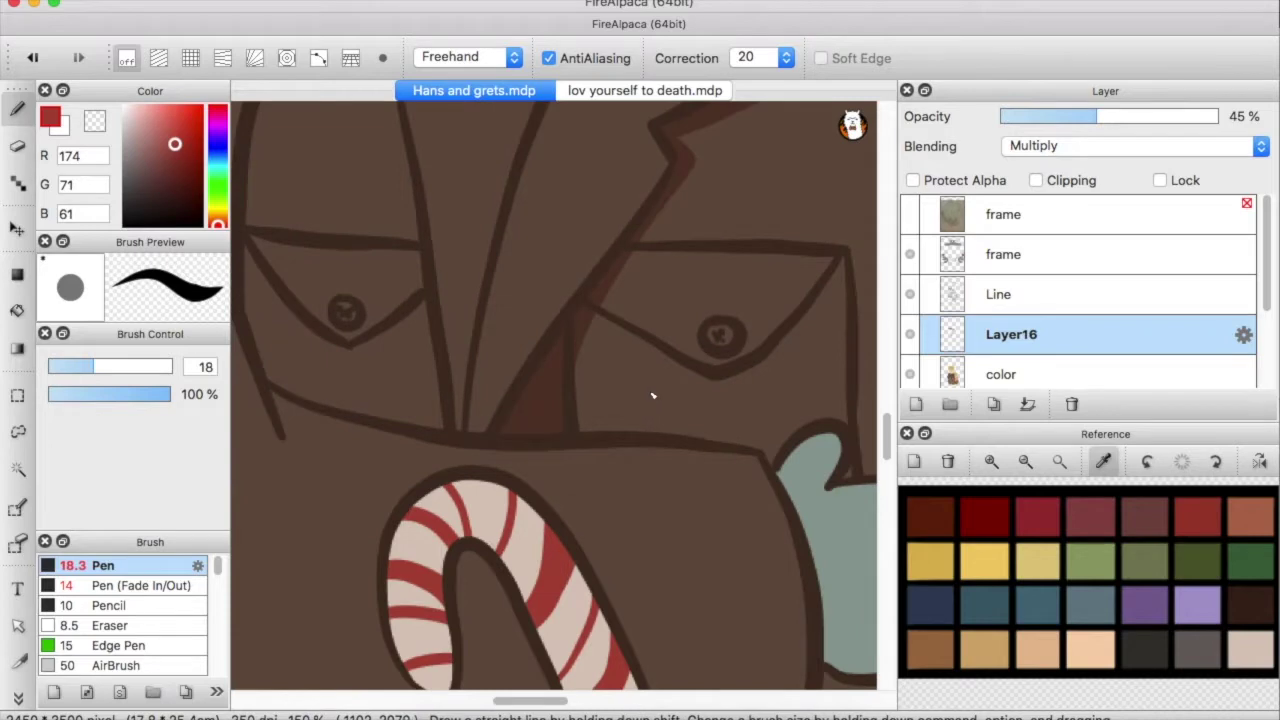
scroll(651, 395, "down", 1)
scroll(491, 443, "up", 1)
scroll(491, 443, "up", 2)
mouse_move(574, 112)
left_mouse_down()
mouse_move(437, 440)
mouse_move(460, 472)
left_mouse_up()
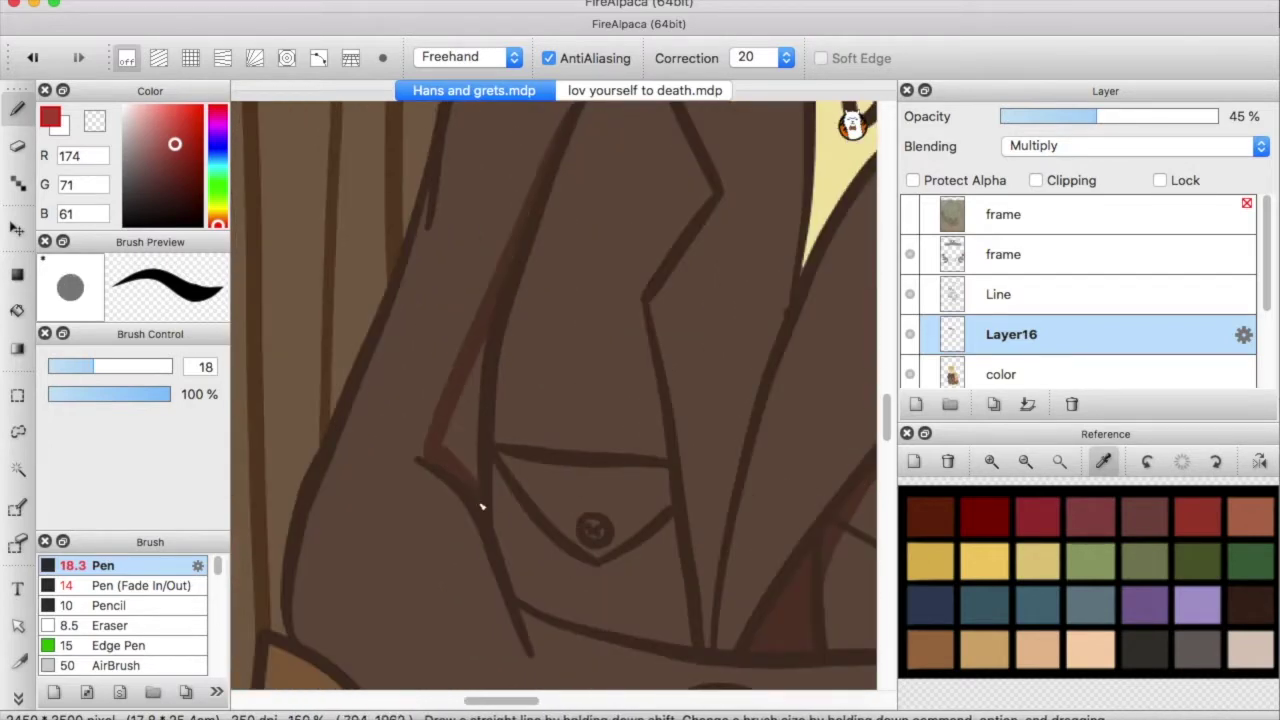
Outline and bucket-fill shadows on the lower coat, the underside of the boy's sleeve and his blue mitten
scroll(483, 482, "down", 3)
key("g")
key("b")
key("g")
left_click(593, 396)
key("b")
key("g")
left_click(758, 550)
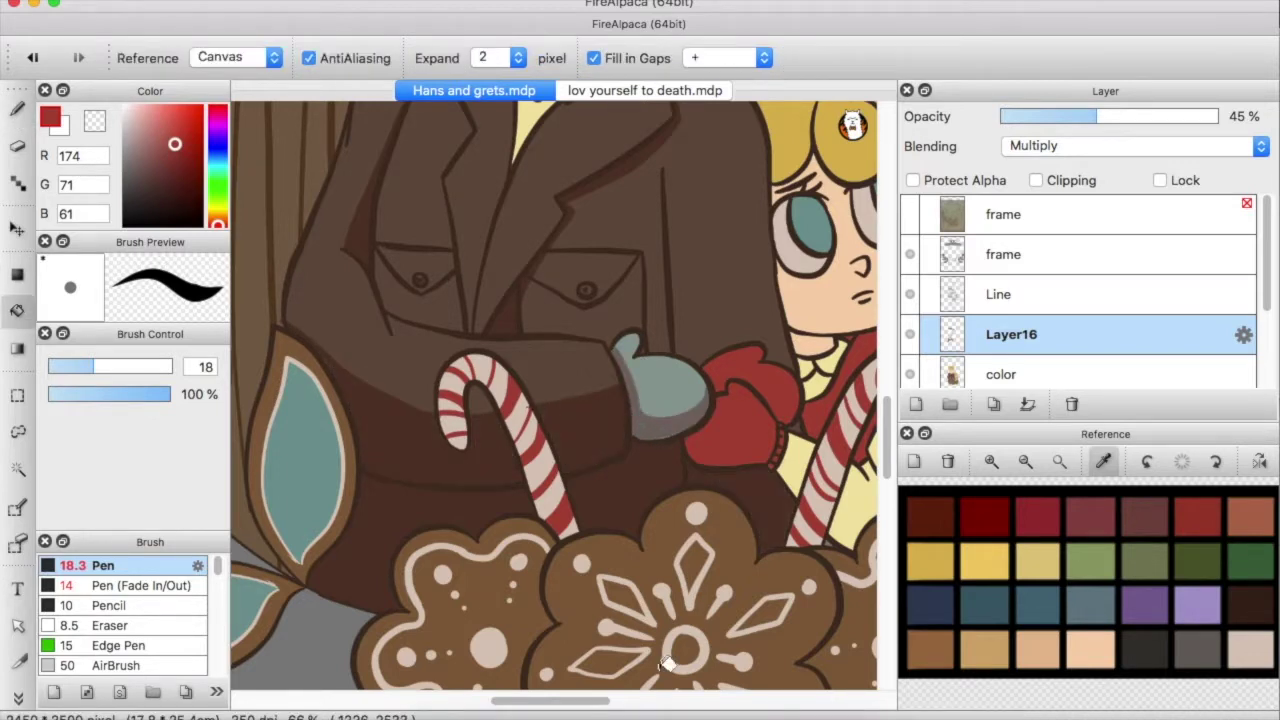
Shade the undersides of the girl's red mittens and the lower parts of her cream sleeves
left_click_drag(575, 708, 605, 706)
key("b")
key("super+plus")
mouse_move(510, 470)
left_mouse_down()
mouse_move(631, 463)
mouse_move(500, 459)
mouse_move(614, 497)
left_mouse_up()
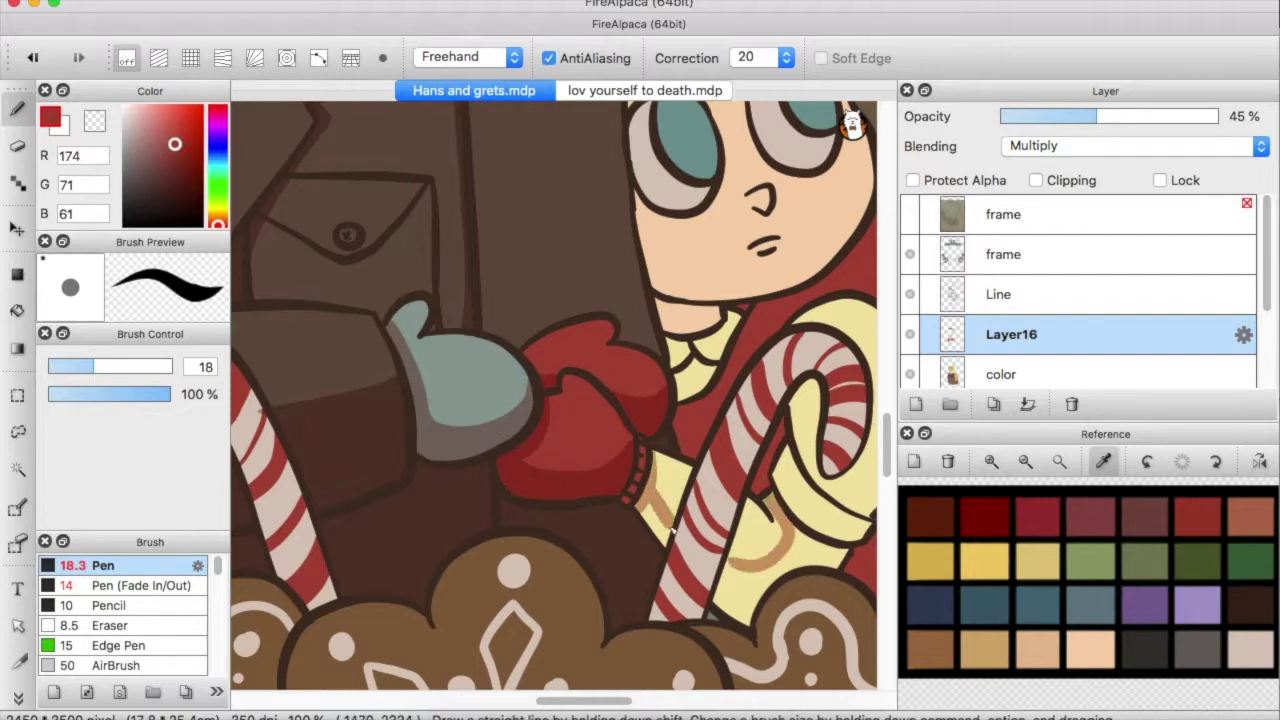
key("g")
left_click(634, 508)
key("b")
Shade the cuff of the girl's raised sleeve, her neck below the chin and the area beneath her collar
scroll(545, 510, "right", 5)
left_click_drag(545, 509, 562, 497)
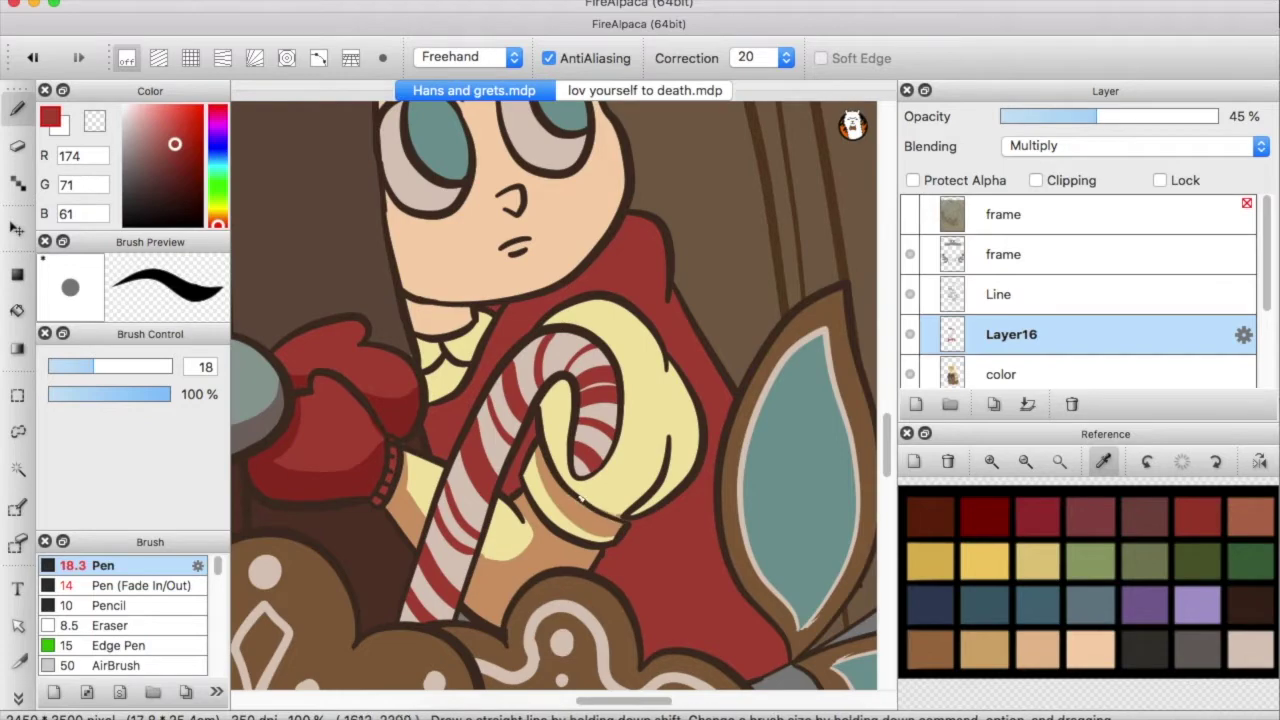
key("super+z")
left_click_drag(427, 313, 498, 312)
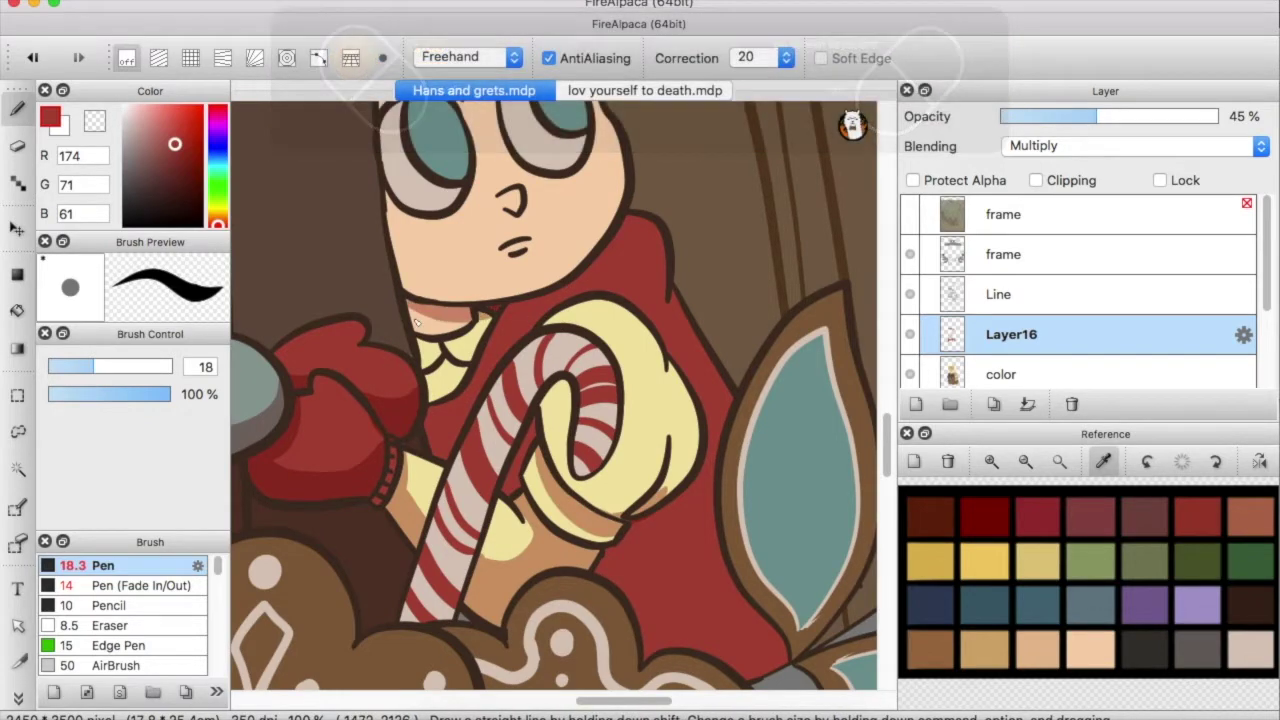
left_click_drag(430, 388, 435, 444)
Paint shadows beneath the girl's fringe, over her eyes and down the side of her face beside the coat
scroll(423, 320, "up", 6)
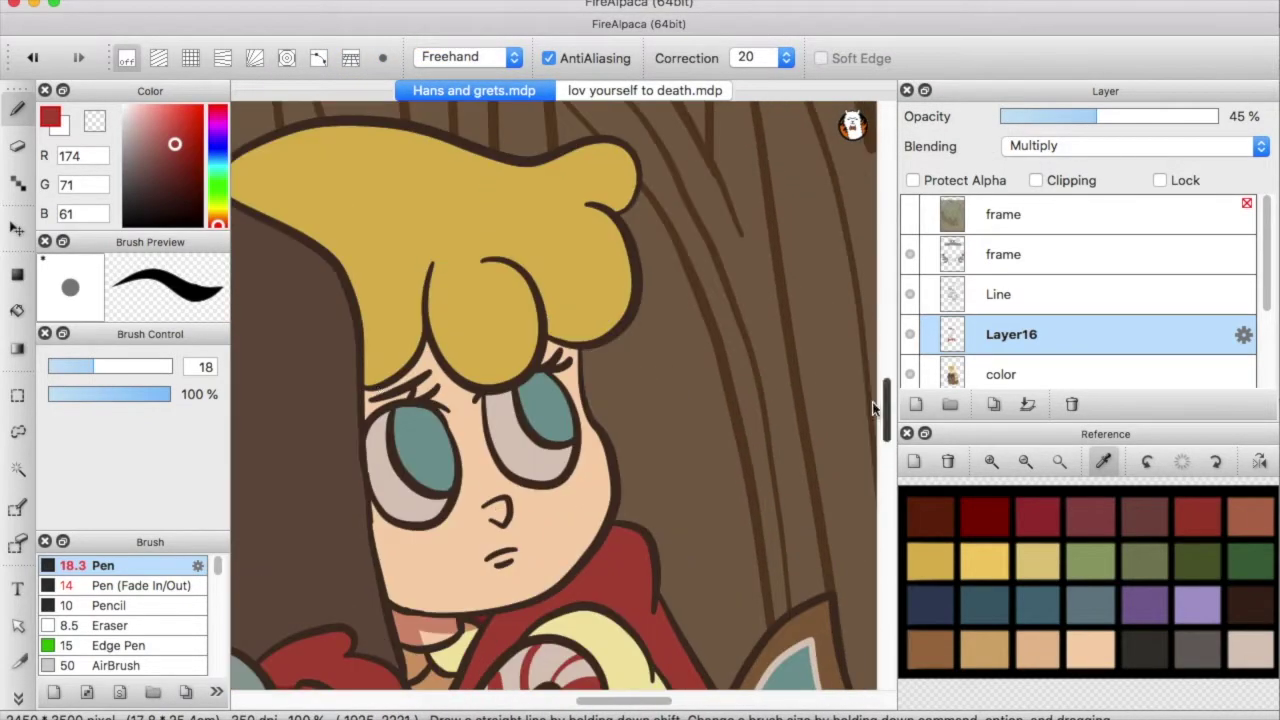
left_click_drag(368, 398, 548, 373)
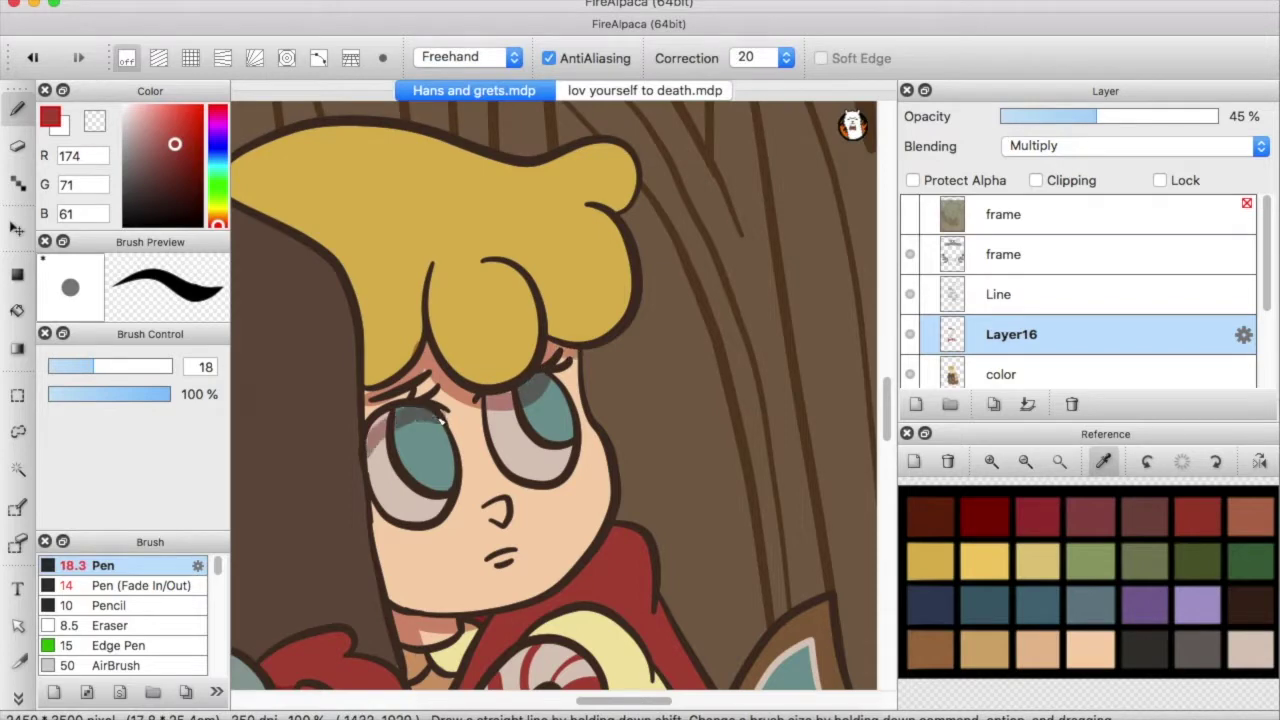
mouse_move(372, 432)
left_mouse_down()
mouse_move(405, 560)
mouse_move(451, 589)
left_mouse_up()
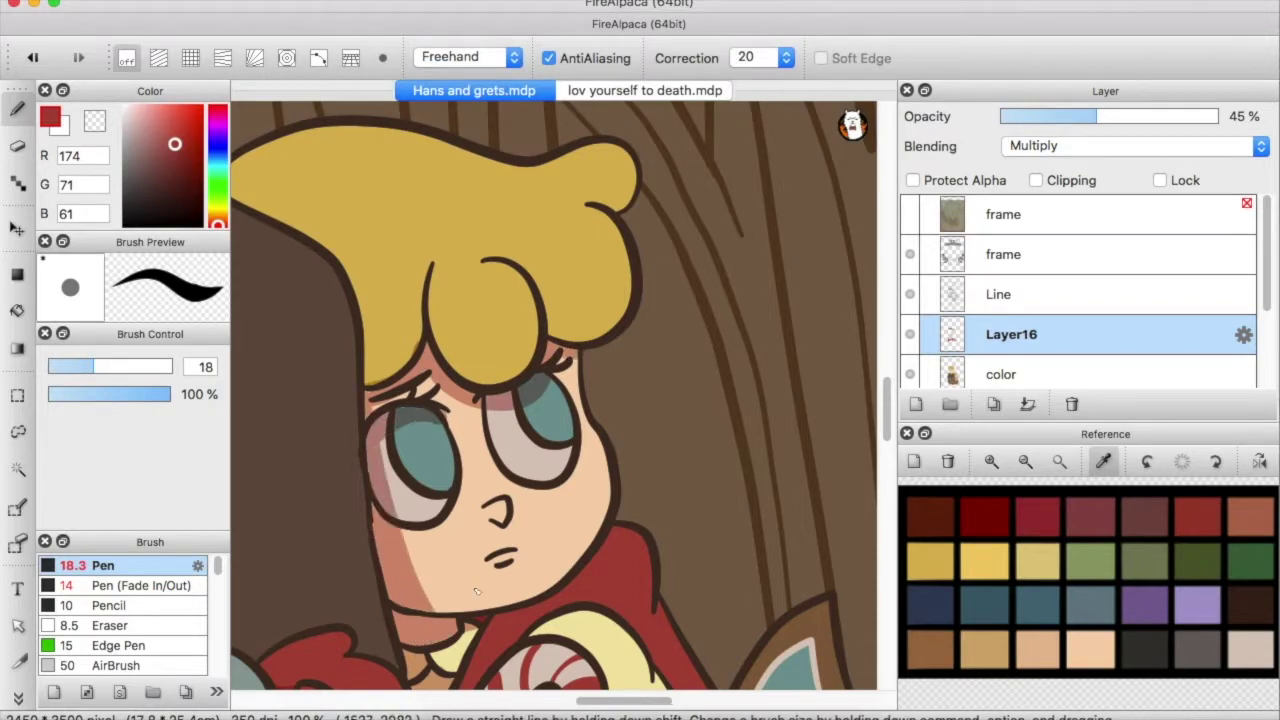
Shade the girl's blond hair along the coat side and on the undersides of her curls
scroll(520, 437, "up", 2)
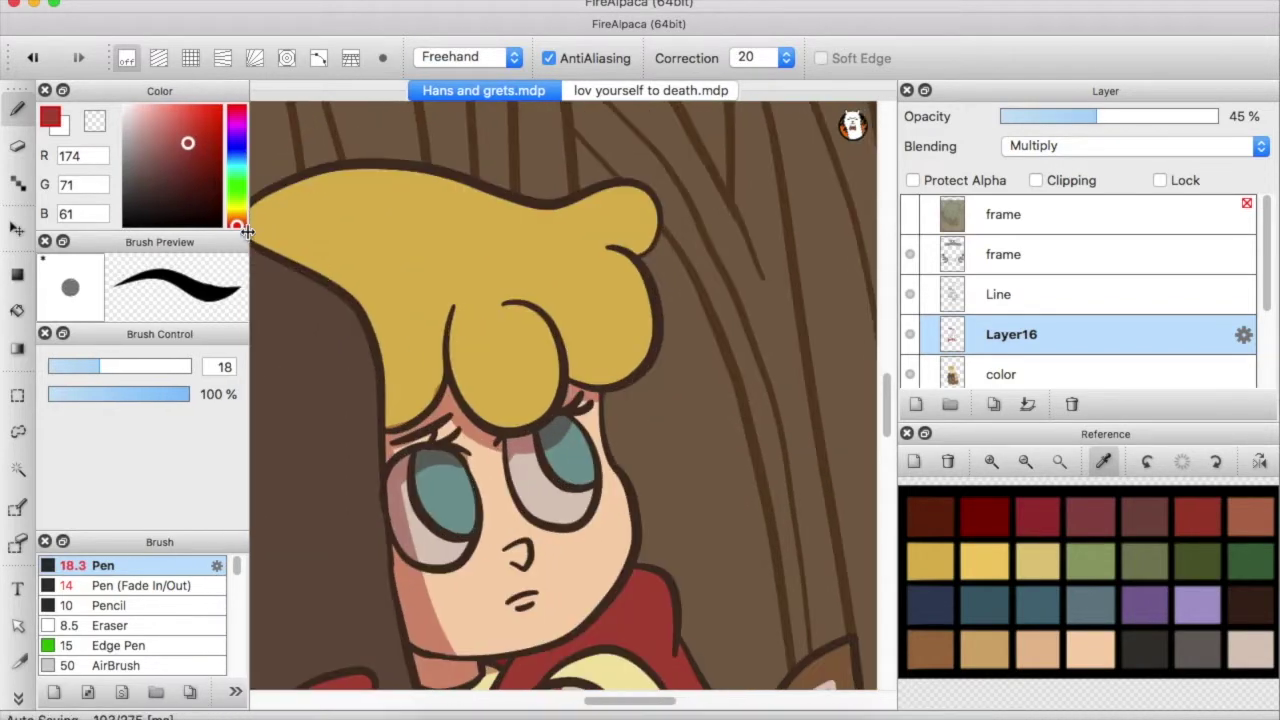
left_click_drag(226, 232, 400, 420)
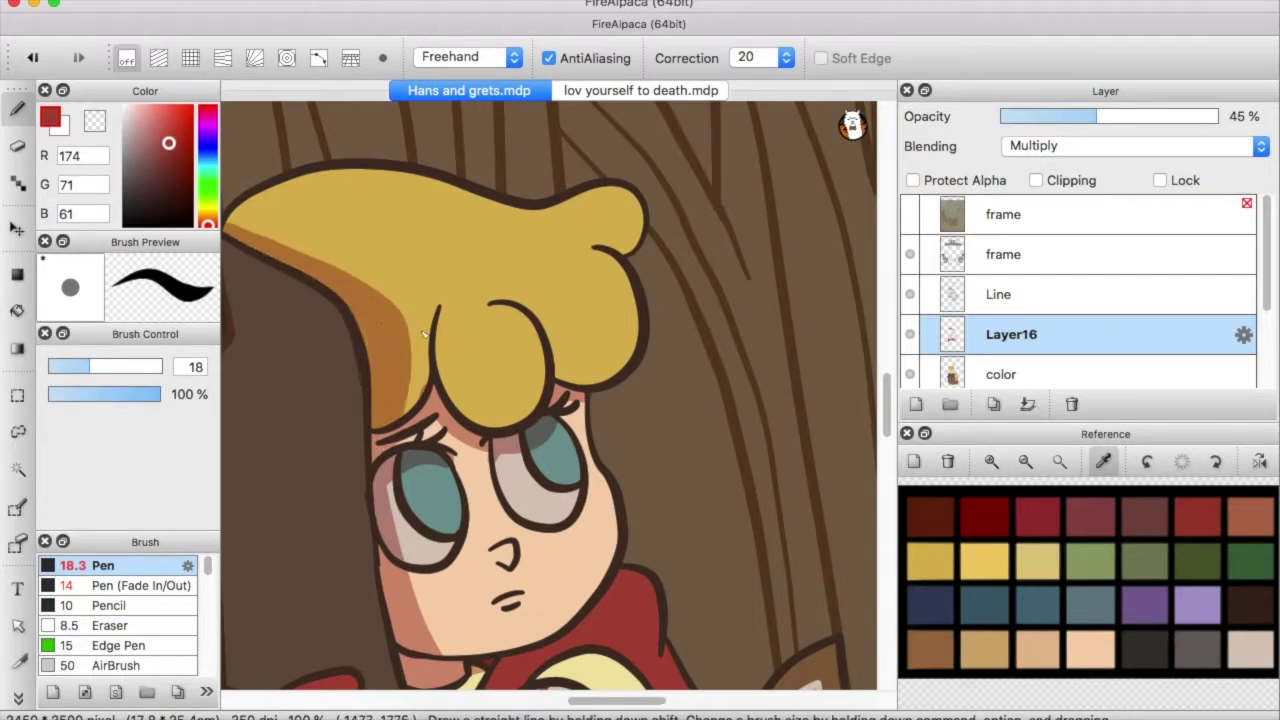
left_click_drag(438, 312, 545, 385)
left_click_drag(545, 322, 636, 322)
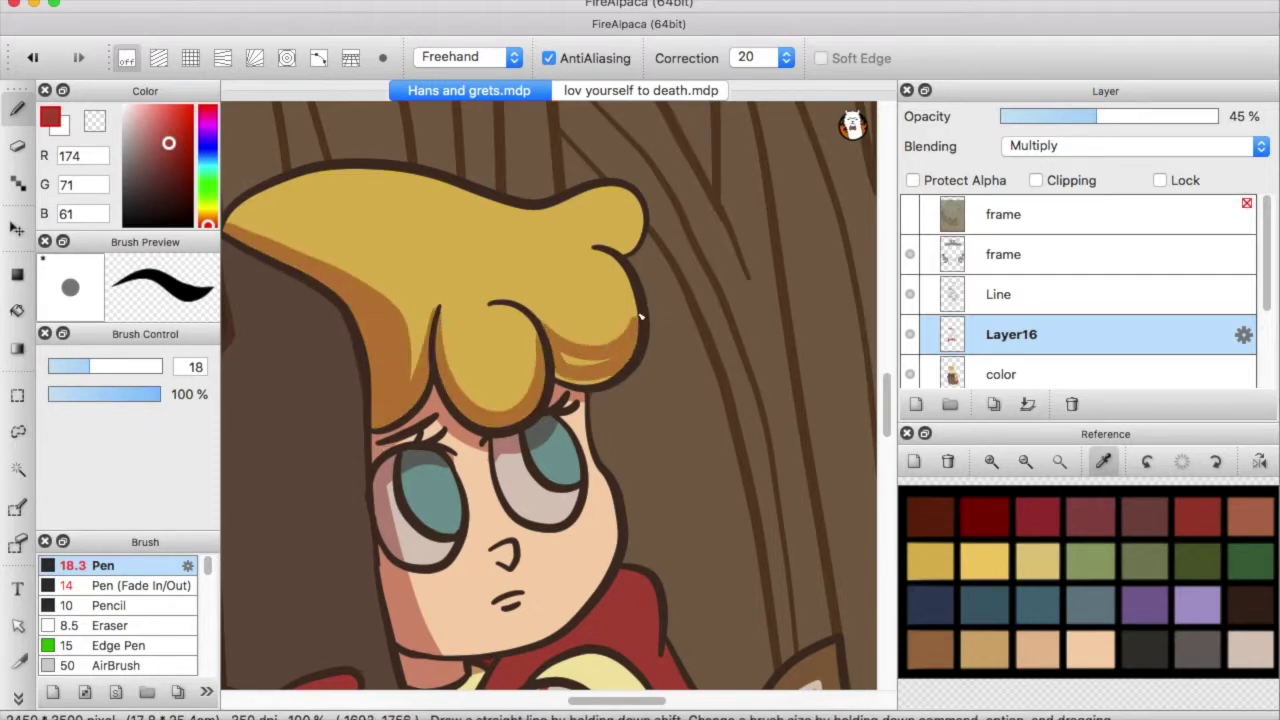
Shade the girl's red cape below her chin, behind the candy cane and along its outer side
scroll(605, 250, "down", 3)
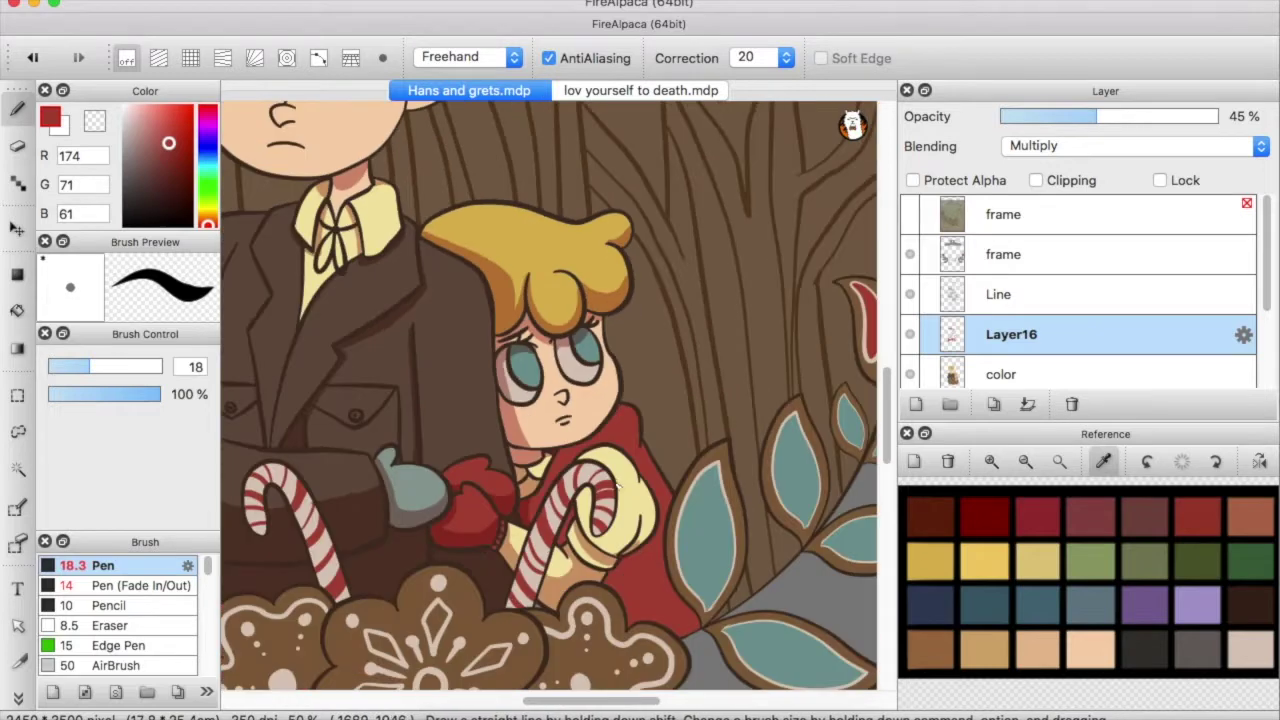
scroll(628, 350, "up", 2)
key("b")
key("super+plus")
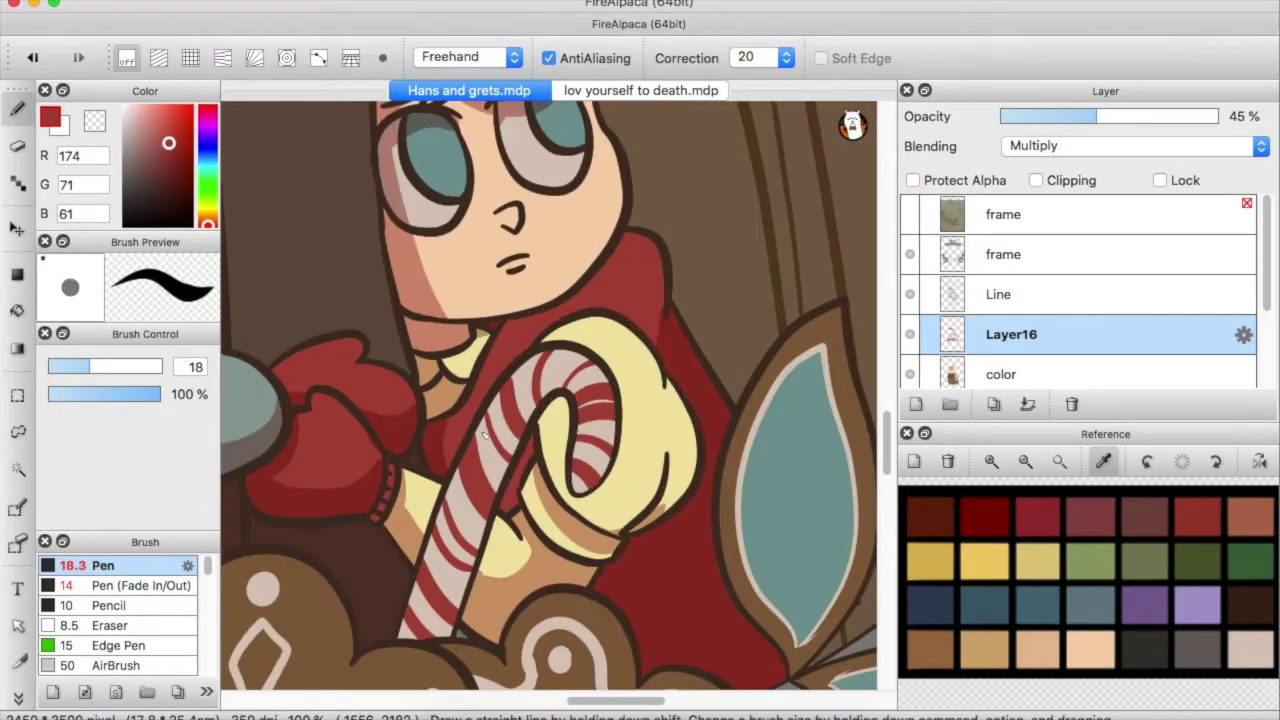
mouse_move(533, 350)
left_mouse_down()
mouse_move(600, 300)
mouse_move(533, 330)
left_mouse_up()
Paint blush on the boy's cheeks on the color layer with a size 63 pen at 47% opacity in pink (243, 183, 169)
key("super+minus")
key("super+minus")
key("super+minus")
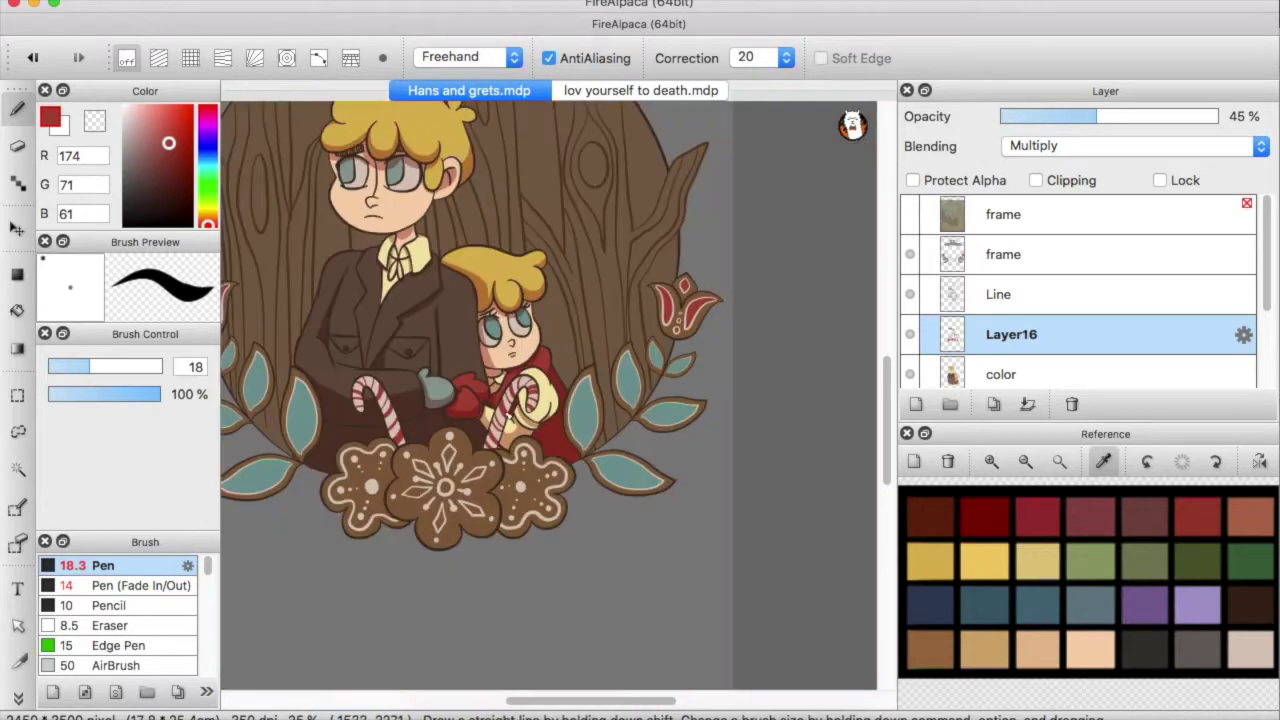
left_click(1025, 374)
left_click(143, 115)
left_click(207, 222)
scroll(486, 306, "up", 3)
left_click(103, 394)
left_click_drag(126, 367, 140, 372)
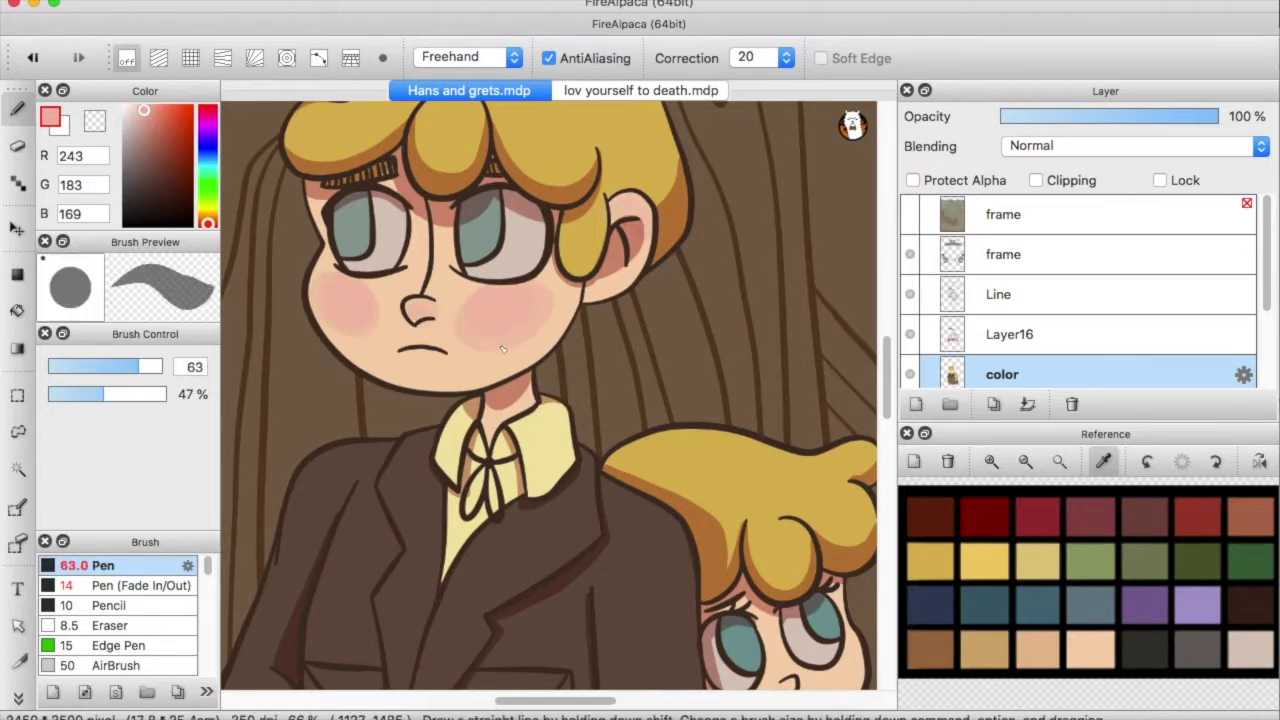
Paint the same pink blush on the girl's nose and both cheeks
scroll(495, 346, "down", 5)
scroll(508, 487, "up", 2)
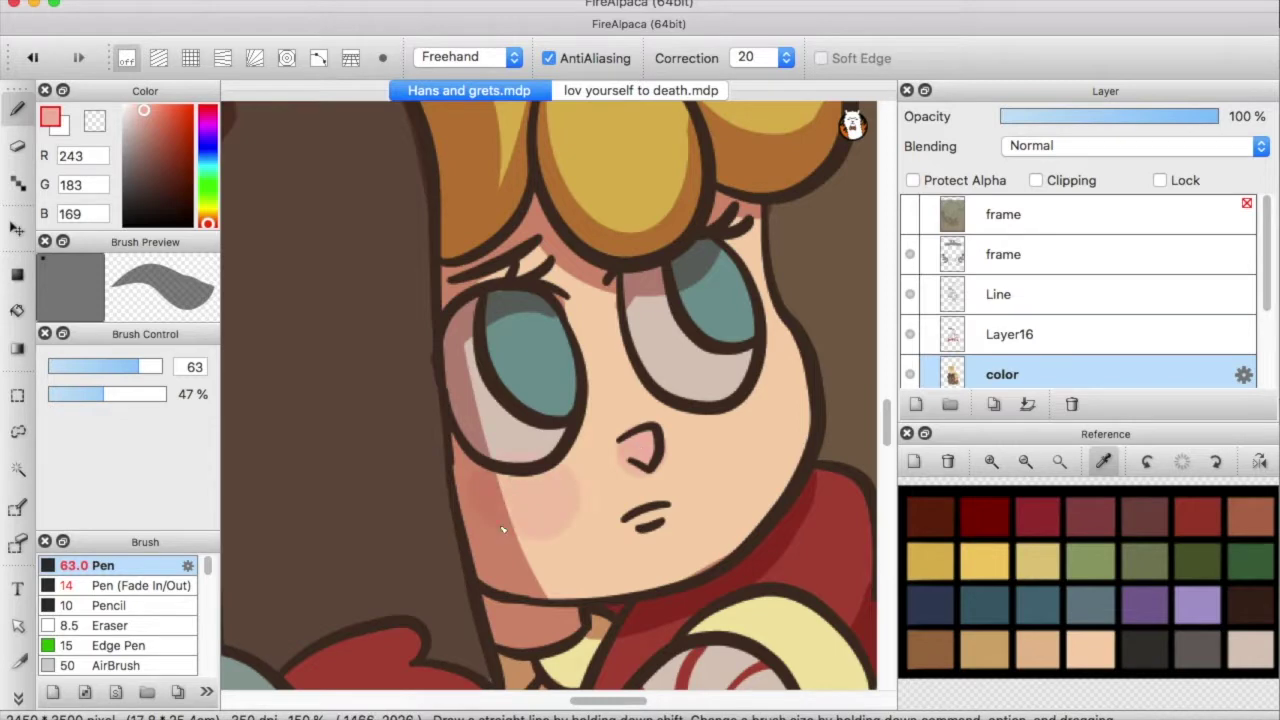
left_click_drag(748, 418, 785, 423)
Paint white highlights on the girl's eyes and cheeks on the visible frame layer
key("x")
left_click(1008, 254)
mouse_move(718, 330)
left_mouse_down()
mouse_move(718, 294)
mouse_move(666, 326)
left_mouse_up()
left_click_drag(536, 346, 486, 380)
scroll(510, 362, "down", 4)
scroll(660, 340, "up", 4)
left_click_drag(690, 330, 670, 328)
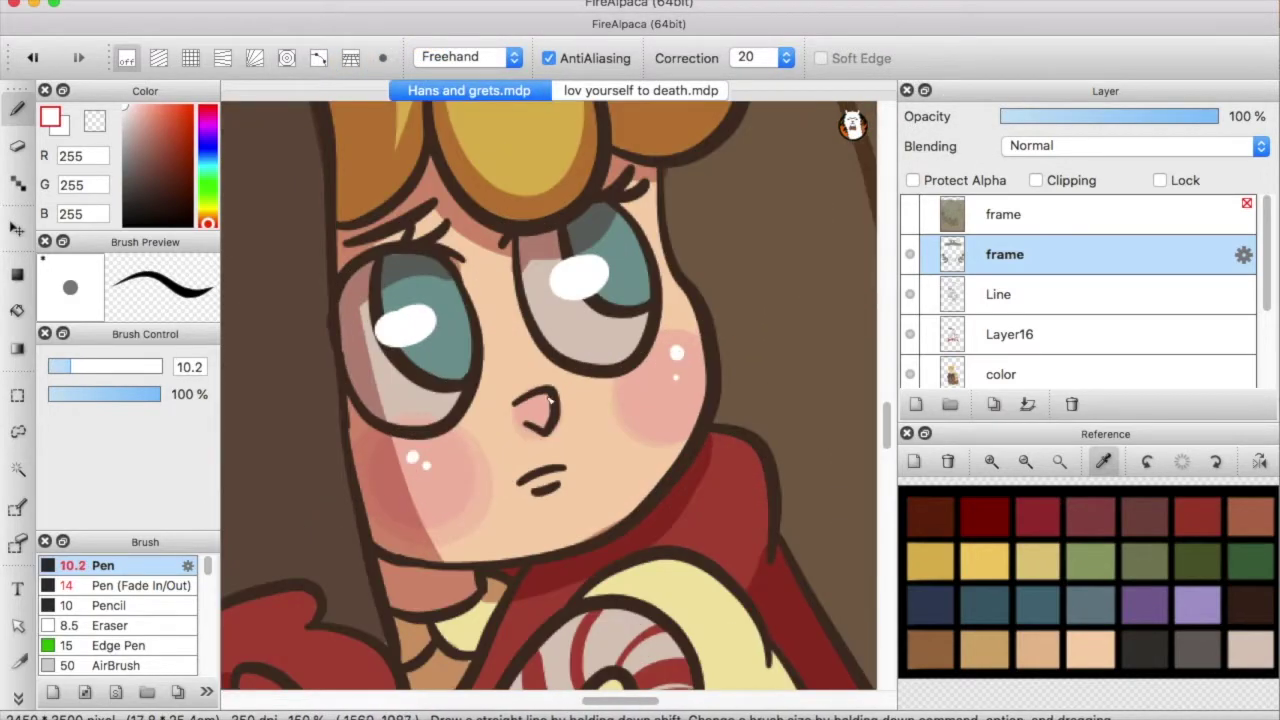
Add small white highlights to the boy's cheeks and nose, and larger ones across his eyes with a size 30 pen
scroll(548, 398, "down", 4)
scroll(532, 310, "up", 3)
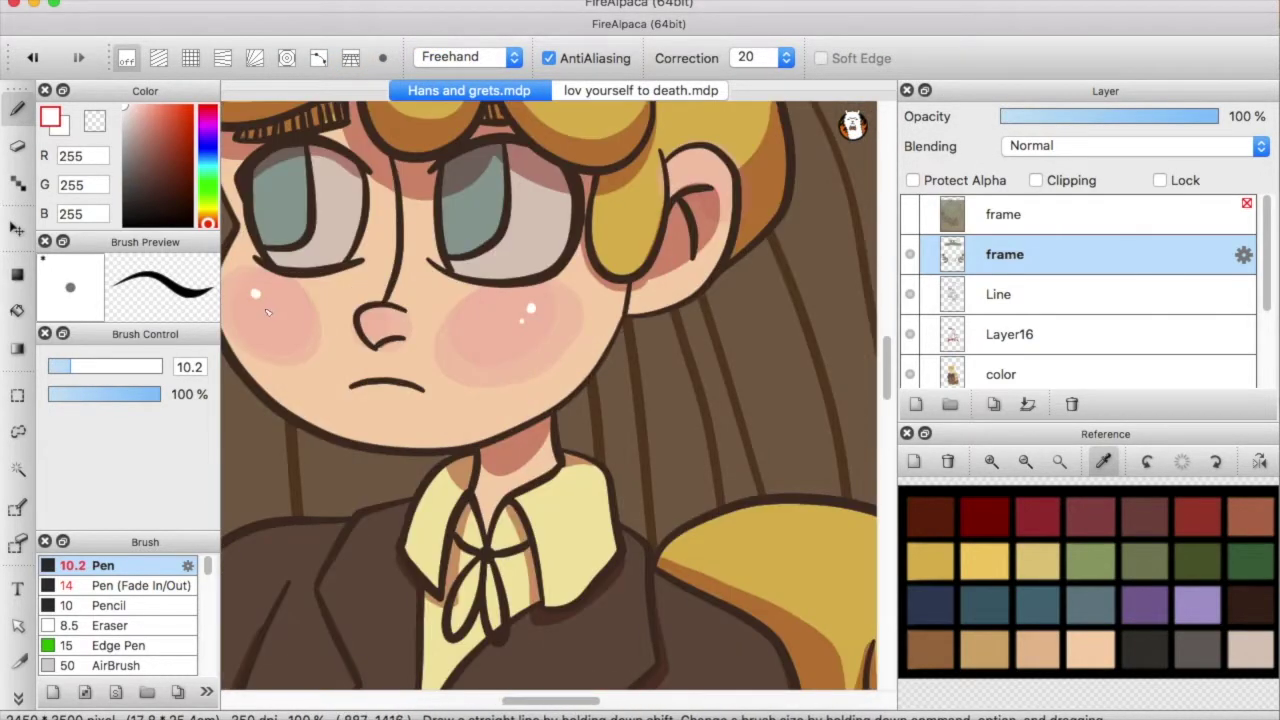
scroll(826, 397, "up", 2)
left_click_drag(69, 366, 110, 366)
key("super+z")
left_click_drag(485, 328, 530, 330)
left_click(312, 311)
left_click(340, 345, "alt")
left_click_drag(300, 318, 318, 314)
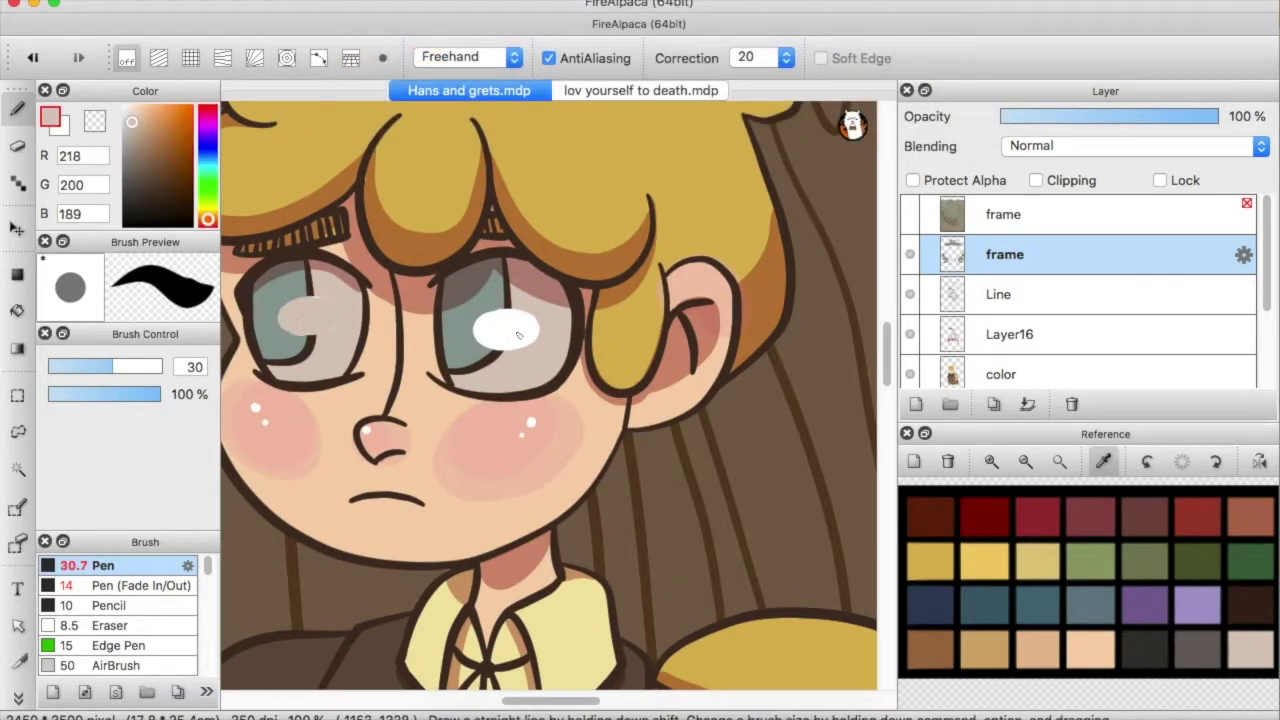
Open Storybook base.mdp from the Assets folder inside Documents > Alamort
scroll(518, 335, "down", 5)
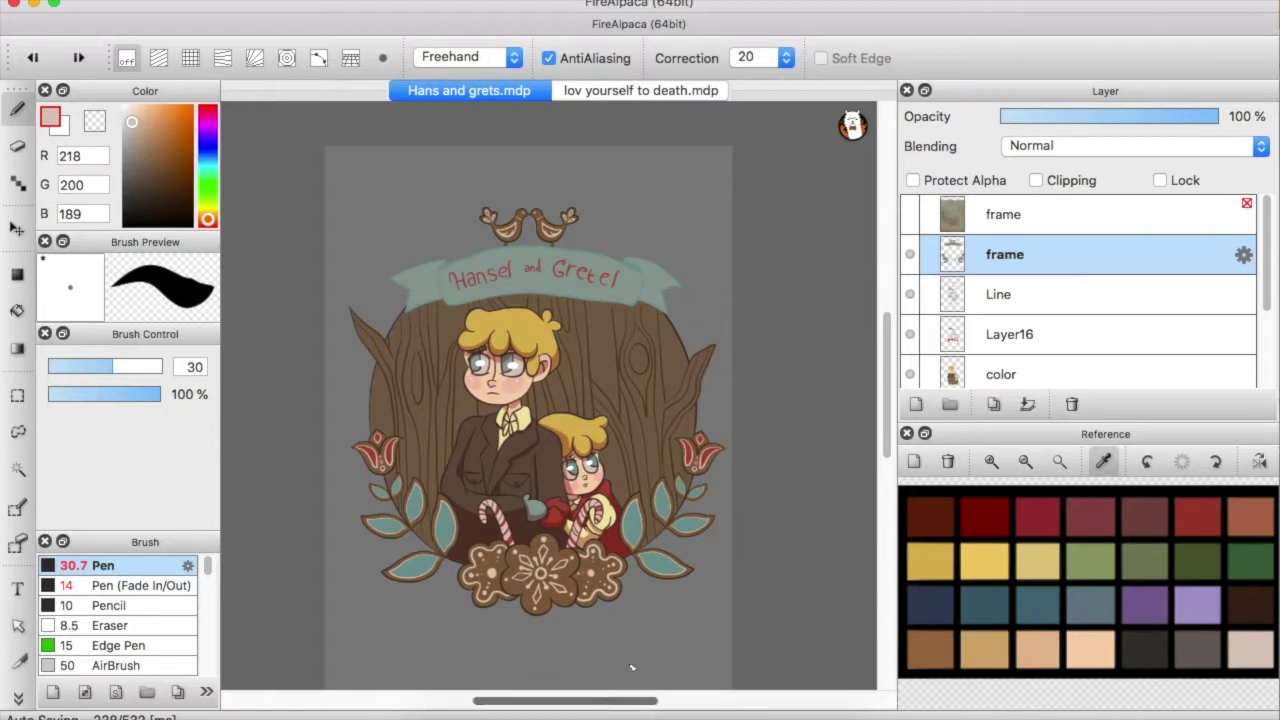
scroll(745, 550, "down", 2)
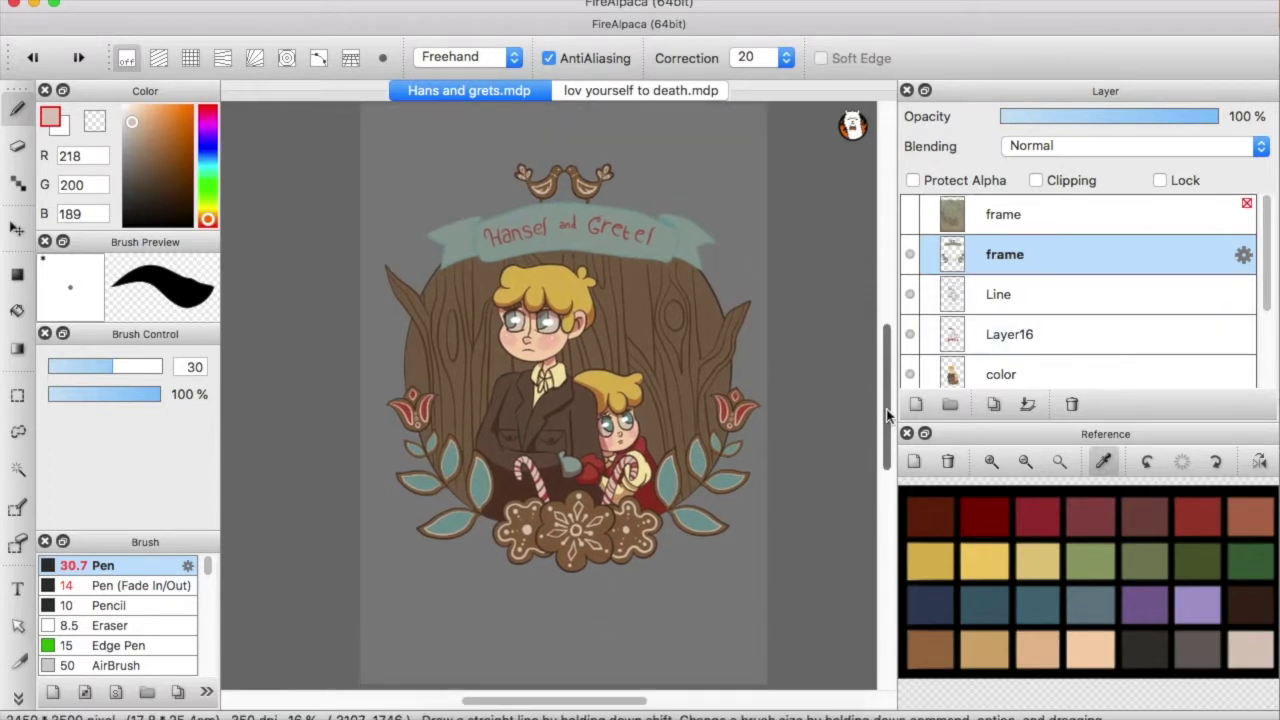
left_click_drag(593, 703, 616, 708)
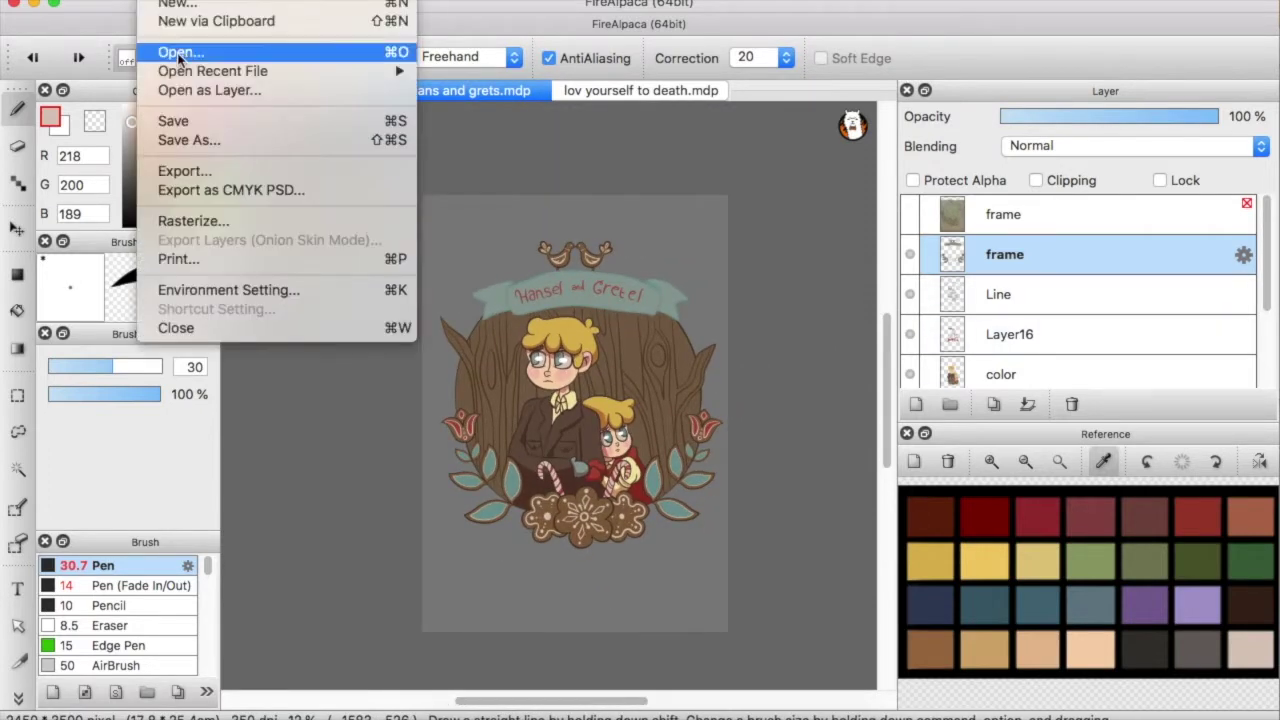
left_click(200, 49)
left_click(360, 217)
left_click(490, 147)
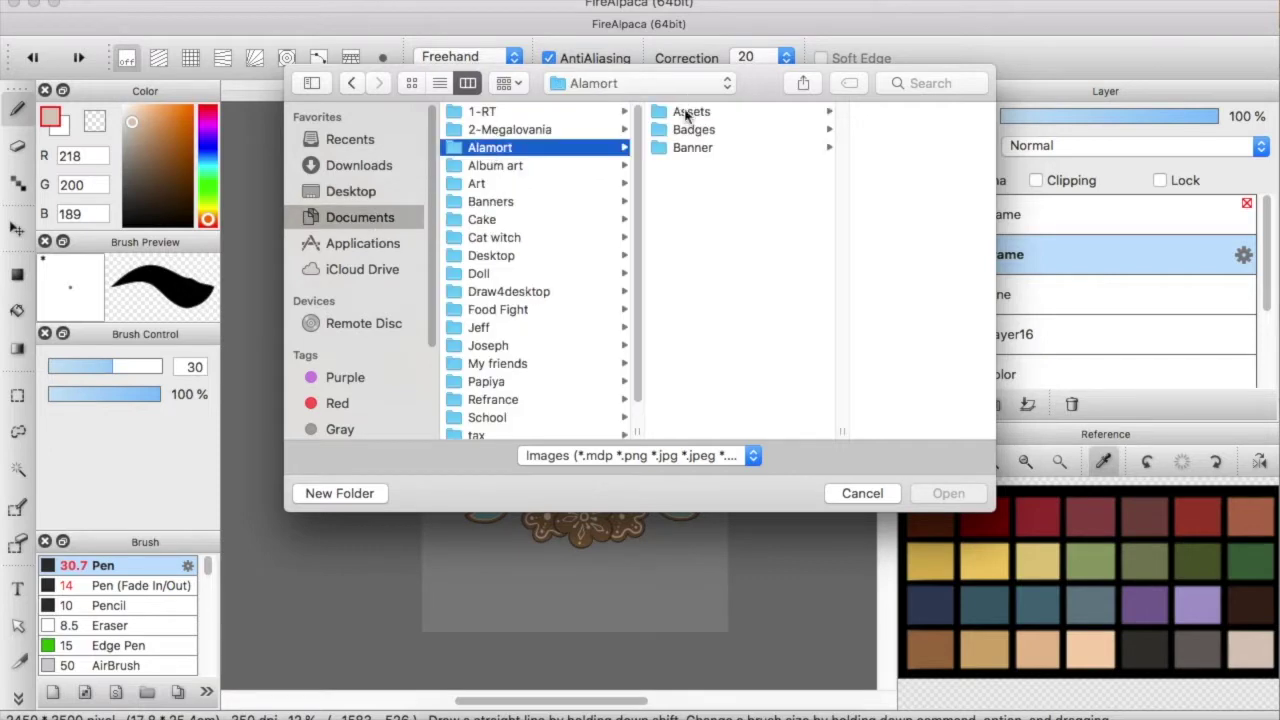
left_click(505, 147)
left_click(690, 112)
left_click(856, 183)
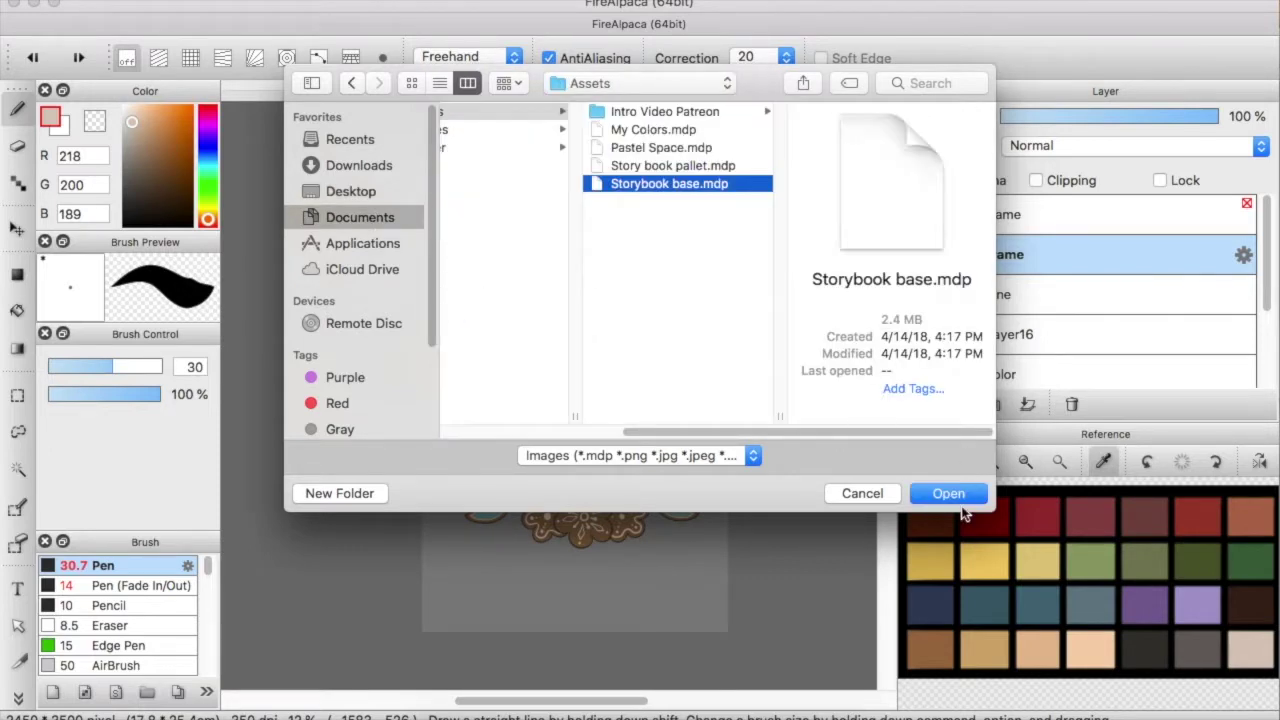
left_click(950, 493)
Copy the pink paper texture from Storybook base.mdp into Hans and grets.mdp as the bottommost layer
left_click(503, 98)
left_click(394, 90)
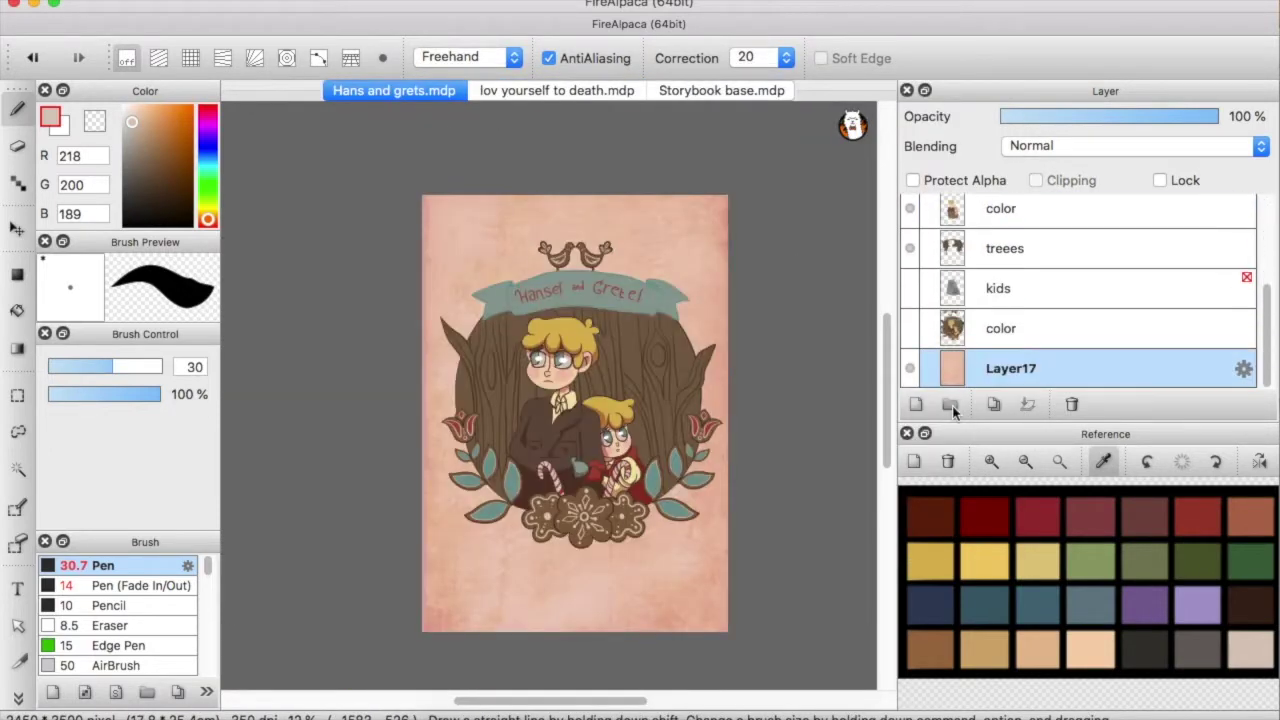
scroll(631, 635, "up", 3)
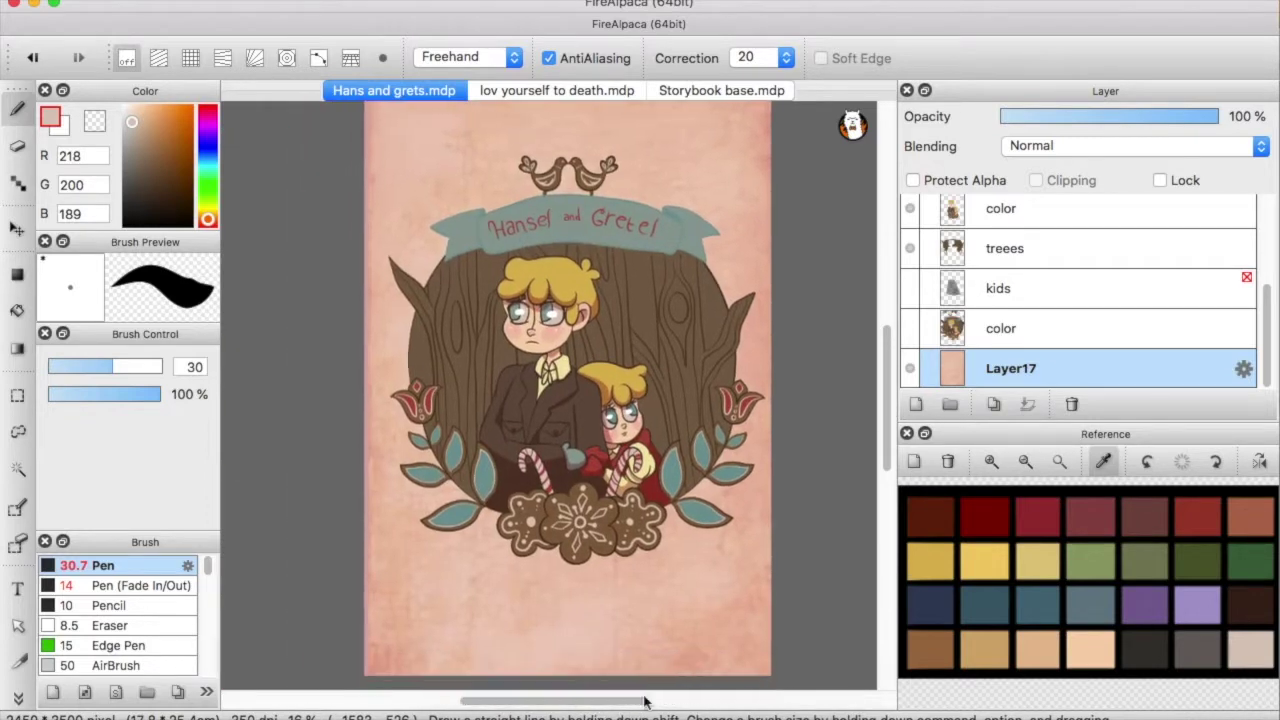
left_click_drag(877, 395, 883, 404)
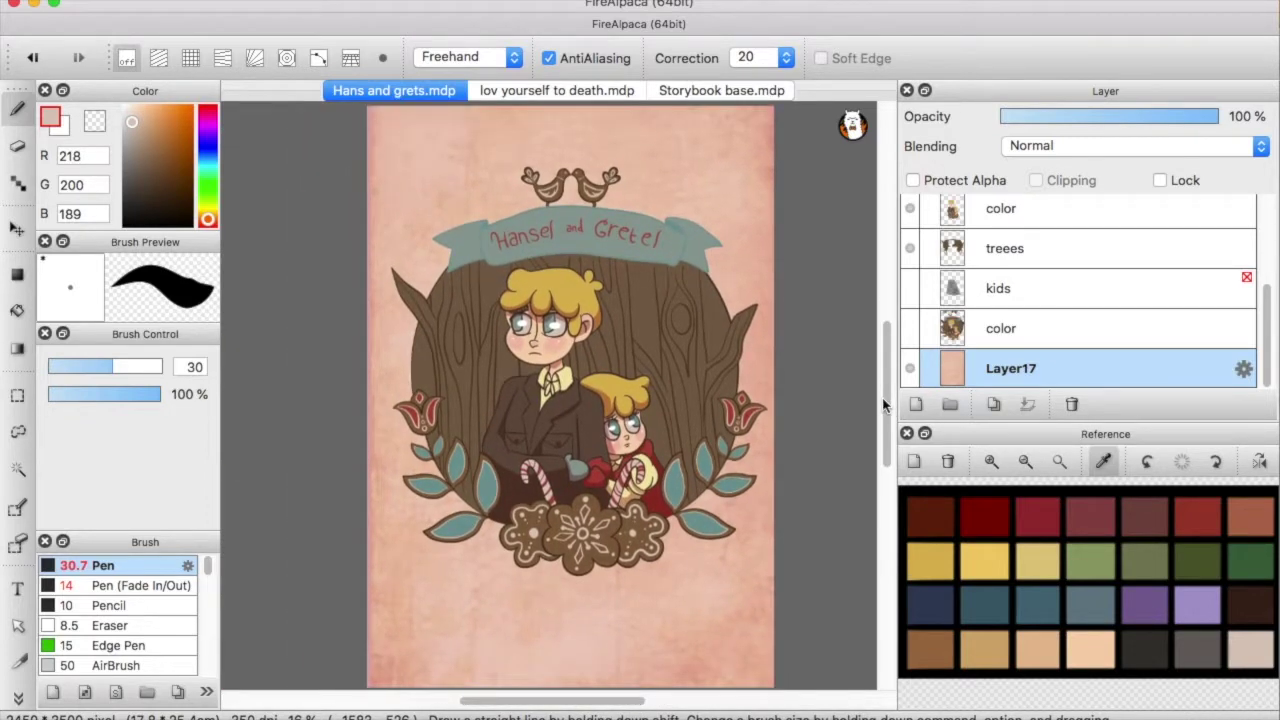